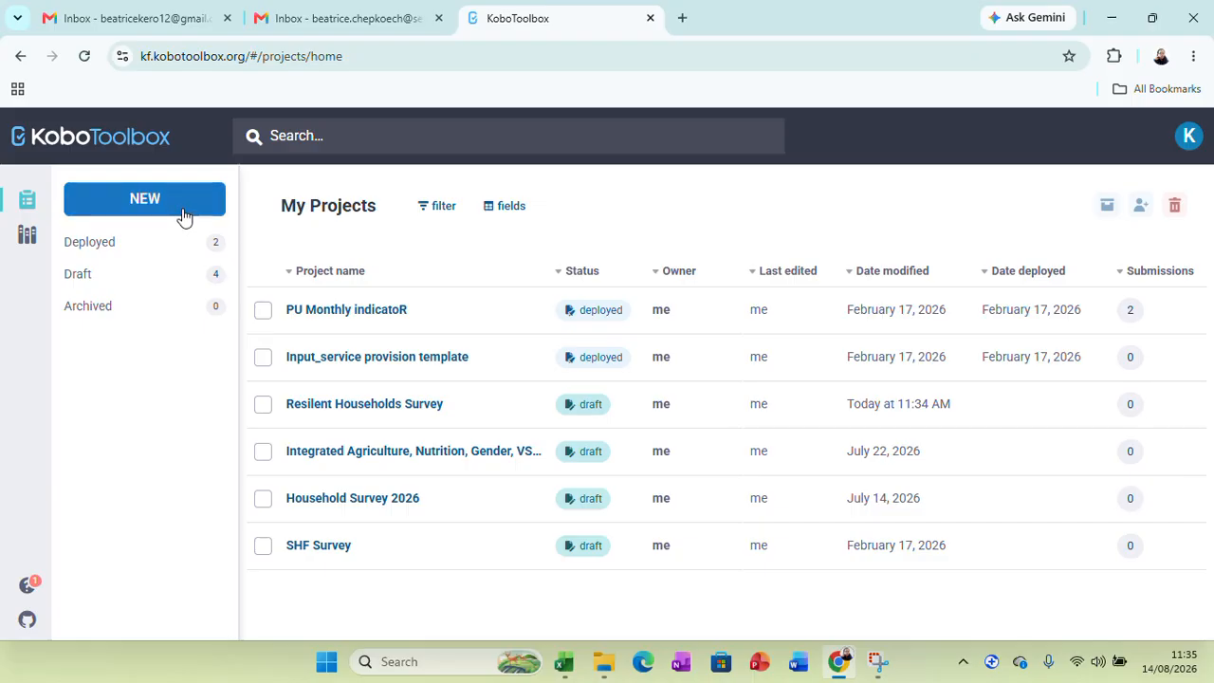
Start a new project built from scratch and name it "Households Surveys".
{"action": "left_click", "coordinate": [1188, 138]}
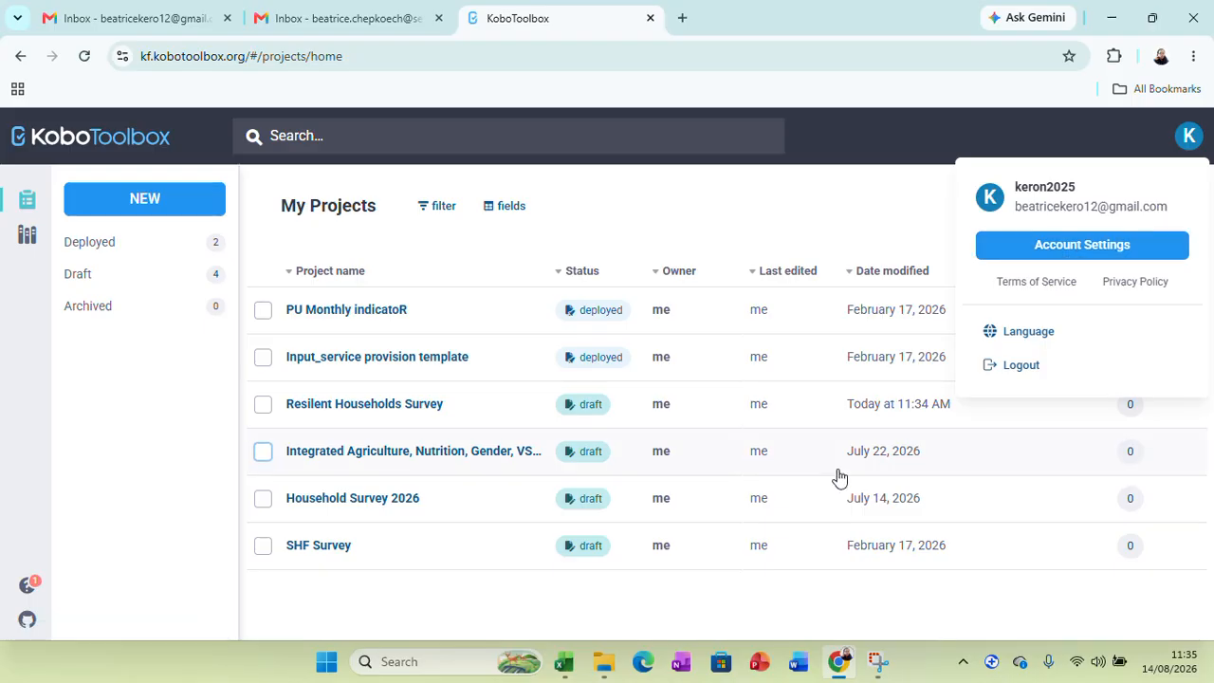
{"action": "left_click", "coordinate": [147, 201]}
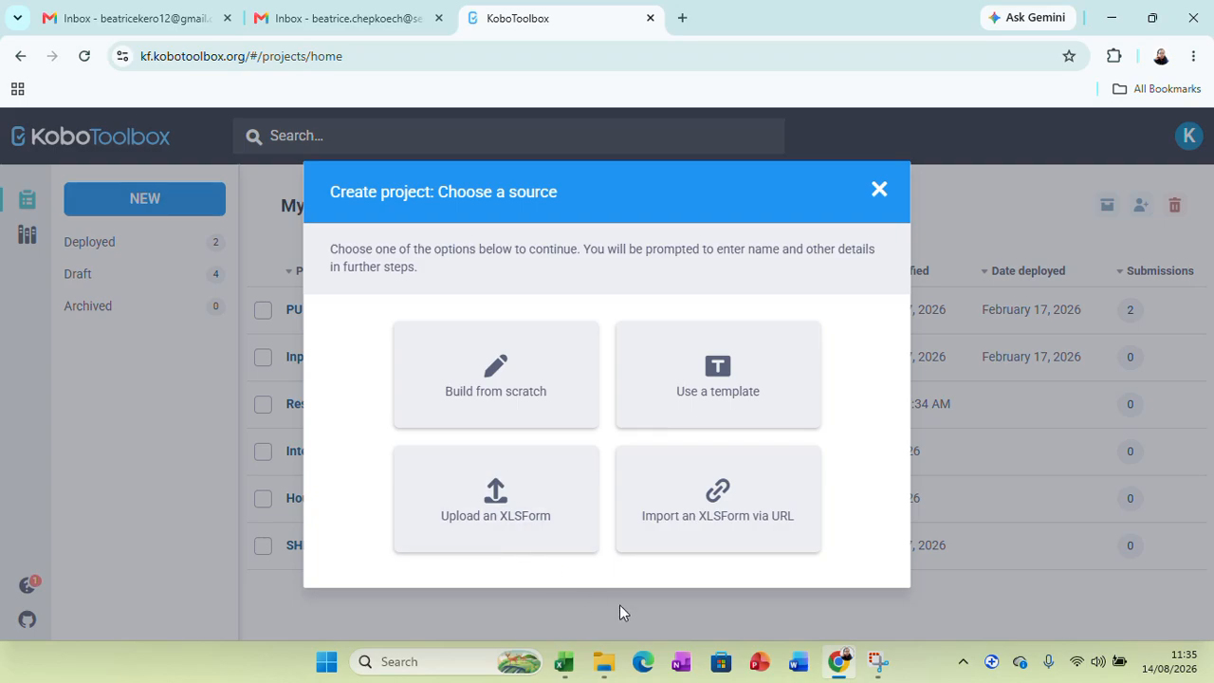
{"action": "left_click", "coordinate": [534, 383]}
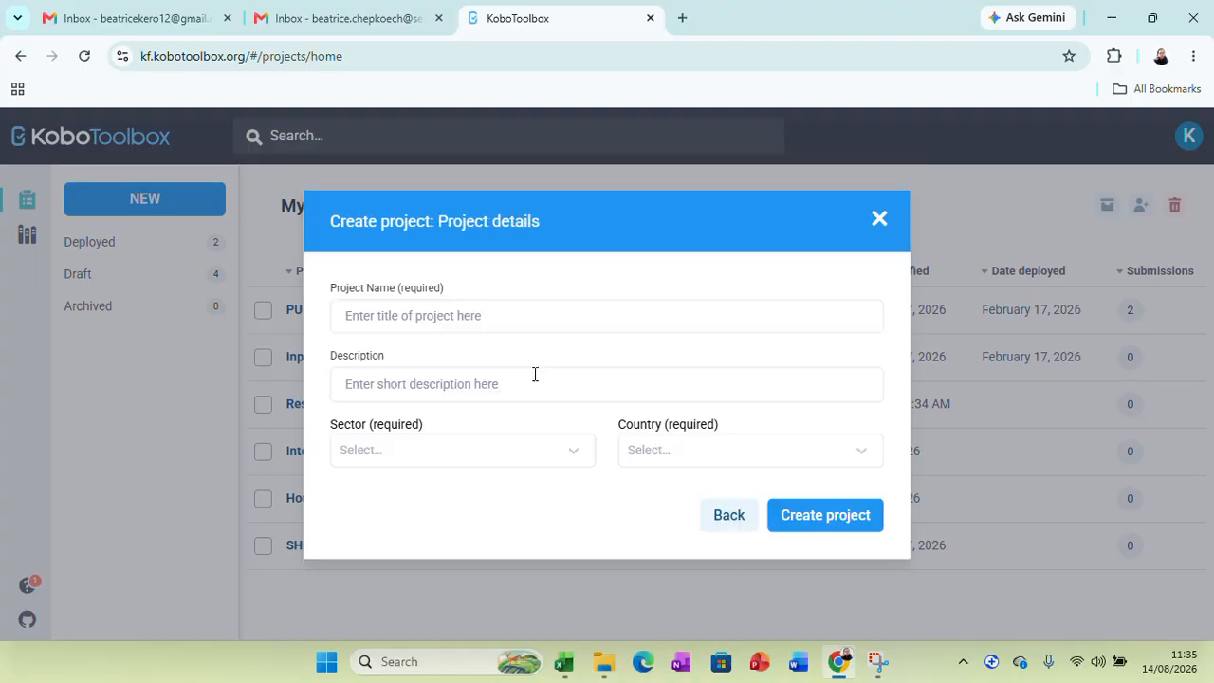
{"action": "left_click", "coordinate": [485, 325]}
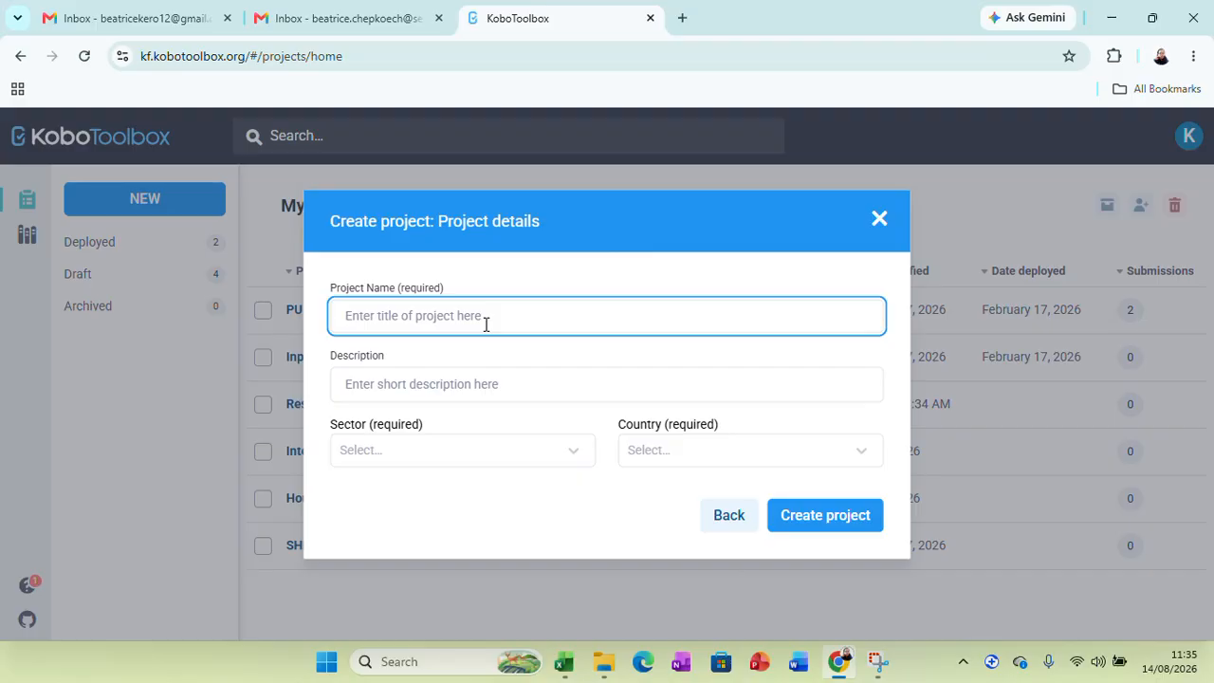
{"action": "type", "text": "Houselohds"}
{"action": "key", "text": "BackSpace"}
{"action": "key", "text": "BackSpace"}
{"action": "key", "text": "BackSpace"}
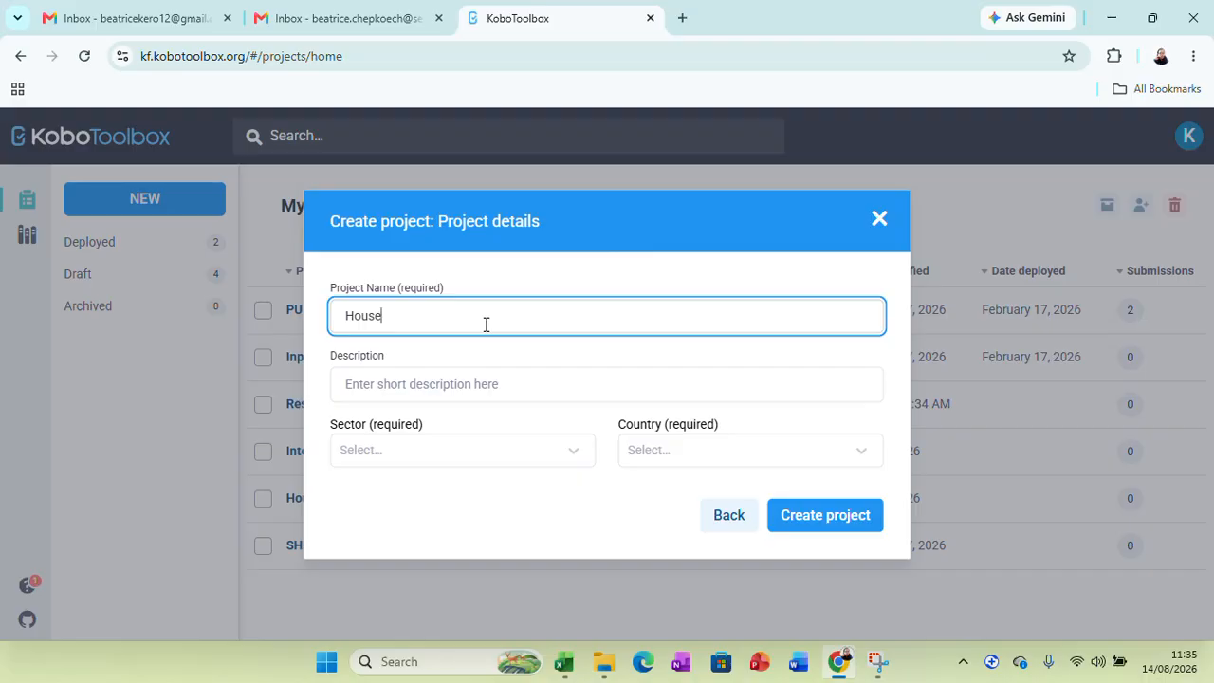
{"action": "type", "text": "olds Surveys"}
Enter the project description "This survey is for collecting information from the households who were supported by the project in maize value chain".
{"action": "left_click", "coordinate": [451, 382]}
{"action": "type", "text": "This sur"}
{"action": "type", "text": "vey is"}
{"action": "type", "text": " for collect"}
{"action": "type", "text": "ing inform"}
{"action": "type", "text": "ation fro"}
{"action": "type", "text": "m the"}
{"action": "type", "text": " fami"}
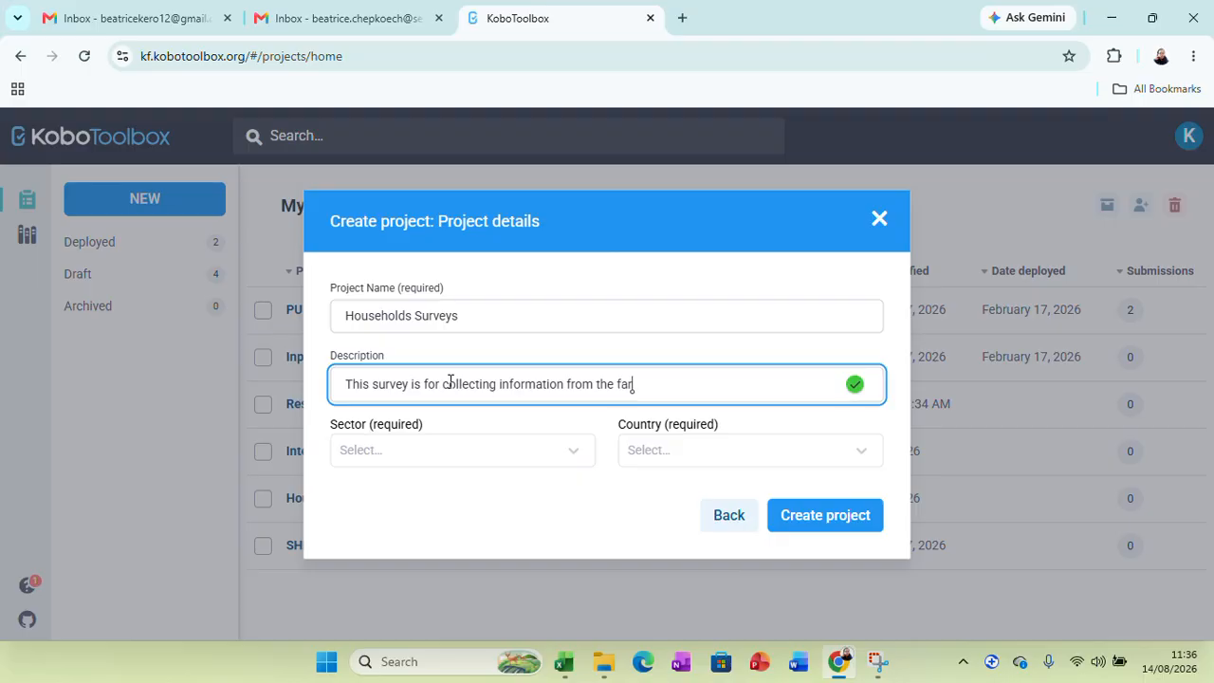
{"action": "key", "text": "BackSpace"}
{"action": "key", "text": "BackSpace"}
{"action": "key", "text": "BackSpace"}
{"action": "key", "text": "BackSpace"}
{"action": "key", "text": "BackSpace"}
{"action": "type", "text": "households who wer"}
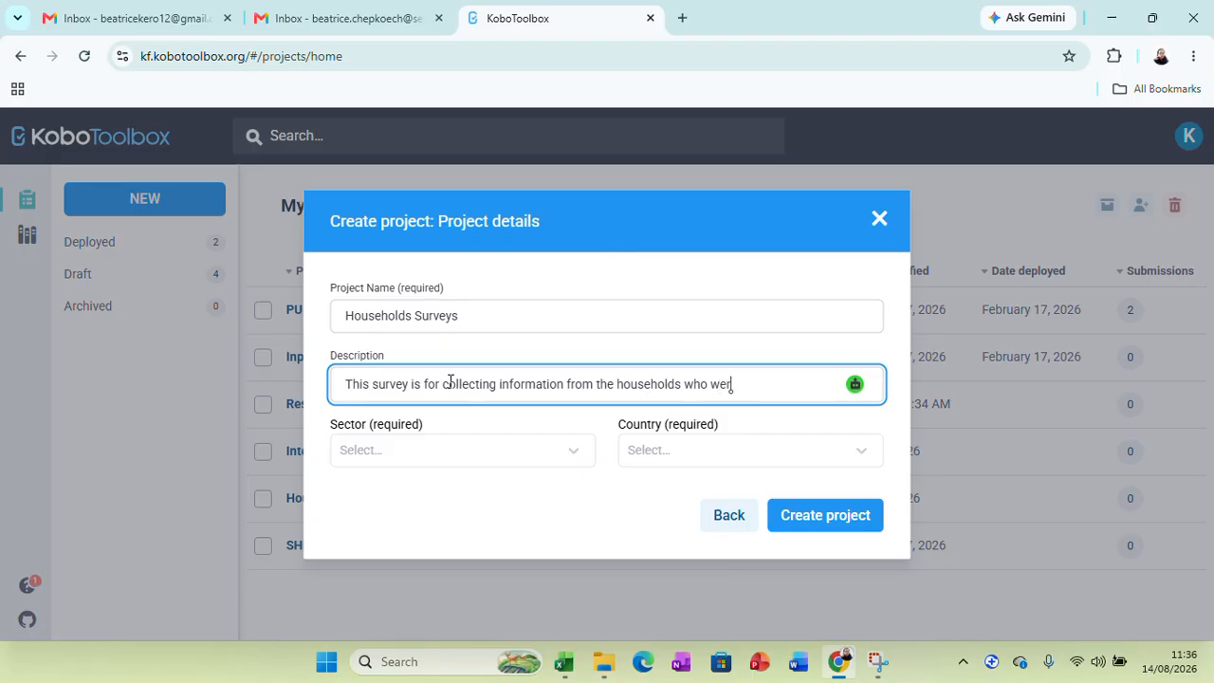
{"action": "type", "text": "e supported t by theproject in m"}
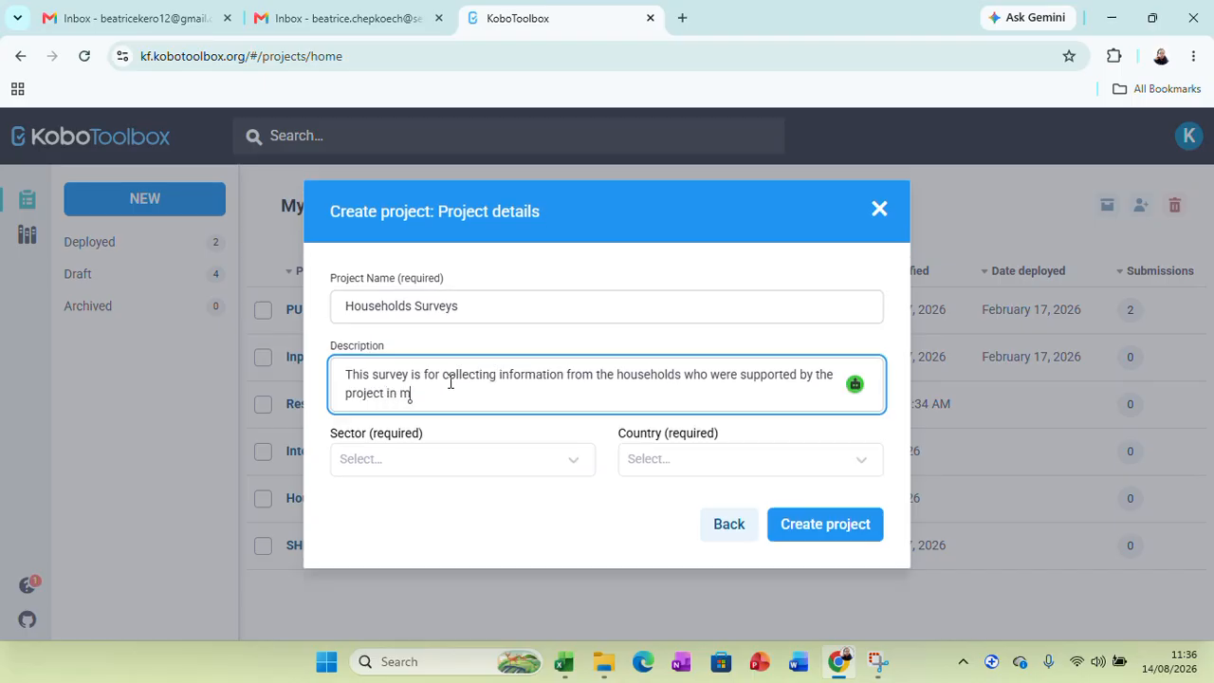
{"action": "type", "text": "aize value chain"}
Set the project's sector to Other and its country to Kenya.
{"action": "left_click", "coordinate": [579, 462]}
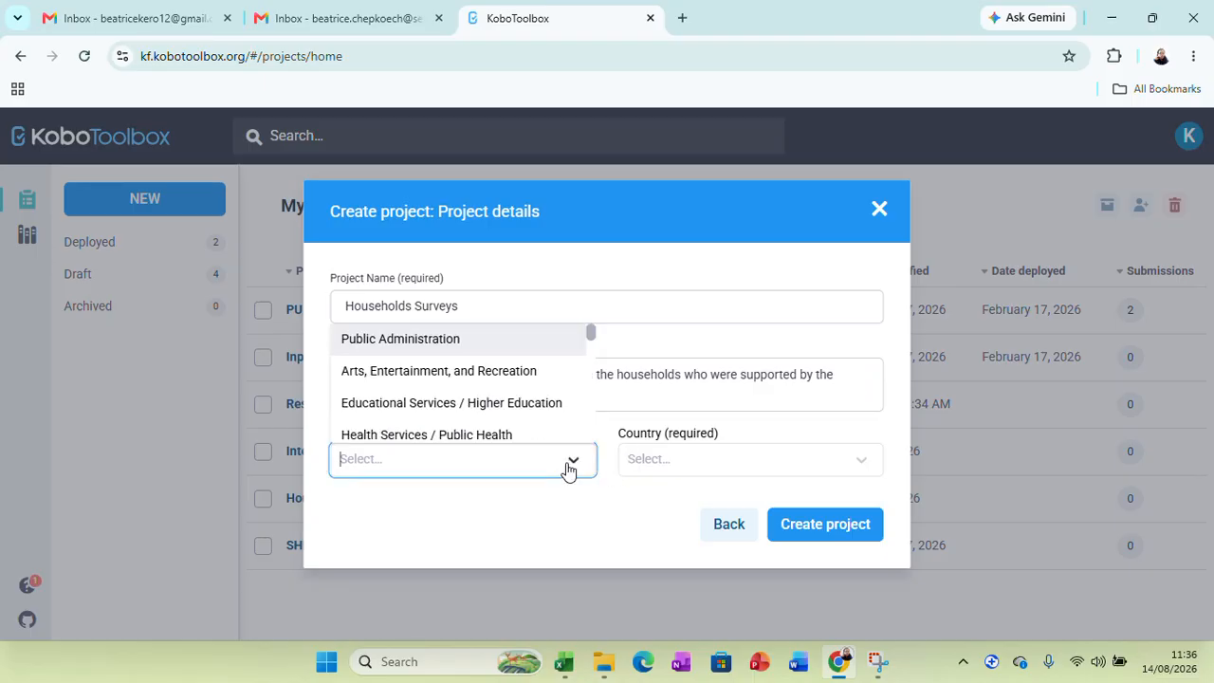
{"action": "scroll", "coordinate": [498, 370], "scroll_direction": "down", "scroll_amount": 4}
{"action": "scroll", "coordinate": [501, 370], "scroll_direction": "down", "scroll_amount": 3}
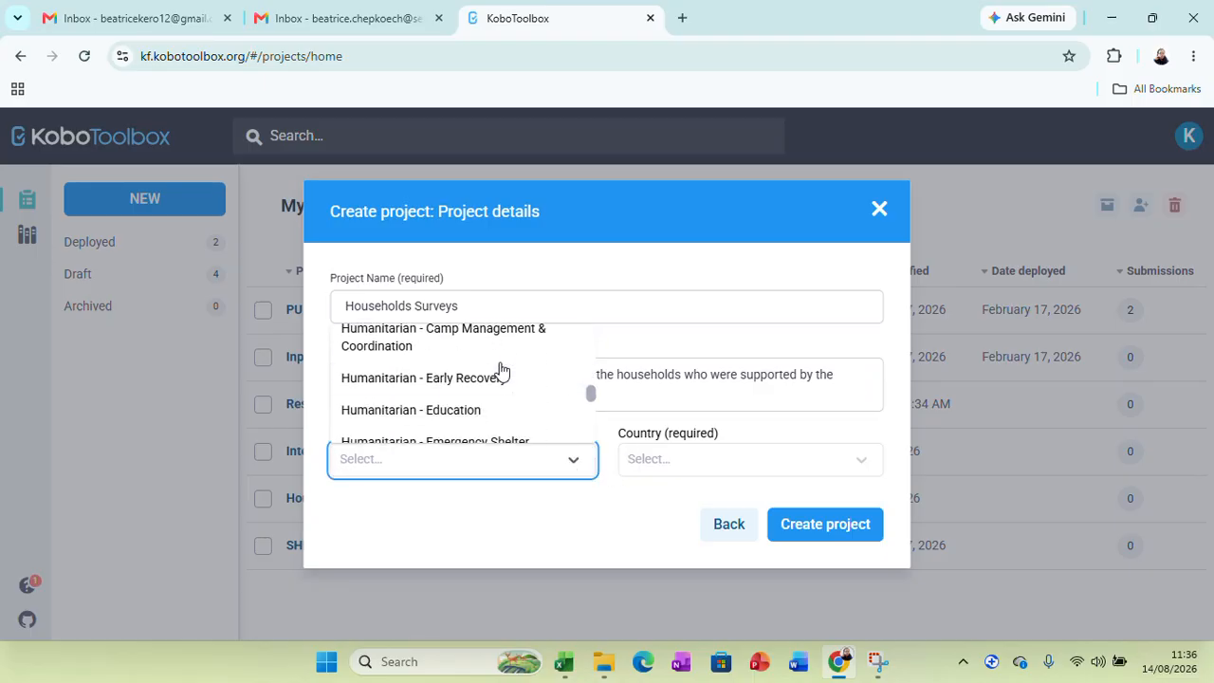
{"action": "scroll", "coordinate": [531, 399], "scroll_direction": "down", "scroll_amount": 3}
{"action": "scroll", "coordinate": [493, 419], "scroll_direction": "down", "scroll_amount": 3}
{"action": "left_click", "coordinate": [408, 427]}
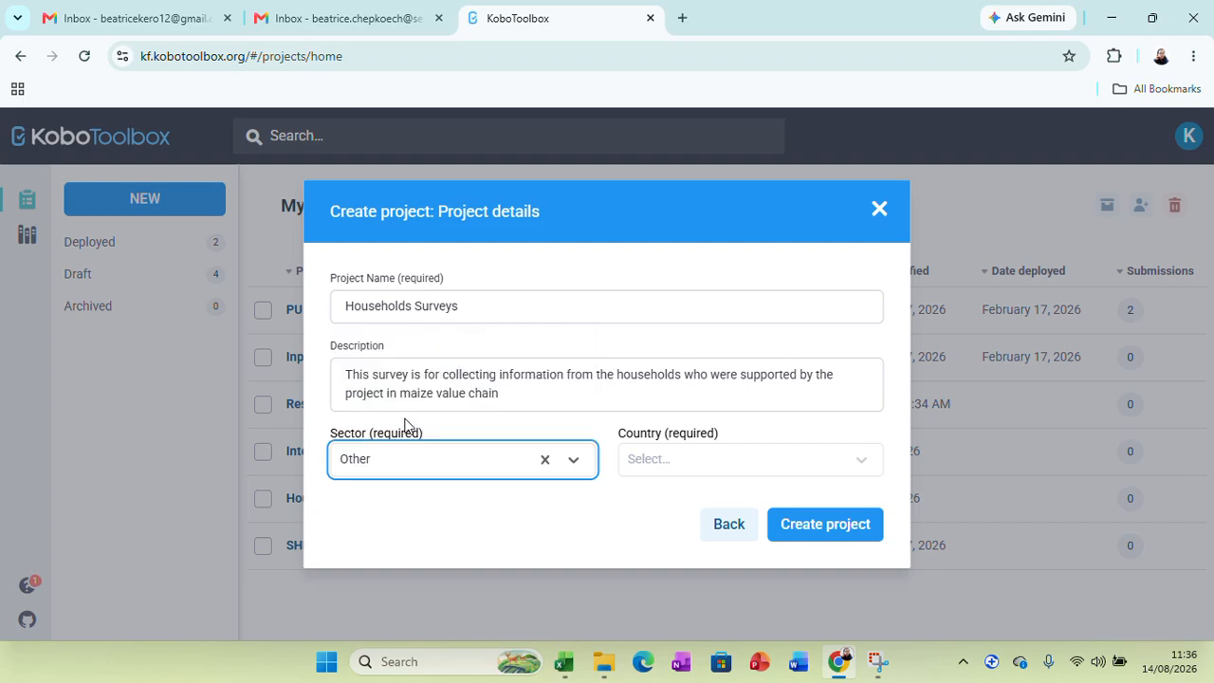
{"action": "left_click", "coordinate": [756, 461]}
{"action": "type", "text": "ke"}
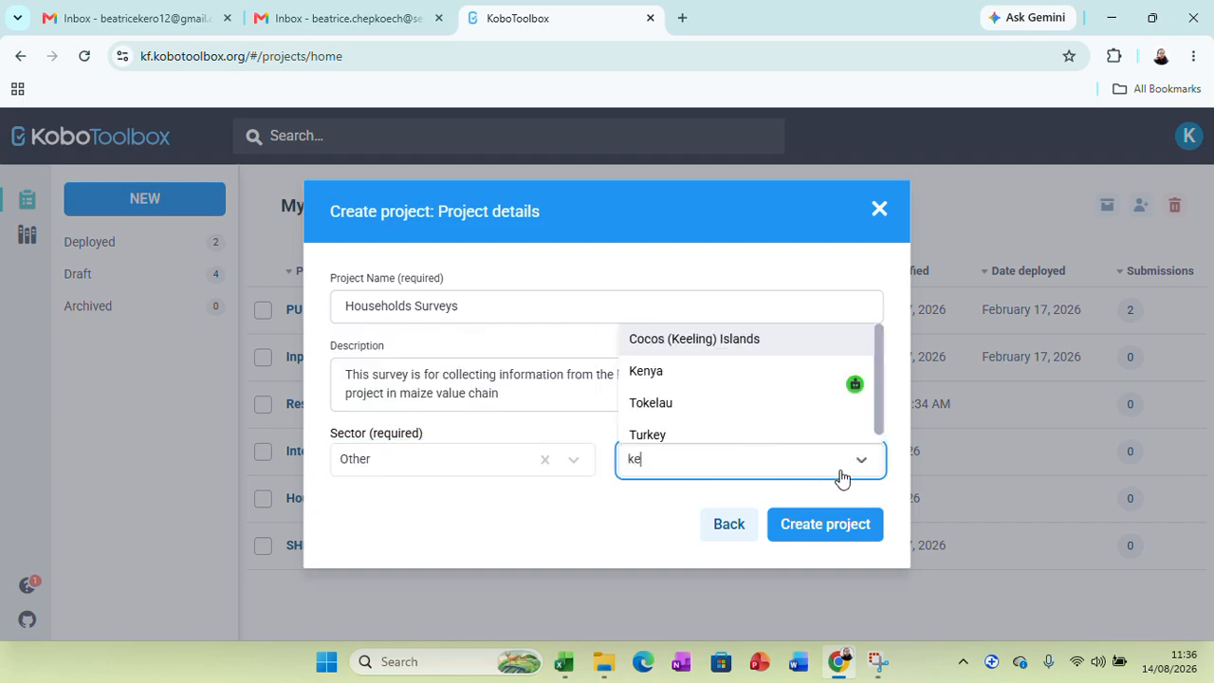
{"action": "left_click", "coordinate": [655, 372]}
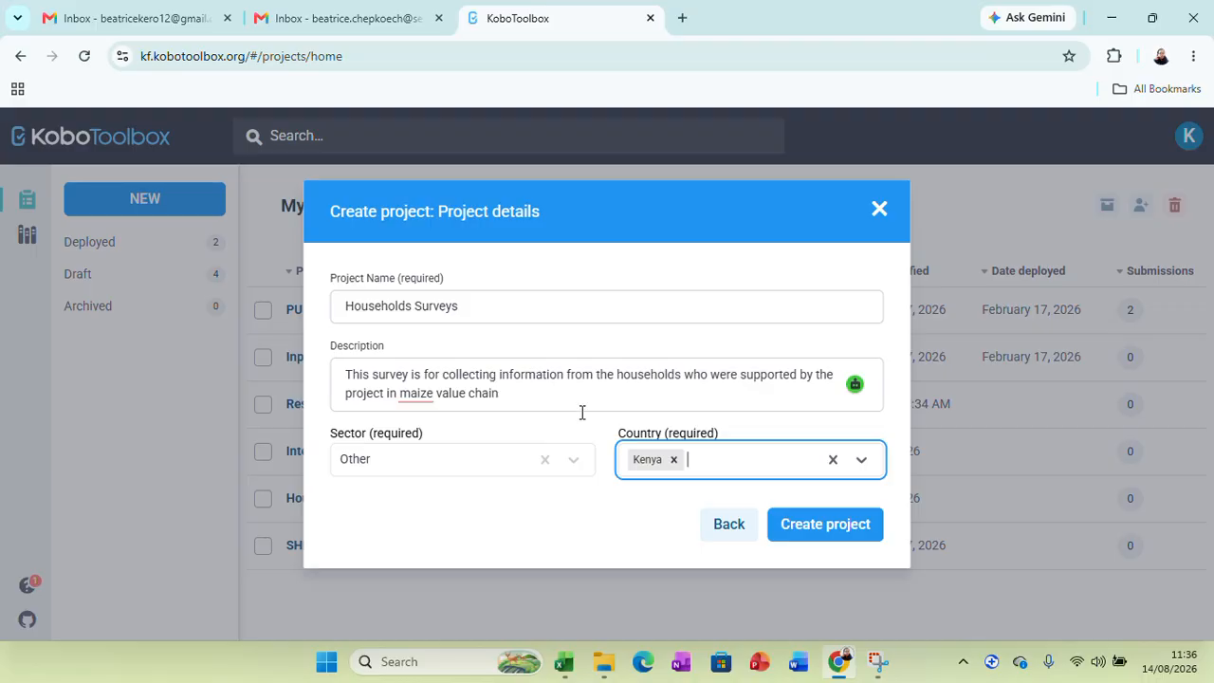
Accept the grammar correction "the maize" in the description and create the project.
{"action": "mouse_move", "coordinate": [425, 395]}
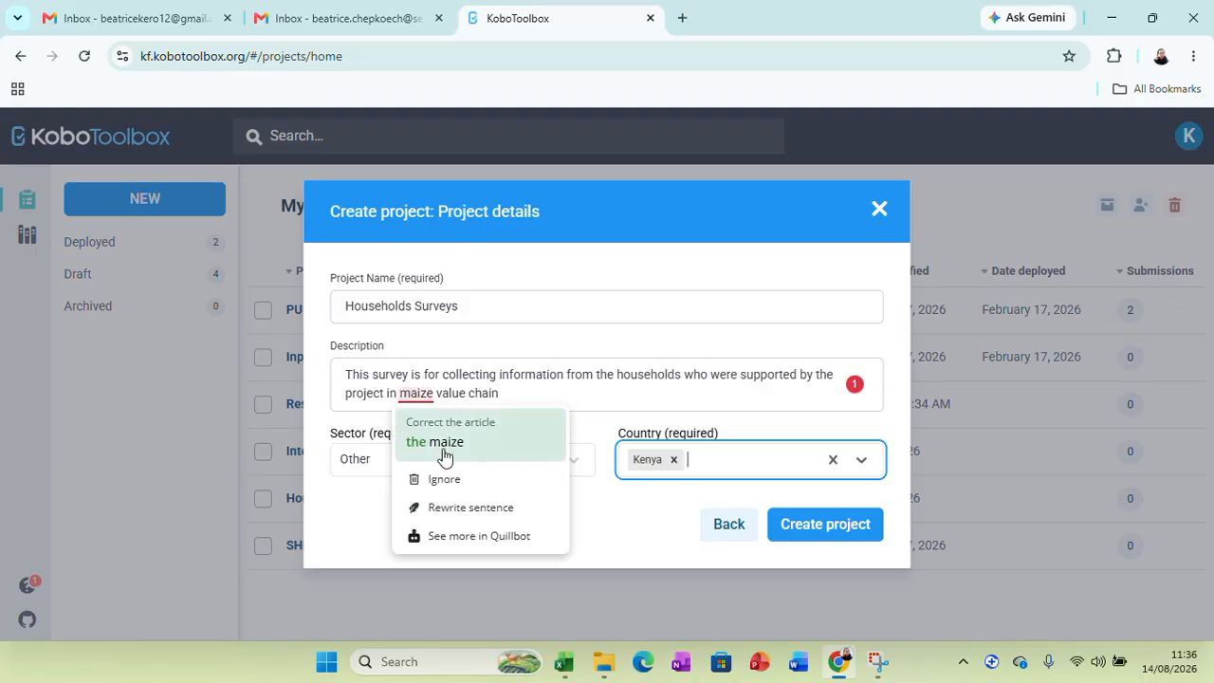
{"action": "left_click", "coordinate": [448, 442]}
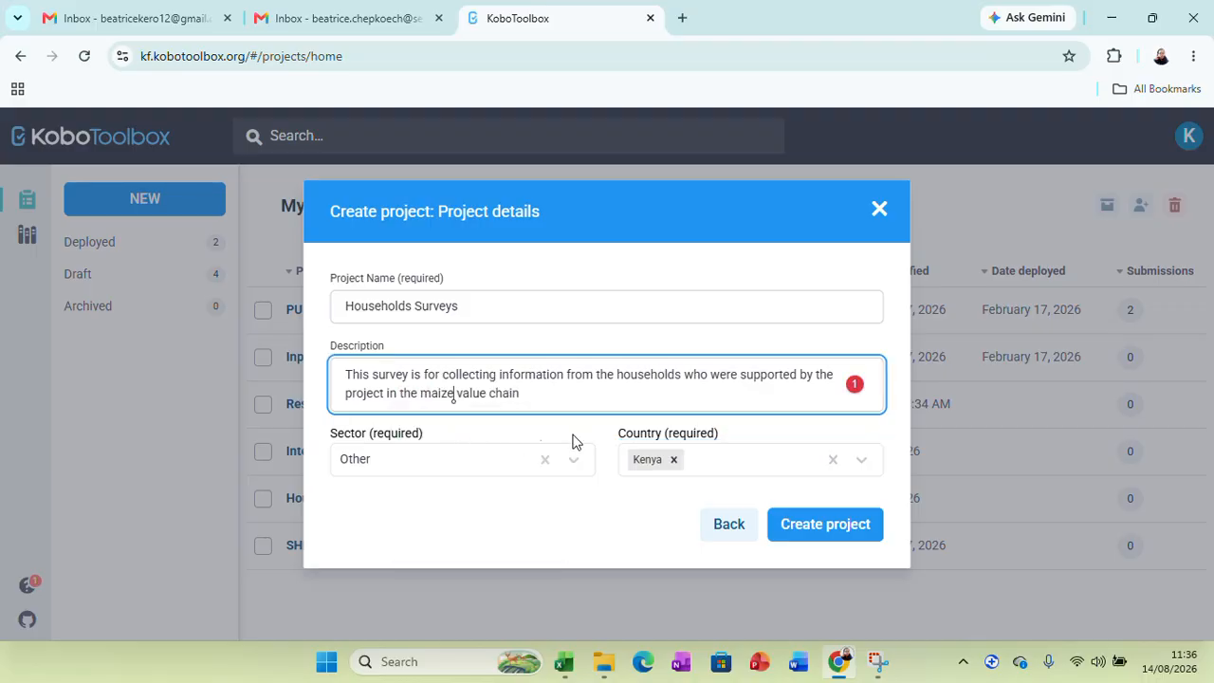
{"action": "left_click", "coordinate": [816, 536]}
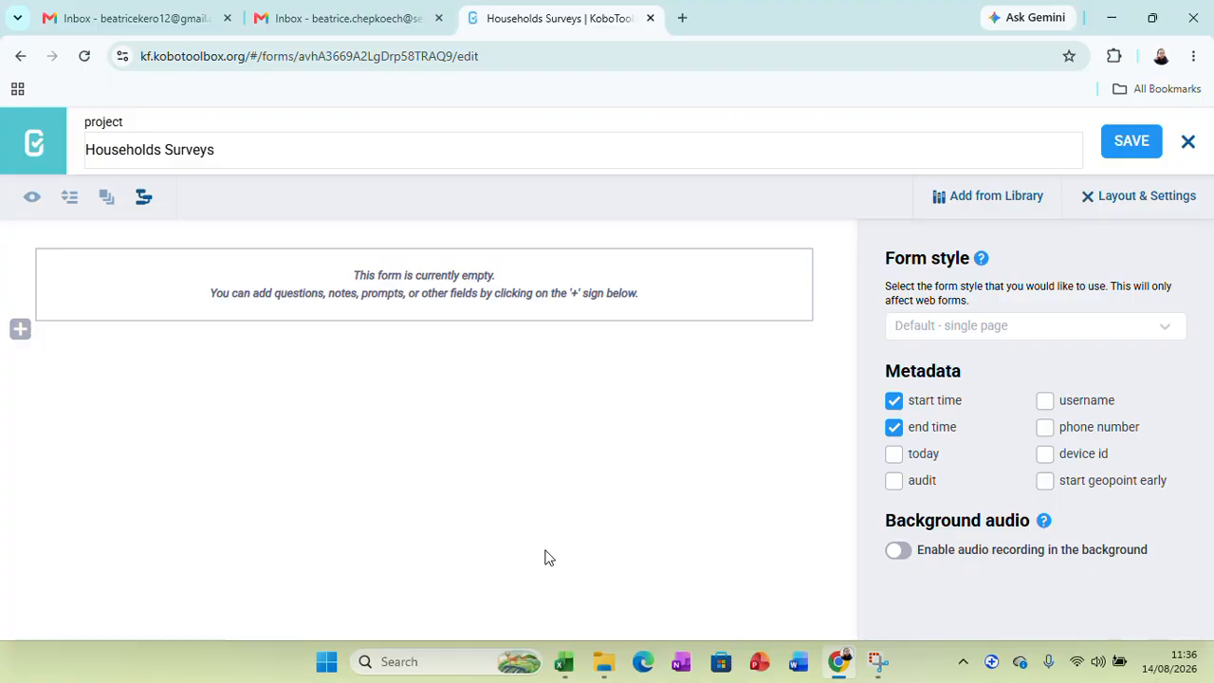
Copy "1. What is the farmer's full name?" from the Kobo_Questionnaire sheet in Excel into a new question in the KoboToolbox form.
{"action": "mouse_move", "coordinate": [567, 664]}
{"action": "left_click", "coordinate": [560, 589]}
{"action": "scroll", "coordinate": [334, 430], "scroll_direction": "down", "scroll_amount": 3}
{"action": "scroll", "coordinate": [334, 430], "scroll_direction": "up", "scroll_amount": 3}
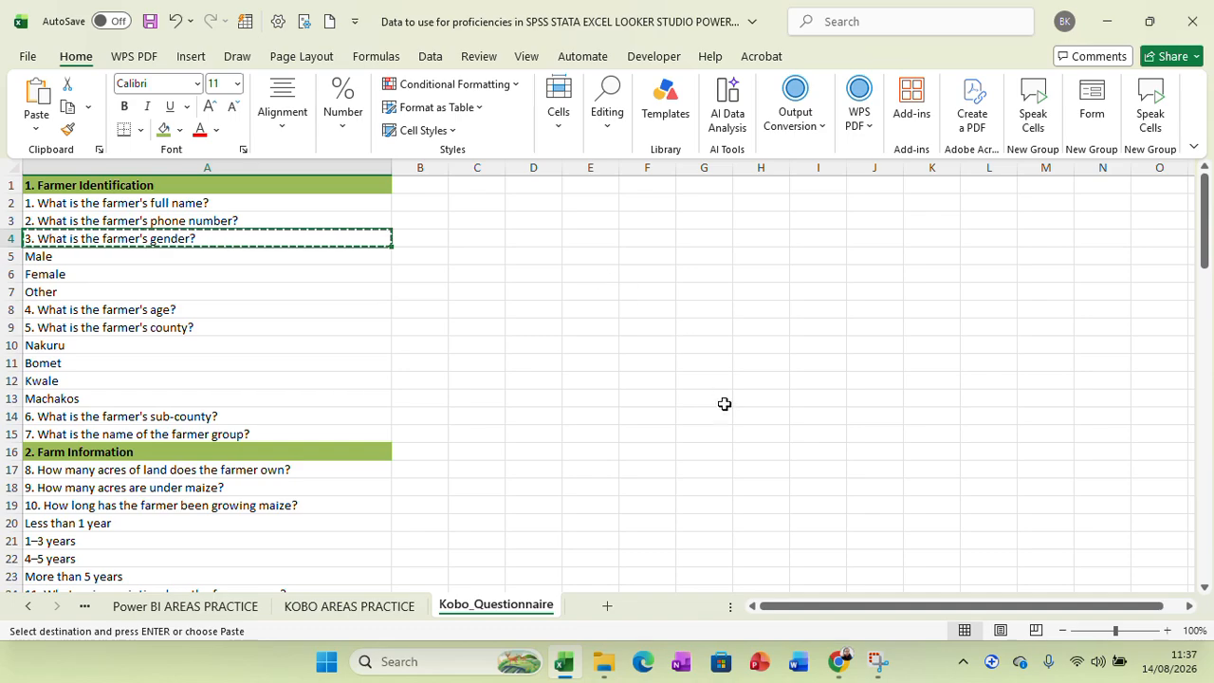
{"action": "left_click", "coordinate": [840, 664]}
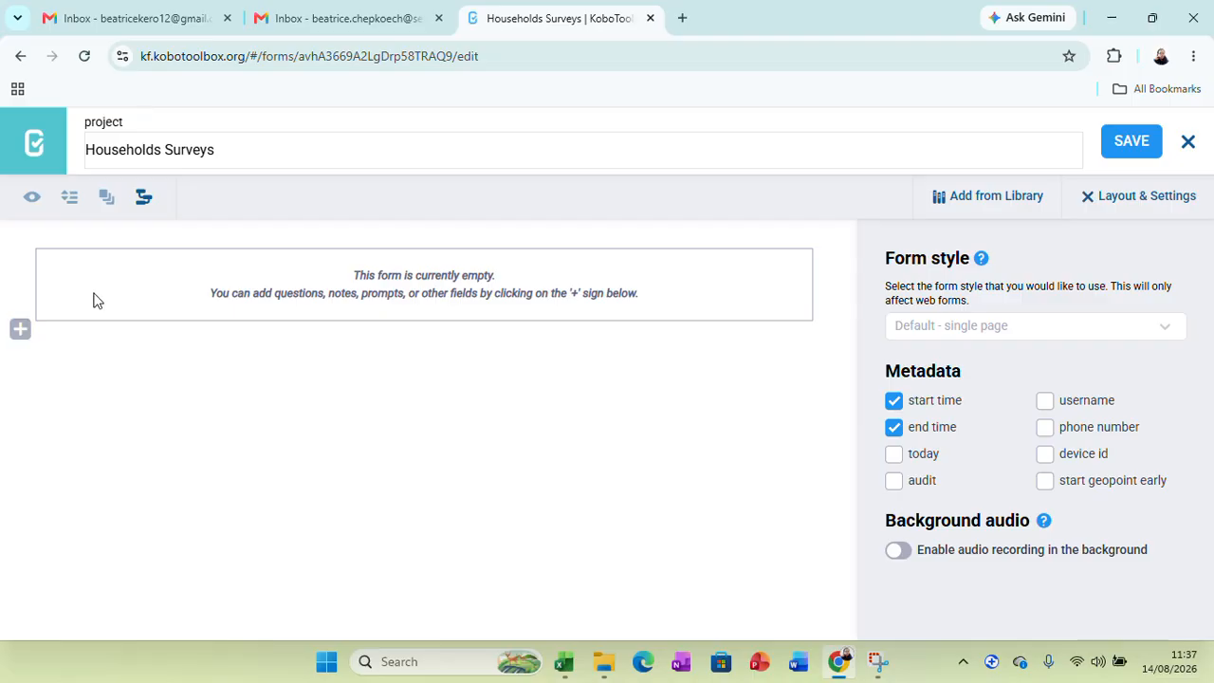
{"action": "left_click", "coordinate": [21, 329]}
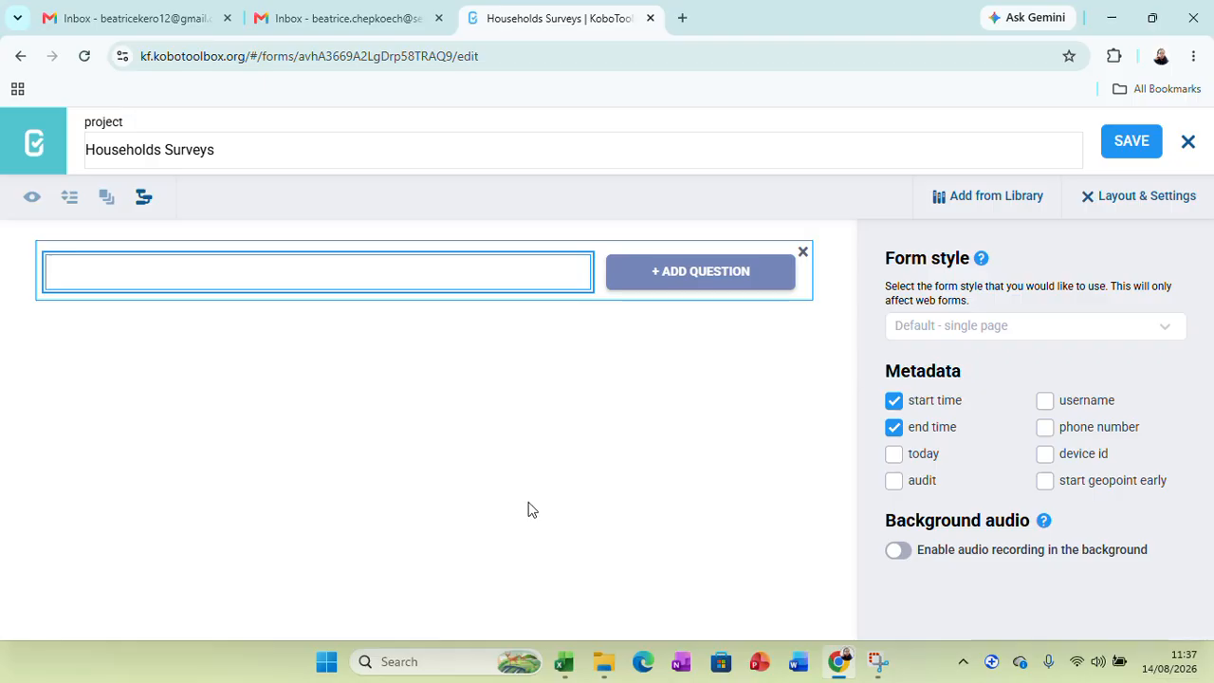
{"action": "left_click", "coordinate": [563, 662]}
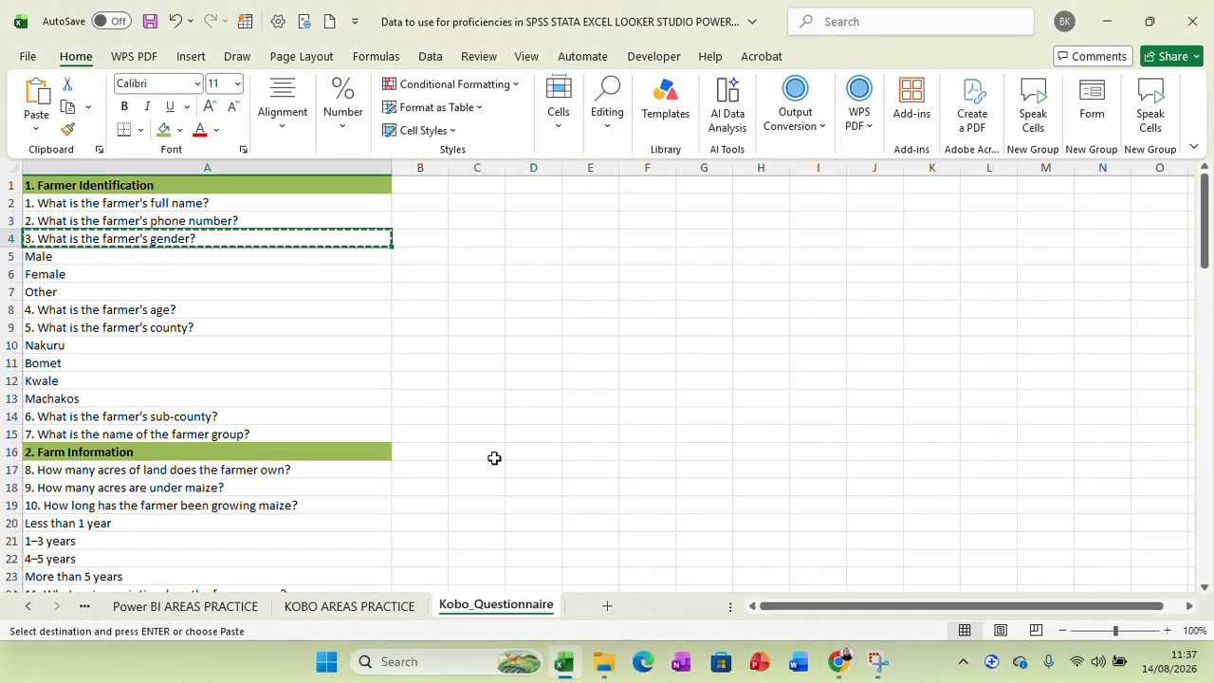
{"action": "left_click", "coordinate": [183, 202]}
{"action": "right_click", "coordinate": [185, 203]}
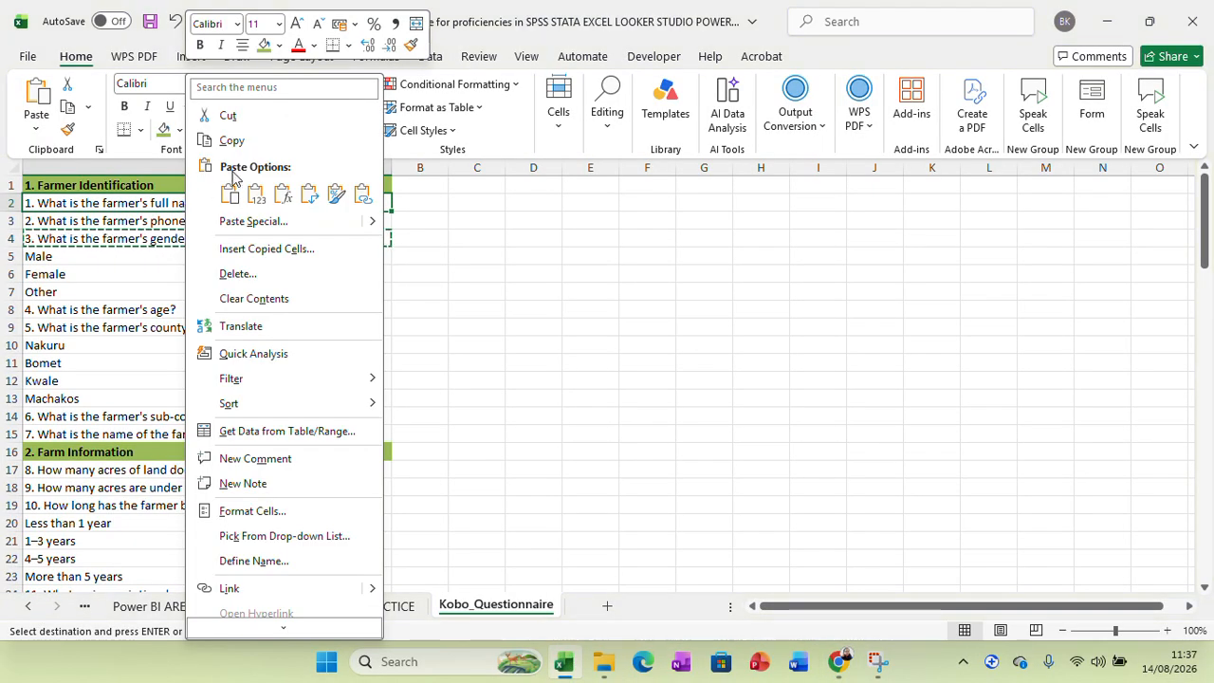
{"action": "left_click", "coordinate": [231, 141]}
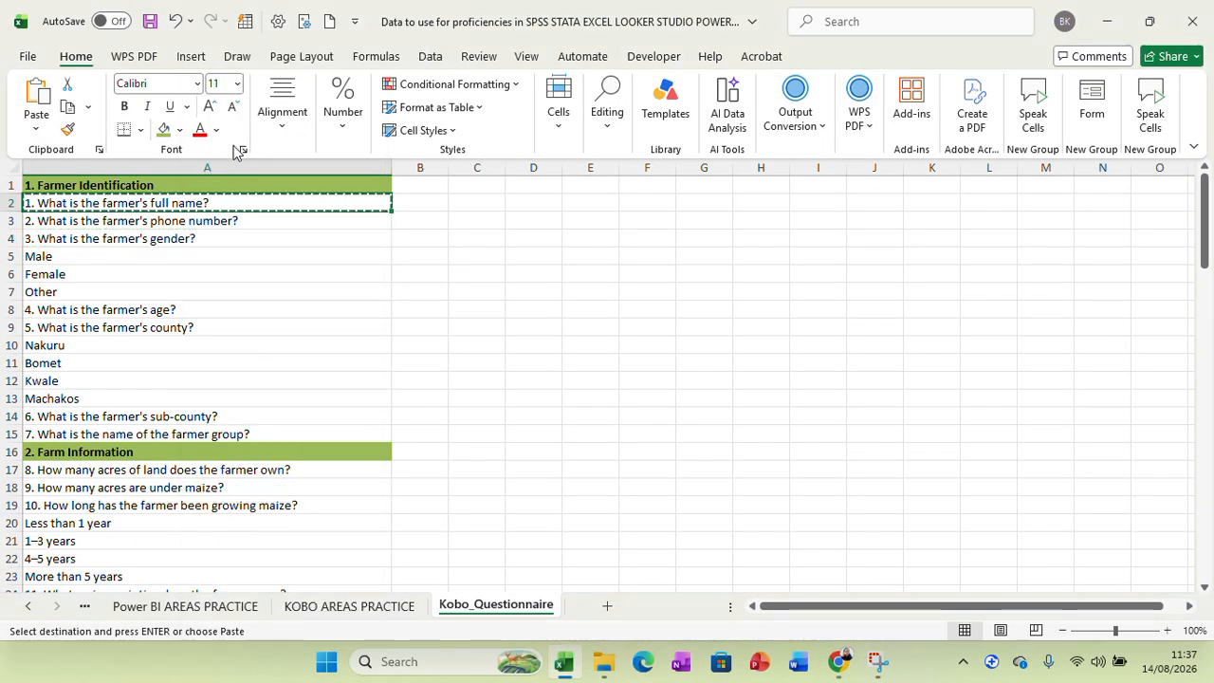
{"action": "left_click", "coordinate": [831, 662]}
{"action": "key", "text": "ctrl+v"}
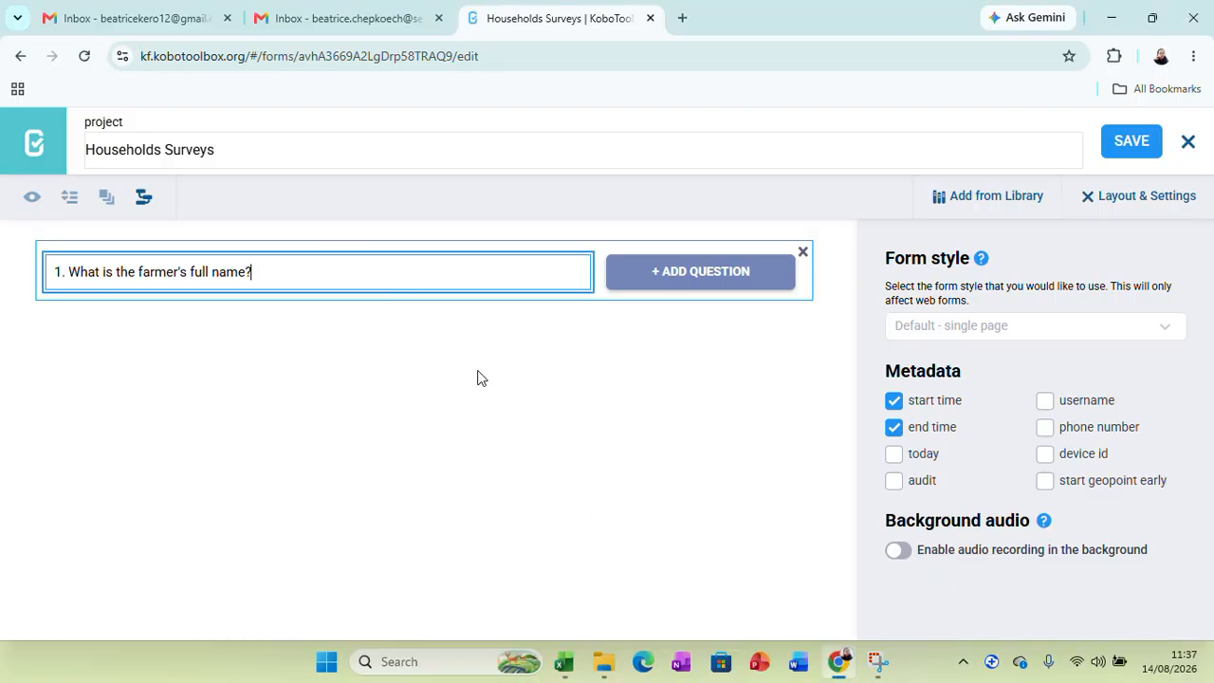
Add the farmer's full name question as a Text question with a mandatory response, and save the form.
{"action": "left_click", "coordinate": [720, 284]}
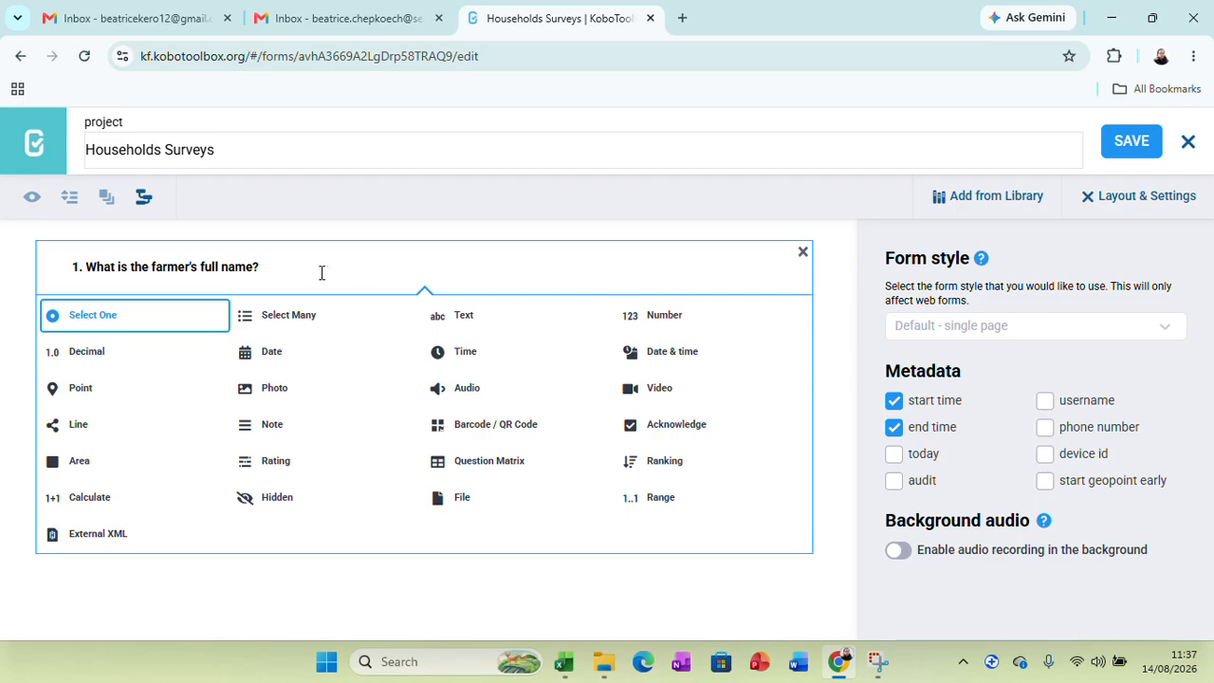
{"action": "left_click", "coordinate": [463, 317]}
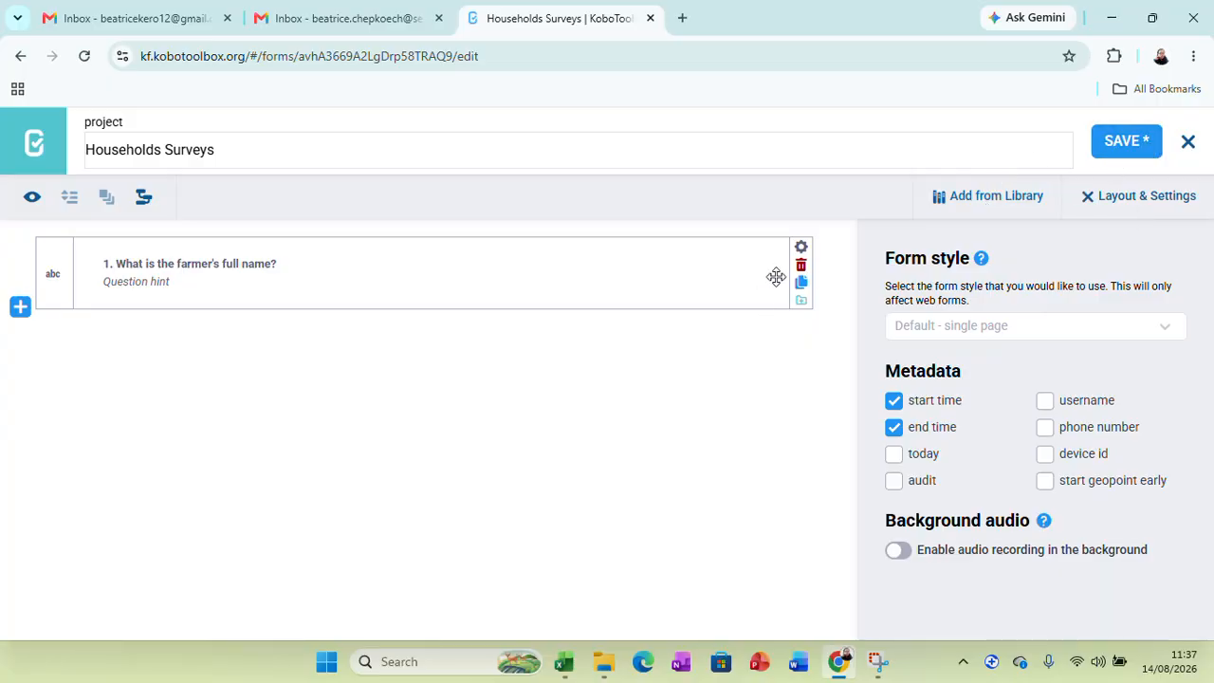
{"action": "left_click", "coordinate": [802, 253]}
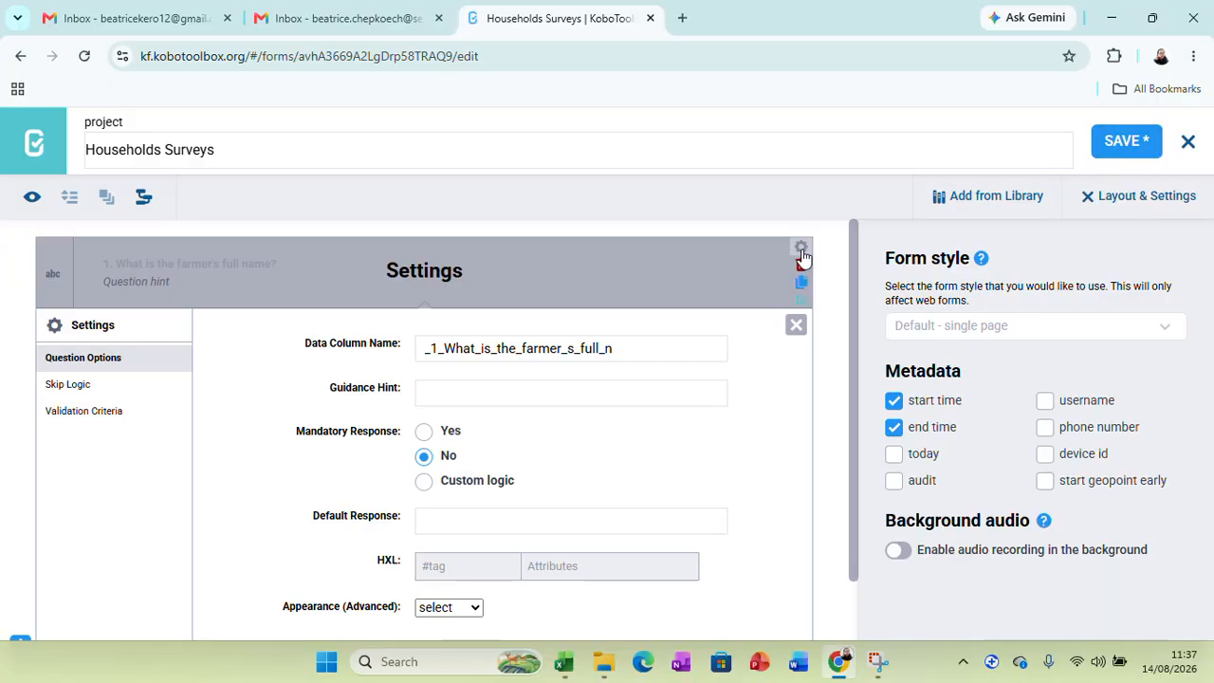
{"action": "left_click", "coordinate": [436, 440]}
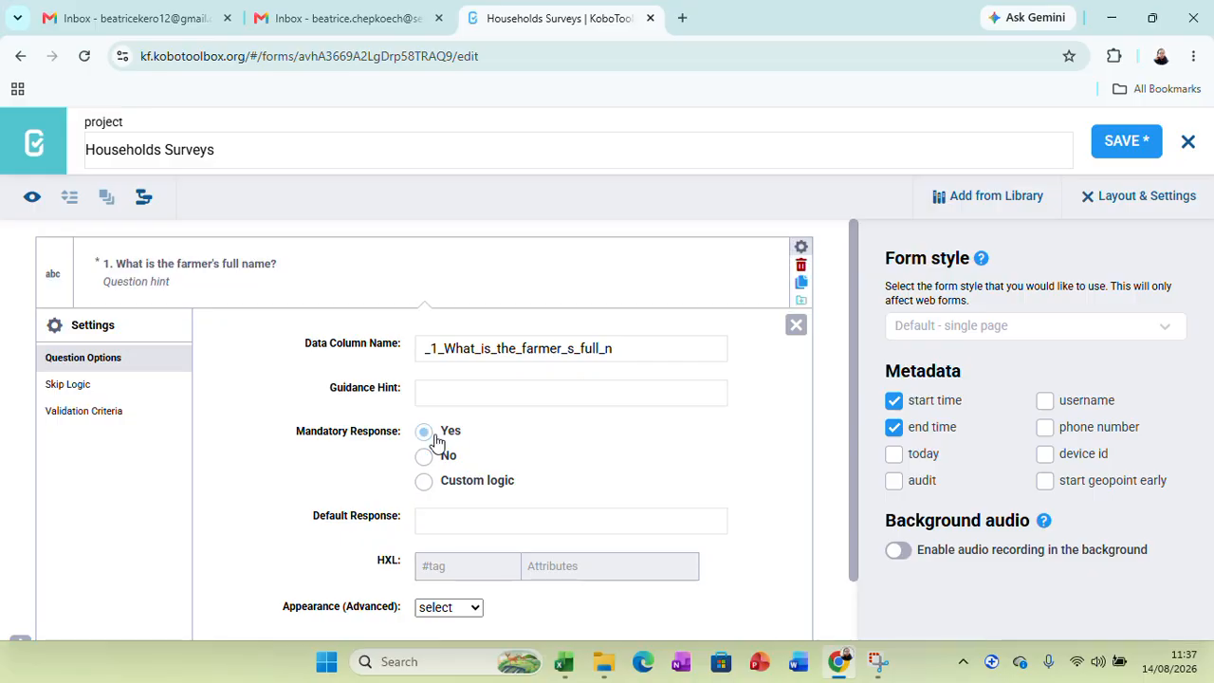
{"action": "left_click", "coordinate": [796, 325]}
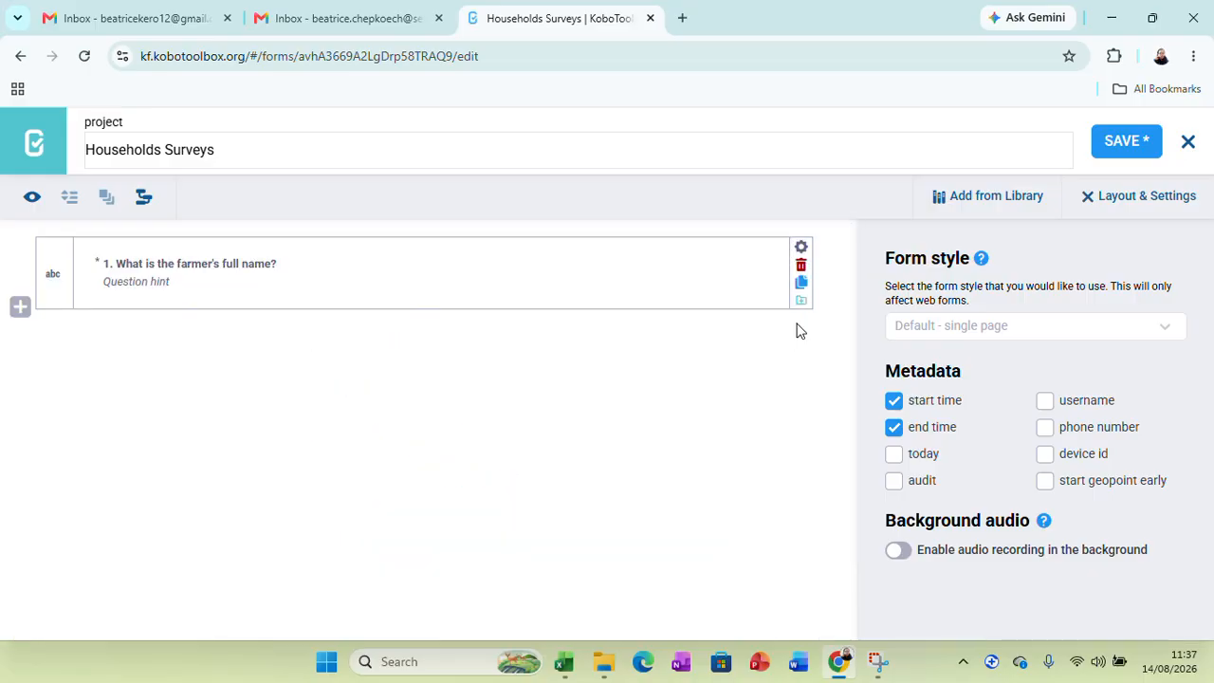
{"action": "left_click", "coordinate": [1099, 152]}
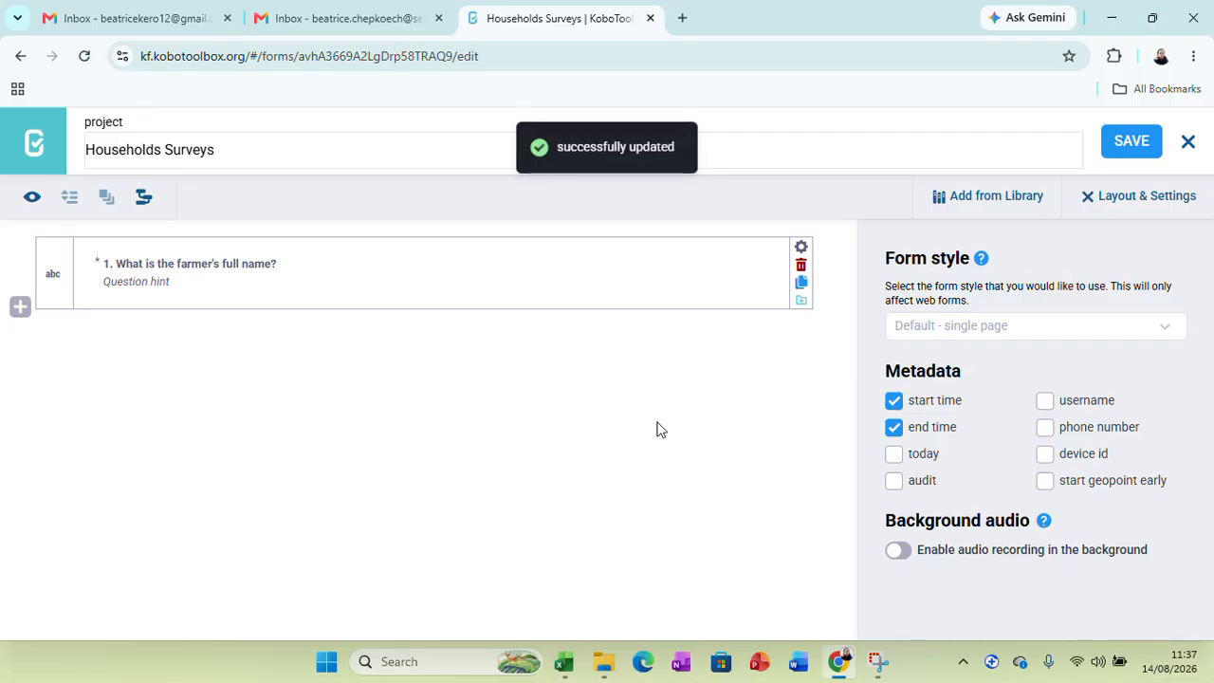
Copy "2. What is the farmer's phone number?" from the Excel questionnaire into a new question below the first one in the KoboToolbox form.
{"action": "left_click", "coordinate": [20, 306]}
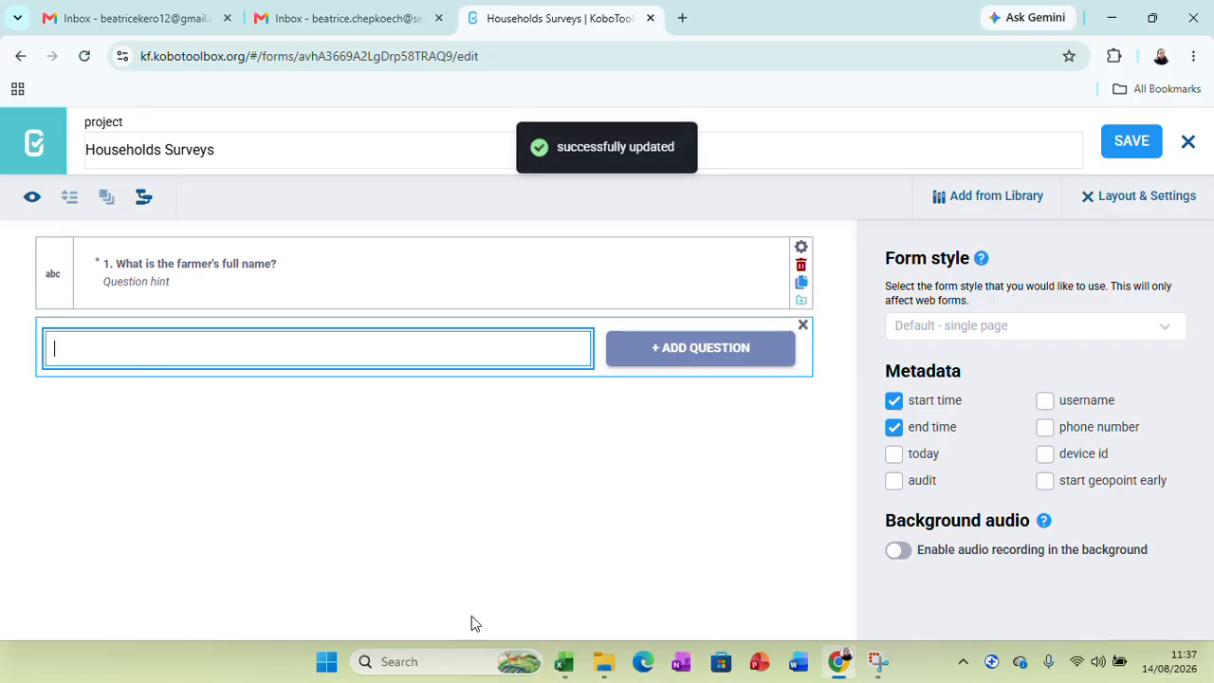
{"action": "mouse_move", "coordinate": [563, 661]}
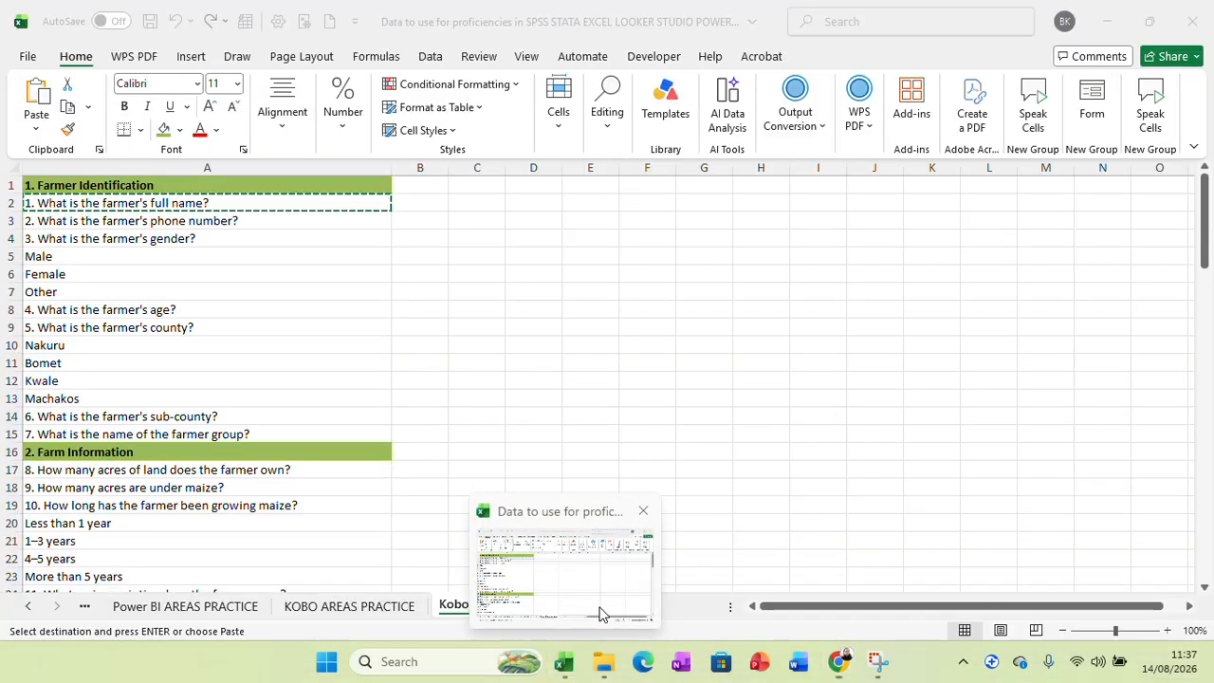
{"action": "left_click", "coordinate": [599, 609]}
{"action": "left_click", "coordinate": [186, 224]}
{"action": "right_click", "coordinate": [186, 224]}
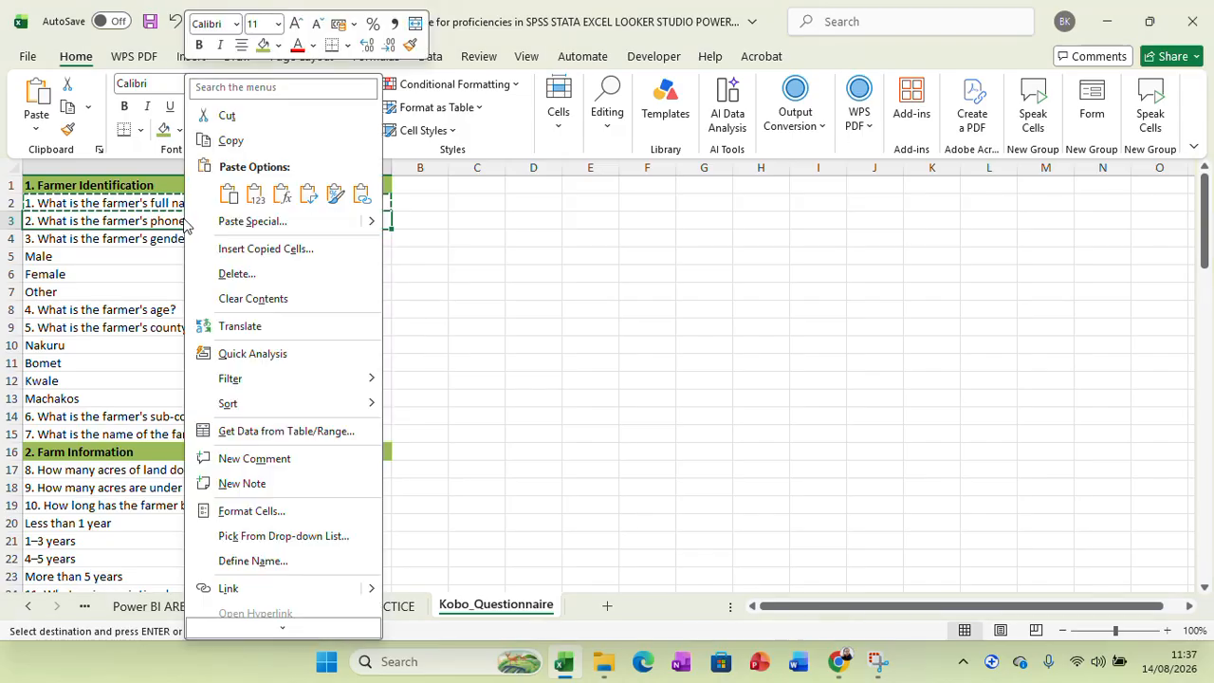
{"action": "left_click", "coordinate": [231, 143]}
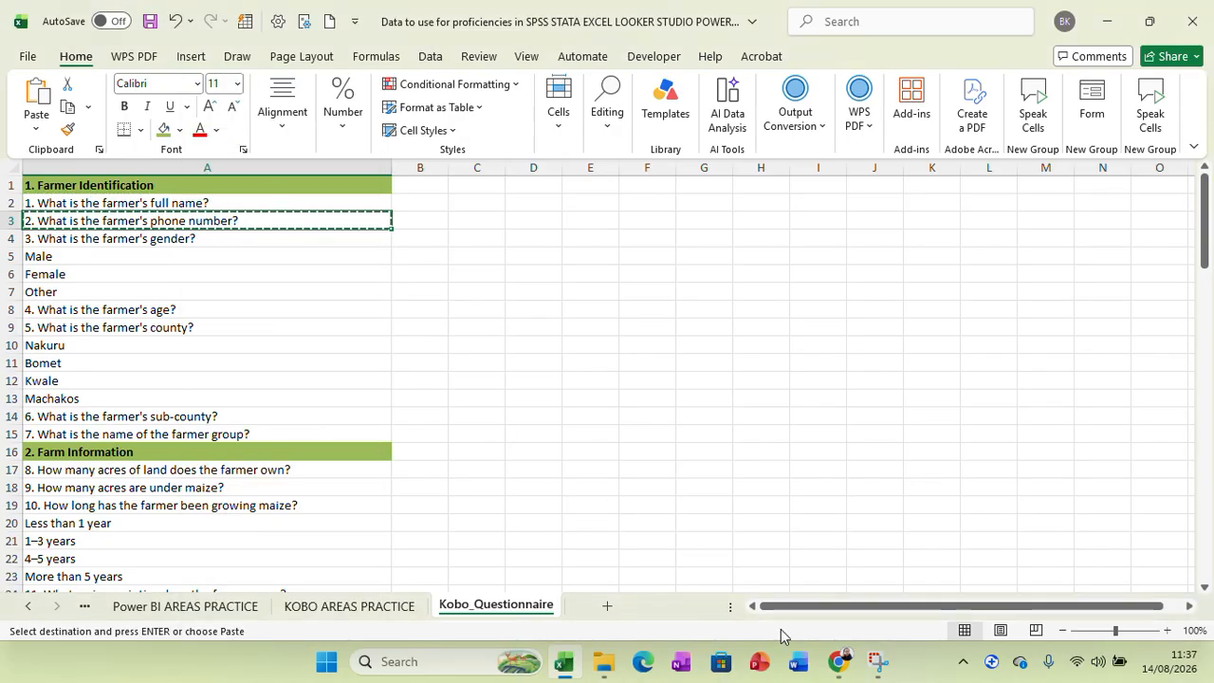
{"action": "left_click", "coordinate": [835, 662]}
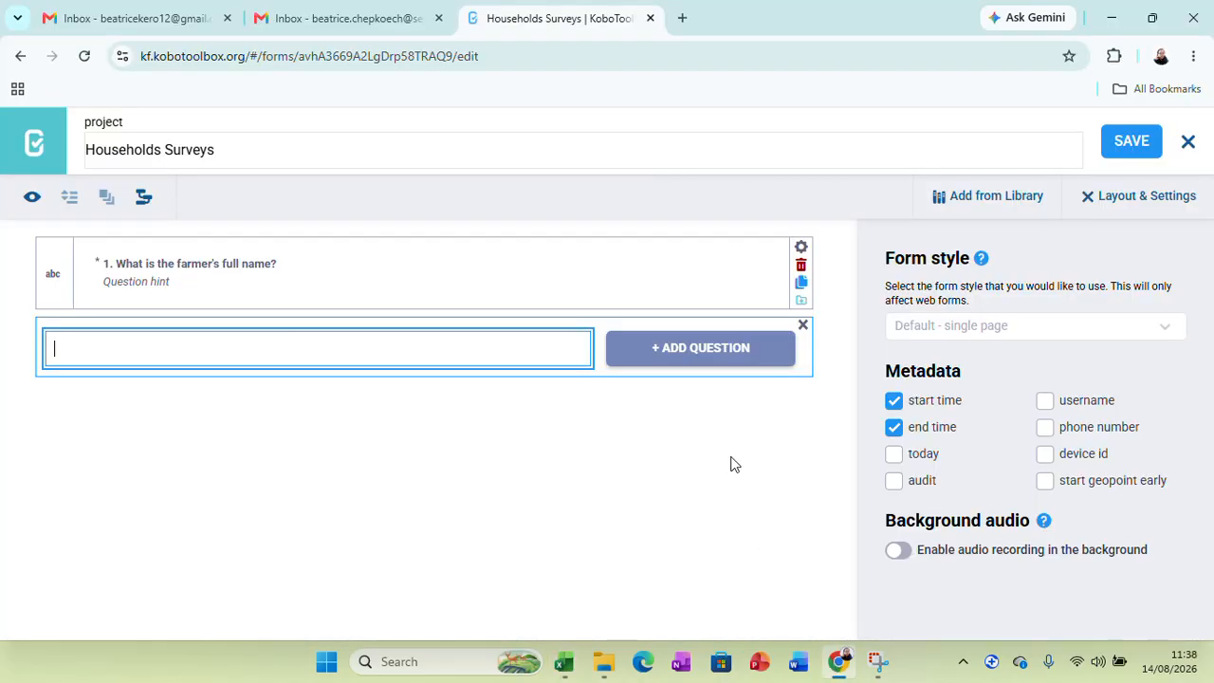
{"action": "key", "text": "ctrl+v"}
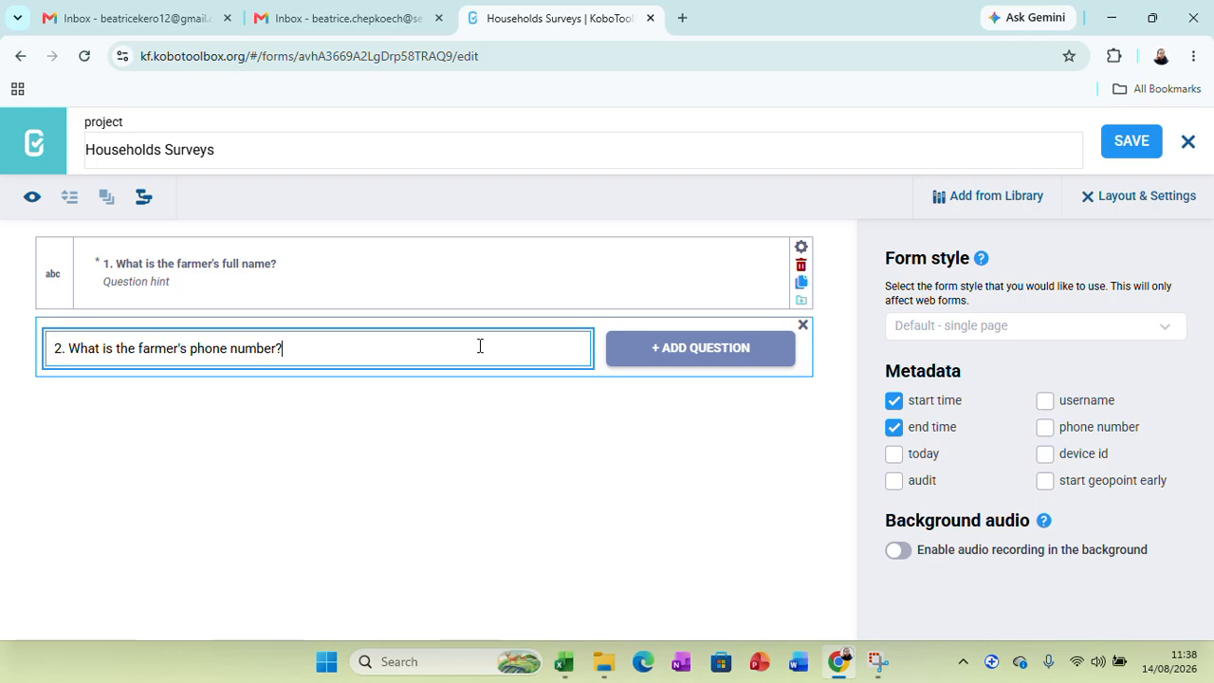
Add the farmer's phone number question as a Number question with a mandatory response, and save the form.
{"action": "left_click", "coordinate": [694, 349]}
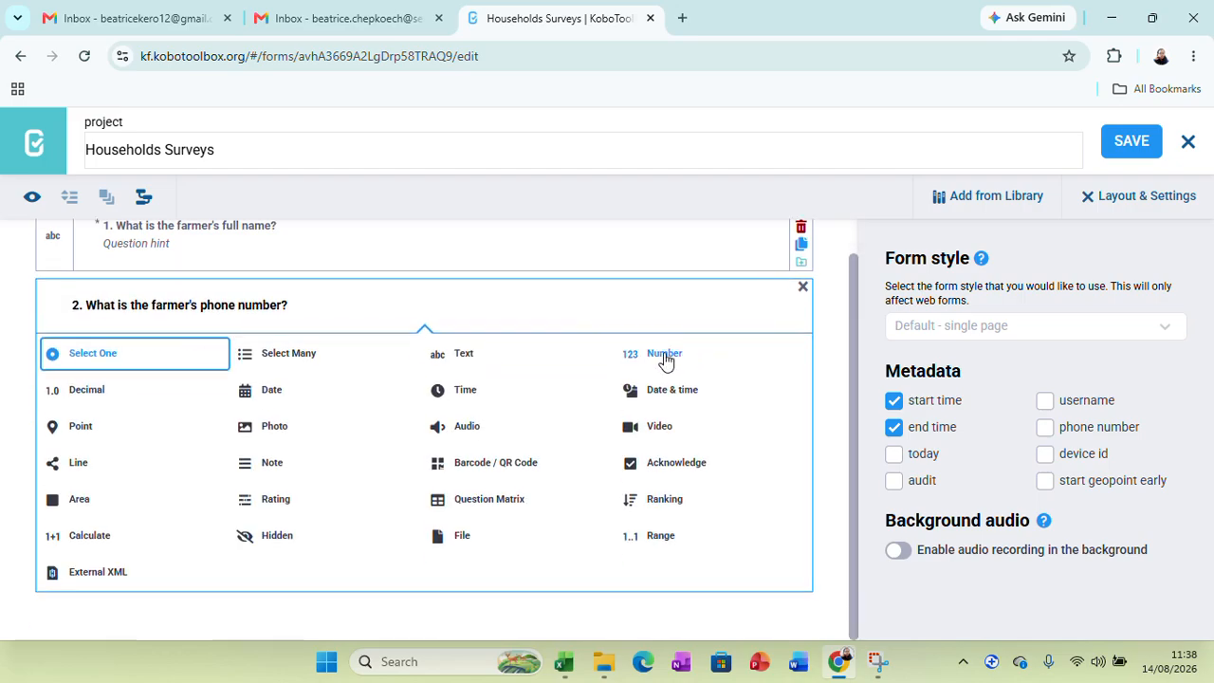
{"action": "left_click", "coordinate": [665, 355]}
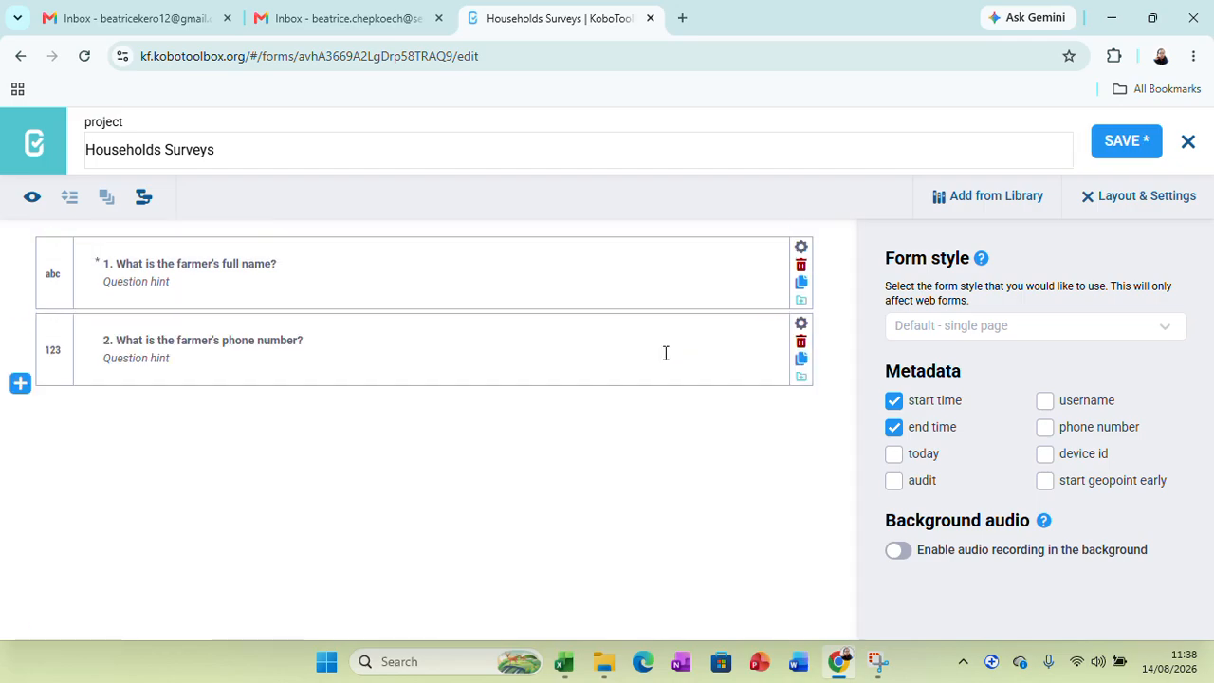
{"action": "left_click", "coordinate": [801, 324]}
{"action": "left_click", "coordinate": [423, 507]}
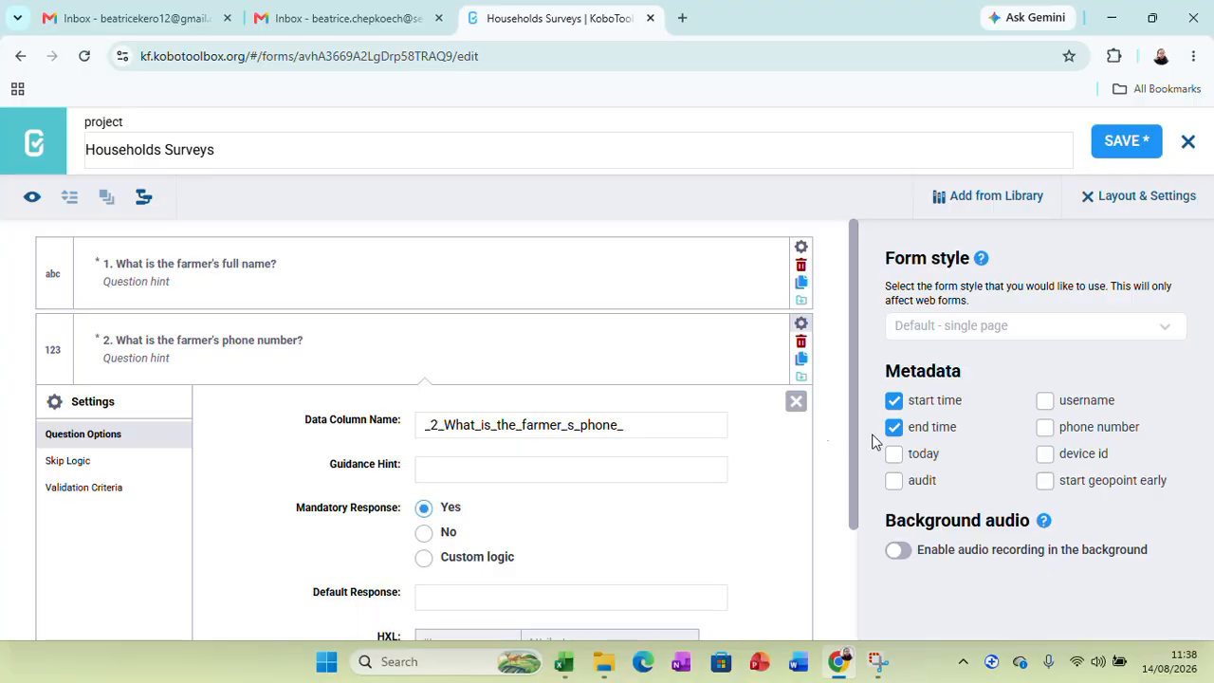
{"action": "left_click", "coordinate": [797, 400]}
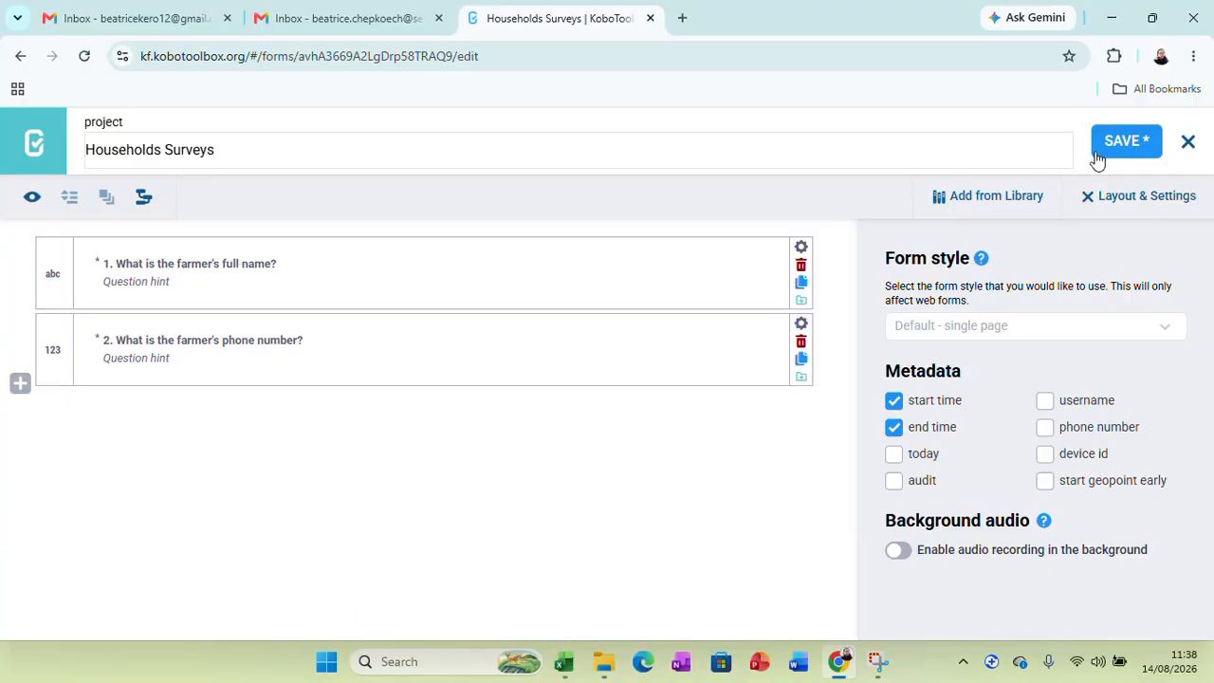
{"action": "left_click", "coordinate": [1119, 143]}
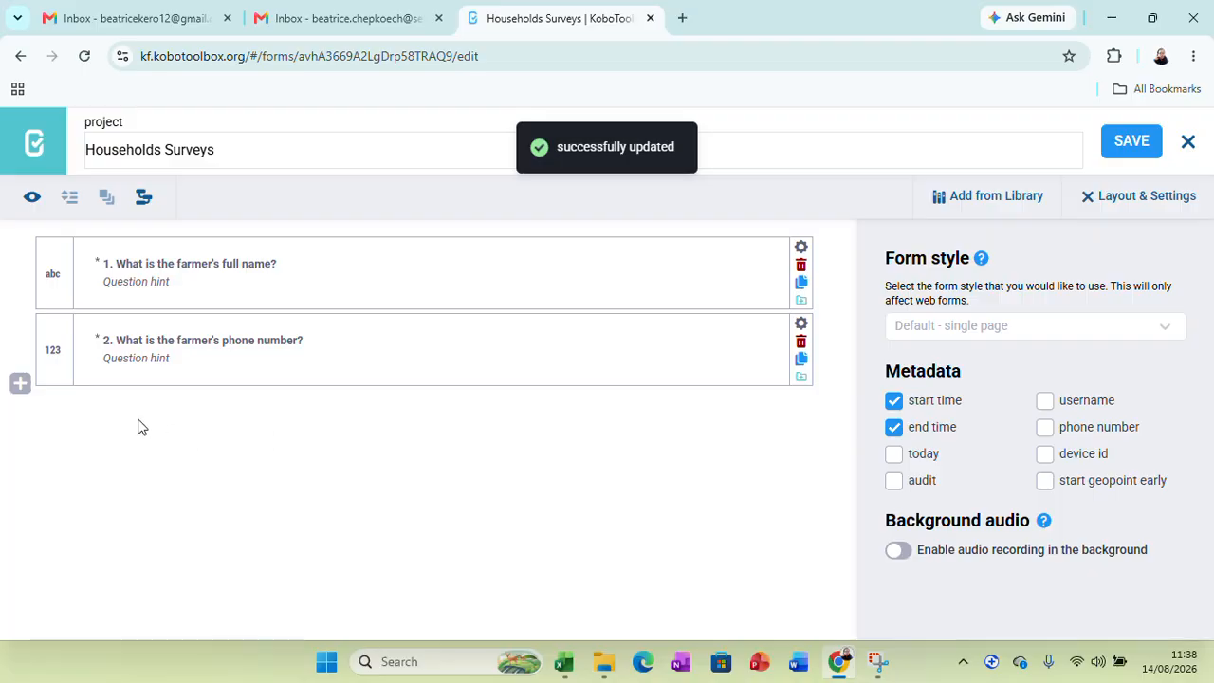
{"action": "left_click", "coordinate": [20, 383]}
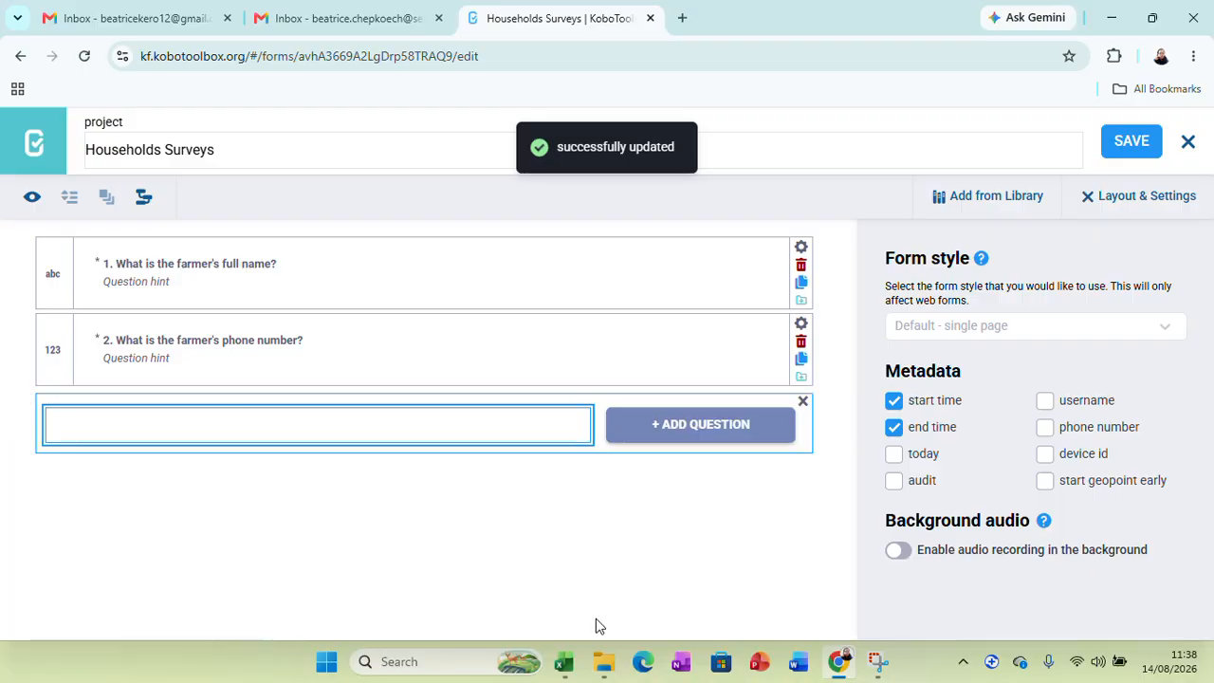
{"action": "left_click", "coordinate": [564, 662]}
{"action": "left_click", "coordinate": [190, 238]}
{"action": "right_click", "coordinate": [191, 238]}
{"action": "left_click", "coordinate": [238, 140]}
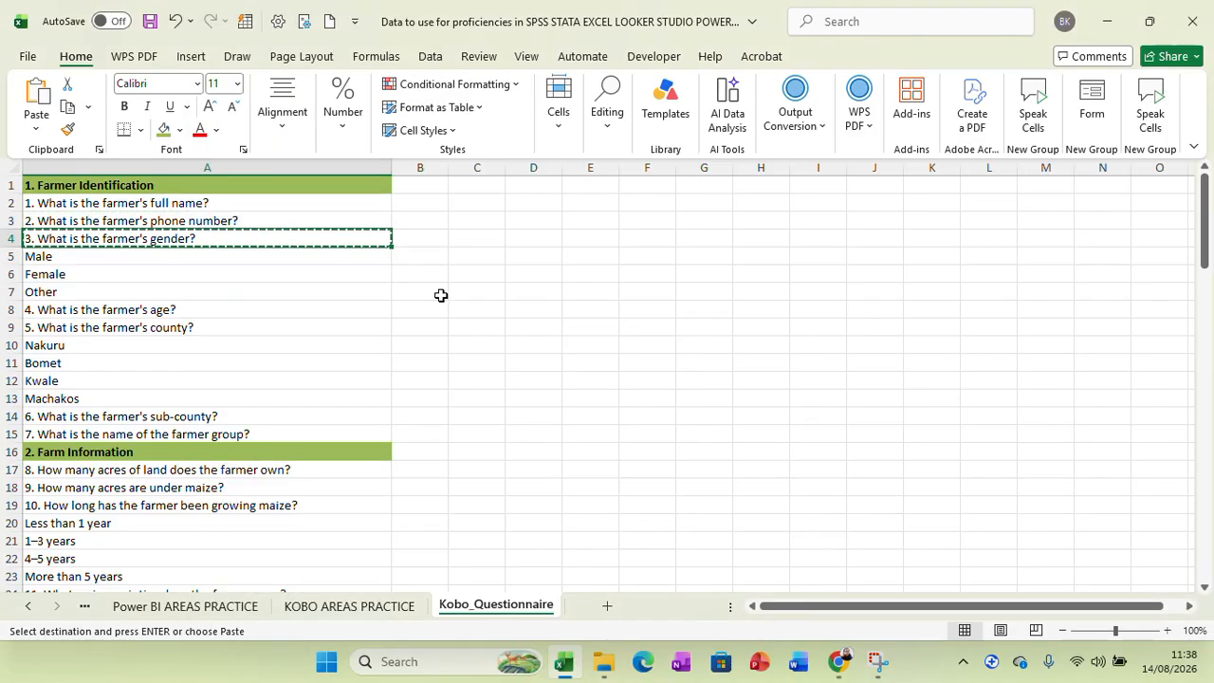
{"action": "left_click", "coordinate": [837, 663]}
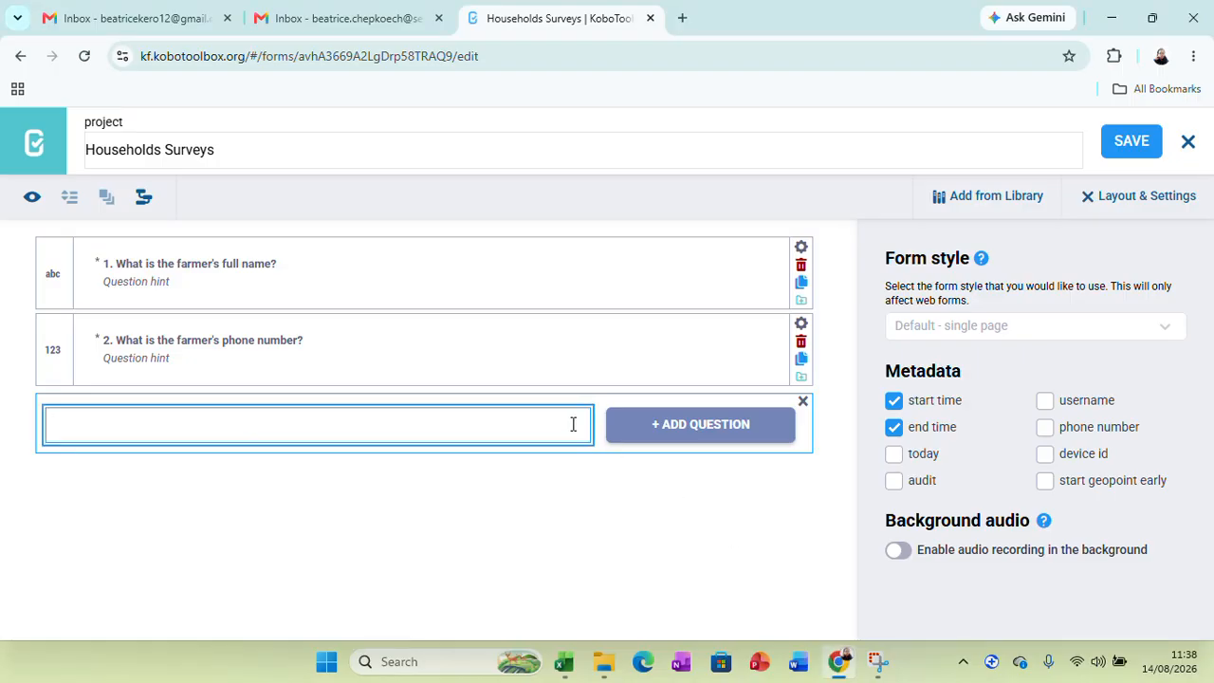
{"action": "key", "text": "ctrl+v"}
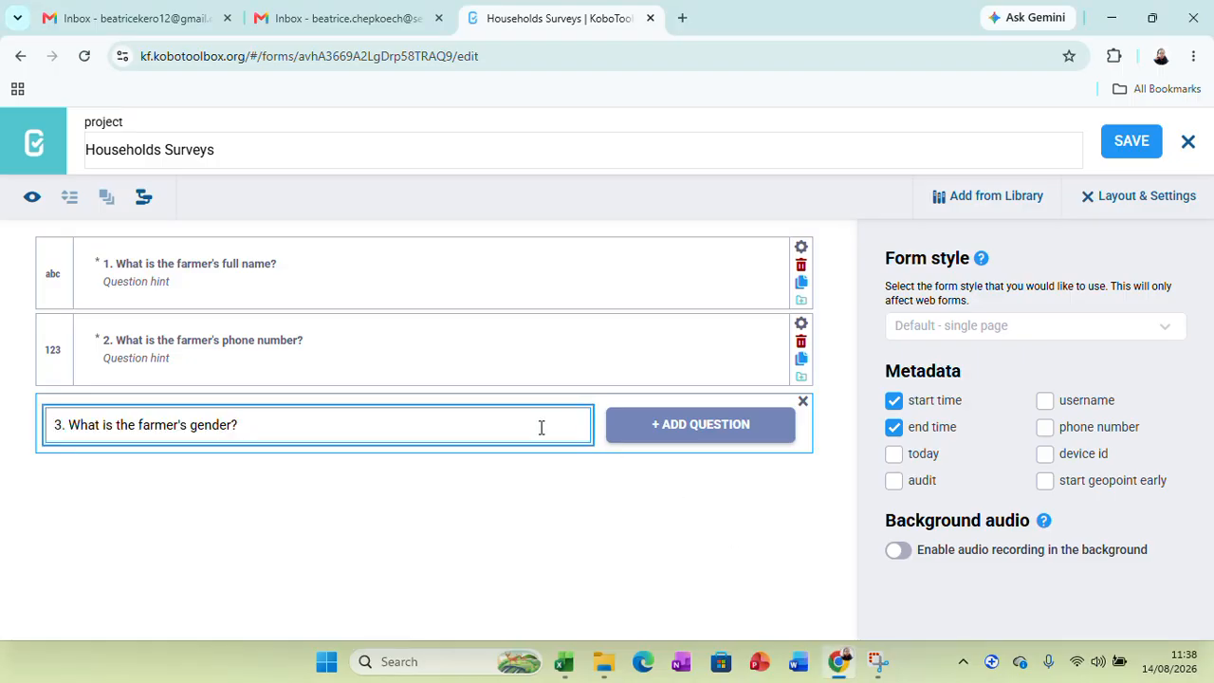
{"action": "left_click", "coordinate": [705, 430]}
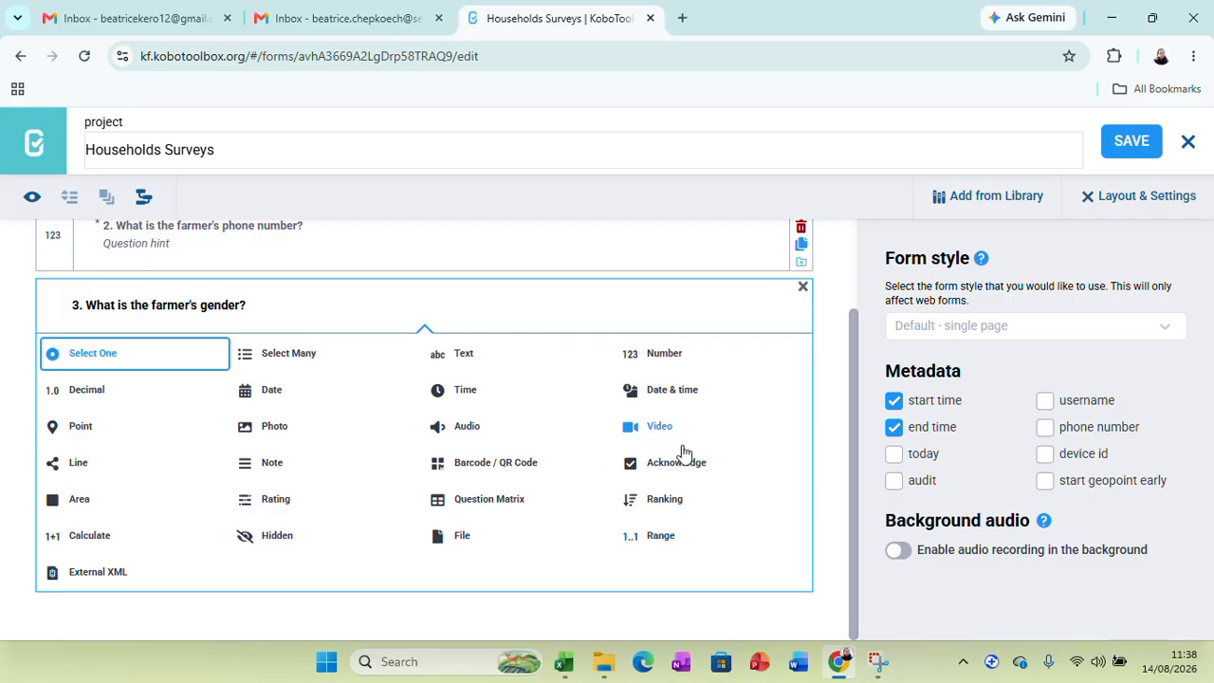
{"action": "left_click", "coordinate": [802, 288]}
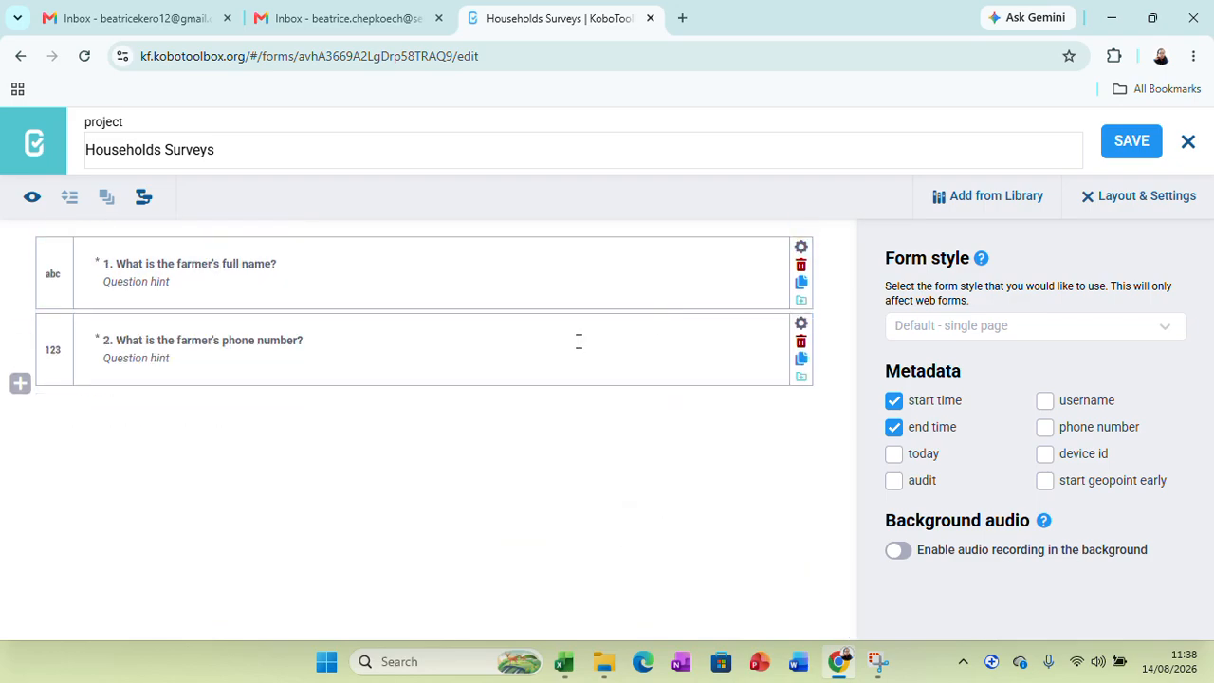
Check the settings of the farmer's phone number question and delete that question from the form.
{"action": "left_click", "coordinate": [310, 355]}
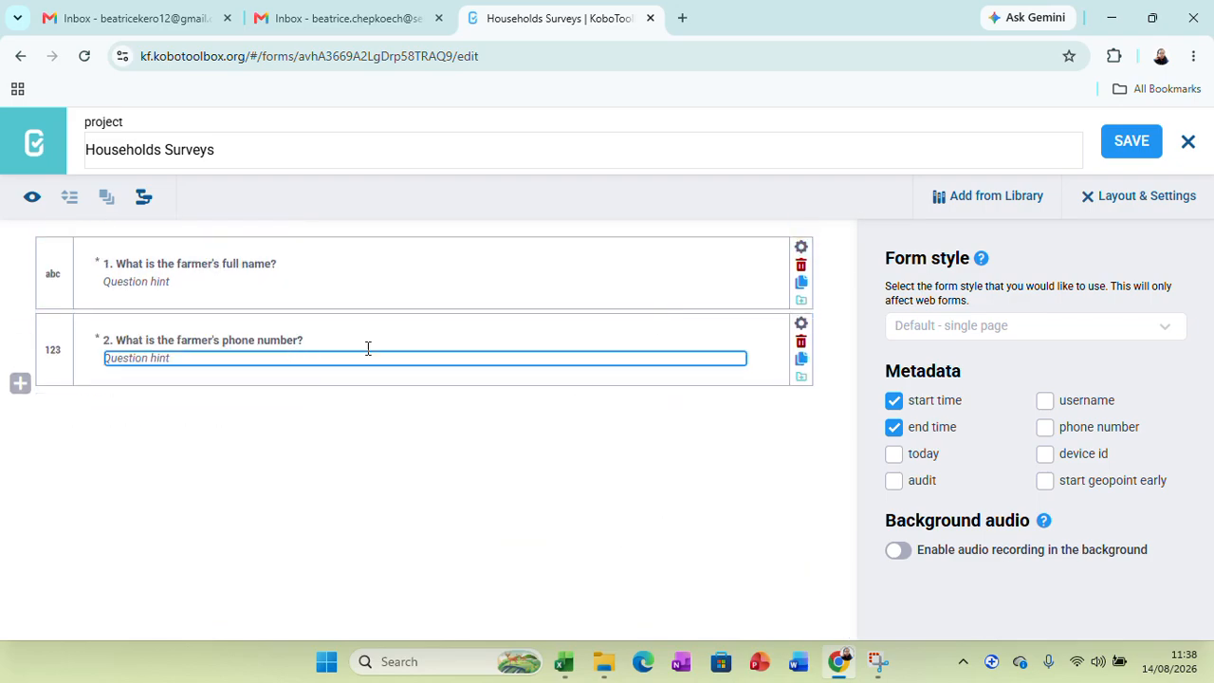
{"action": "left_click", "coordinate": [801, 326]}
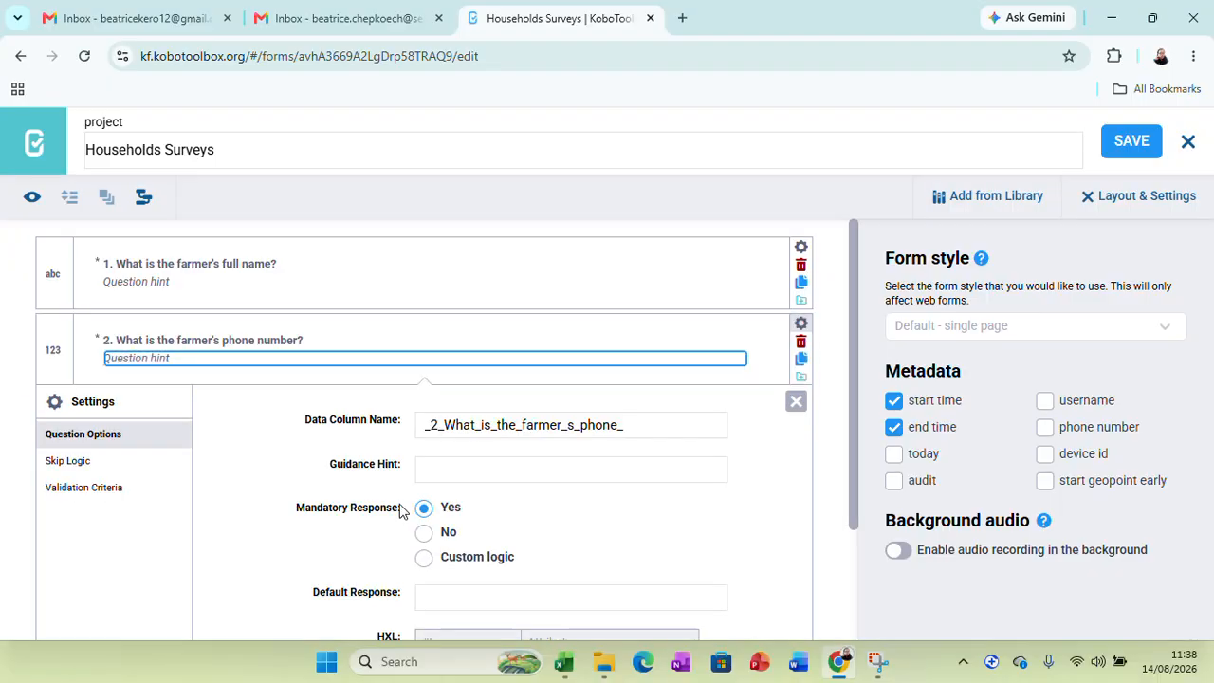
{"action": "left_click", "coordinate": [796, 403]}
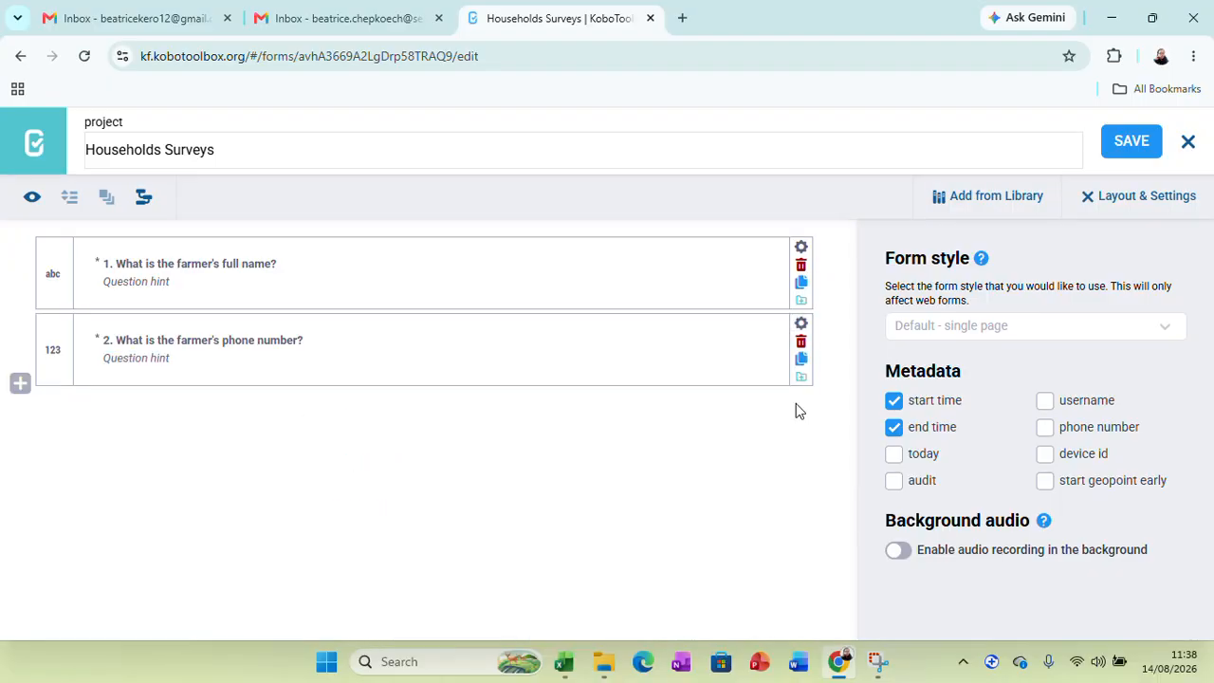
{"action": "left_click", "coordinate": [800, 326]}
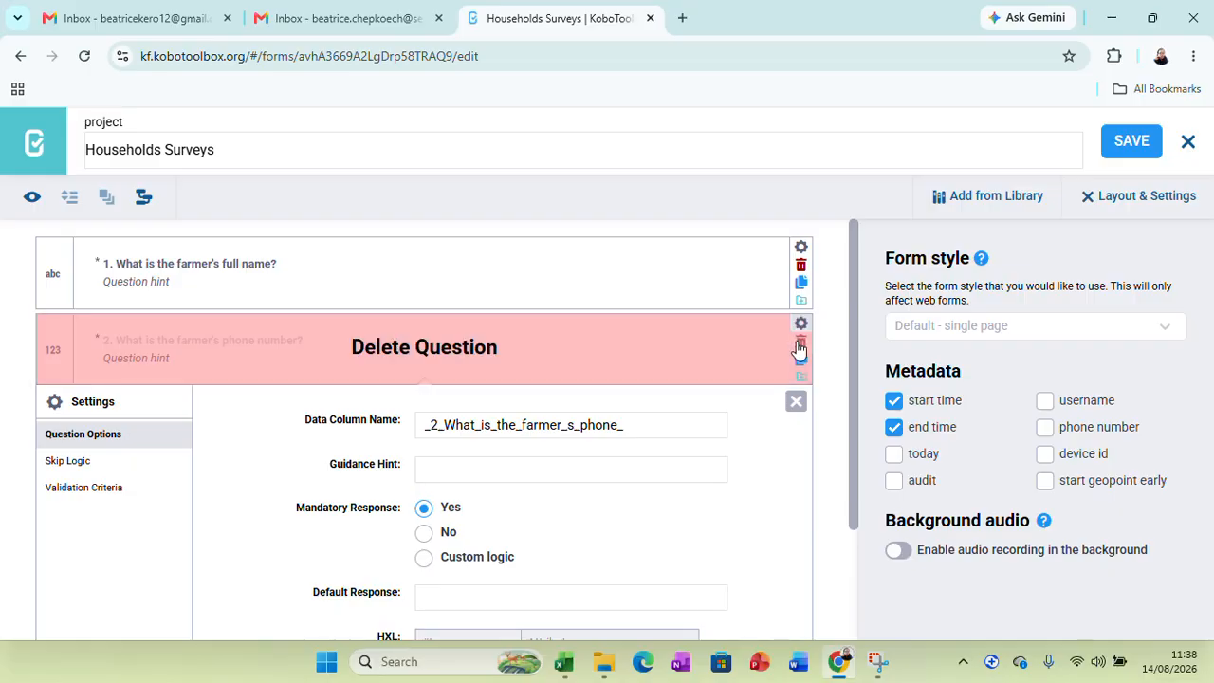
{"action": "left_click", "coordinate": [800, 345]}
{"action": "left_click", "coordinate": [685, 191]}
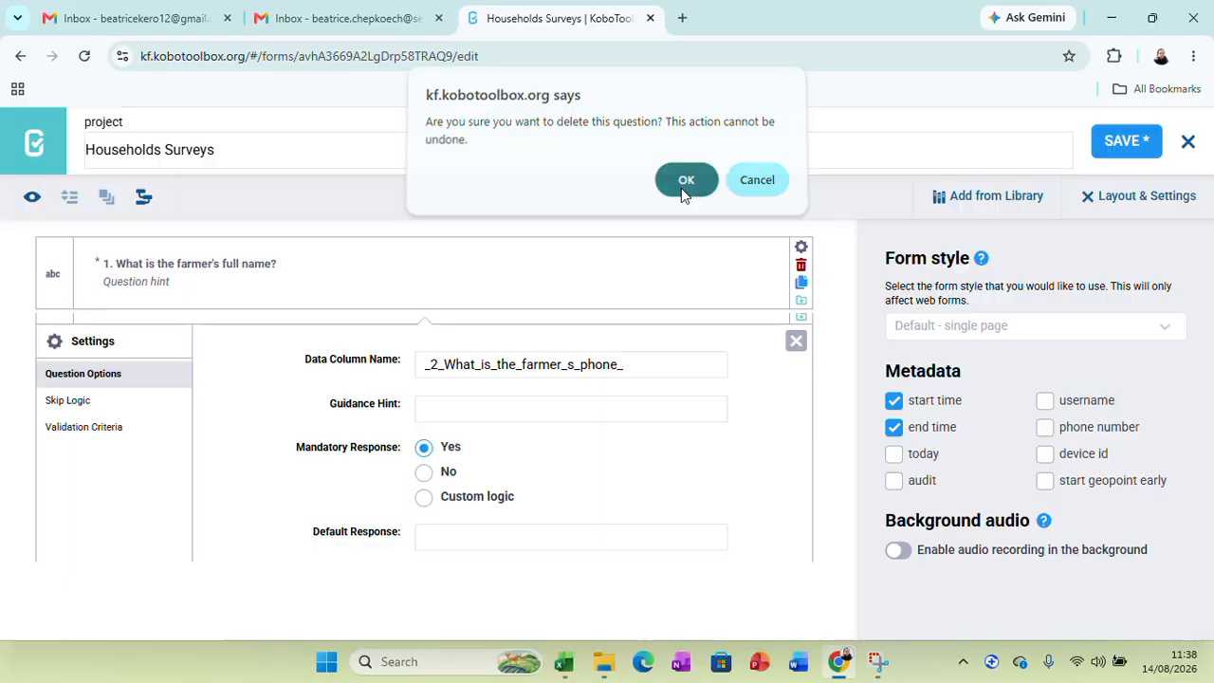
{"action": "left_click", "coordinate": [21, 311]}
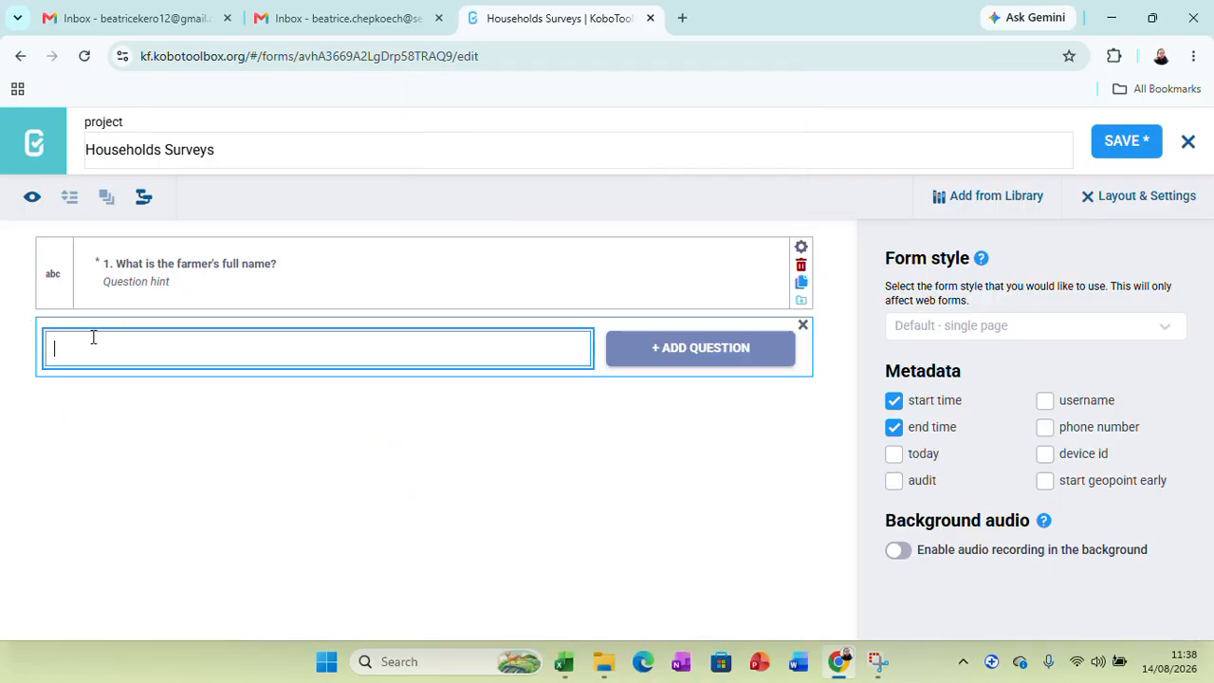
{"action": "type", "text": "3. What is the farmer's gender?"}
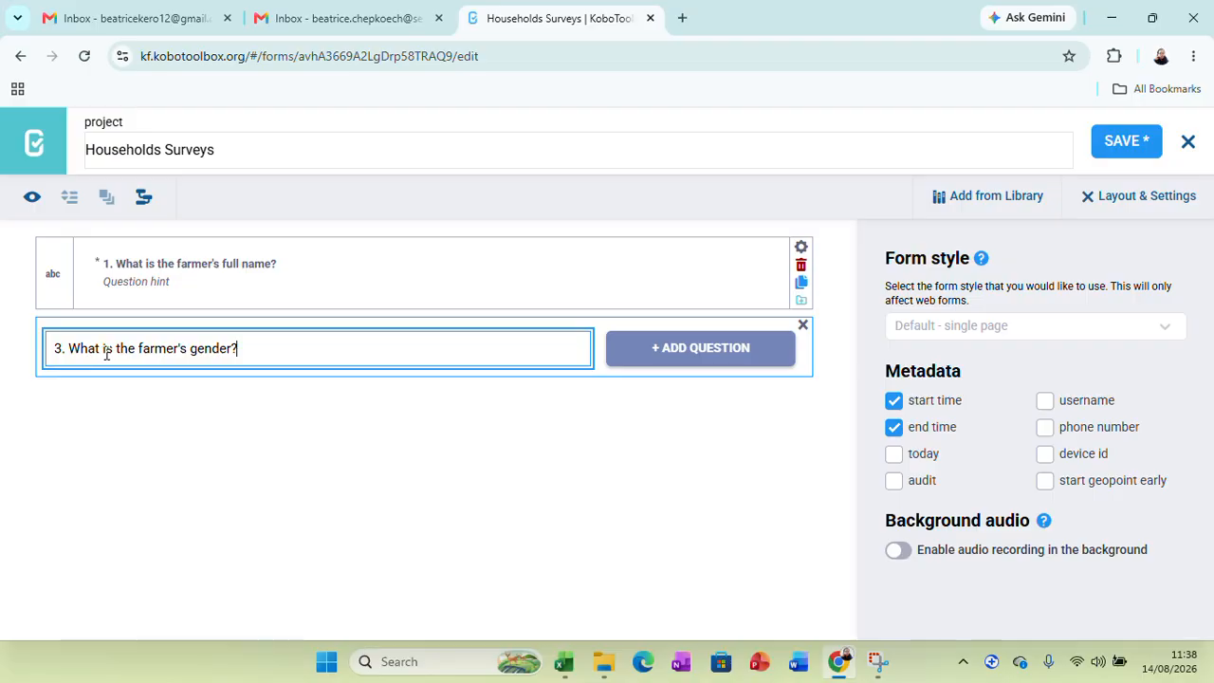
{"action": "left_click", "coordinate": [803, 324]}
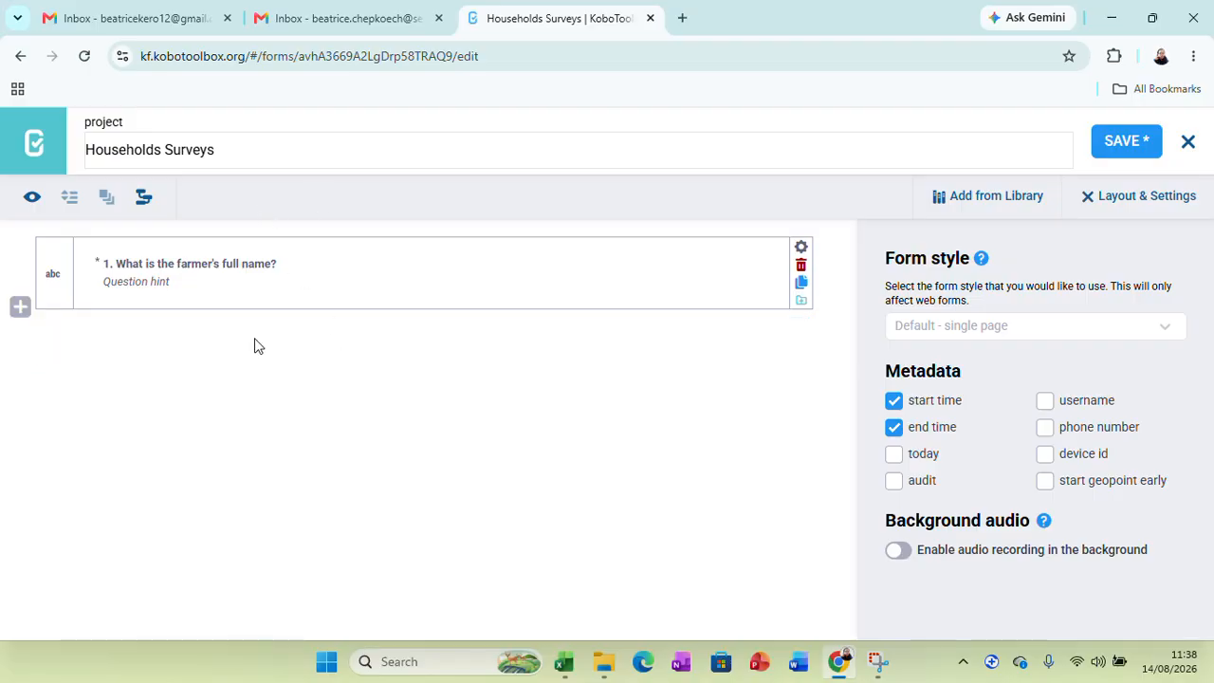
Copy "2. What is the farmer's phone number?" from the Kobo_Questionnaire sheet in Excel into a new KoboToolbox question below the full name question.
{"action": "left_click", "coordinate": [23, 308]}
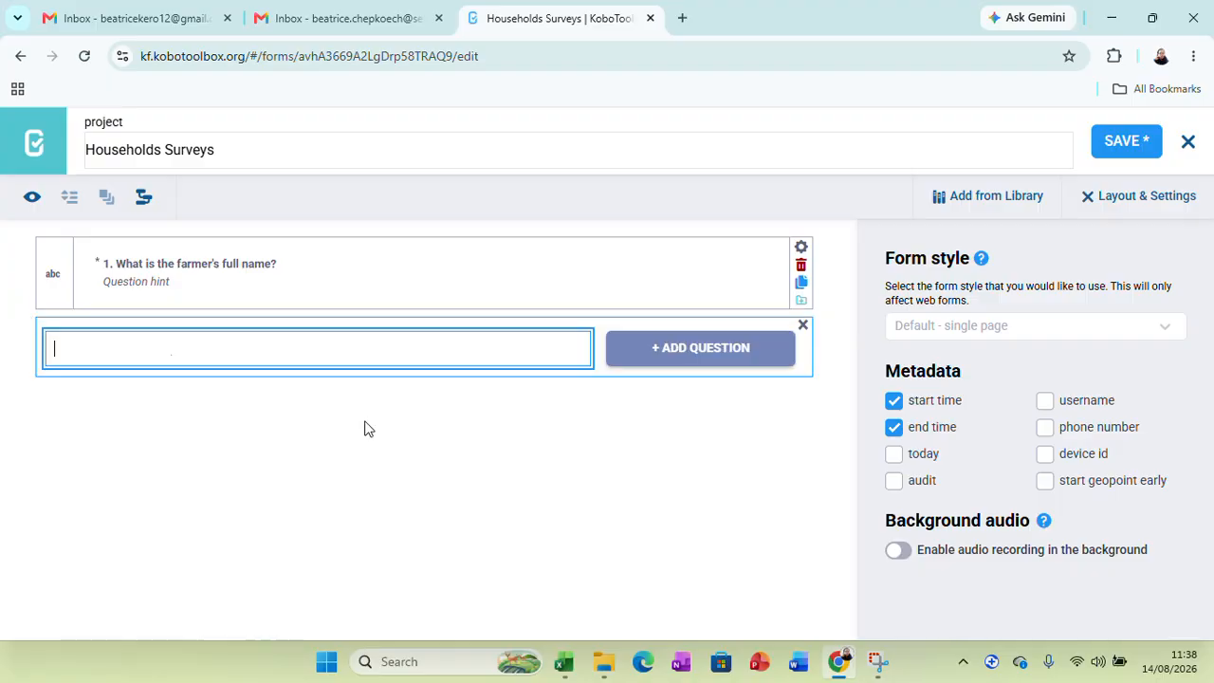
{"action": "left_click", "coordinate": [564, 661]}
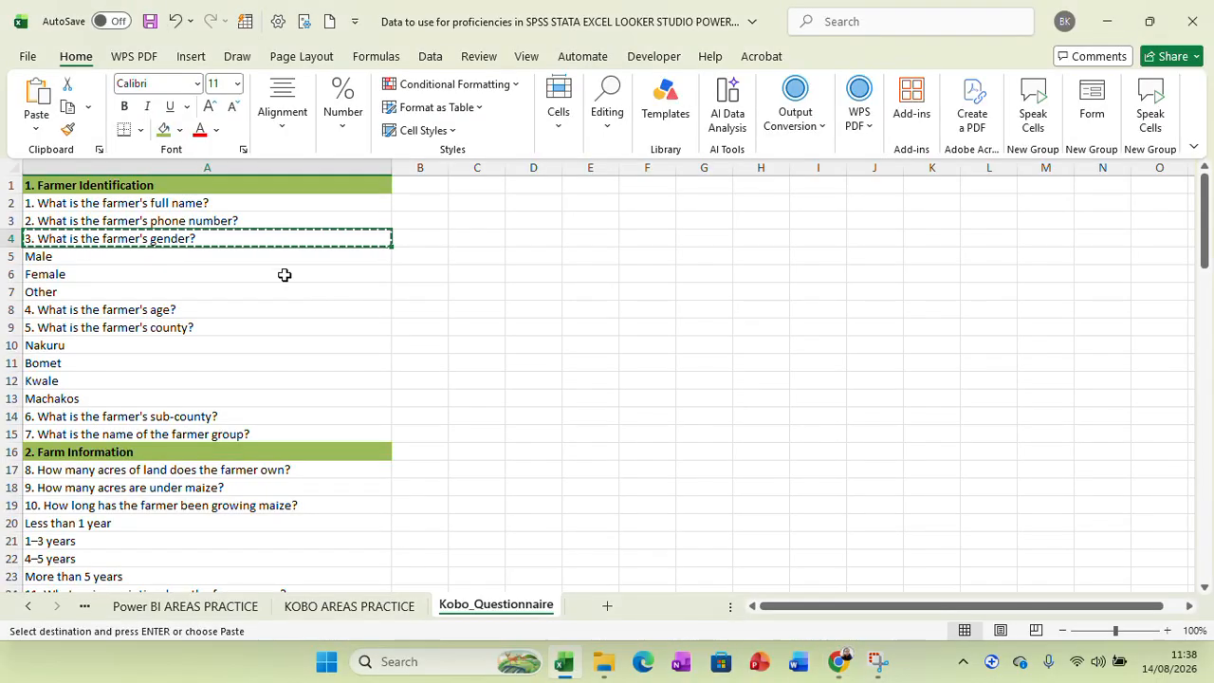
{"action": "left_click", "coordinate": [191, 218]}
{"action": "right_click", "coordinate": [190, 217]}
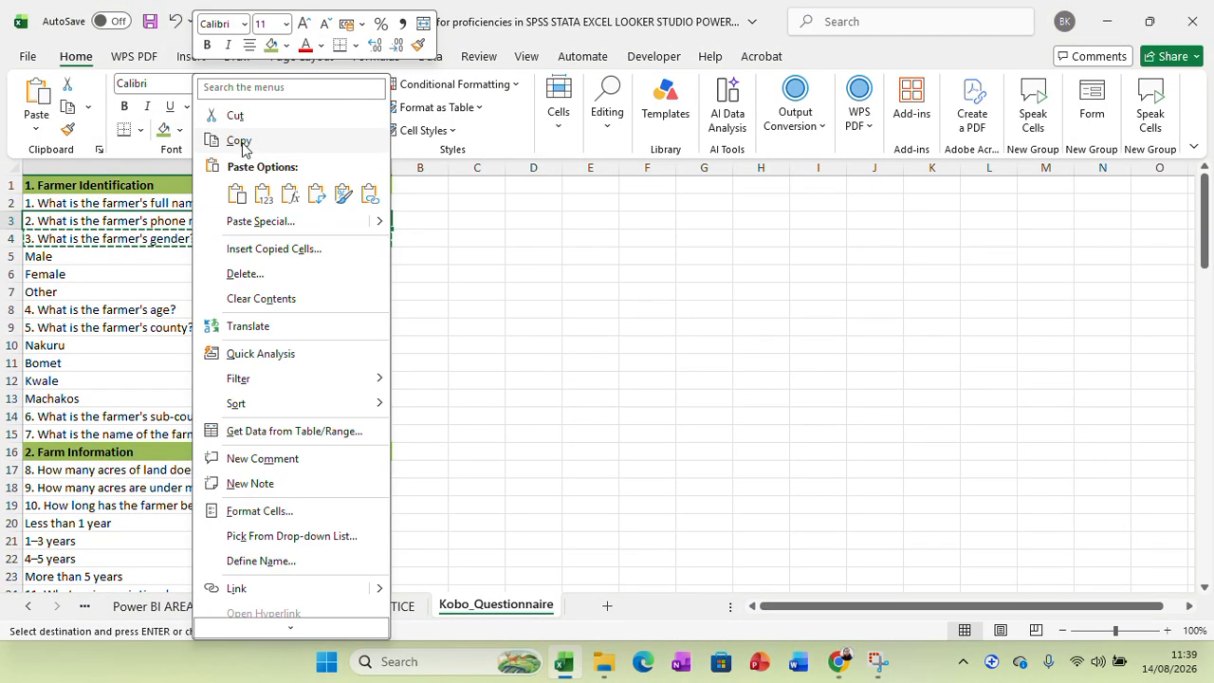
{"action": "left_click", "coordinate": [238, 139]}
{"action": "left_click", "coordinate": [839, 661]}
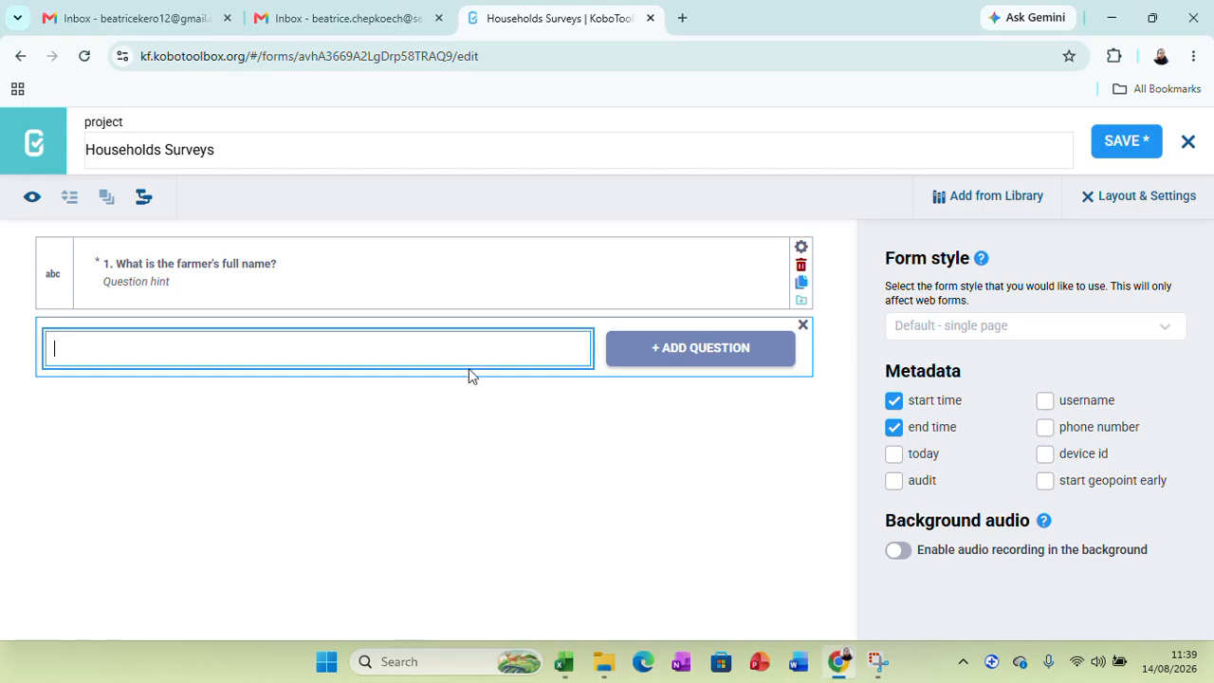
{"action": "key", "text": "ctrl+v"}
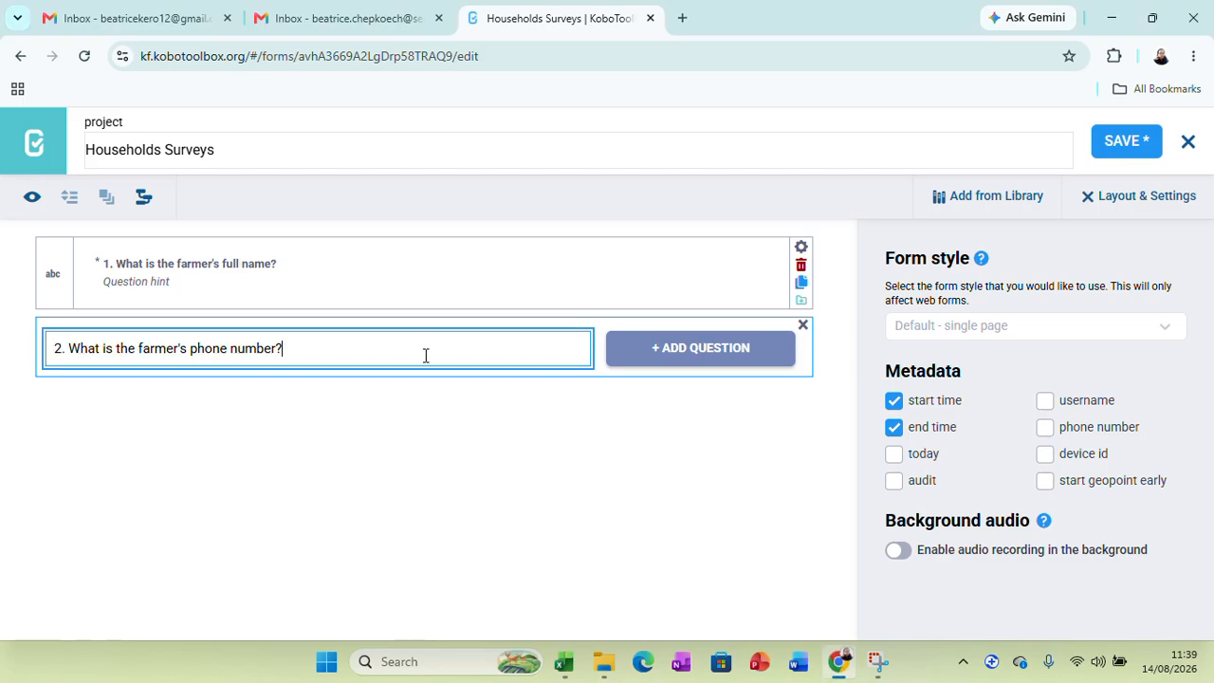
Add the phone number question with the Number type, make its response mandatory, and save the form.
{"action": "left_click", "coordinate": [654, 348]}
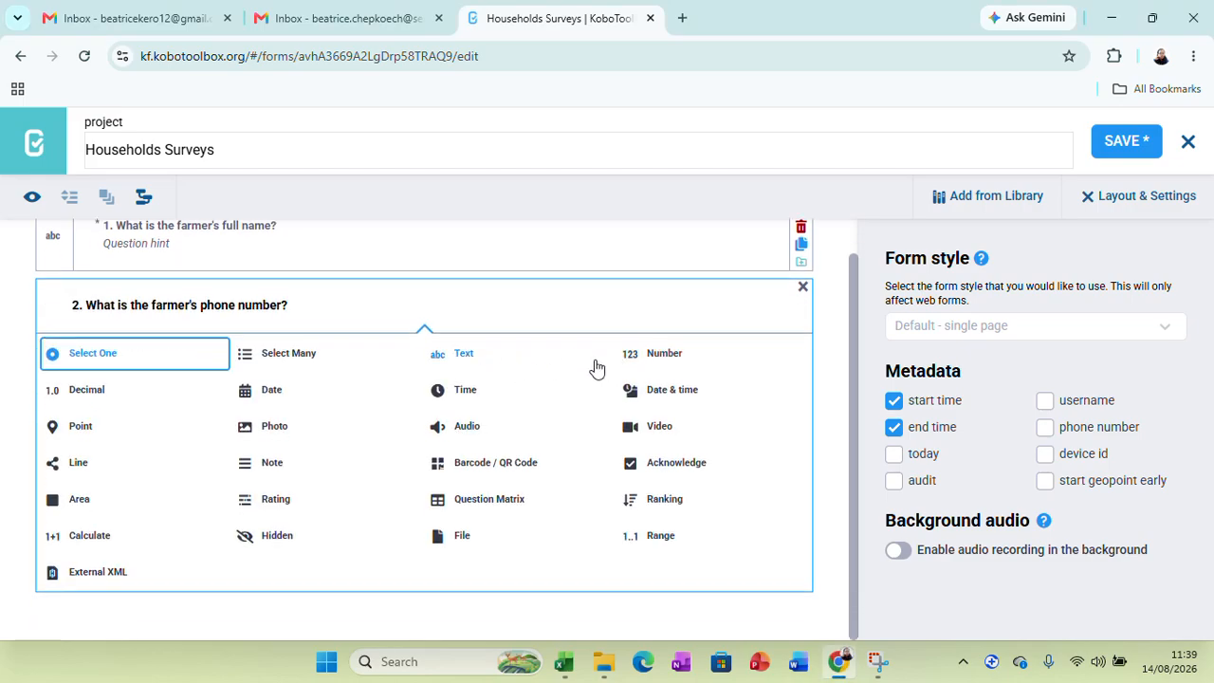
{"action": "left_click", "coordinate": [653, 353]}
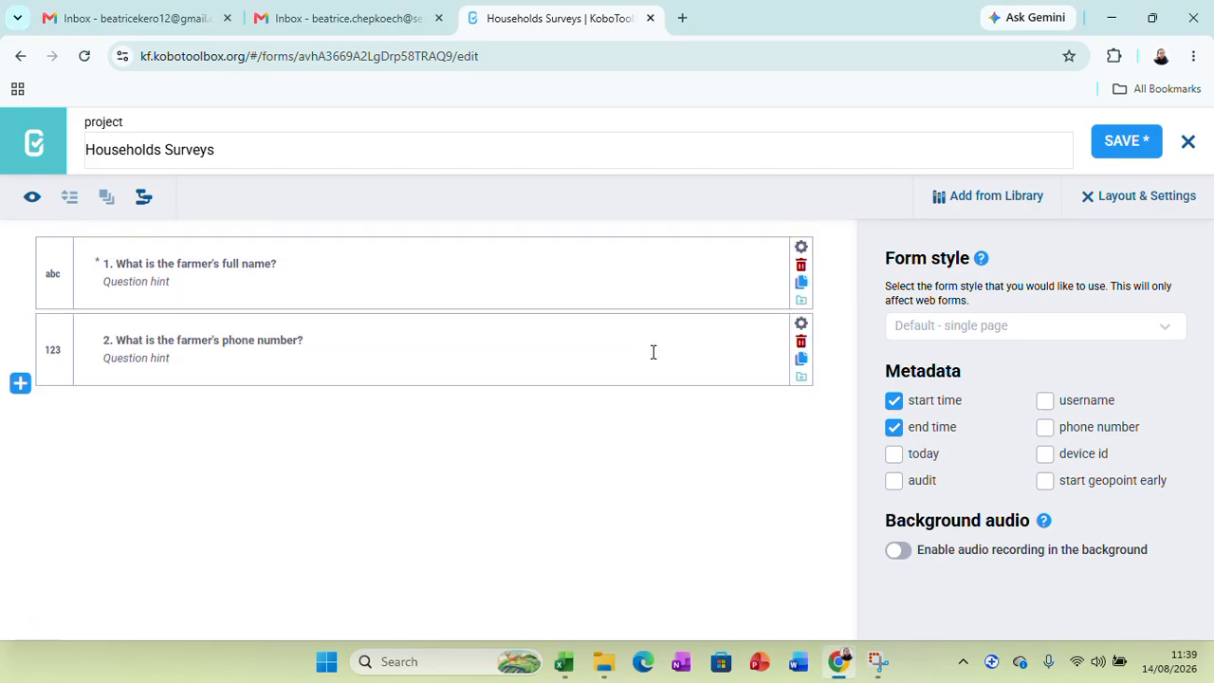
{"action": "left_click", "coordinate": [801, 324]}
{"action": "left_click", "coordinate": [424, 509]}
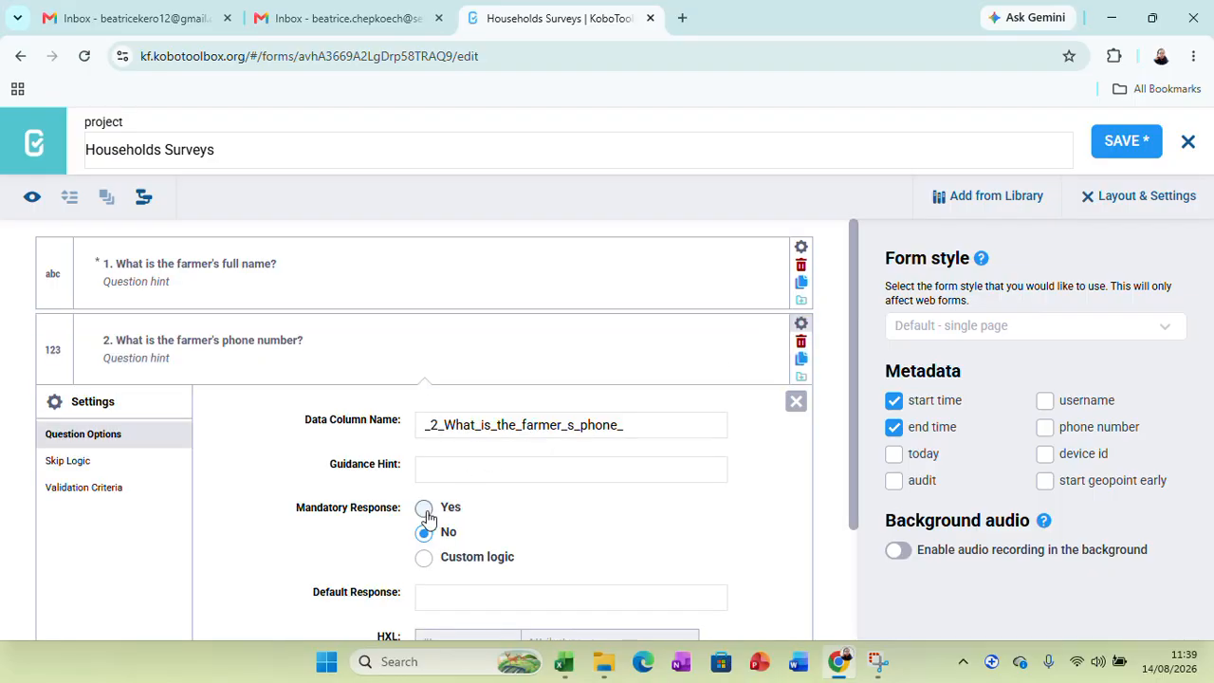
{"action": "left_click", "coordinate": [797, 402]}
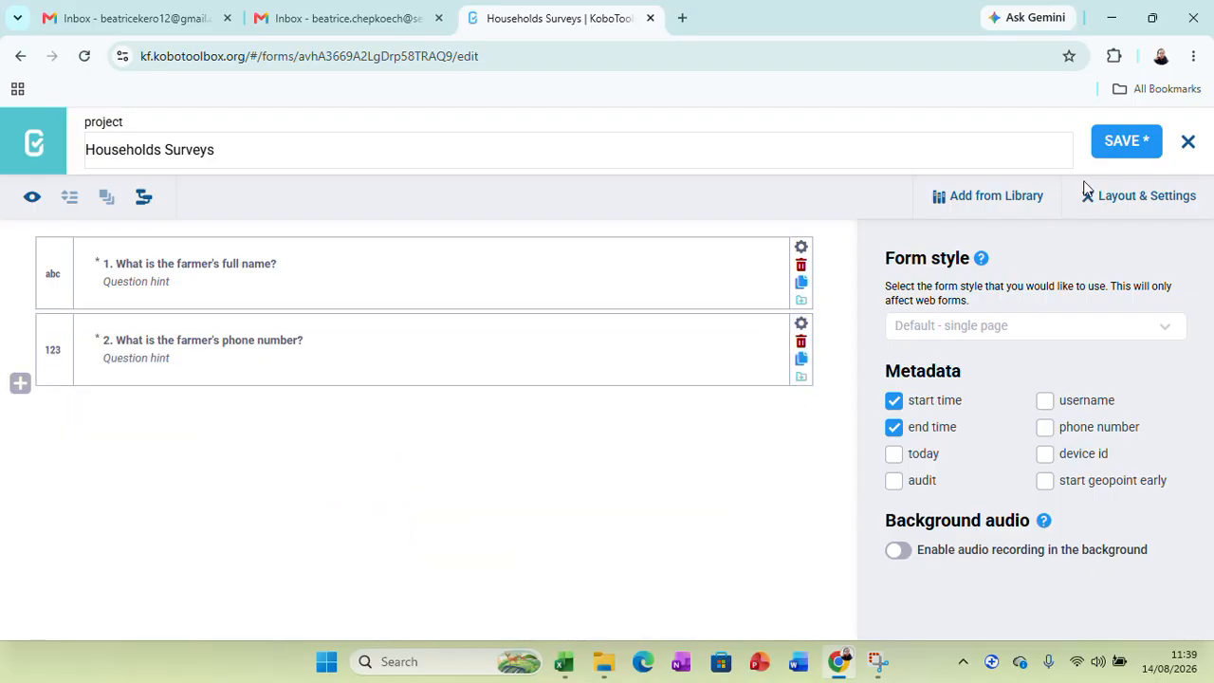
{"action": "left_click", "coordinate": [1118, 144]}
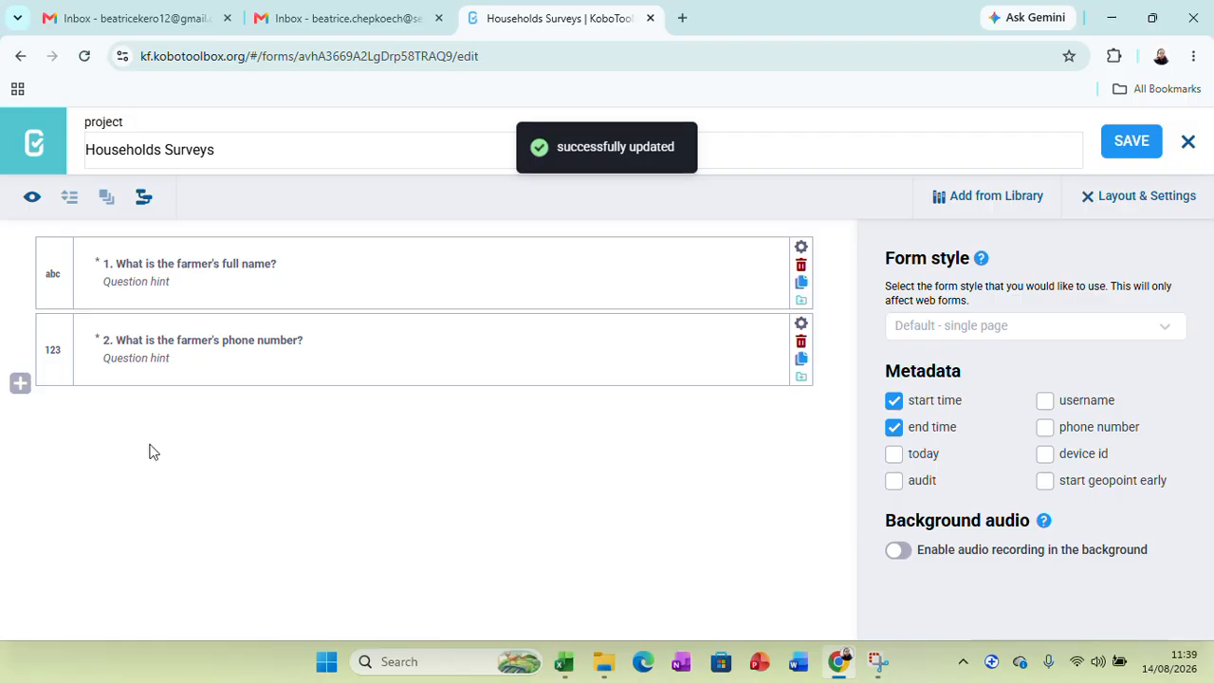
Copy "3. What is the farmer's gender?" from the Excel questionnaire into a new question below the phone number question in the KoboToolbox form.
{"action": "left_click", "coordinate": [21, 385]}
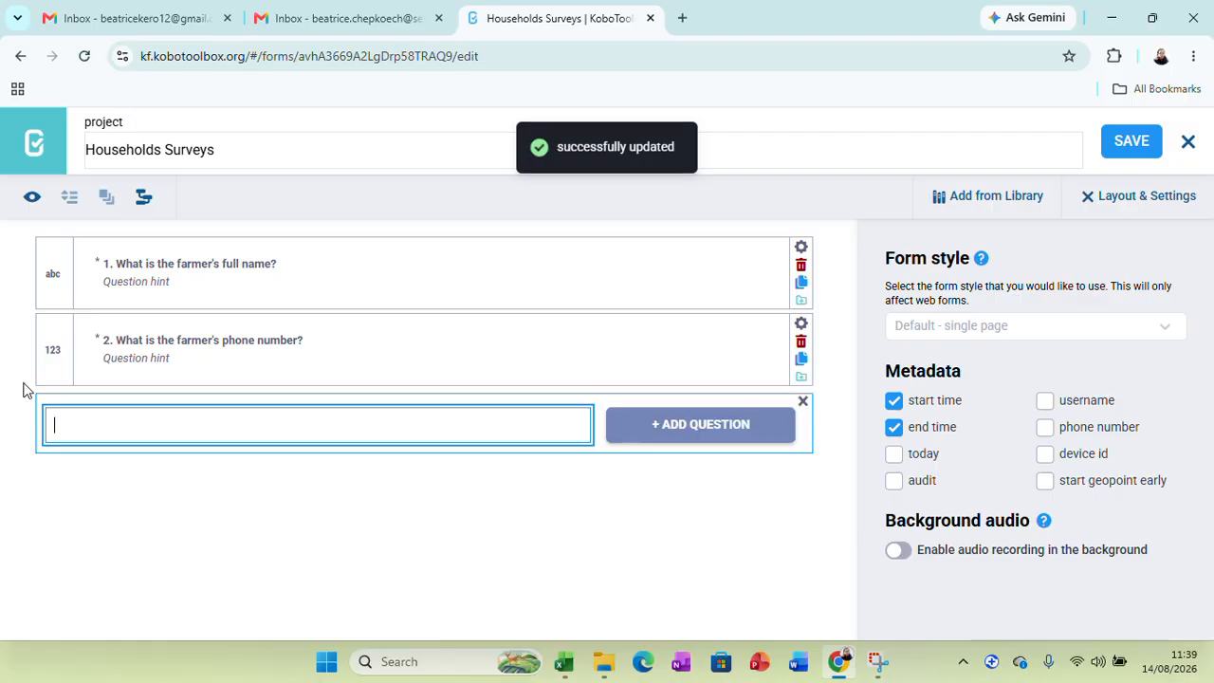
{"action": "left_click", "coordinate": [567, 664]}
{"action": "left_click", "coordinate": [178, 241]}
{"action": "right_click", "coordinate": [180, 244]}
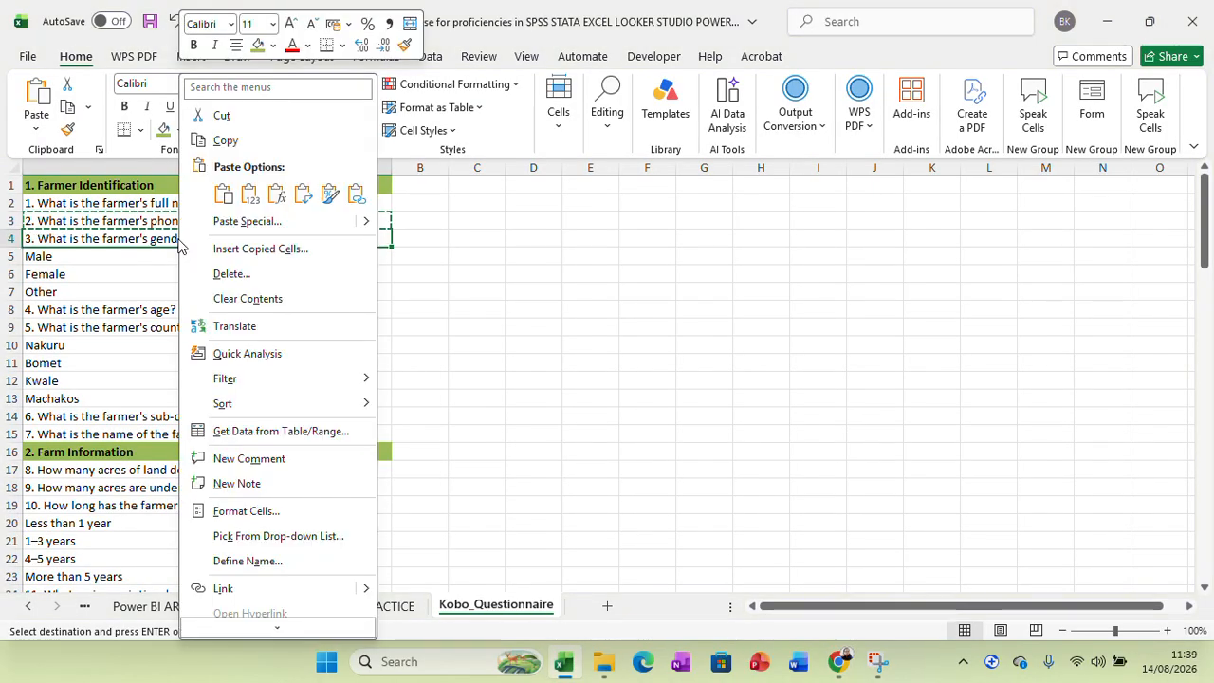
{"action": "left_click", "coordinate": [225, 141]}
{"action": "left_click", "coordinate": [841, 664]}
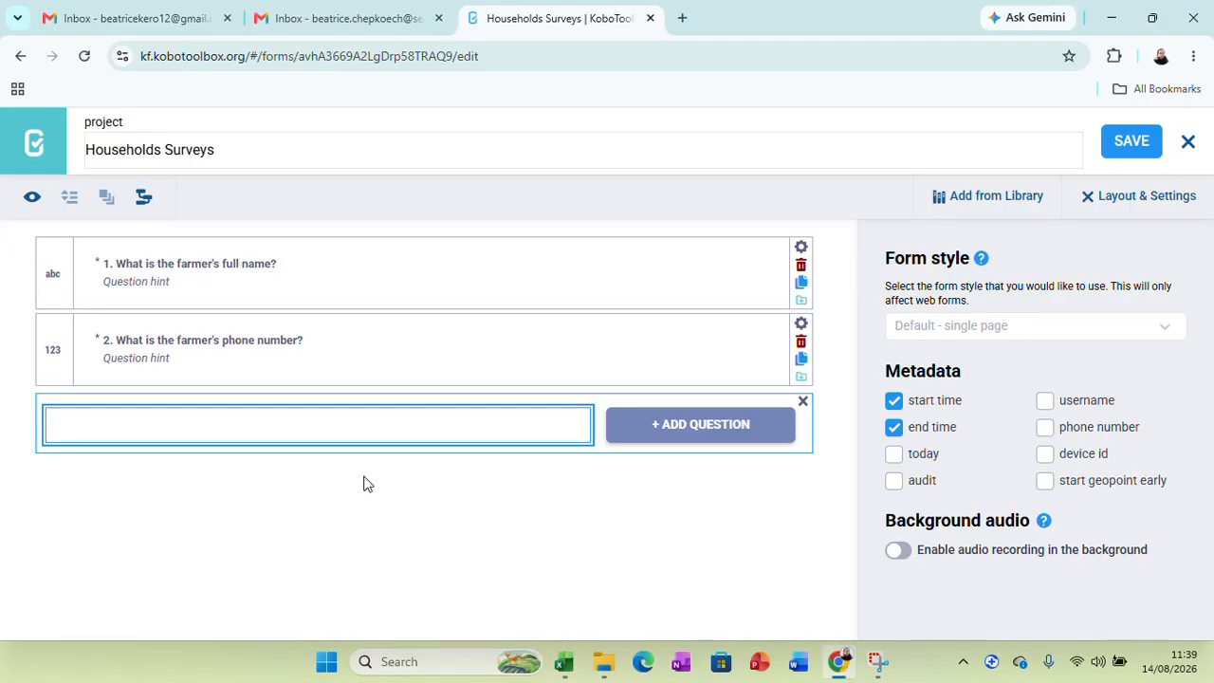
{"action": "key", "text": "ctrl+v"}
Add the farmer's gender question with the Select One type and set its answer options to Female and Male.
{"action": "left_click", "coordinate": [642, 438]}
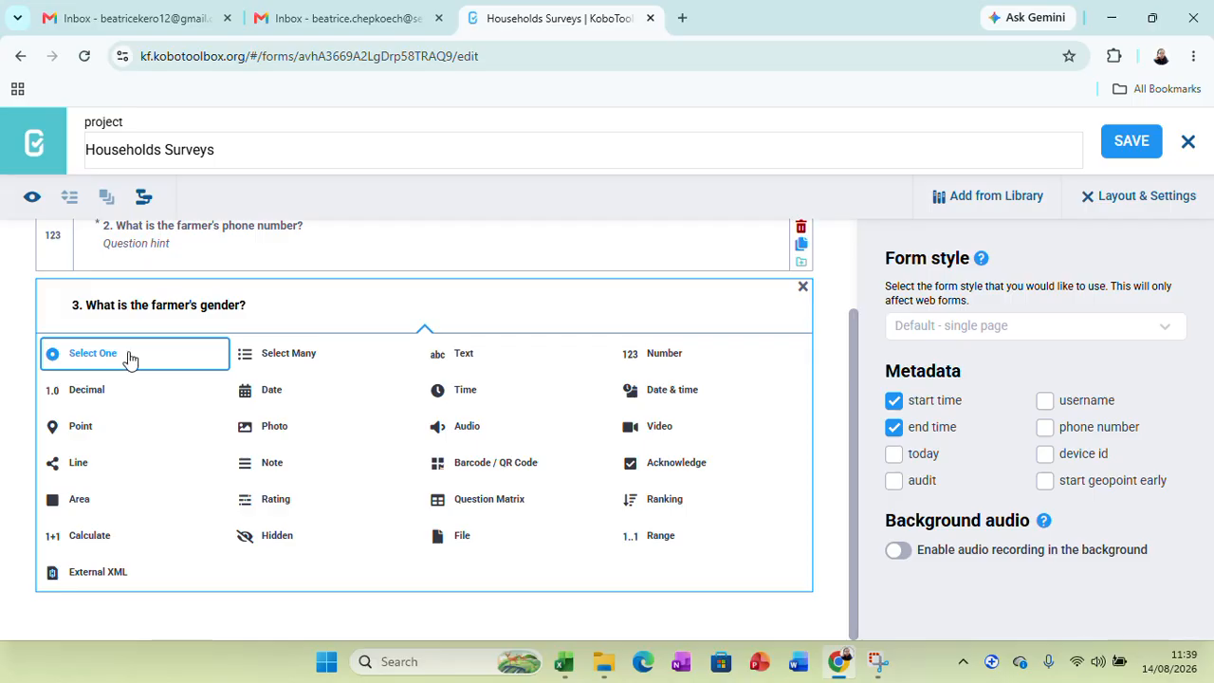
{"action": "left_click", "coordinate": [130, 355]}
{"action": "type", "text": "Female"}
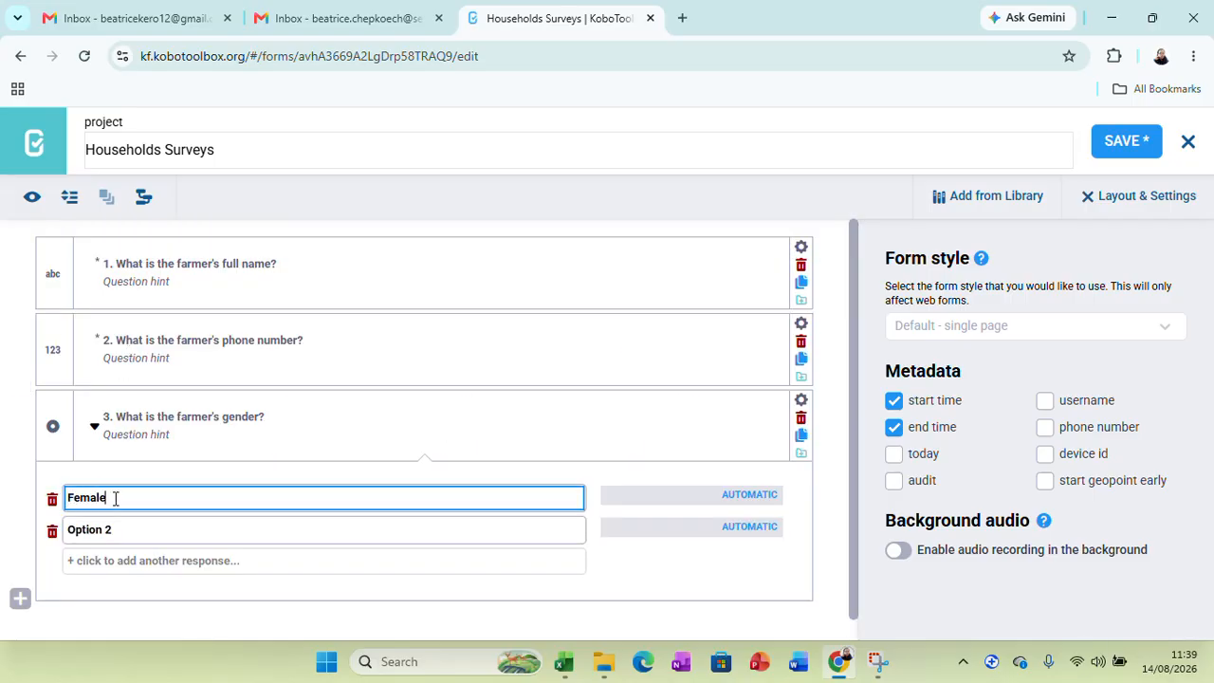
{"action": "left_click", "coordinate": [116, 533]}
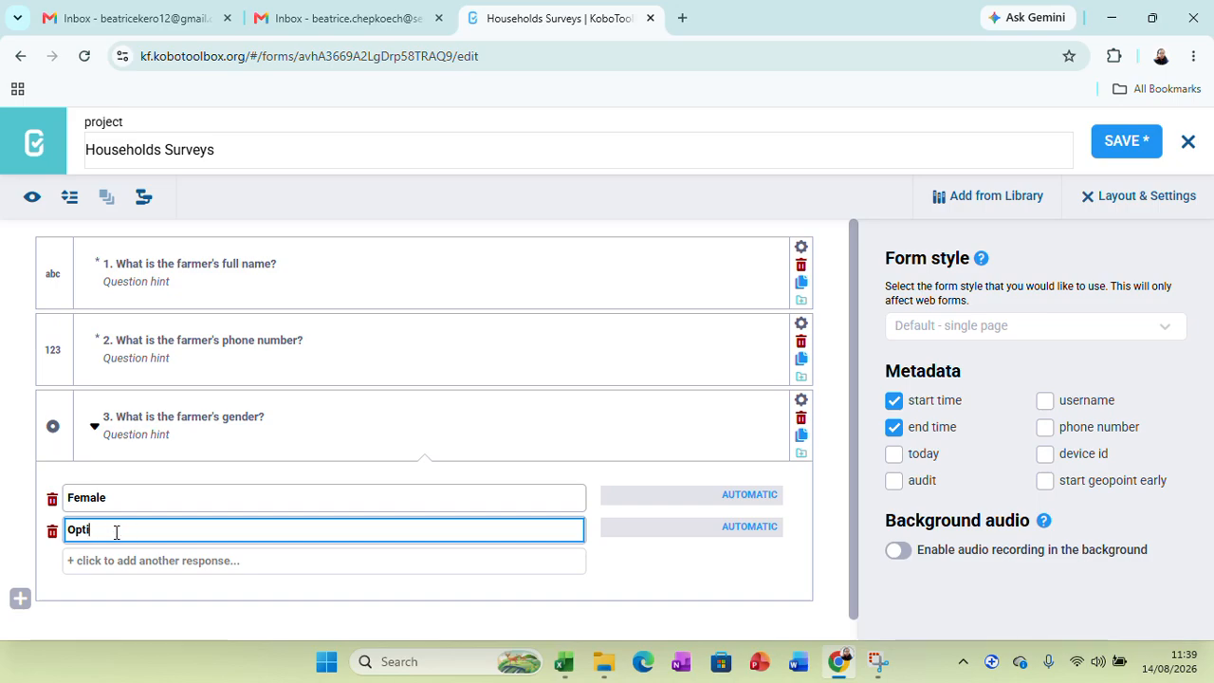
{"action": "key", "text": "BackSpace"}
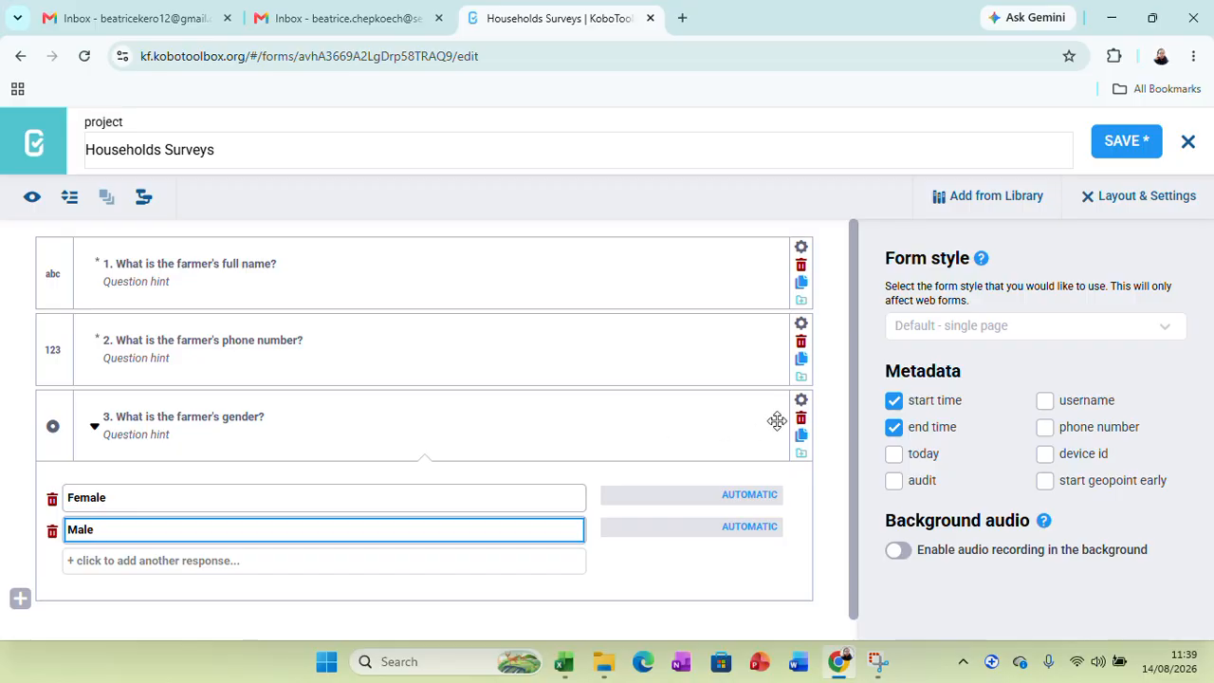
Make the response to the farmer's gender question mandatory and save the form.
{"action": "left_click", "coordinate": [800, 403]}
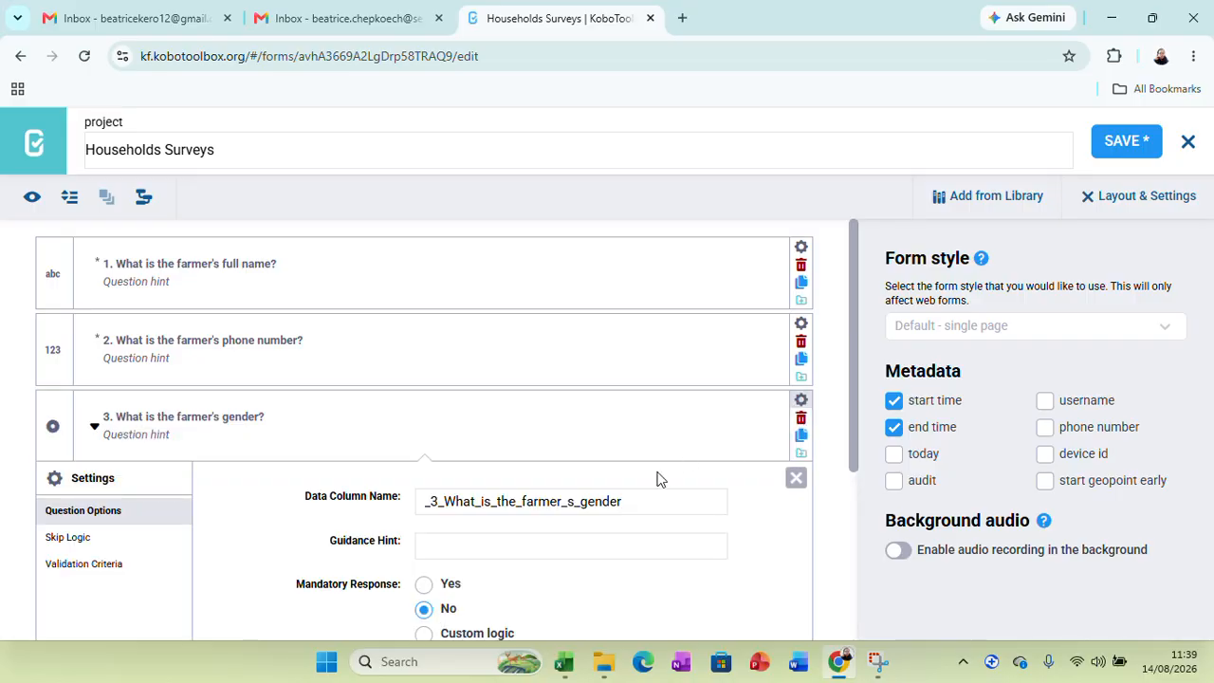
{"action": "left_click", "coordinate": [424, 584]}
{"action": "left_click", "coordinate": [795, 478]}
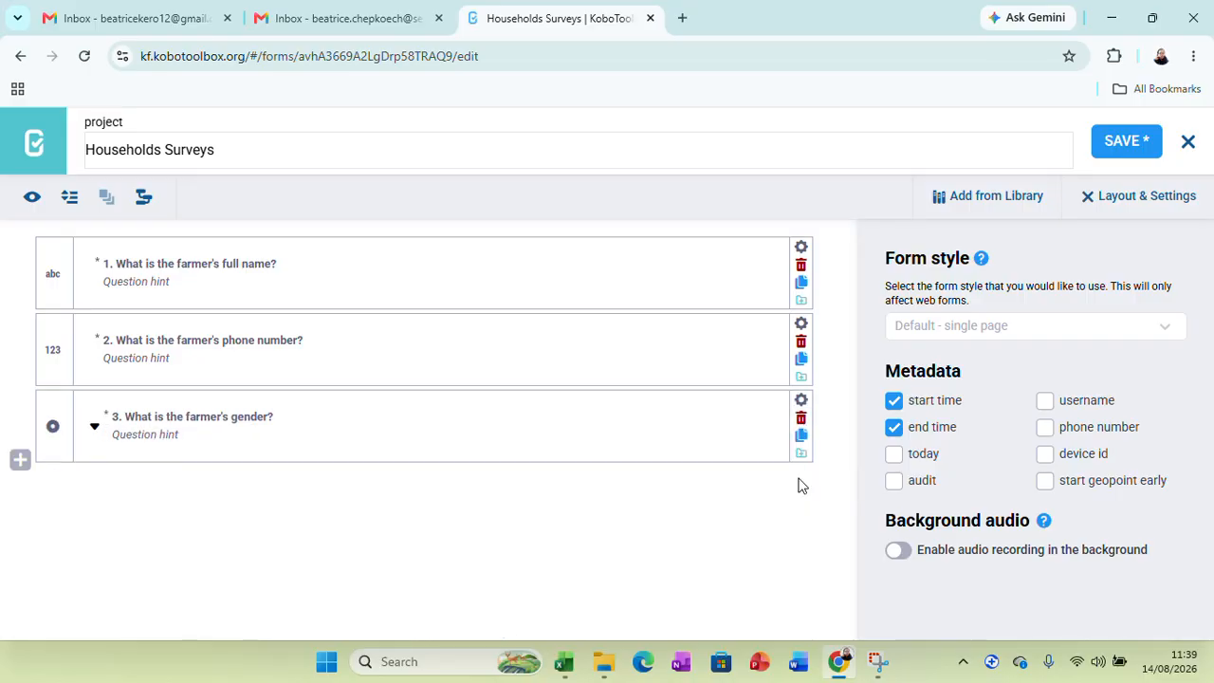
{"action": "left_click", "coordinate": [1129, 142]}
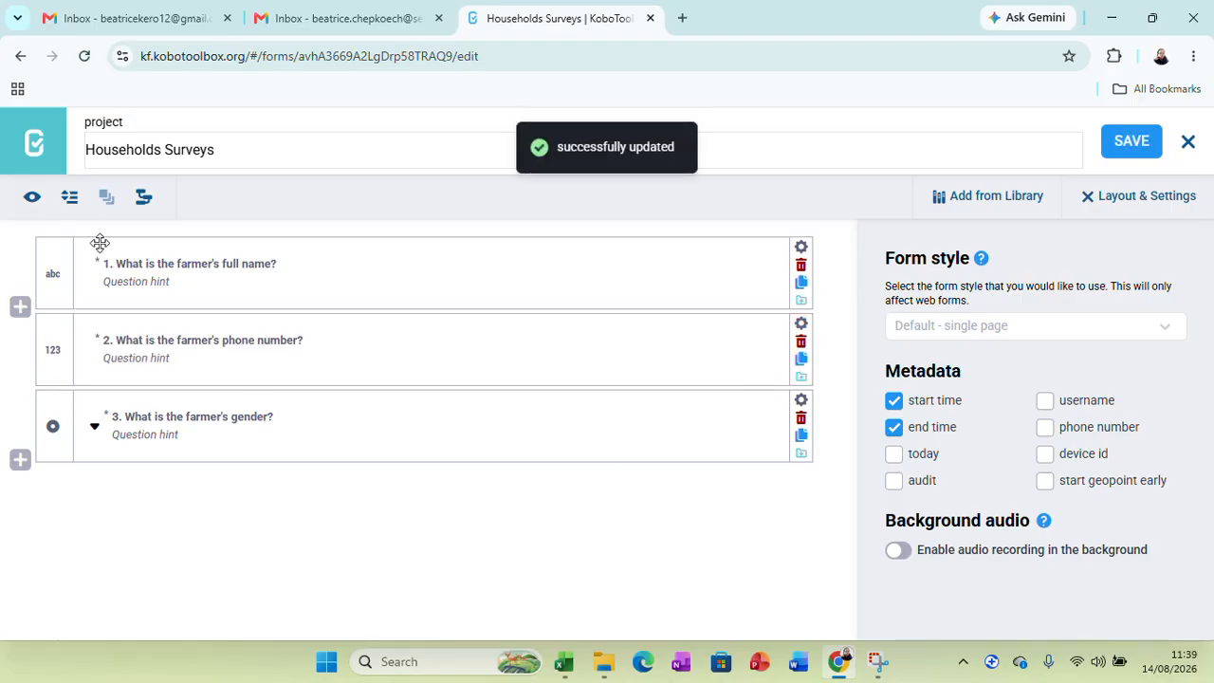
Copy "4. What is the farmer's age?" from the Excel questionnaire into a new question below the gender question in the KoboToolbox form.
{"action": "left_click", "coordinate": [20, 462]}
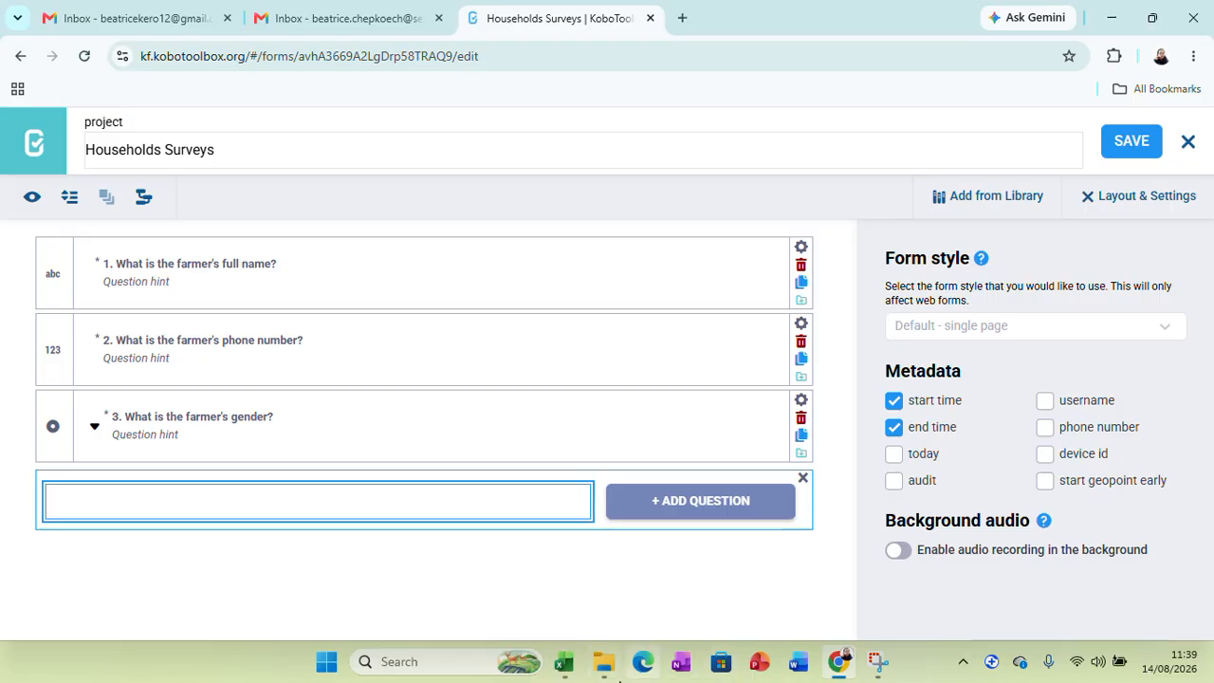
{"action": "left_click", "coordinate": [577, 672]}
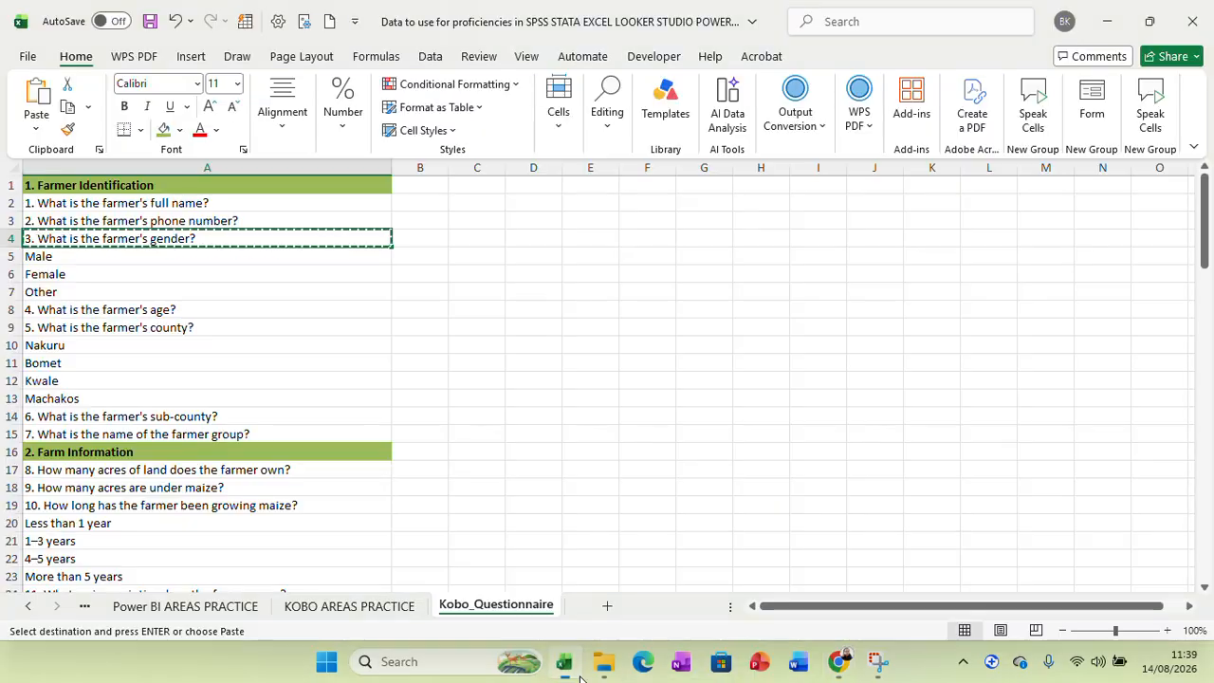
{"action": "left_click", "coordinate": [73, 312]}
{"action": "right_click", "coordinate": [73, 312]}
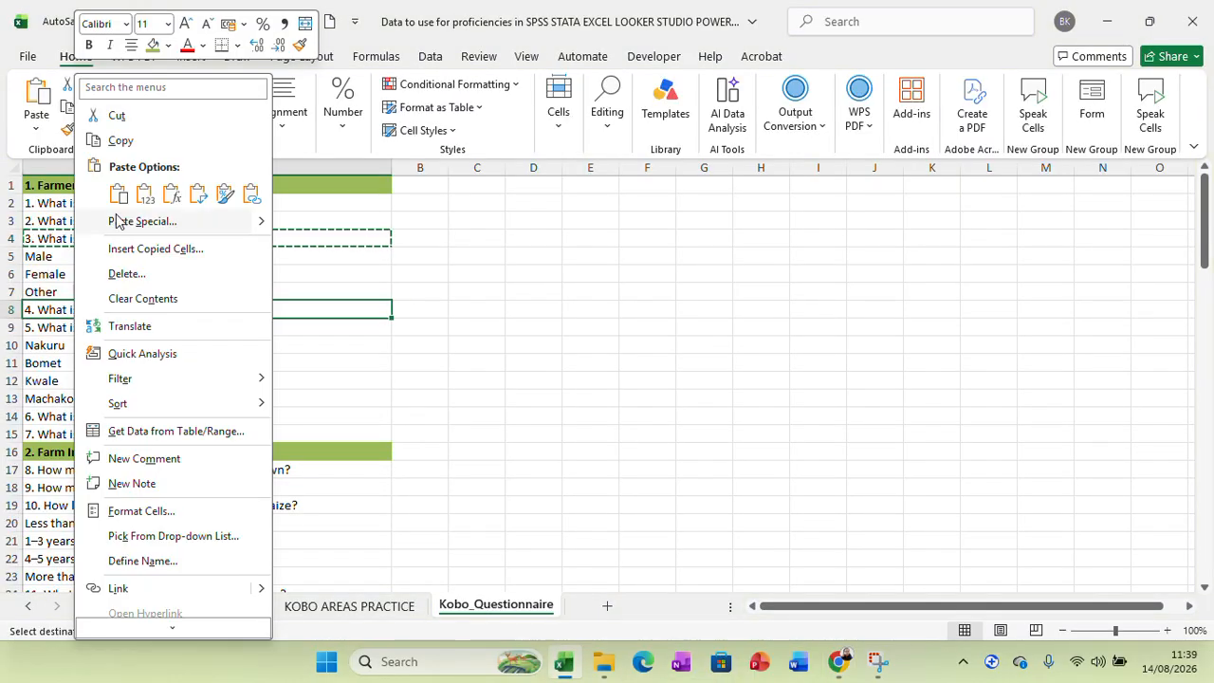
{"action": "left_click", "coordinate": [123, 144]}
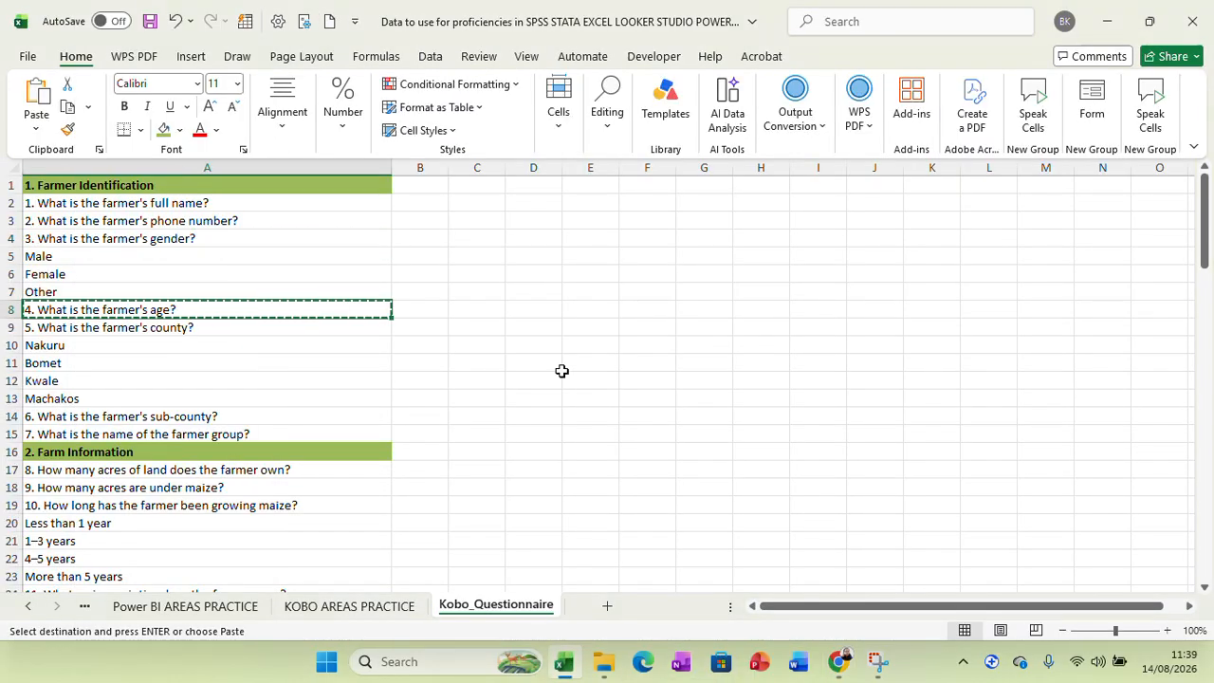
{"action": "left_click", "coordinate": [841, 665]}
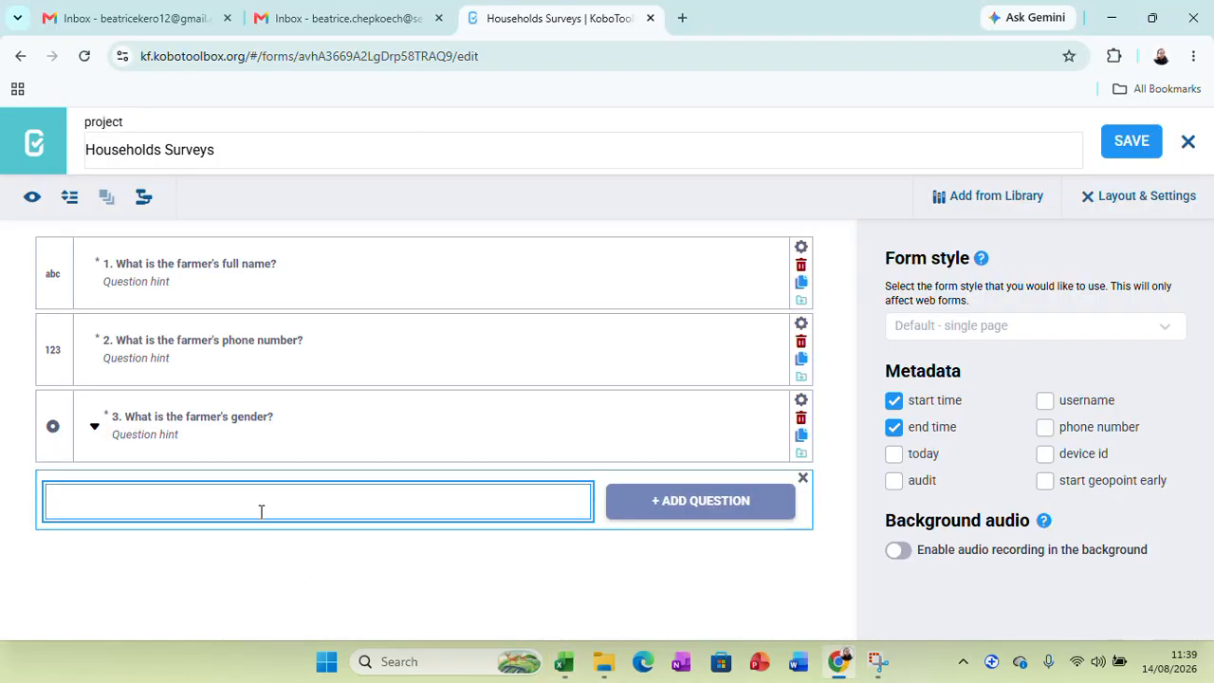
{"action": "key", "text": "ctrl+v"}
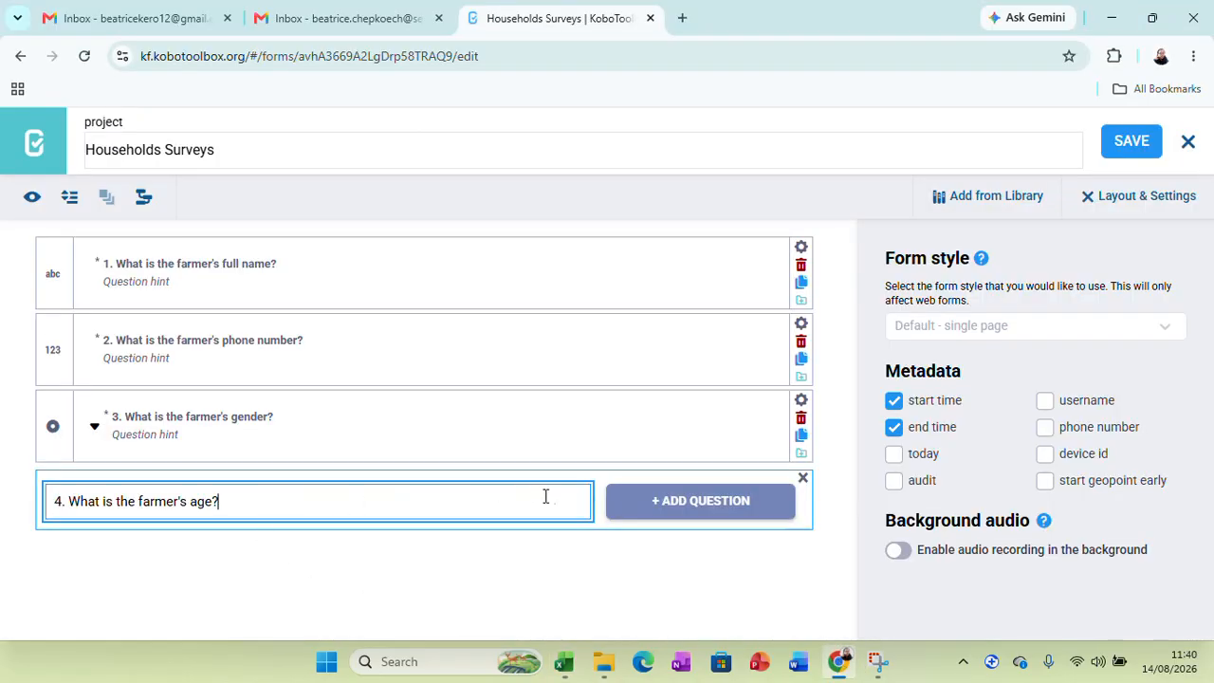
Add the farmer's age question with the Number type, make its response mandatory, and save the form.
{"action": "left_click", "coordinate": [628, 510]}
{"action": "scroll", "coordinate": [636, 503], "scroll_direction": "down", "scroll_amount": 2}
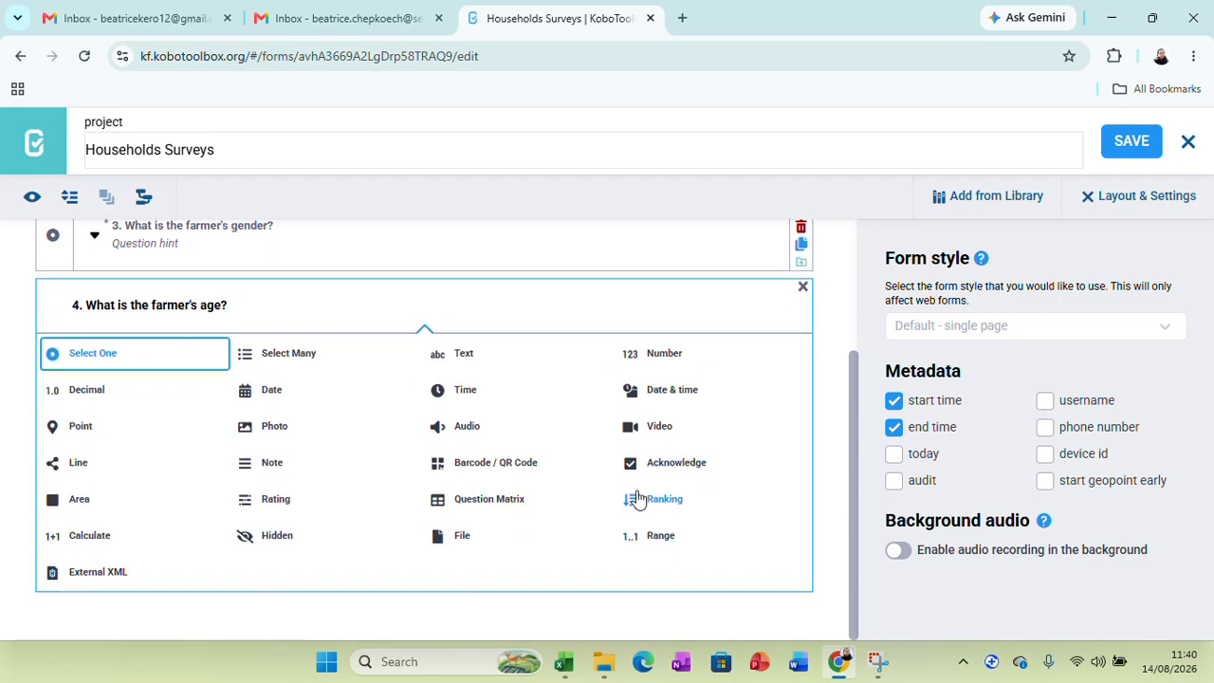
{"action": "left_click", "coordinate": [642, 362]}
{"action": "left_click", "coordinate": [801, 481]}
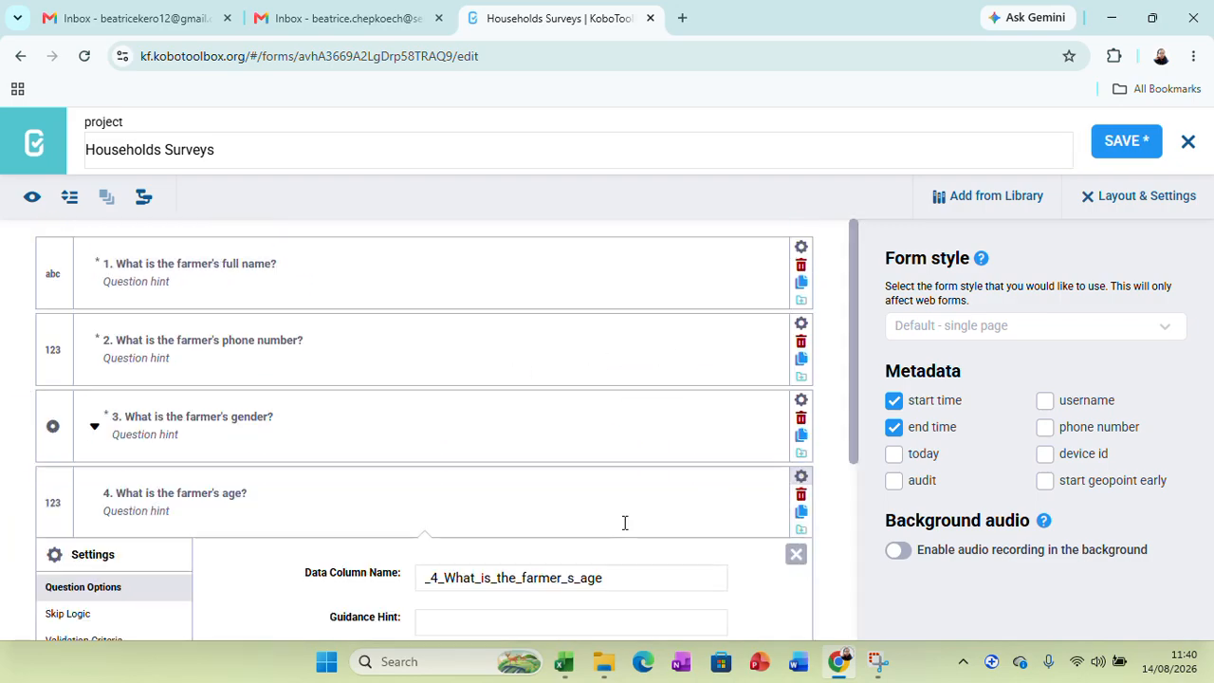
{"action": "scroll", "coordinate": [735, 570], "scroll_direction": "down", "scroll_amount": 3}
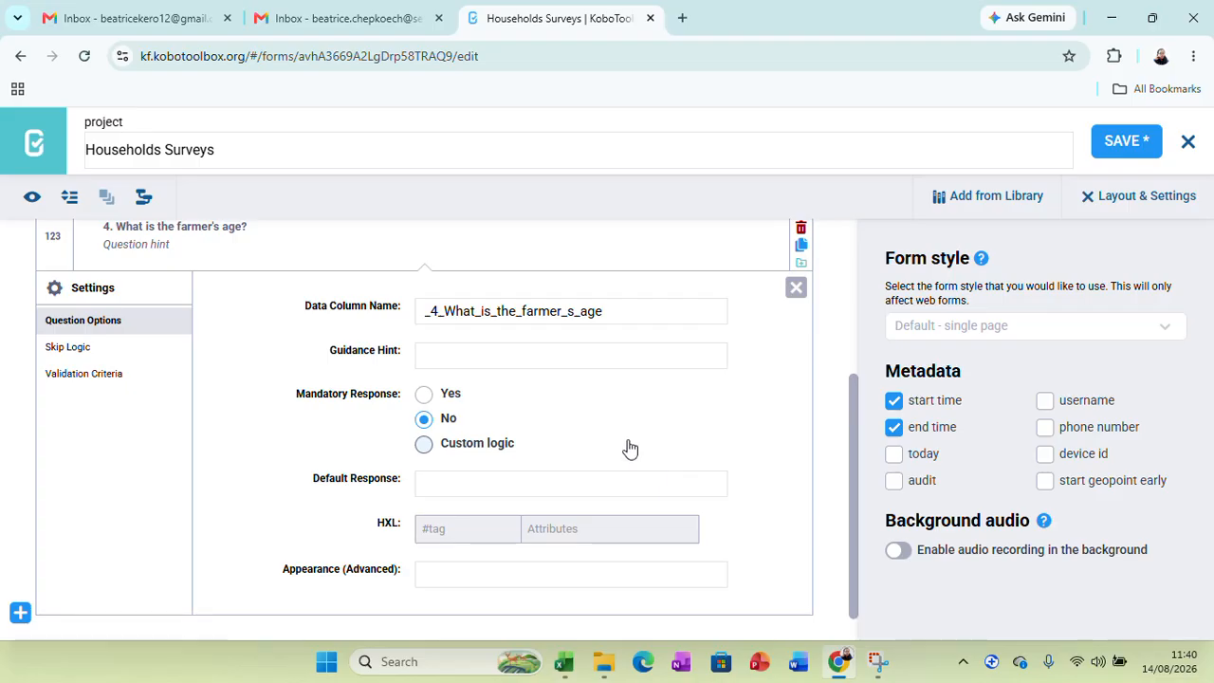
{"action": "left_click", "coordinate": [423, 394]}
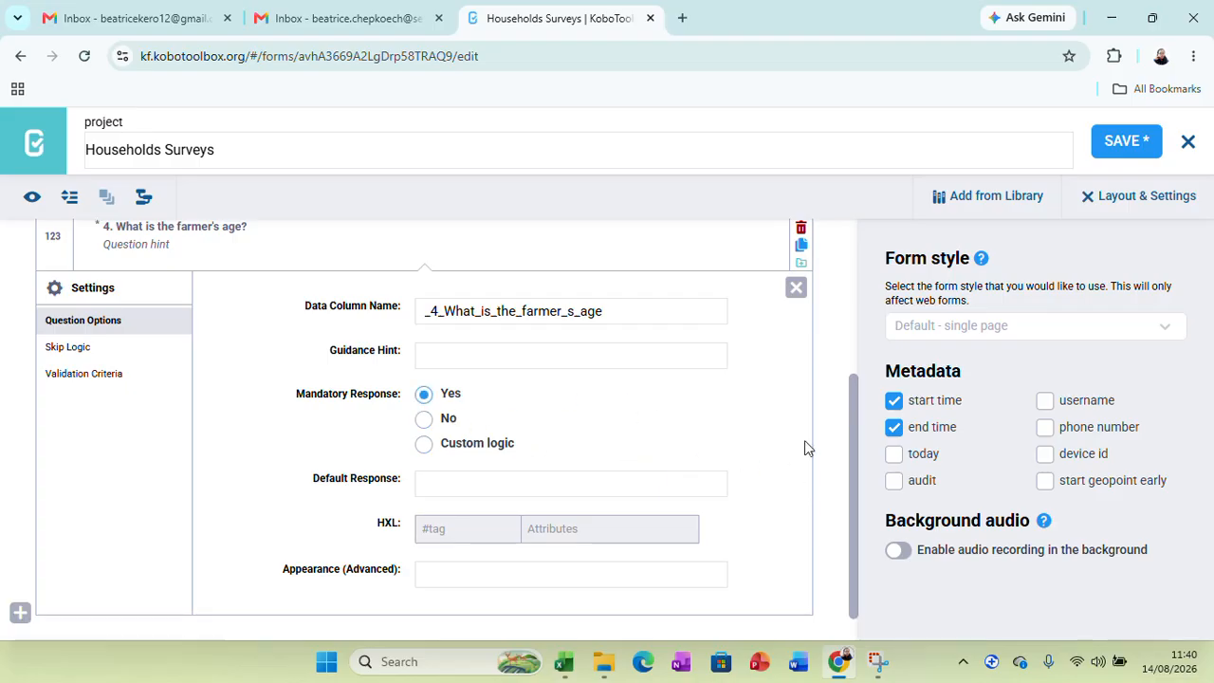
{"action": "left_click", "coordinate": [797, 290]}
{"action": "left_click", "coordinate": [1127, 142]}
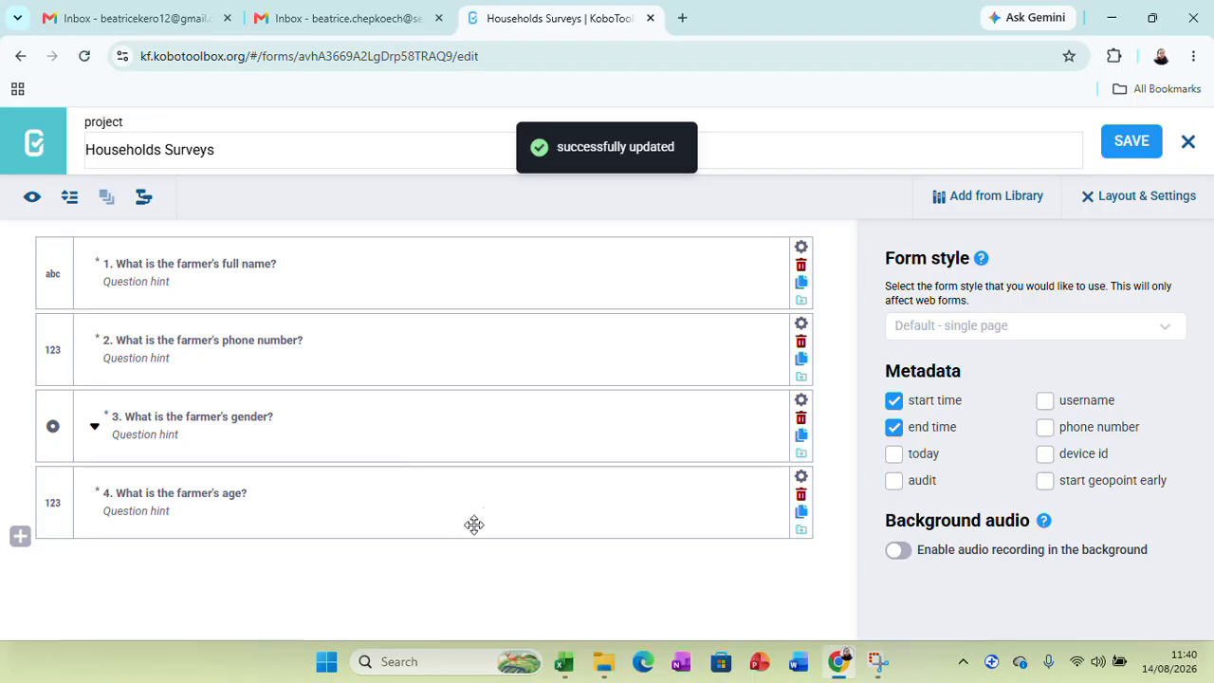
Copy "5. What is the farmer's county?" from the Excel questionnaire into a new question below the age question in the KoboToolbox form.
{"action": "left_click", "coordinate": [21, 538]}
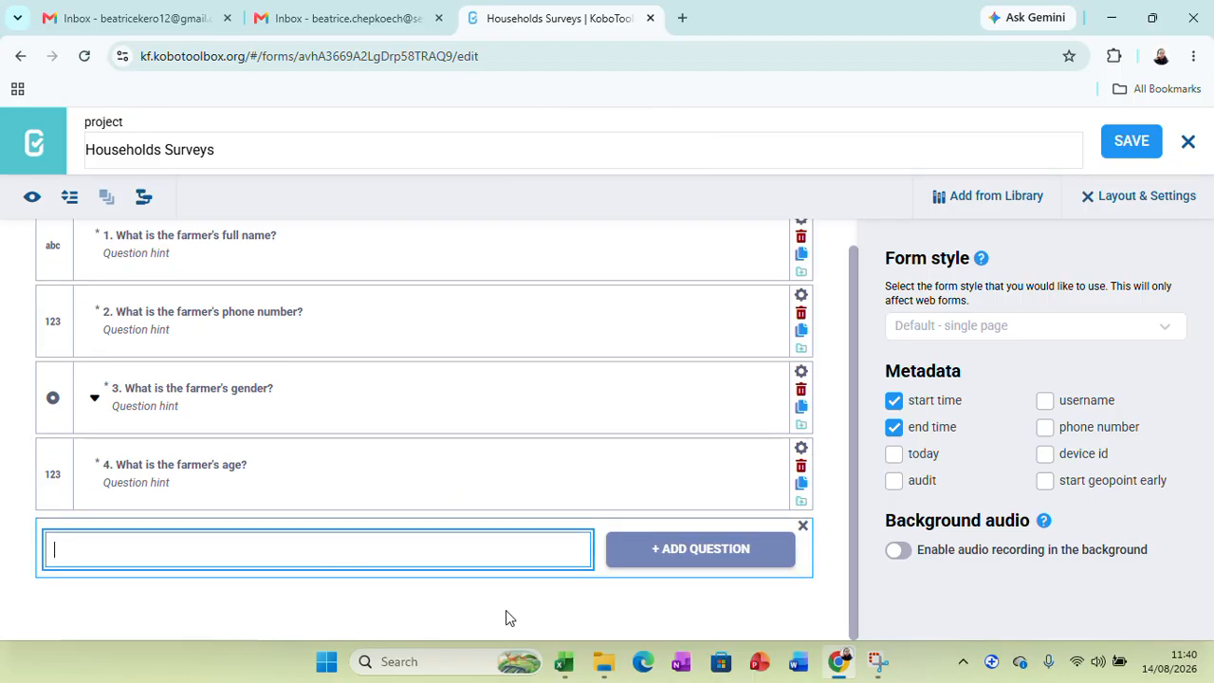
{"action": "left_click", "coordinate": [564, 661]}
{"action": "left_click", "coordinate": [101, 327]}
{"action": "right_click", "coordinate": [100, 330]}
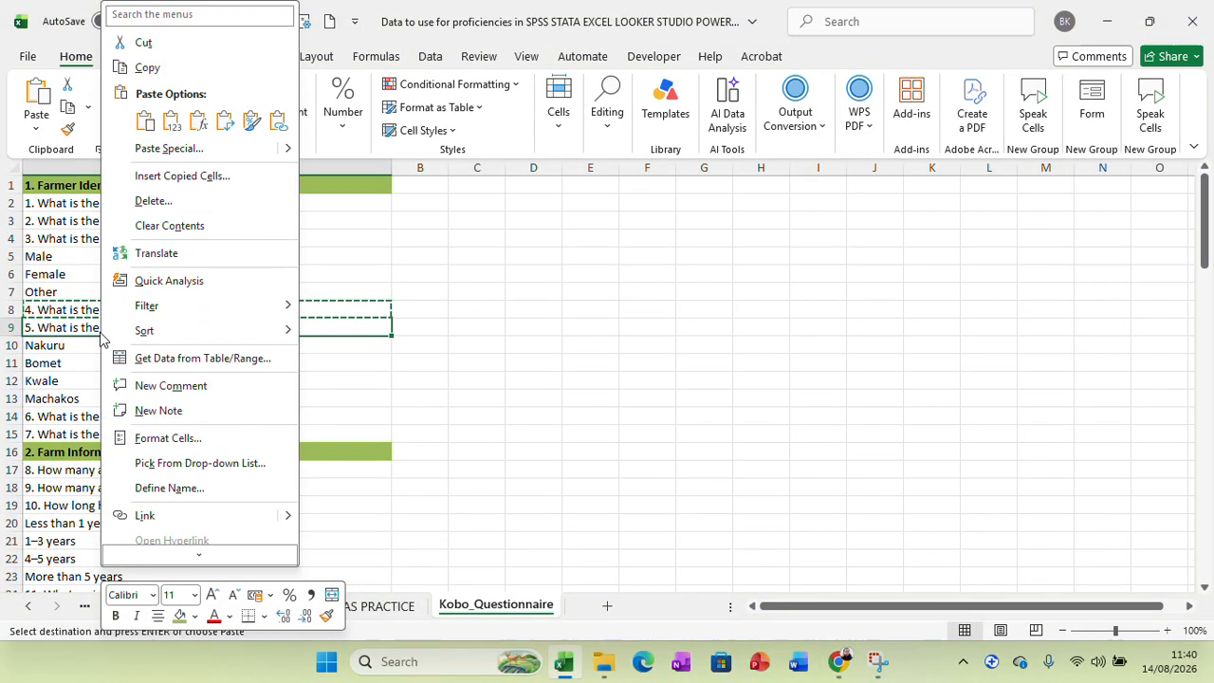
{"action": "left_click", "coordinate": [148, 68]}
{"action": "left_click", "coordinate": [844, 659]}
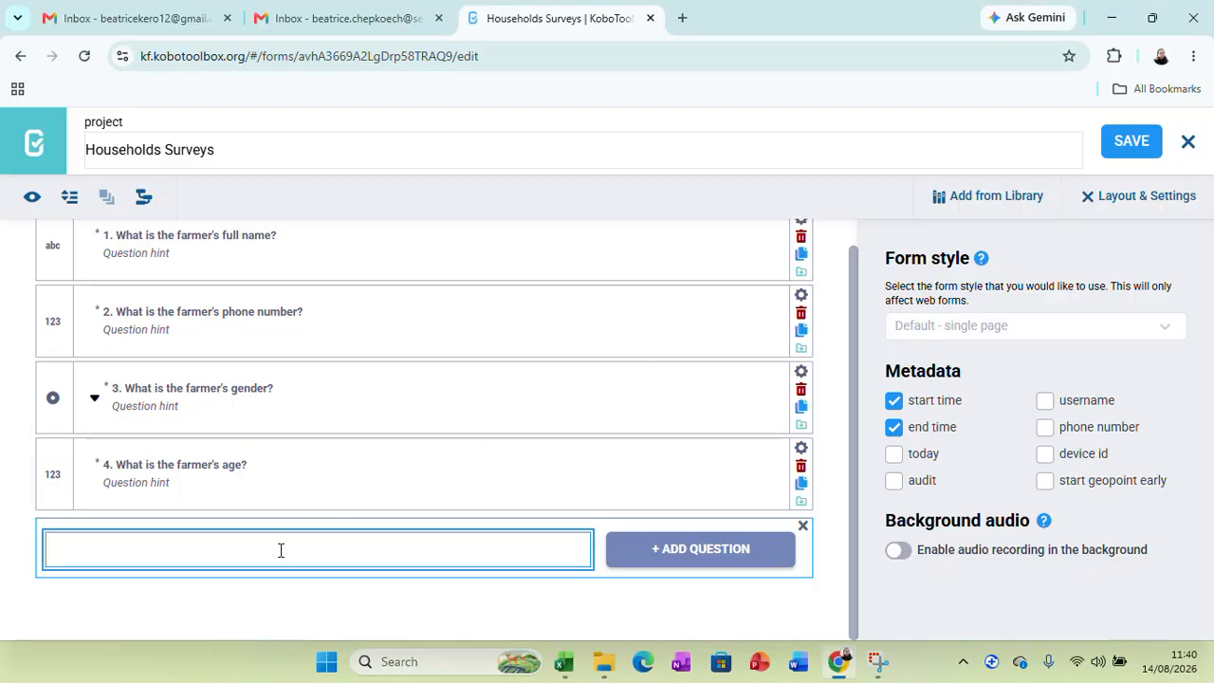
{"action": "key", "text": "ctrl+v"}
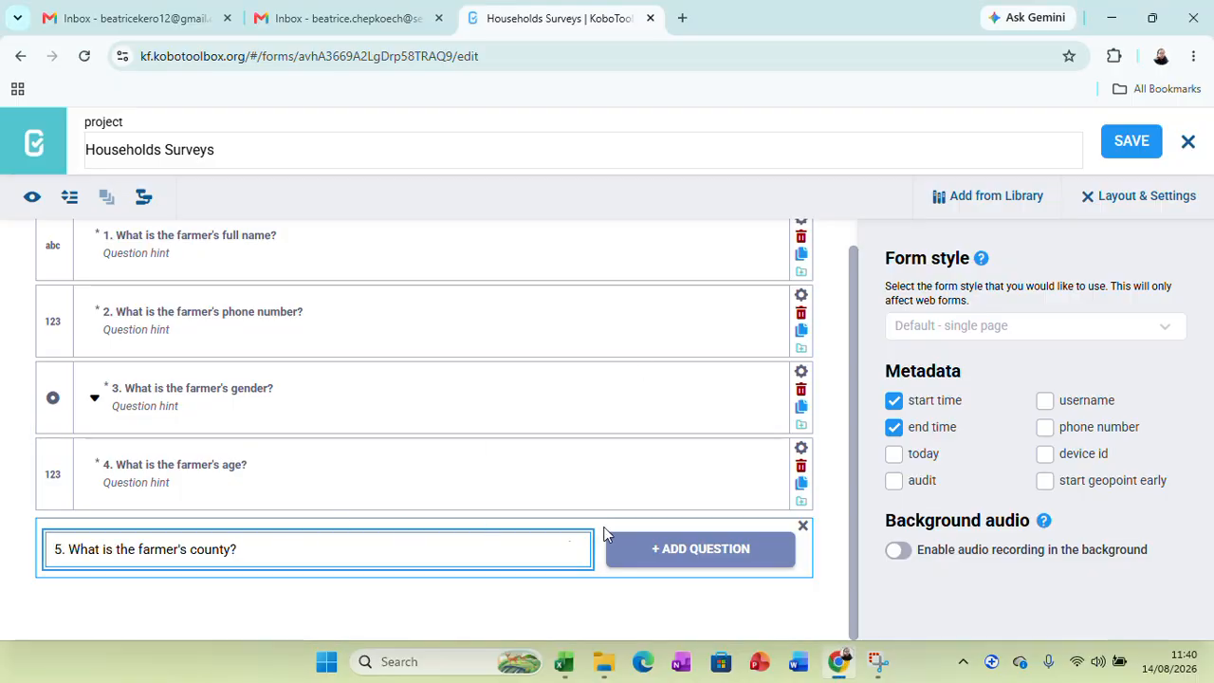
Add the farmer's county question with the Text type and make its response mandatory.
{"action": "left_click", "coordinate": [638, 549]}
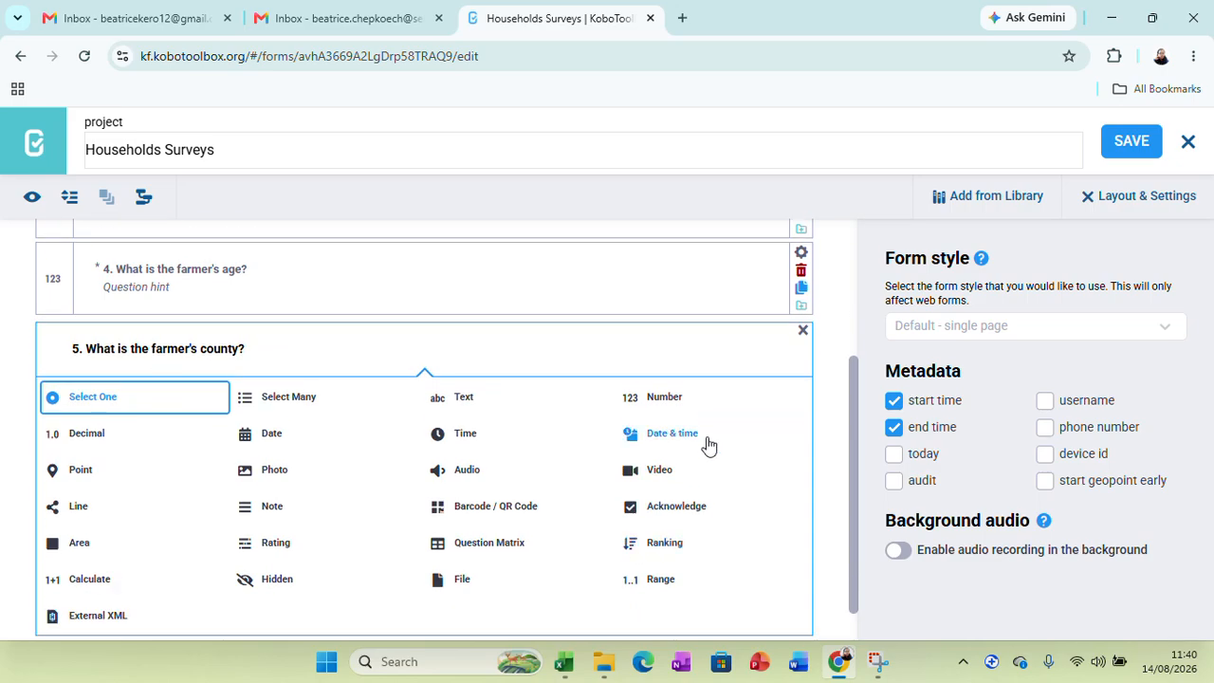
{"action": "left_click", "coordinate": [453, 398]}
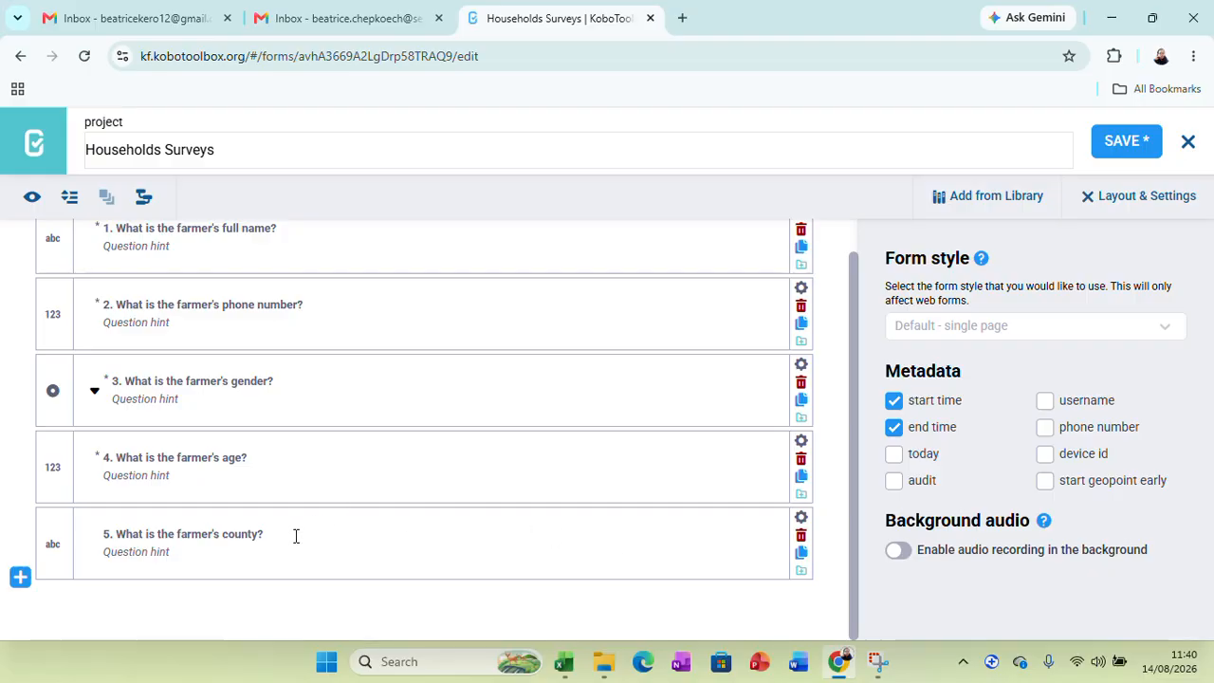
{"action": "left_click", "coordinate": [801, 518]}
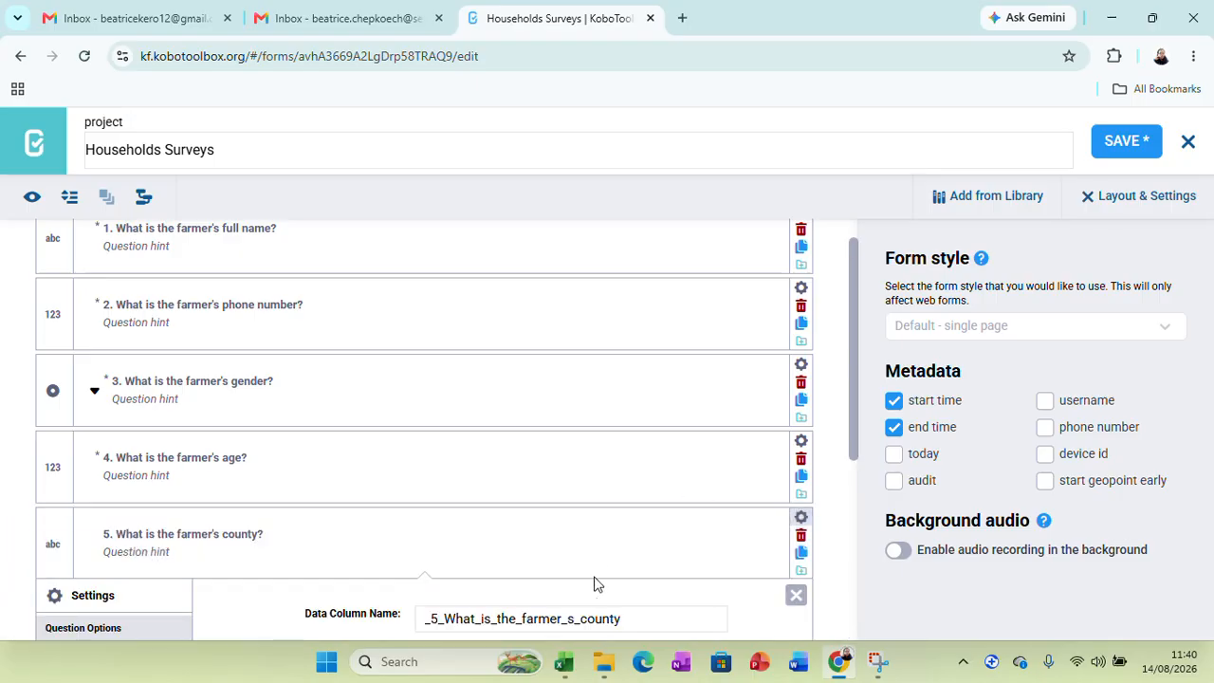
{"action": "scroll", "coordinate": [590, 590], "scroll_direction": "down", "scroll_amount": 4}
{"action": "left_click", "coordinate": [424, 366]}
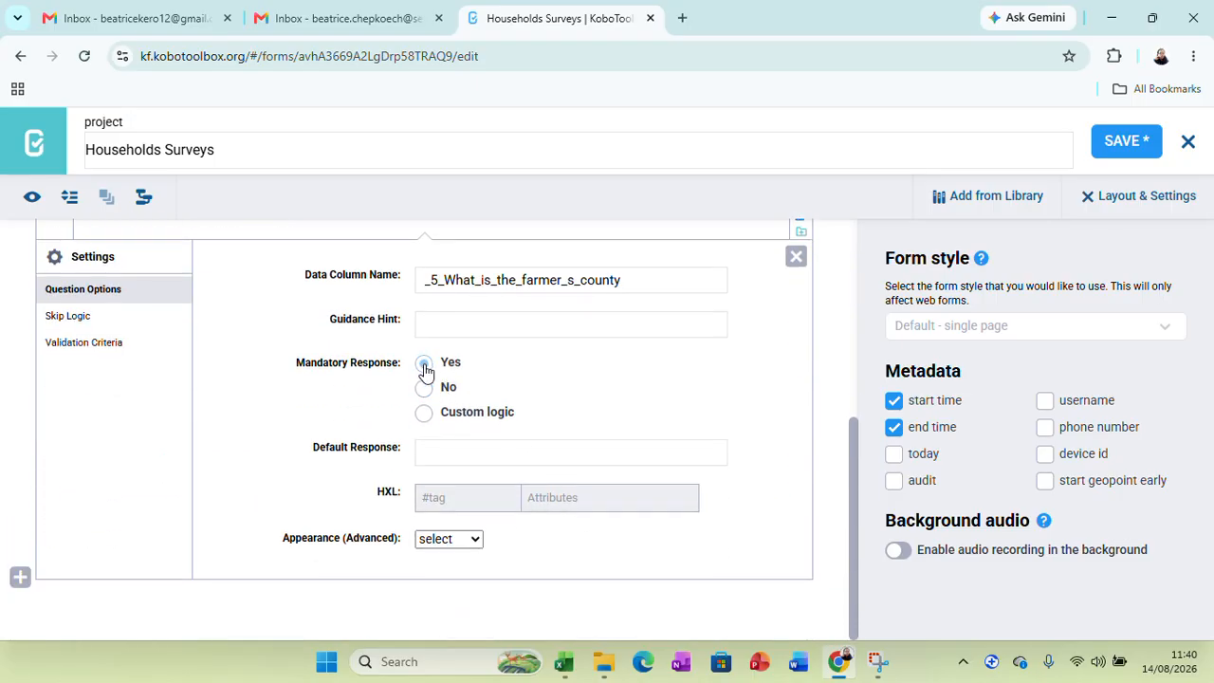
{"action": "left_click", "coordinate": [797, 258]}
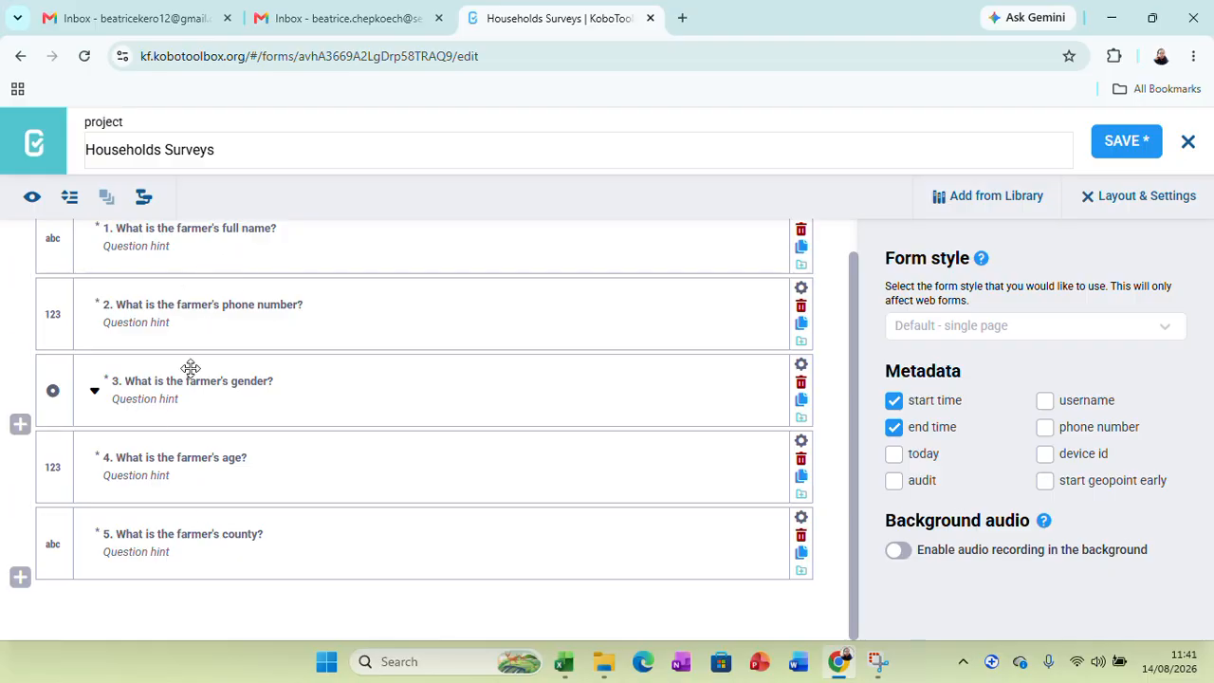
Copy "6. What is the farmer's sub-county?" from the Excel questionnaire into a new question below the county question in the KoboToolbox form.
{"action": "left_click", "coordinate": [22, 579]}
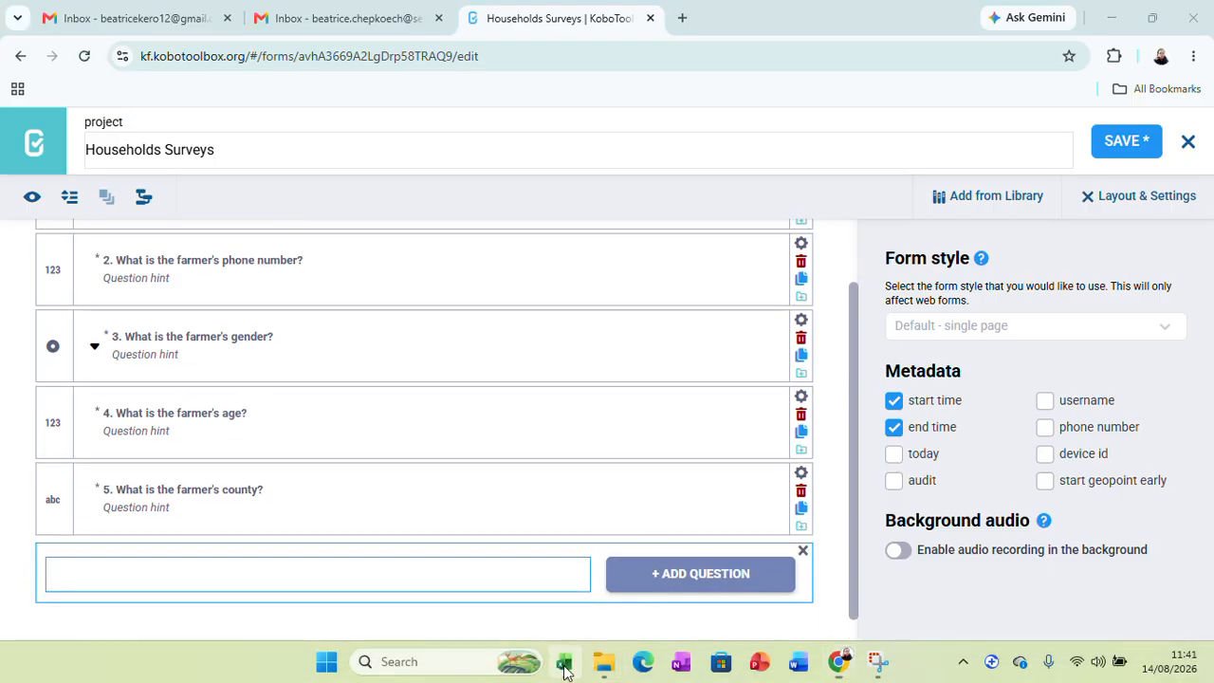
{"action": "left_click", "coordinate": [563, 661]}
{"action": "scroll", "coordinate": [450, 458], "scroll_direction": "down", "scroll_amount": 2}
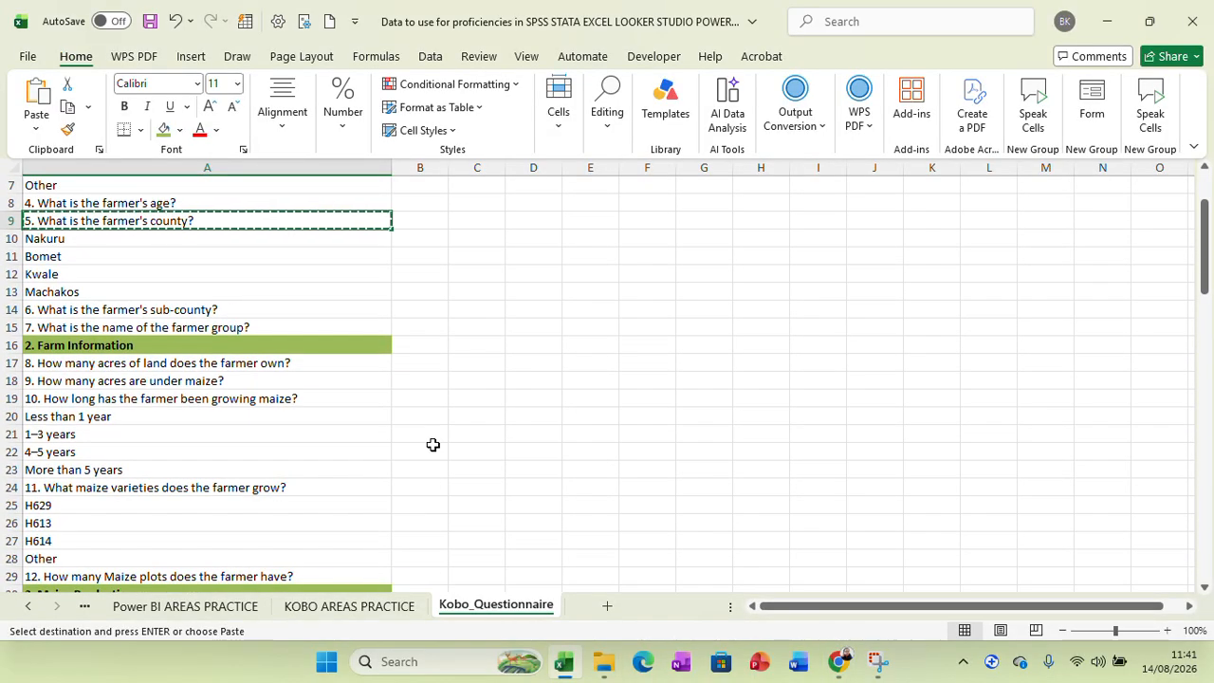
{"action": "left_click", "coordinate": [170, 312]}
{"action": "right_click", "coordinate": [170, 312]}
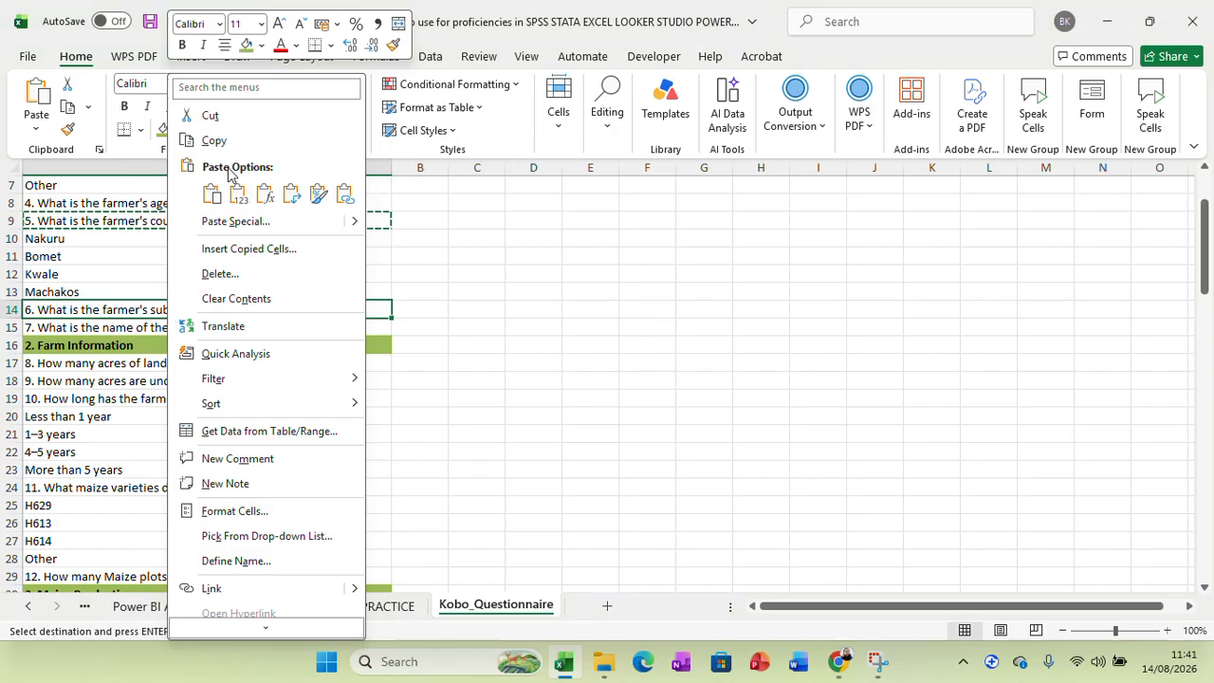
{"action": "left_click", "coordinate": [214, 140]}
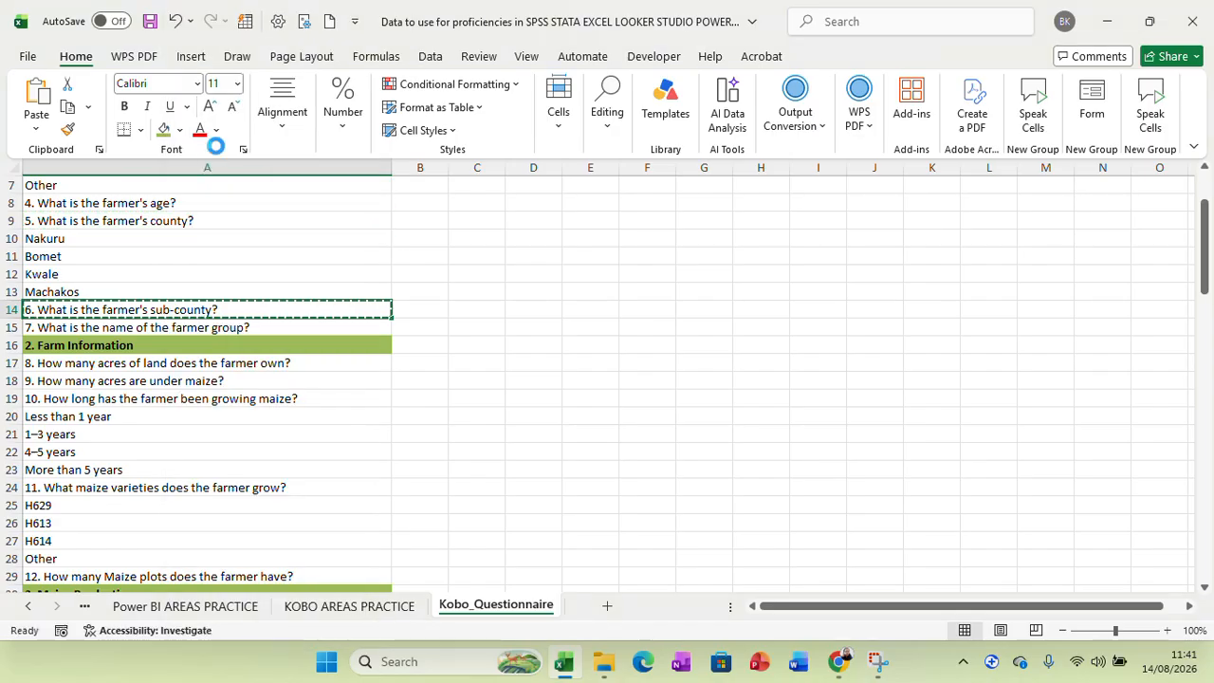
{"action": "left_click", "coordinate": [839, 661]}
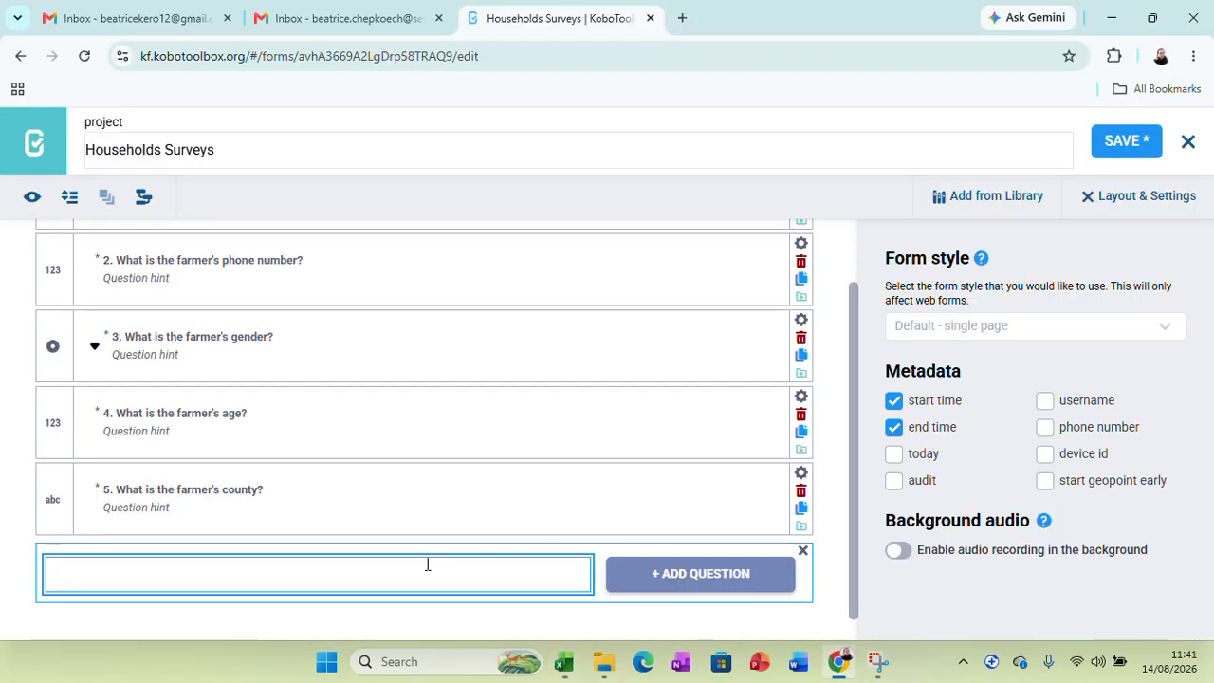
{"action": "key", "text": "ctrl+v"}
Add the farmer's sub-county question with the Text type, make its response mandatory, and save the form.
{"action": "left_click", "coordinate": [718, 576]}
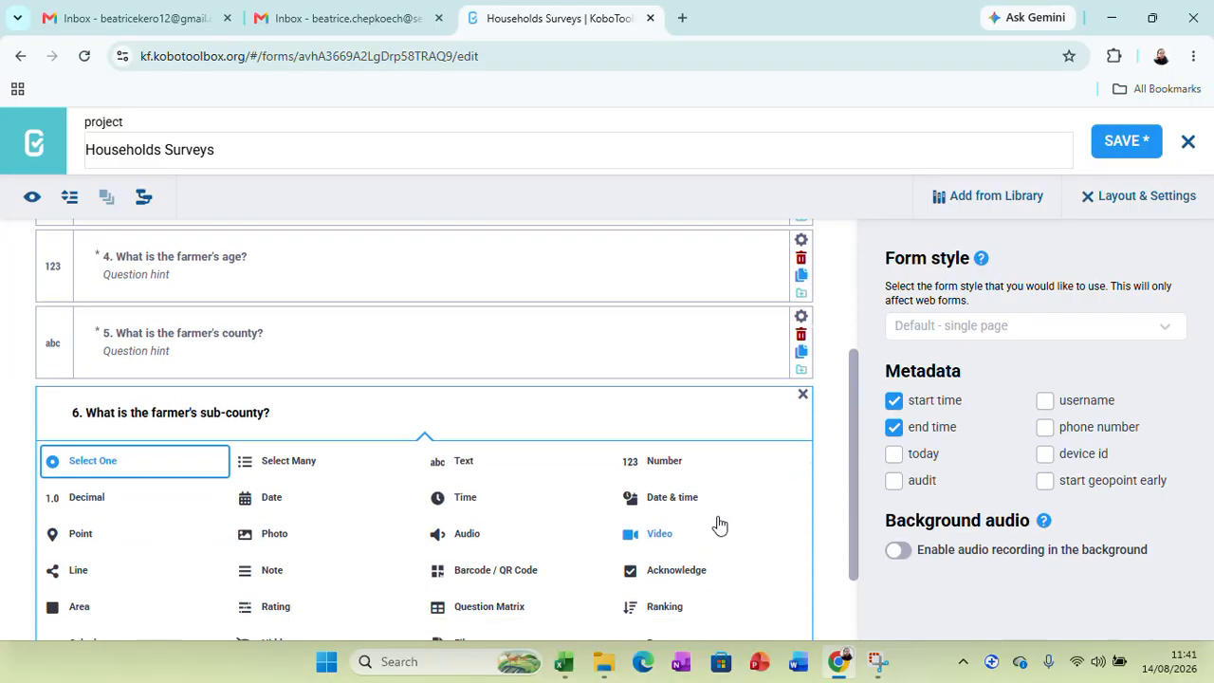
{"action": "left_click", "coordinate": [456, 426]}
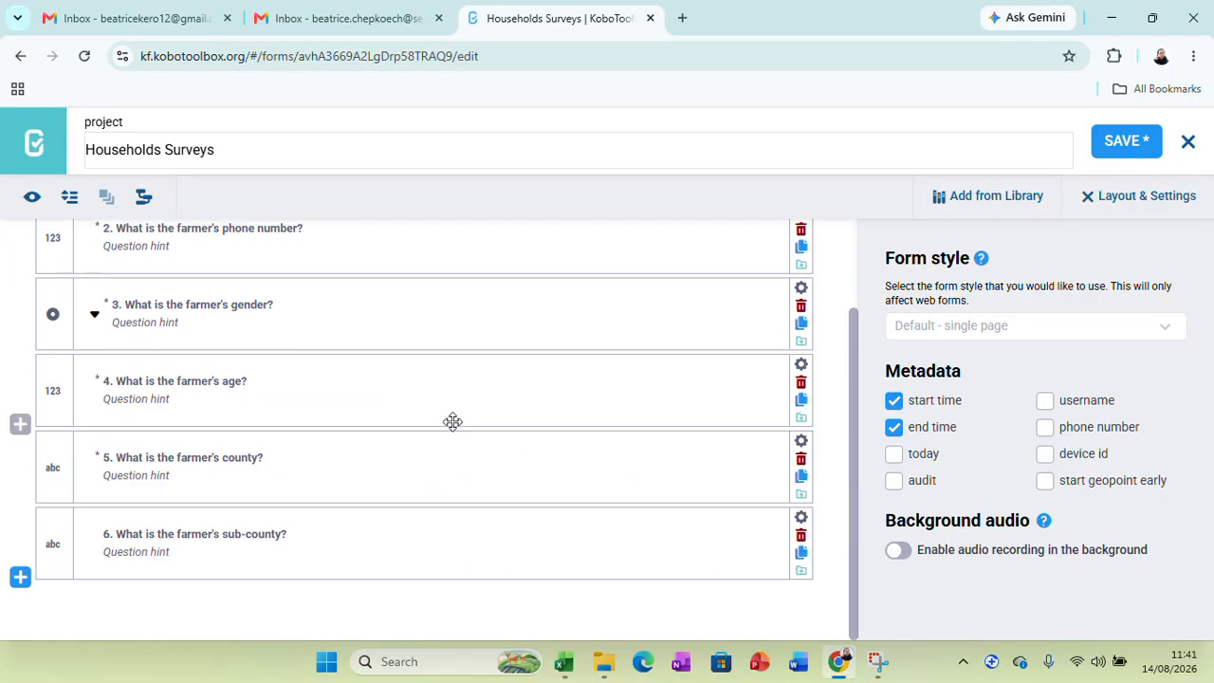
{"action": "left_click", "coordinate": [800, 521]}
{"action": "scroll", "coordinate": [678, 548], "scroll_direction": "down", "scroll_amount": 4}
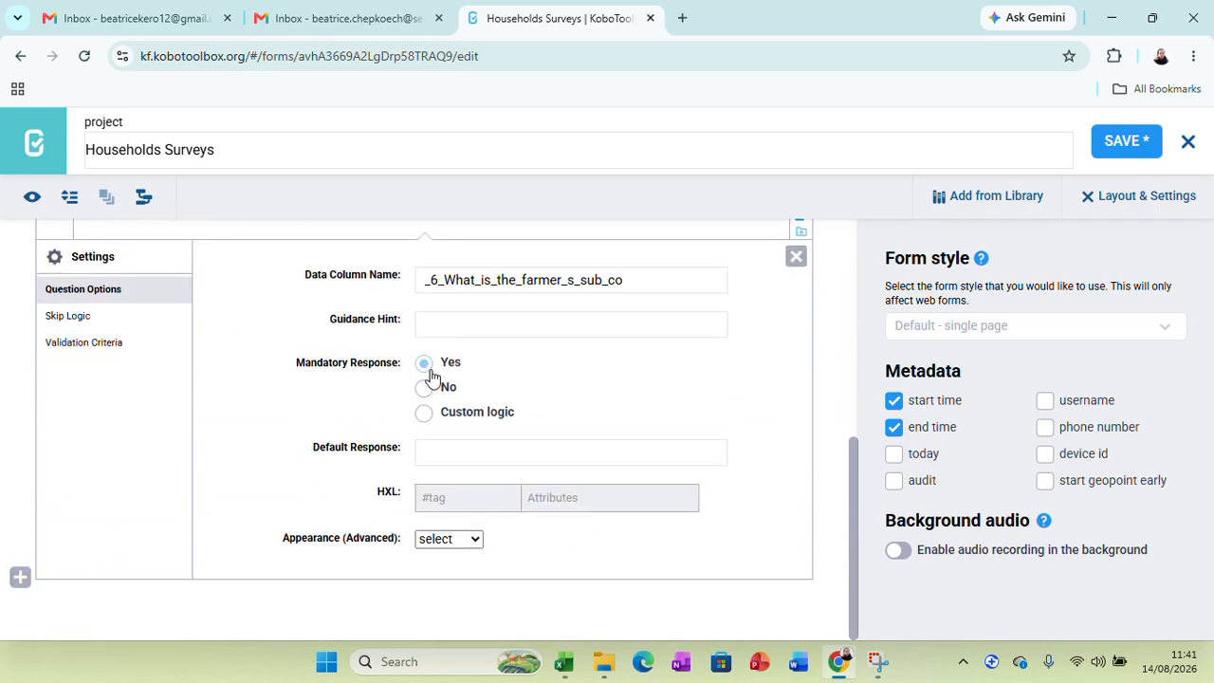
{"action": "left_click", "coordinate": [795, 258]}
{"action": "left_click", "coordinate": [1125, 141]}
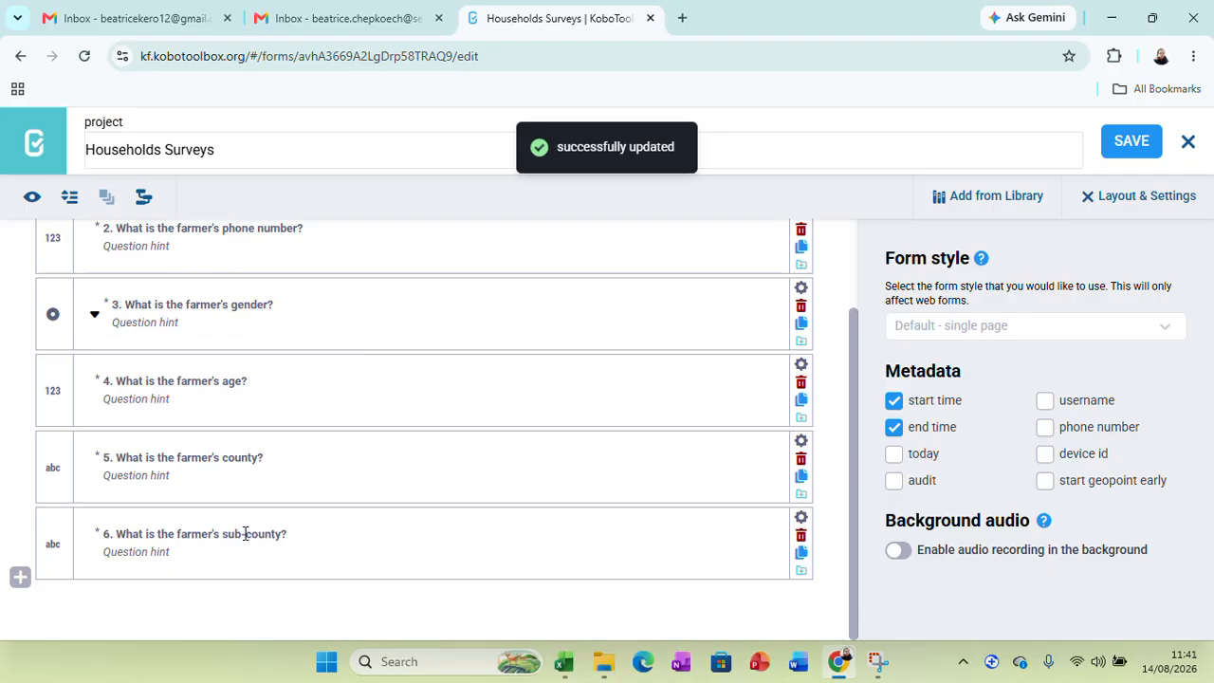
Copy "7. What is the name of the farmer group?" from the Excel questionnaire into a new question below the sub-county question in the KoboToolbox form.
{"action": "left_click", "coordinate": [19, 578]}
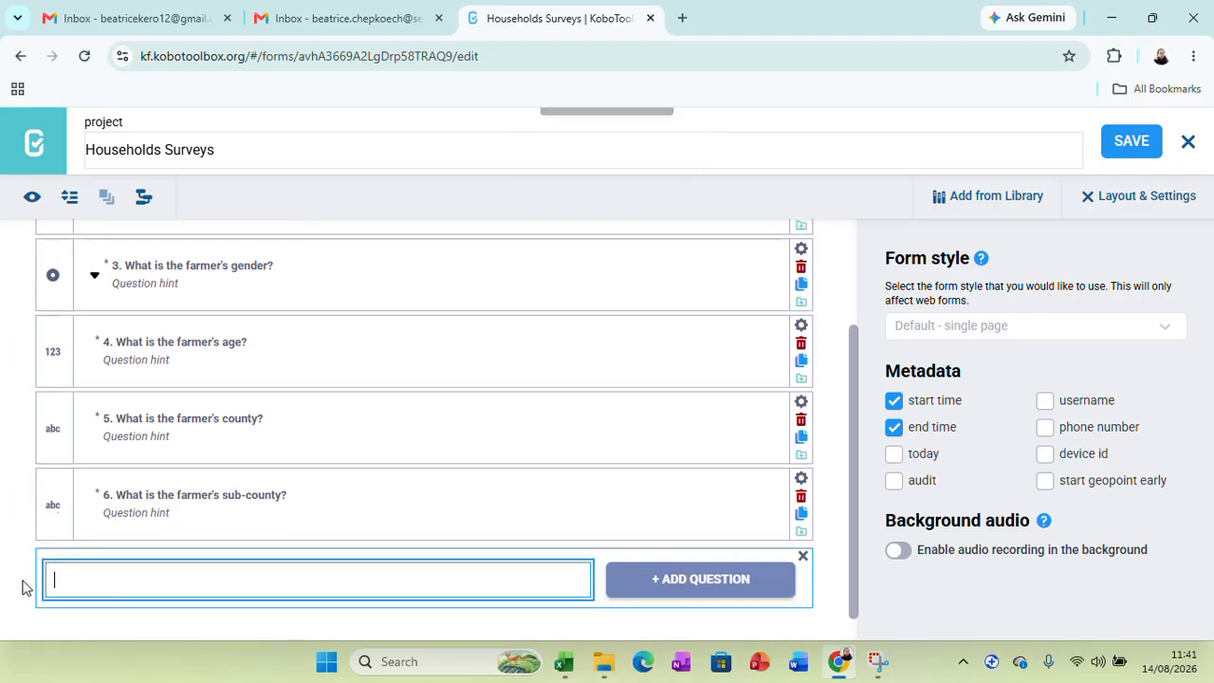
{"action": "left_click", "coordinate": [570, 667]}
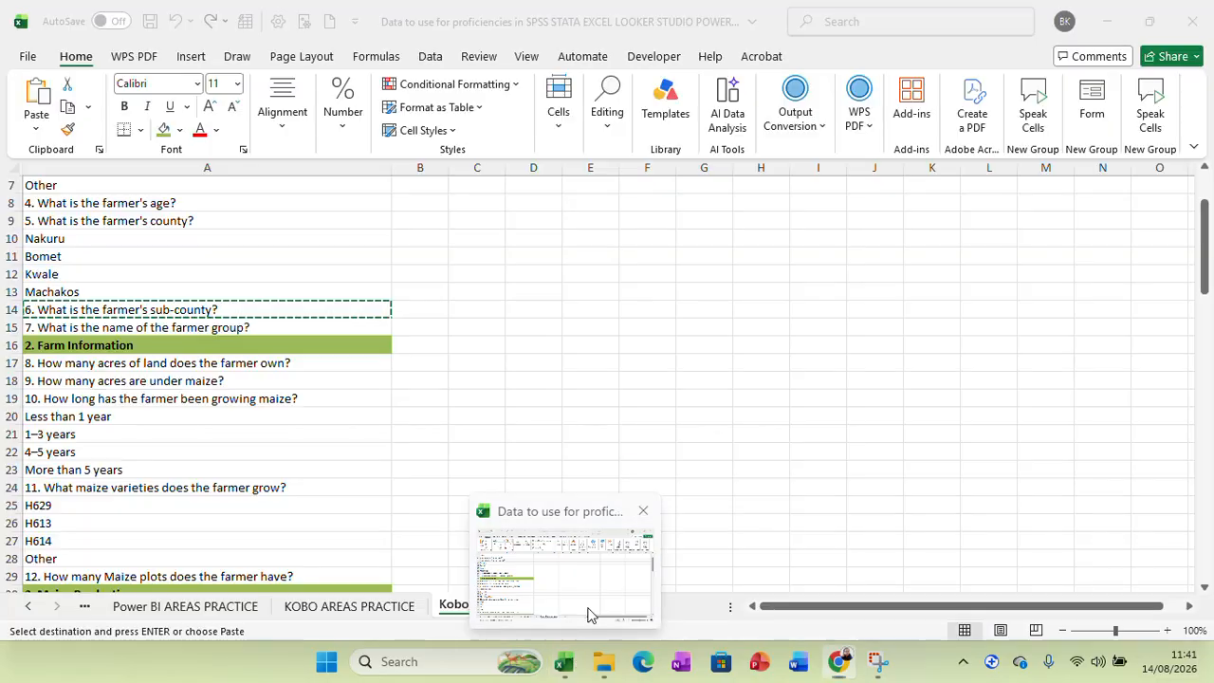
{"action": "left_click", "coordinate": [164, 332]}
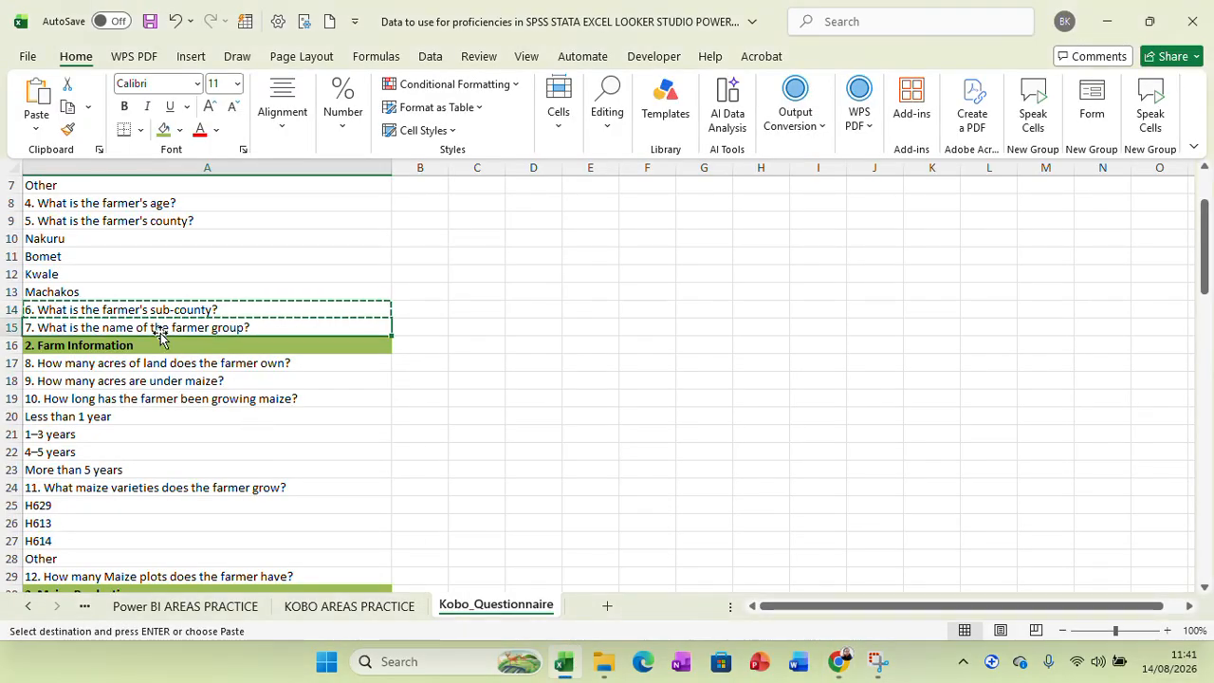
{"action": "right_click", "coordinate": [165, 333]}
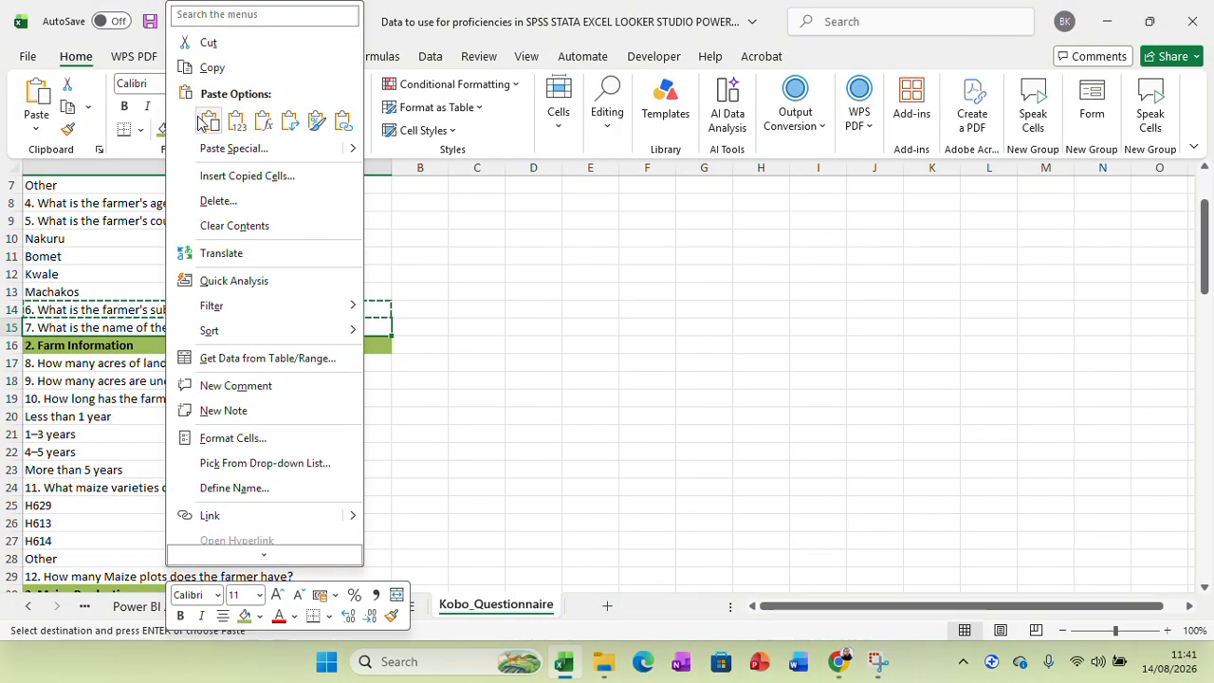
{"action": "left_click", "coordinate": [212, 68]}
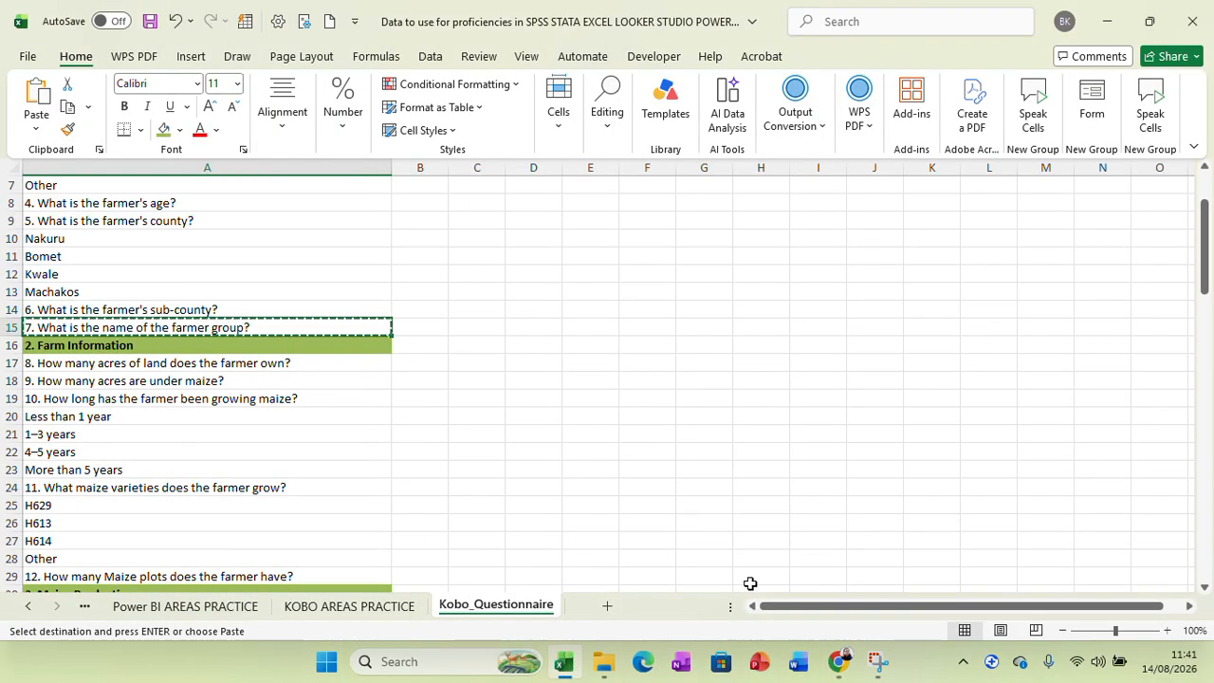
{"action": "left_click", "coordinate": [841, 664]}
{"action": "key", "text": "ctrl+v"}
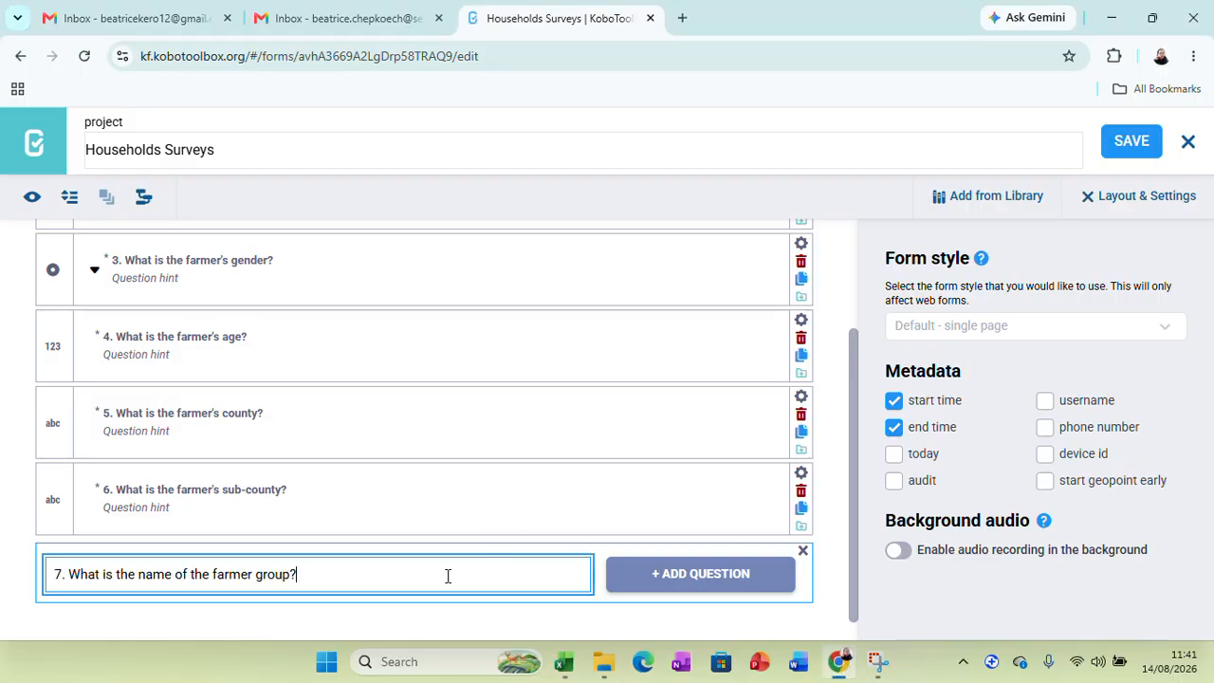
Add the farmer group name question with the Text type, make its response mandatory, and save the form.
{"action": "left_click", "coordinate": [710, 575]}
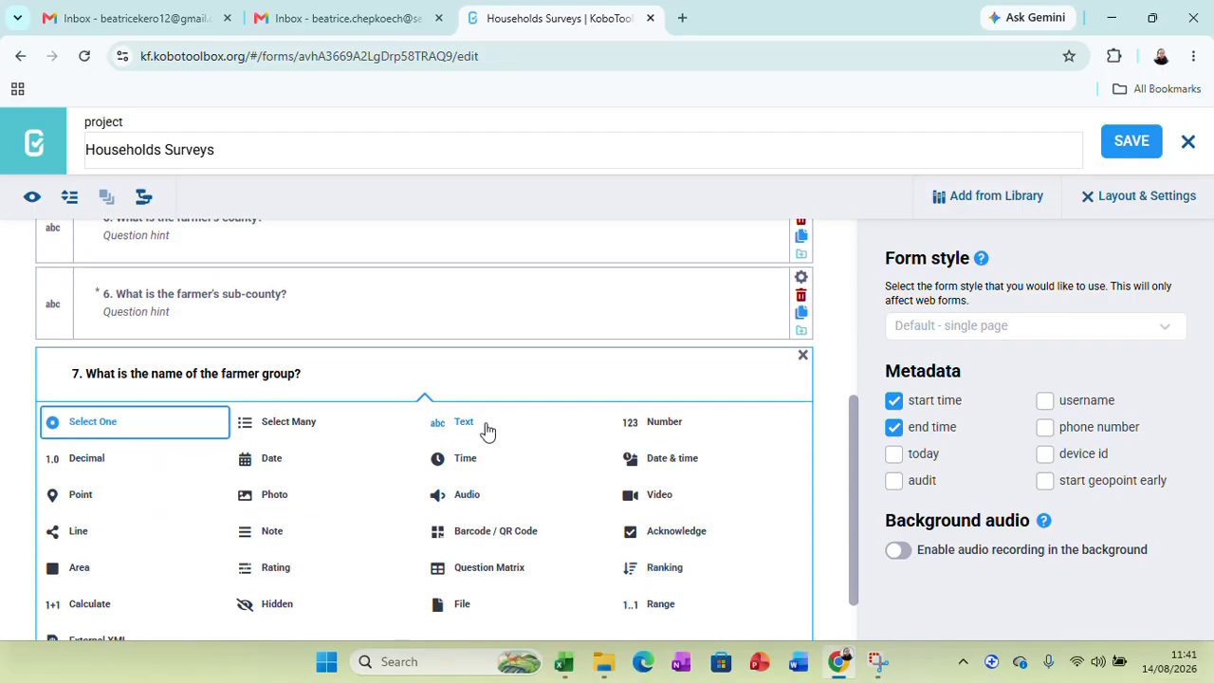
{"action": "left_click", "coordinate": [475, 438]}
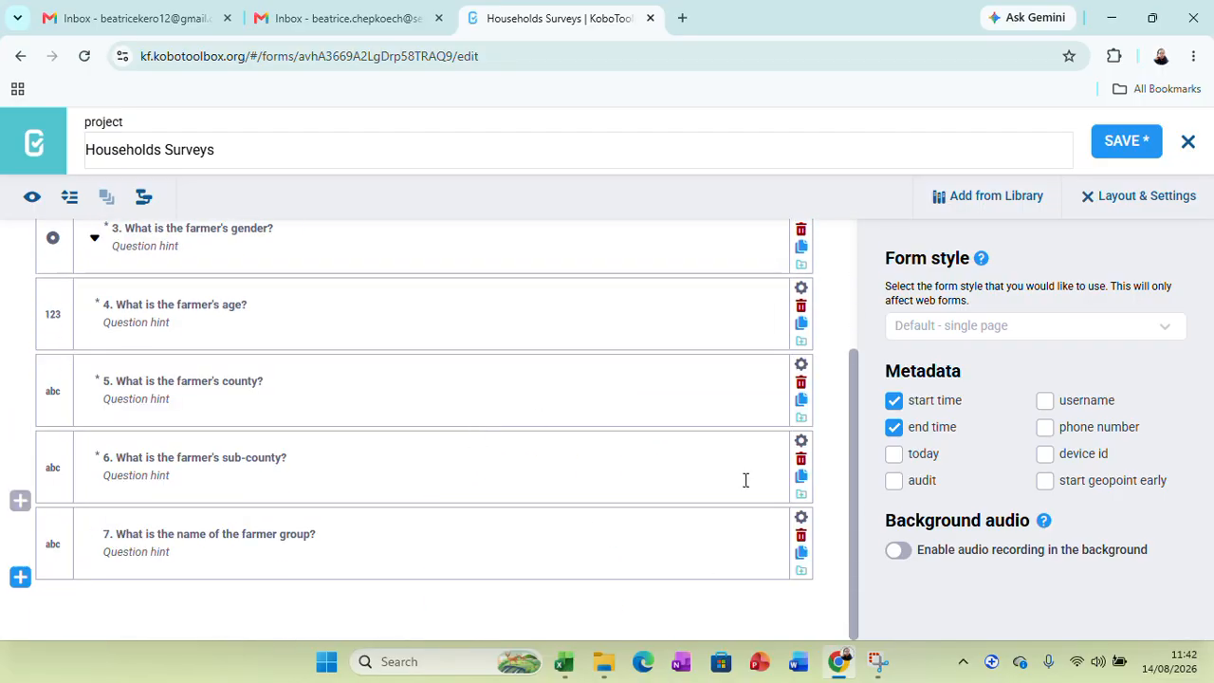
{"action": "left_click", "coordinate": [801, 521]}
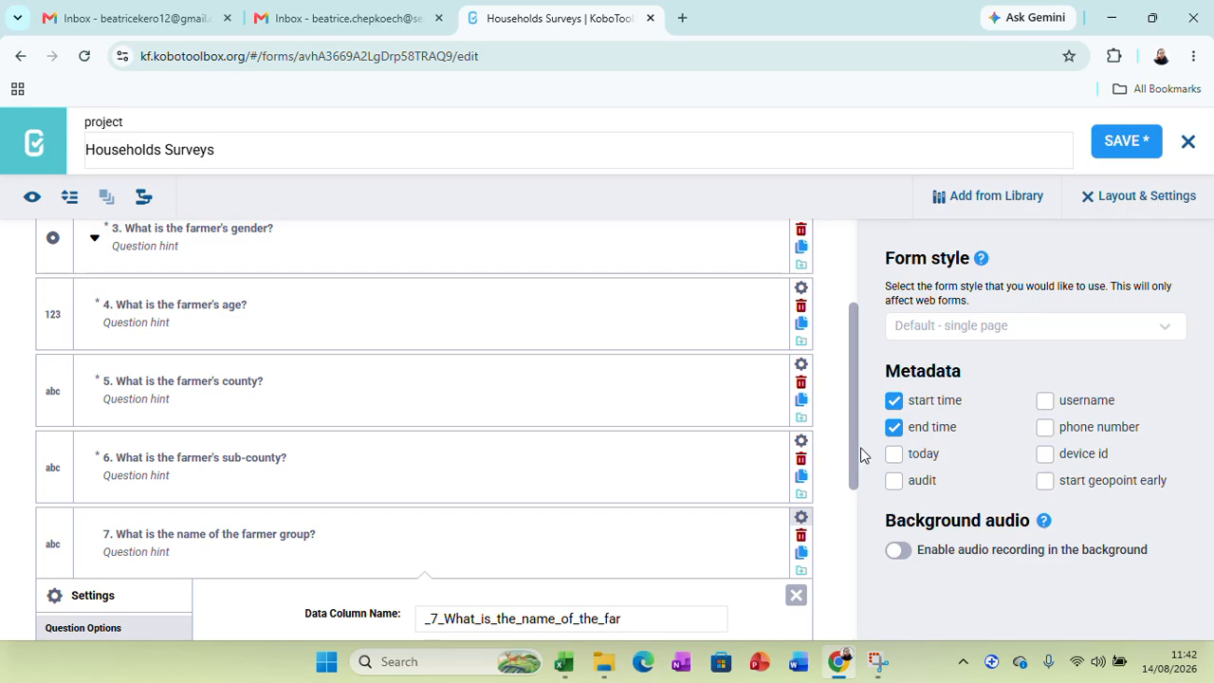
{"action": "left_click_drag", "start_coordinate": [857, 462], "coordinate": [851, 640]}
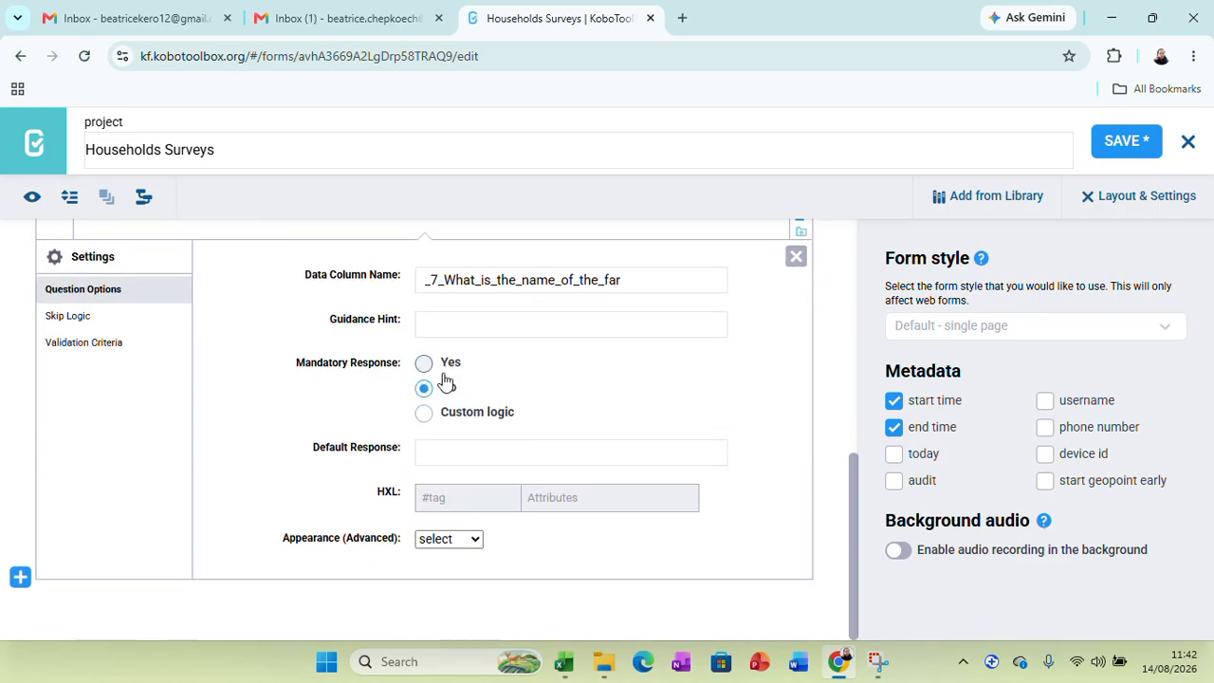
{"action": "left_click", "coordinate": [796, 258]}
{"action": "left_click", "coordinate": [1117, 148]}
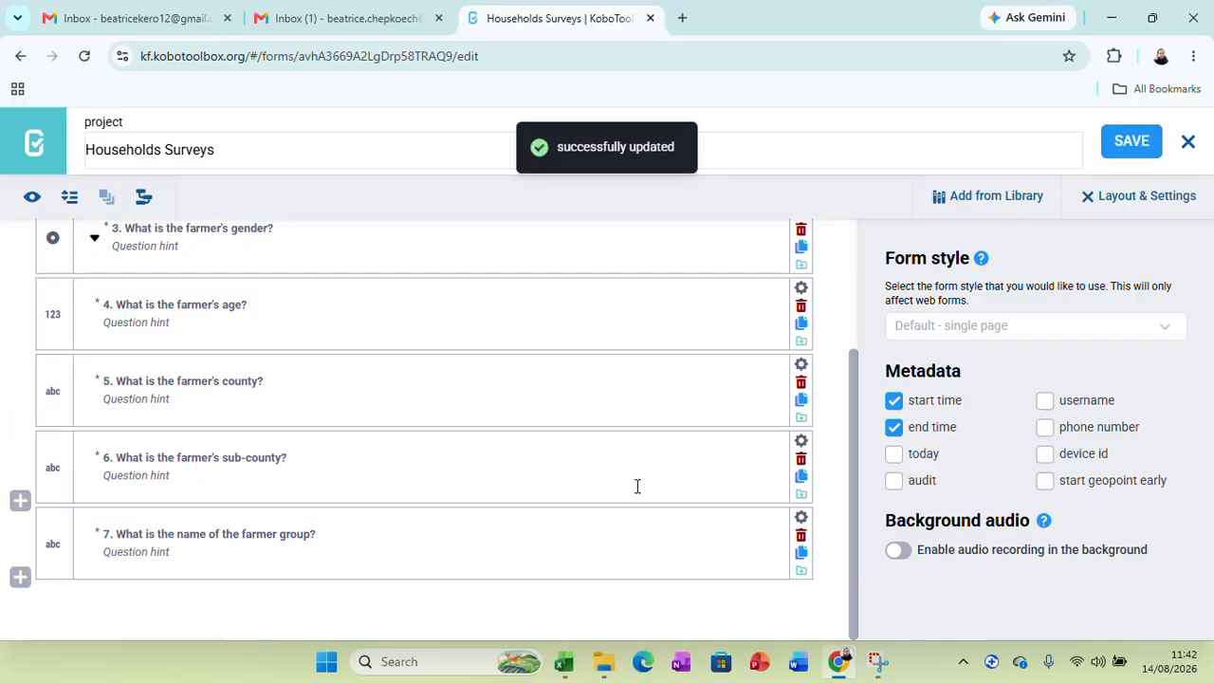
Copy "8. How many acres of land does the farmer own?" from the Excel questionnaire into a new question below the farmer group question in KoboToolbox.
{"action": "left_click", "coordinate": [21, 578]}
{"action": "left_click", "coordinate": [565, 661]}
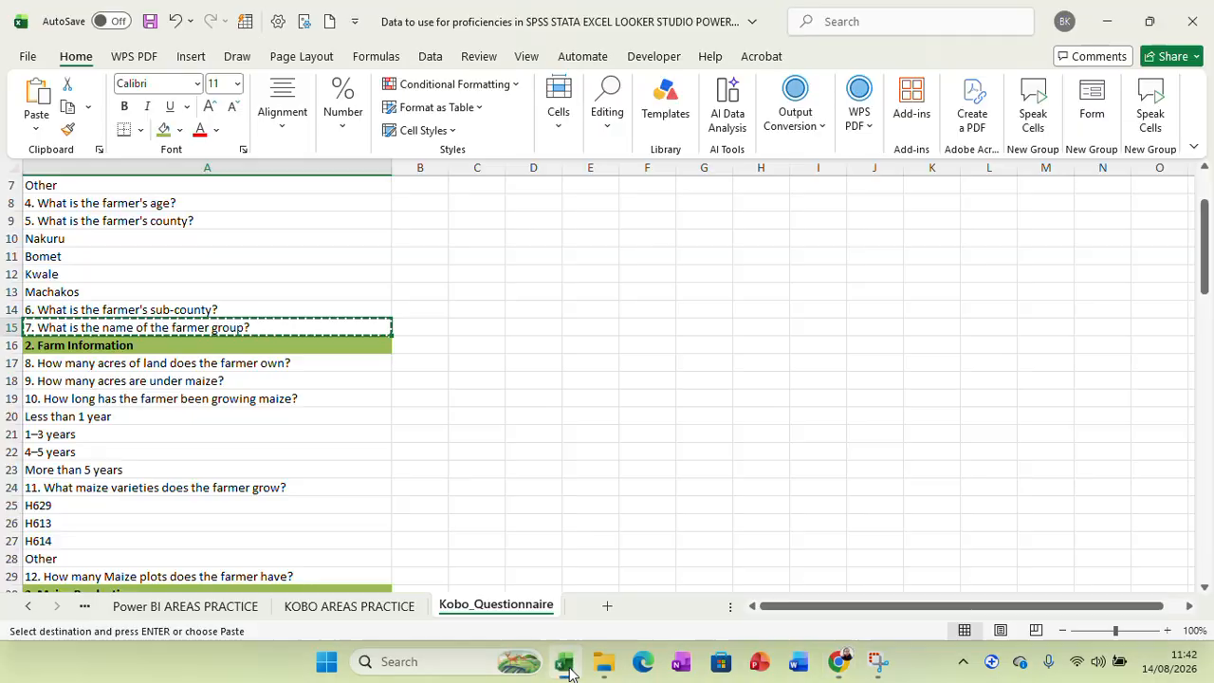
{"action": "left_click", "coordinate": [179, 363]}
{"action": "right_click", "coordinate": [179, 364]}
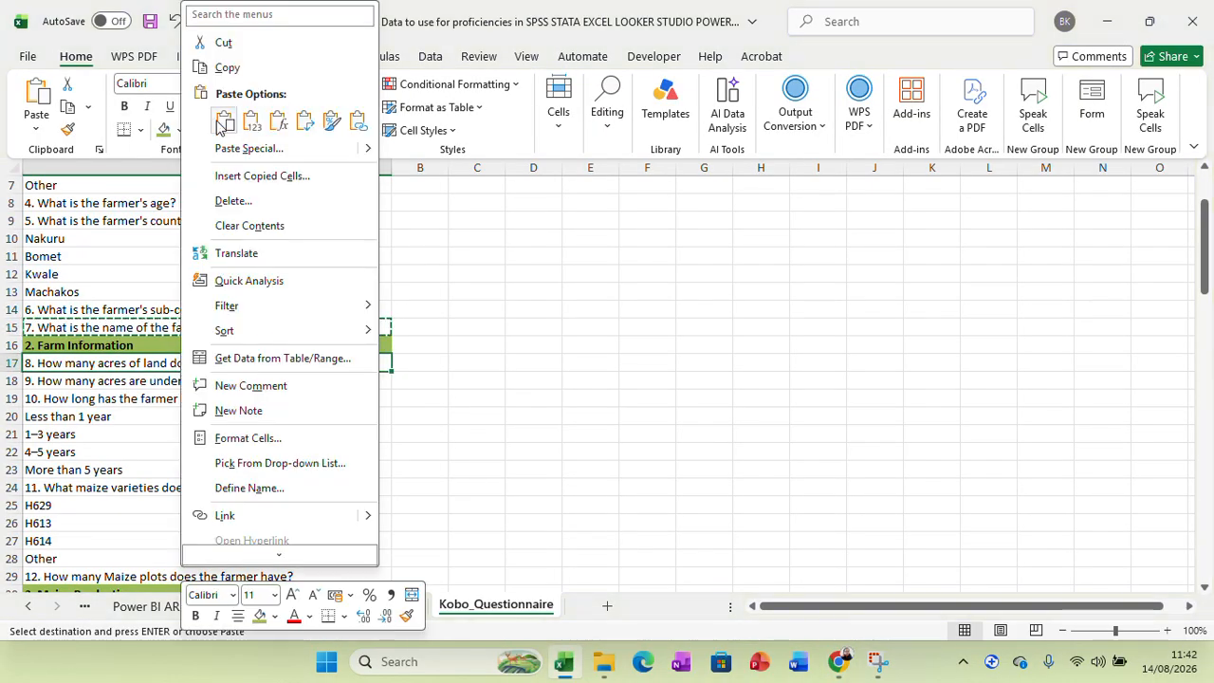
{"action": "left_click", "coordinate": [227, 70]}
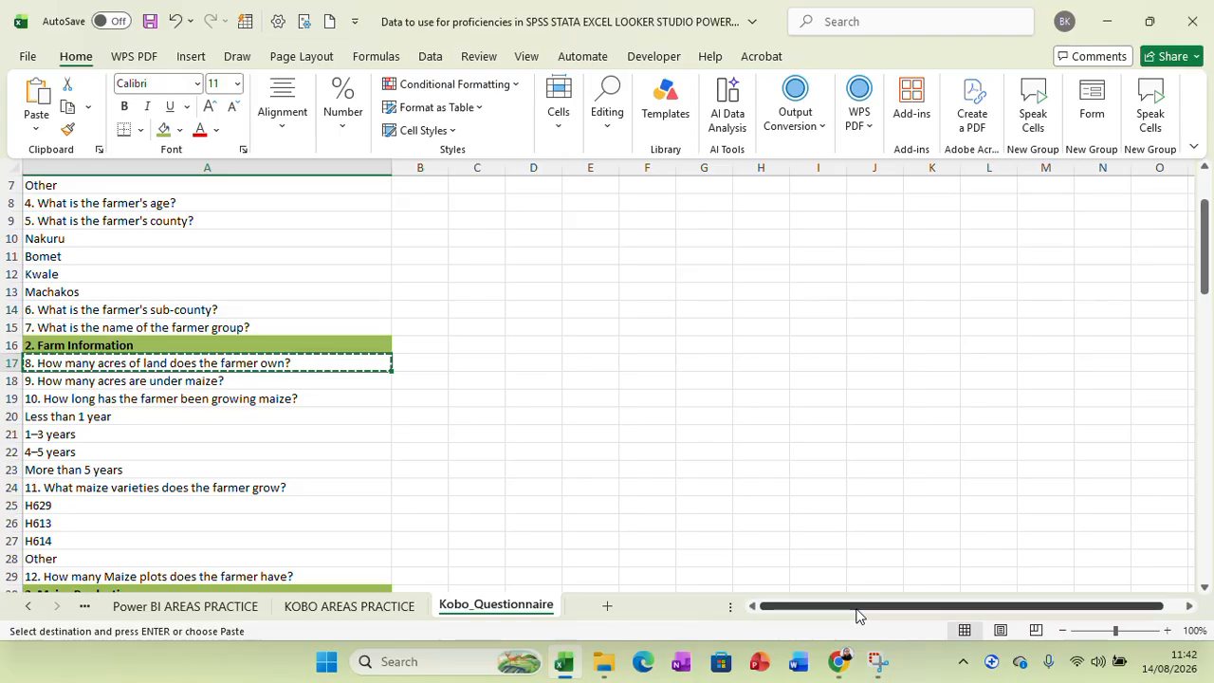
{"action": "left_click", "coordinate": [840, 664]}
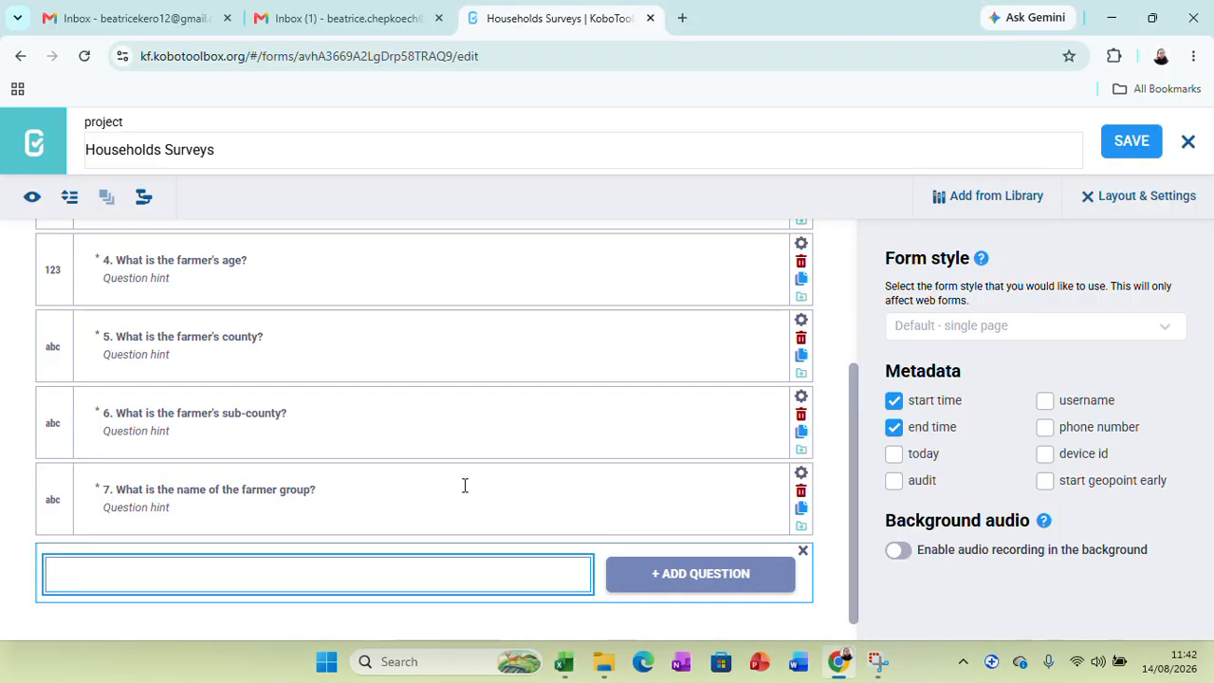
{"action": "key", "text": "ctrl+v"}
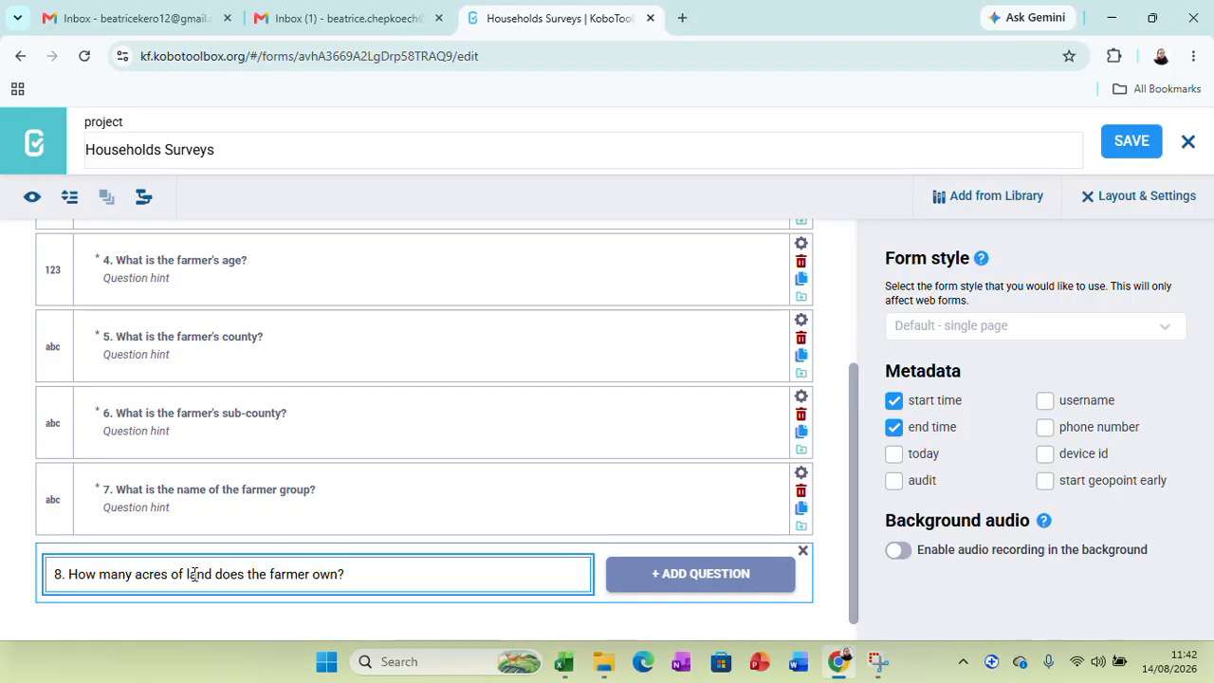
Add the acres of land owned question with the Number type, make its response mandatory, and save the form.
{"action": "left_click", "coordinate": [638, 569]}
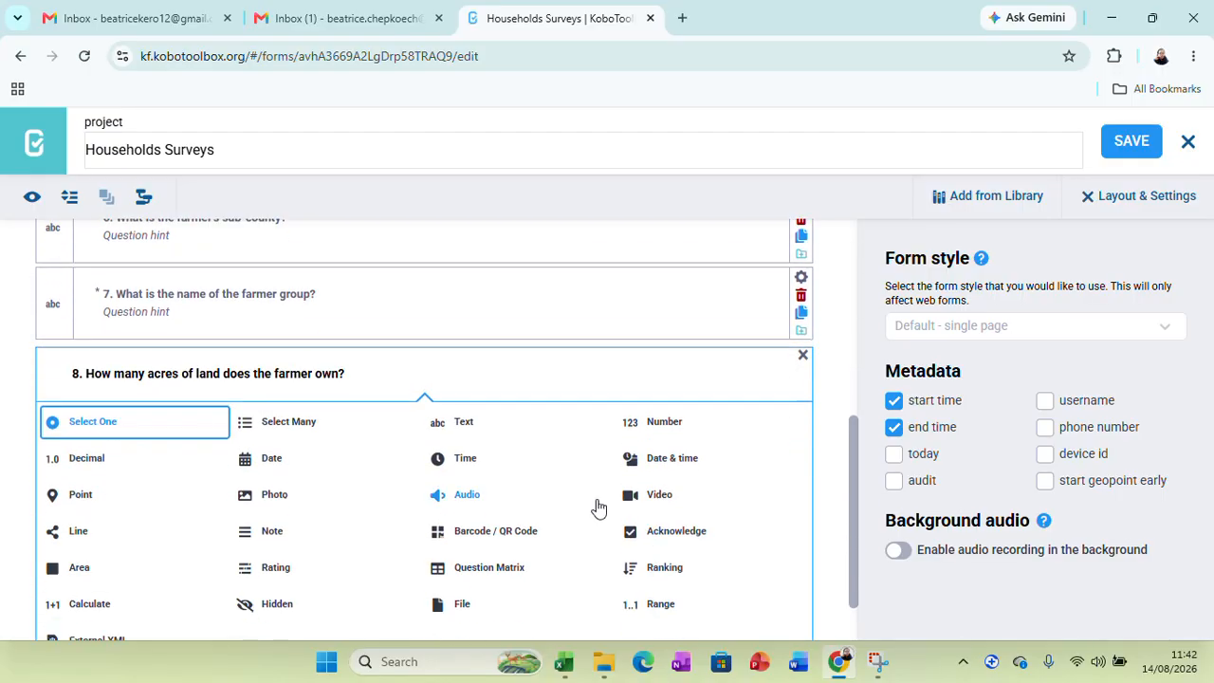
{"action": "left_click", "coordinate": [642, 423]}
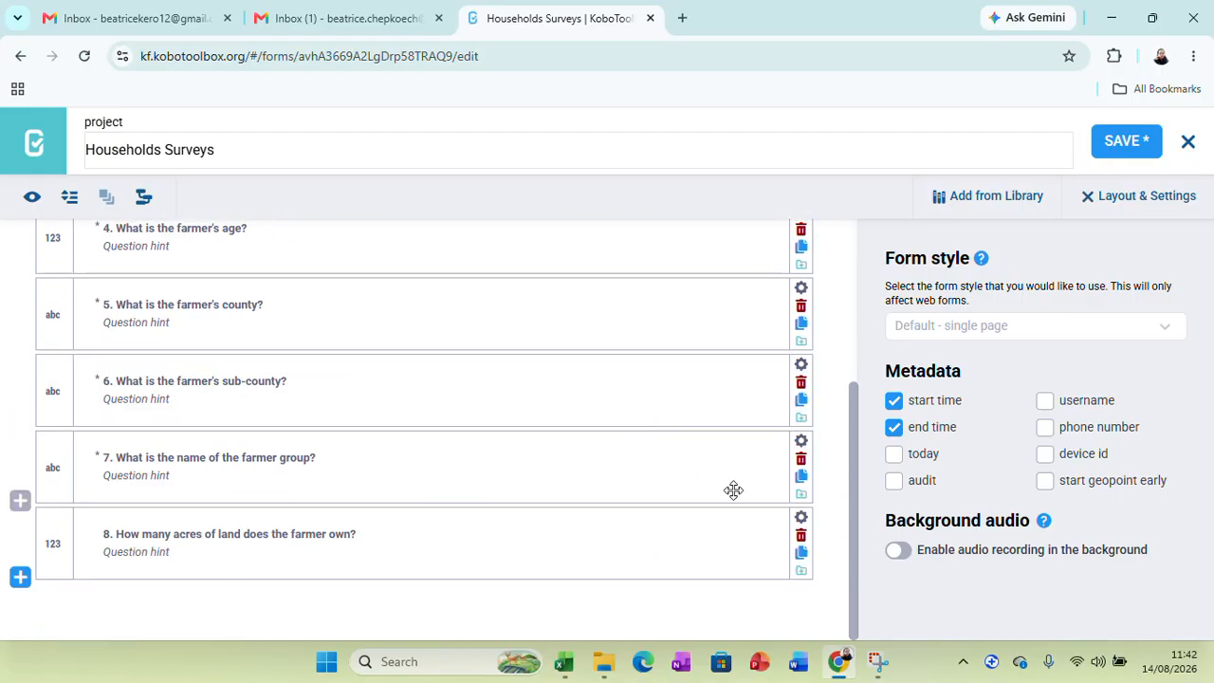
{"action": "left_click", "coordinate": [801, 518]}
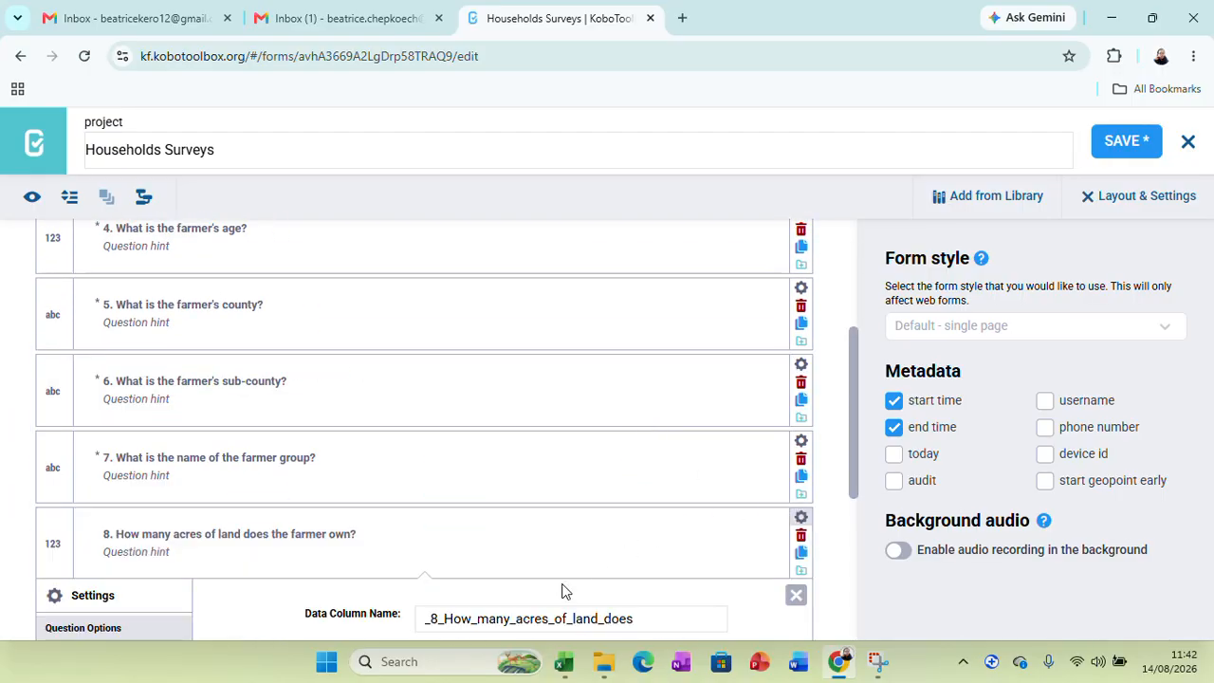
{"action": "left_click_drag", "start_coordinate": [854, 474], "coordinate": [881, 590]}
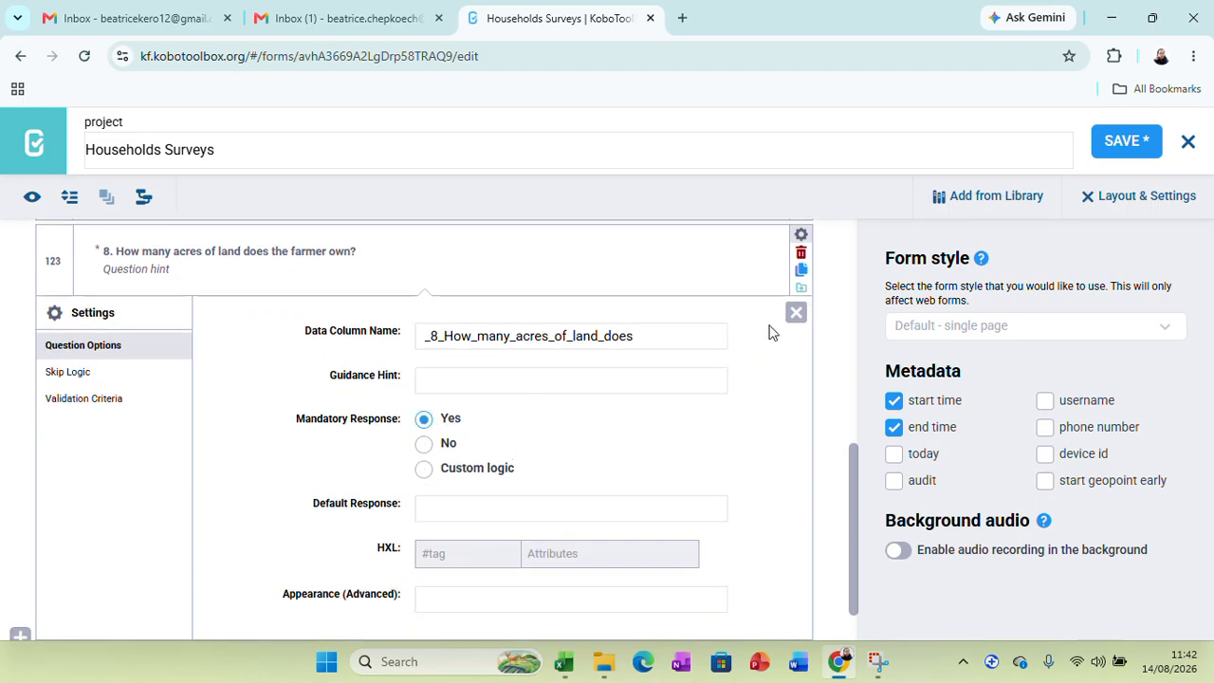
{"action": "left_click", "coordinate": [796, 315]}
{"action": "left_click", "coordinate": [1127, 144]}
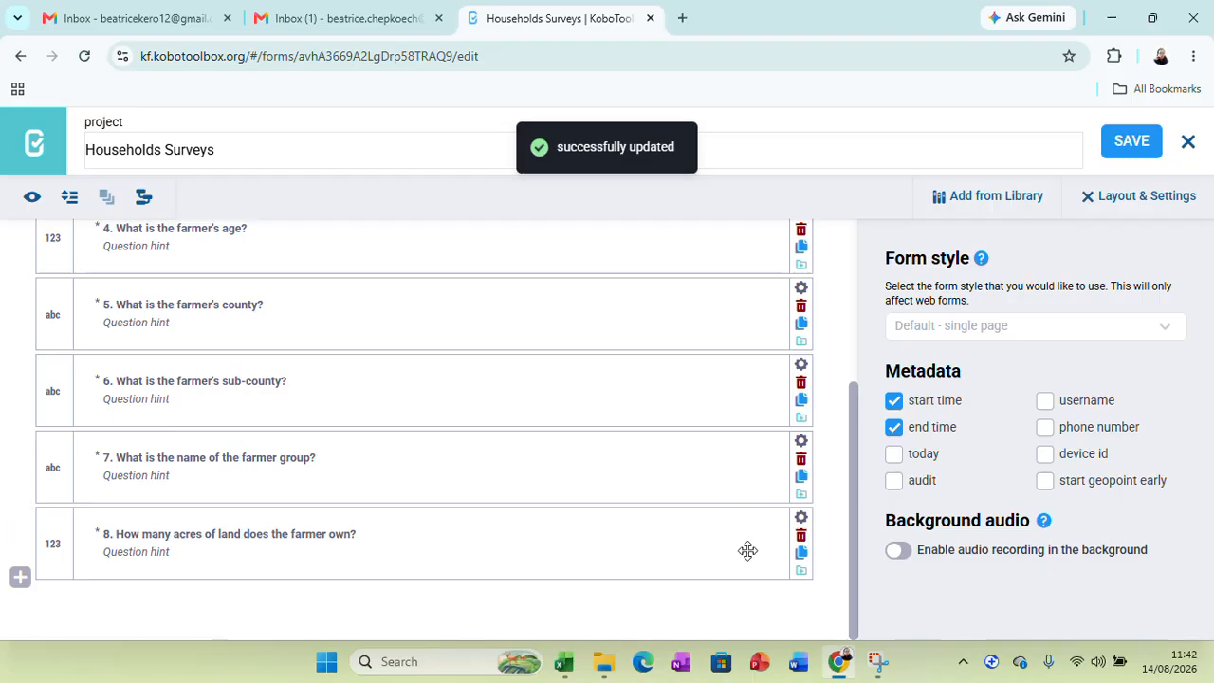
Copy "9. How many acres are under maize?" from the Excel questionnaire into a new question below the land ownership question in the KoboToolbox form.
{"action": "left_click", "coordinate": [20, 577]}
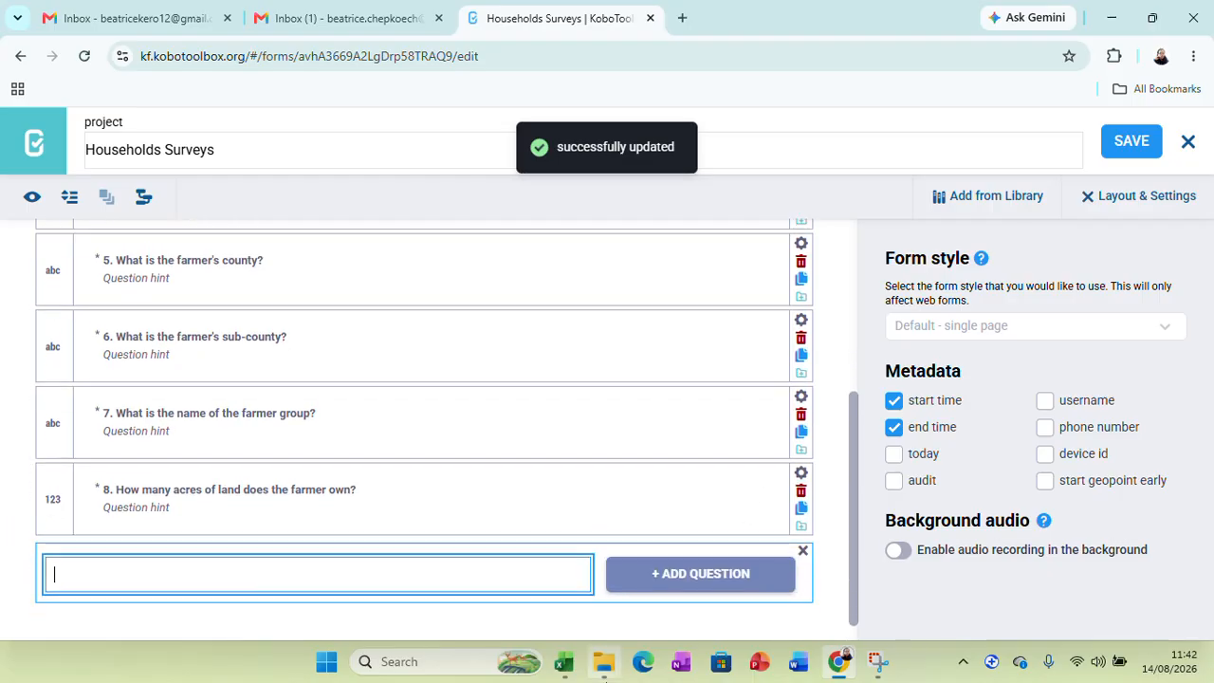
{"action": "left_click", "coordinate": [564, 661]}
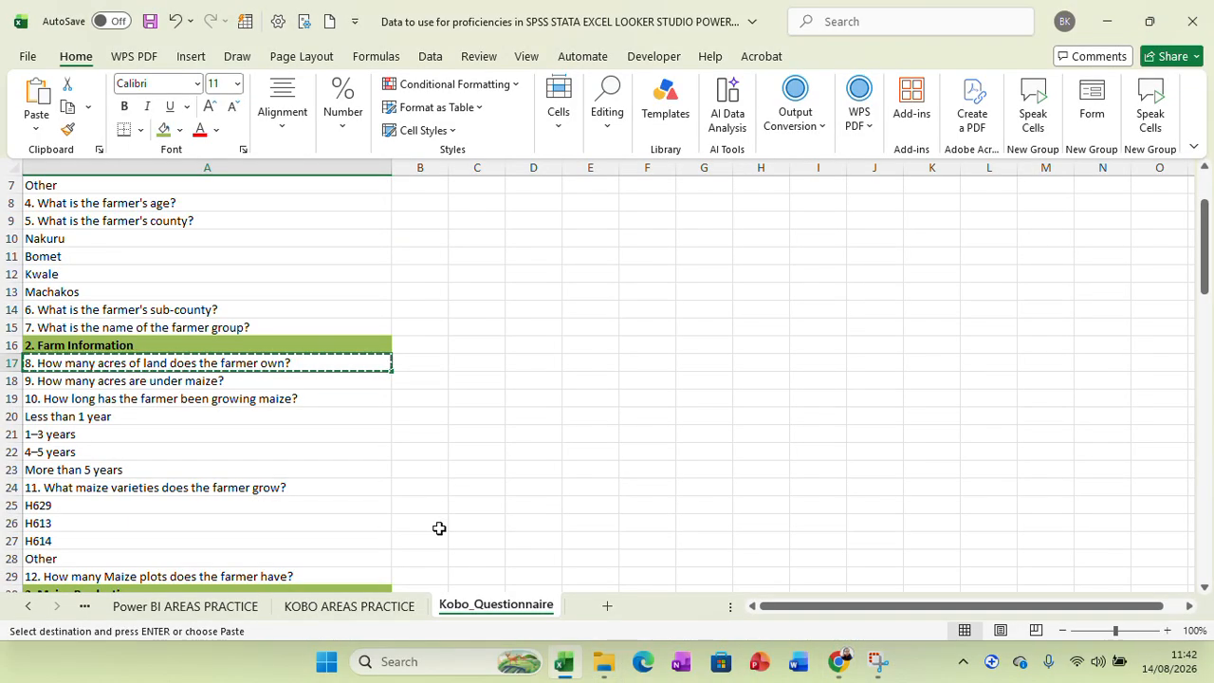
{"action": "left_click", "coordinate": [141, 381]}
{"action": "right_click", "coordinate": [142, 381]}
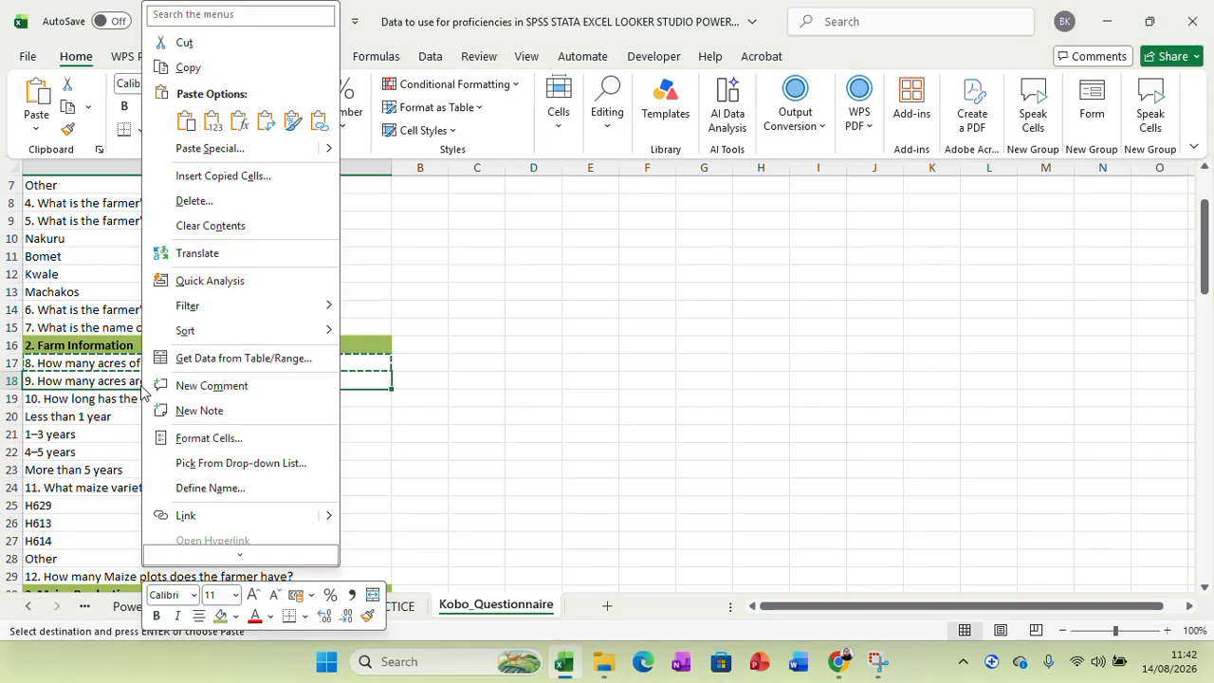
{"action": "left_click", "coordinate": [218, 68]}
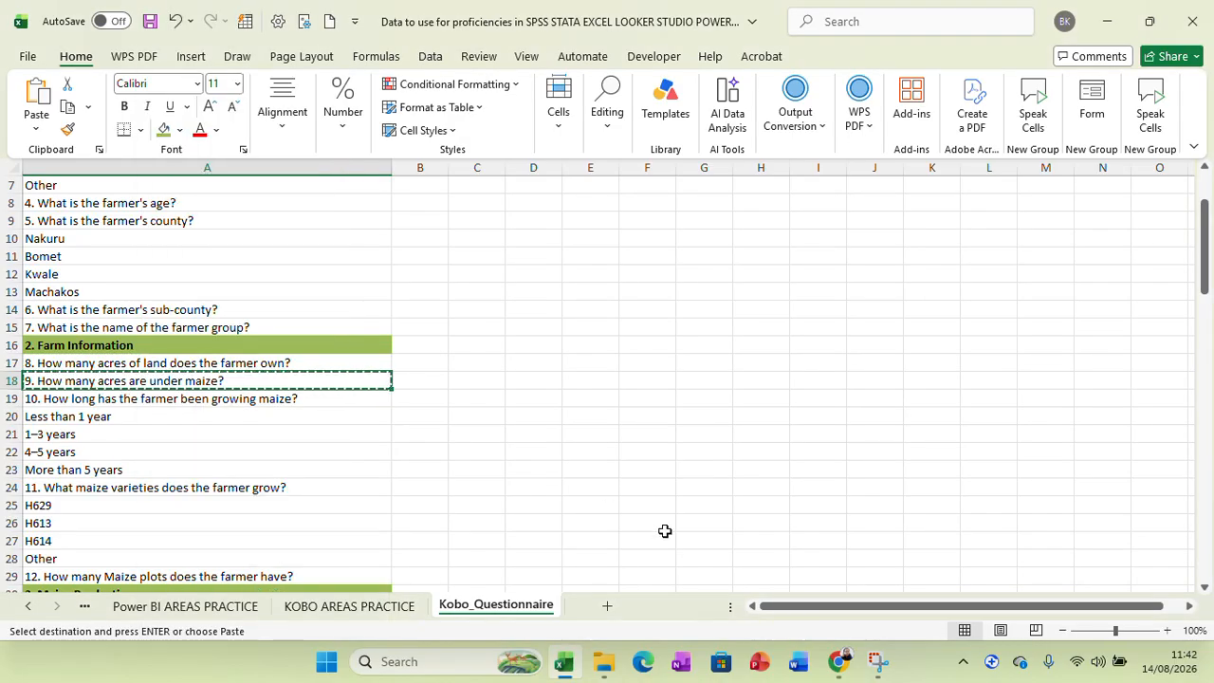
{"action": "left_click", "coordinate": [840, 661]}
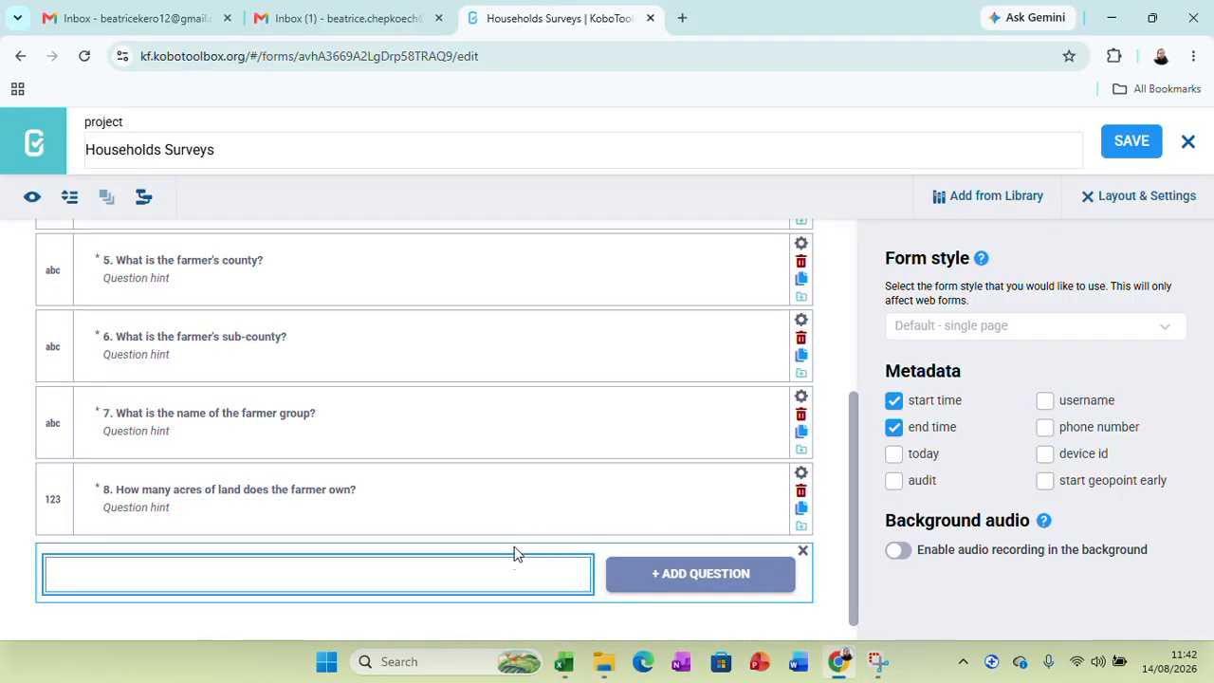
{"action": "key", "text": "ctrl+v"}
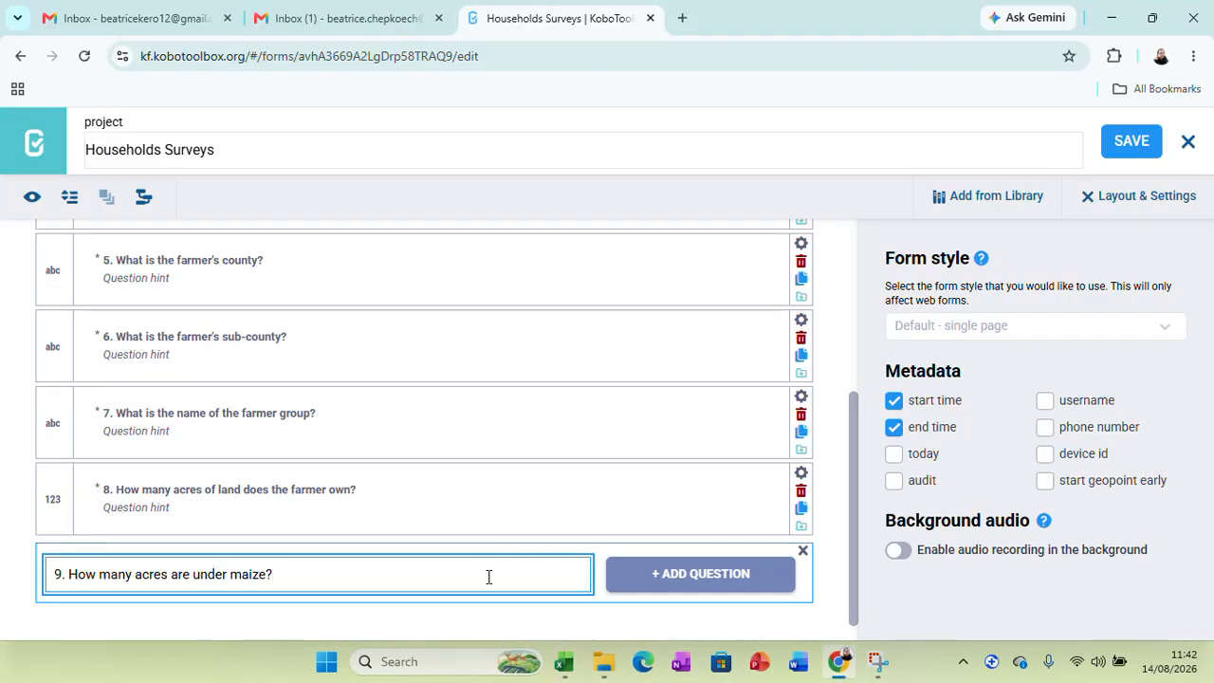
Add the acres under maize question with the Number type, make its response mandatory, and save the form.
{"action": "left_click", "coordinate": [630, 583]}
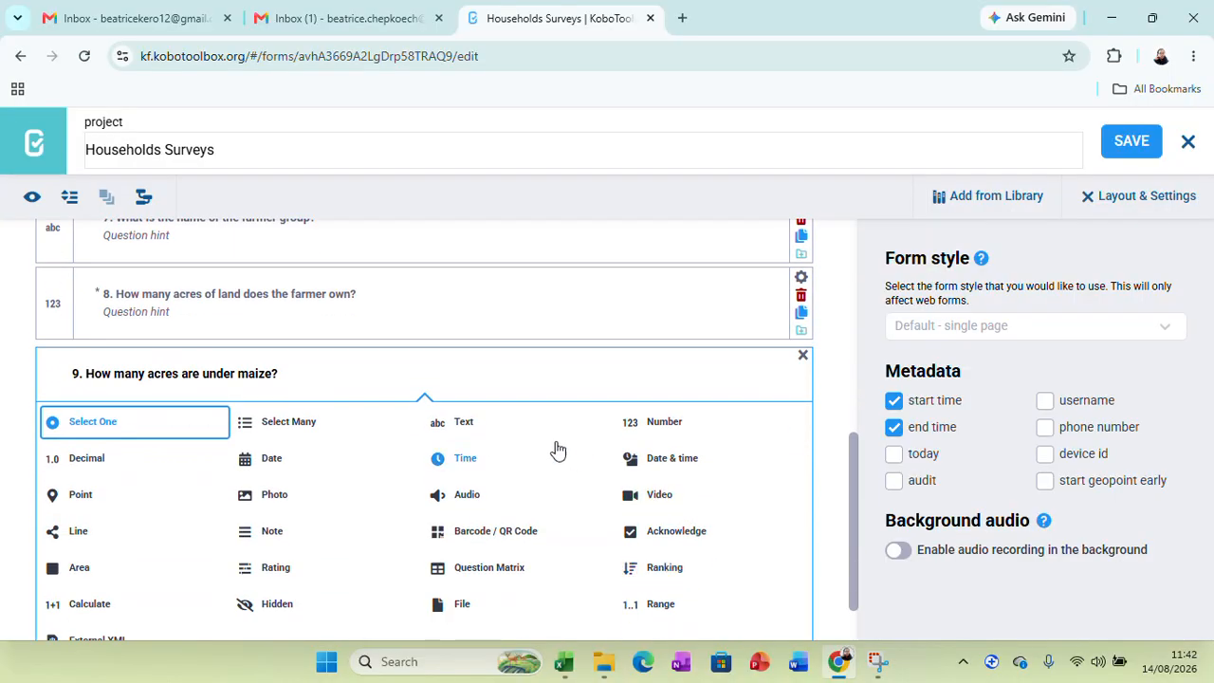
{"action": "left_click", "coordinate": [661, 421]}
{"action": "left_click", "coordinate": [801, 522]}
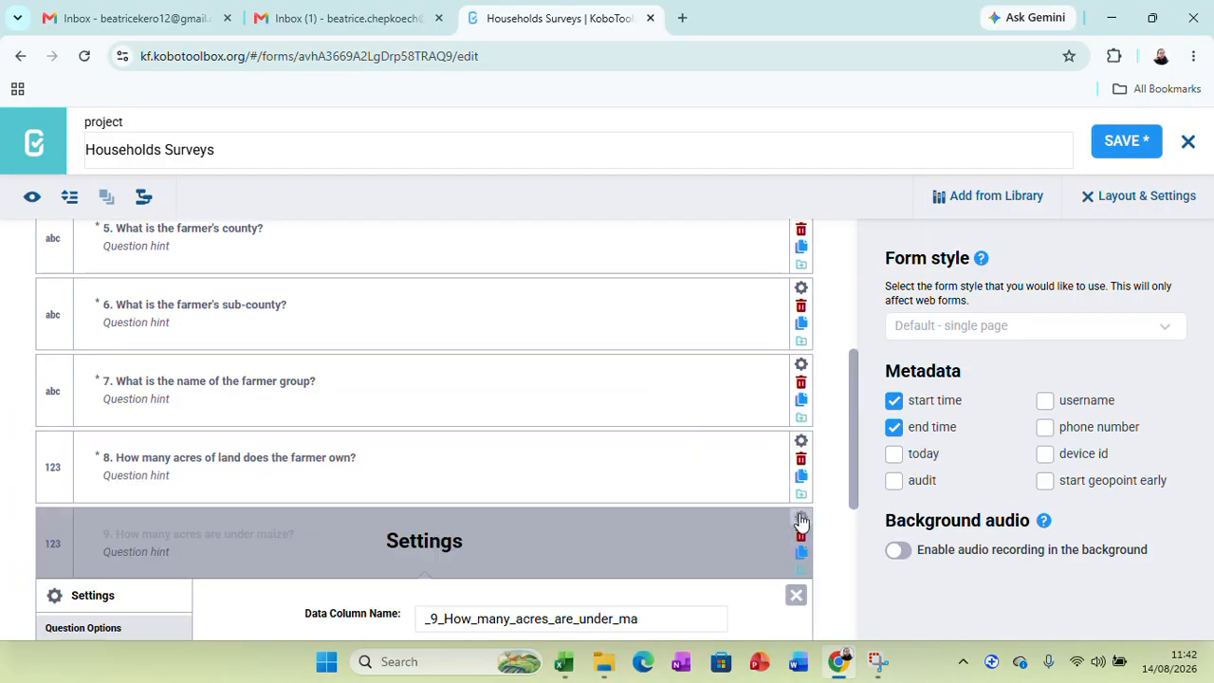
{"action": "scroll", "coordinate": [854, 486], "scroll_direction": "down", "scroll_amount": 4}
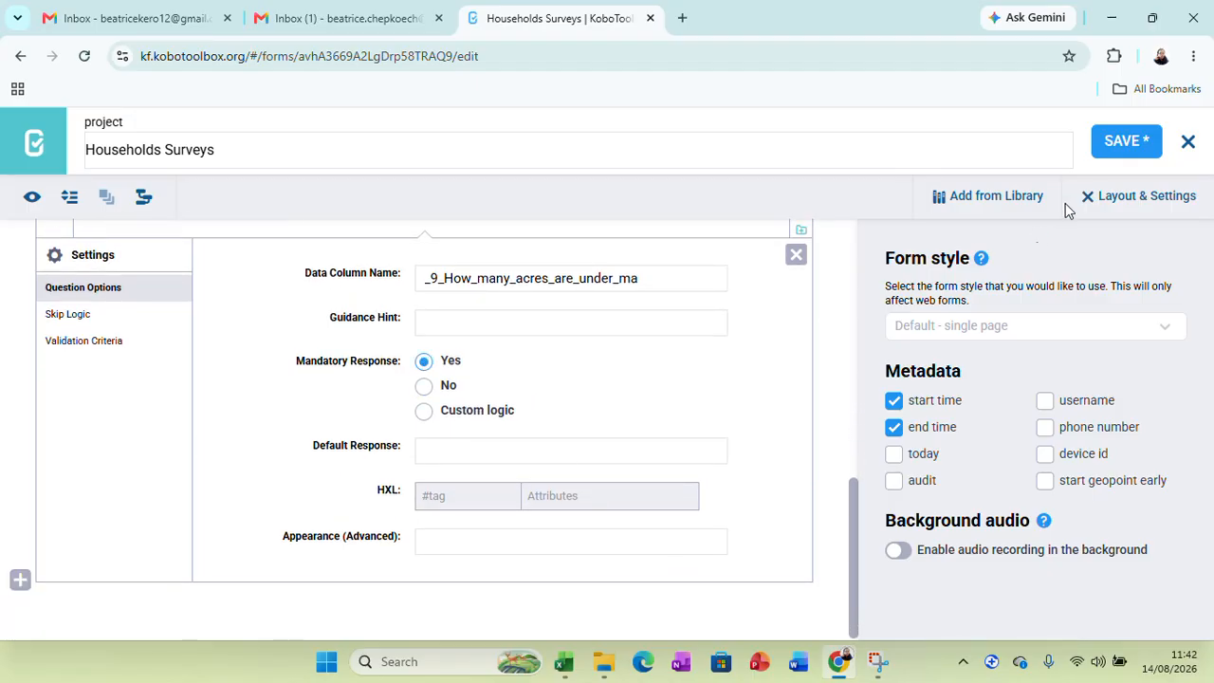
{"action": "left_click", "coordinate": [1115, 143]}
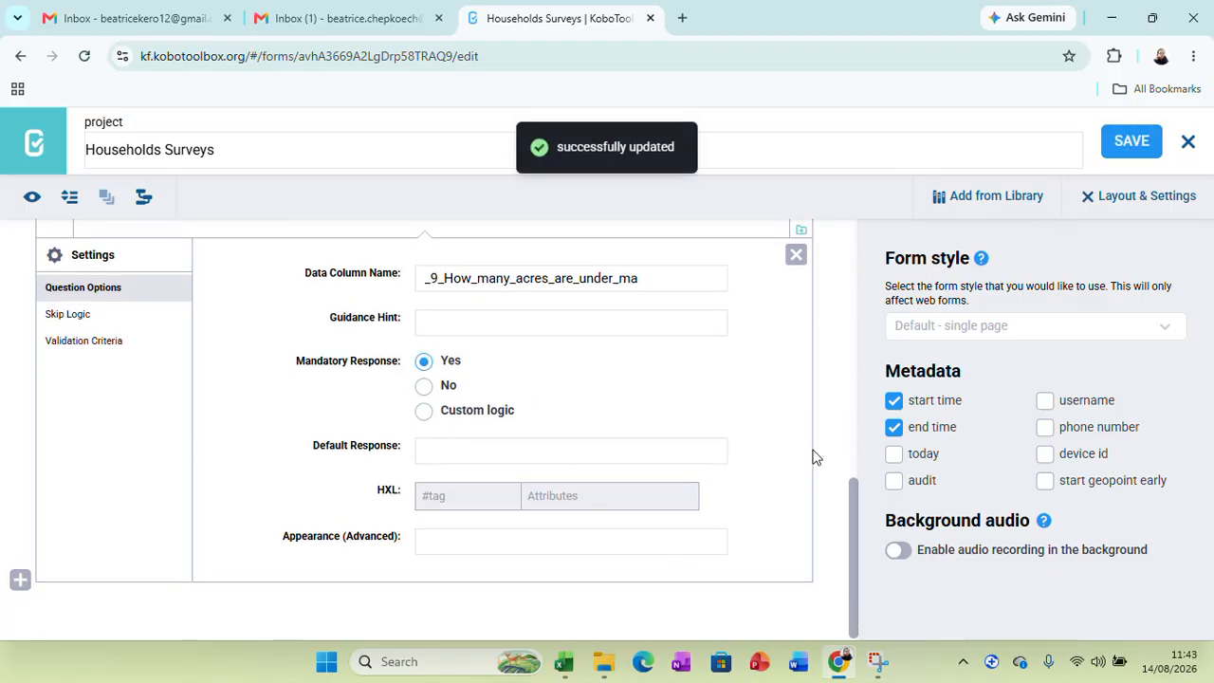
Copy "10. How long has the farmer been growing maize?" from the Excel questionnaire into a new question below the maize acreage question in KoboToolbox.
{"action": "left_click", "coordinate": [796, 257]}
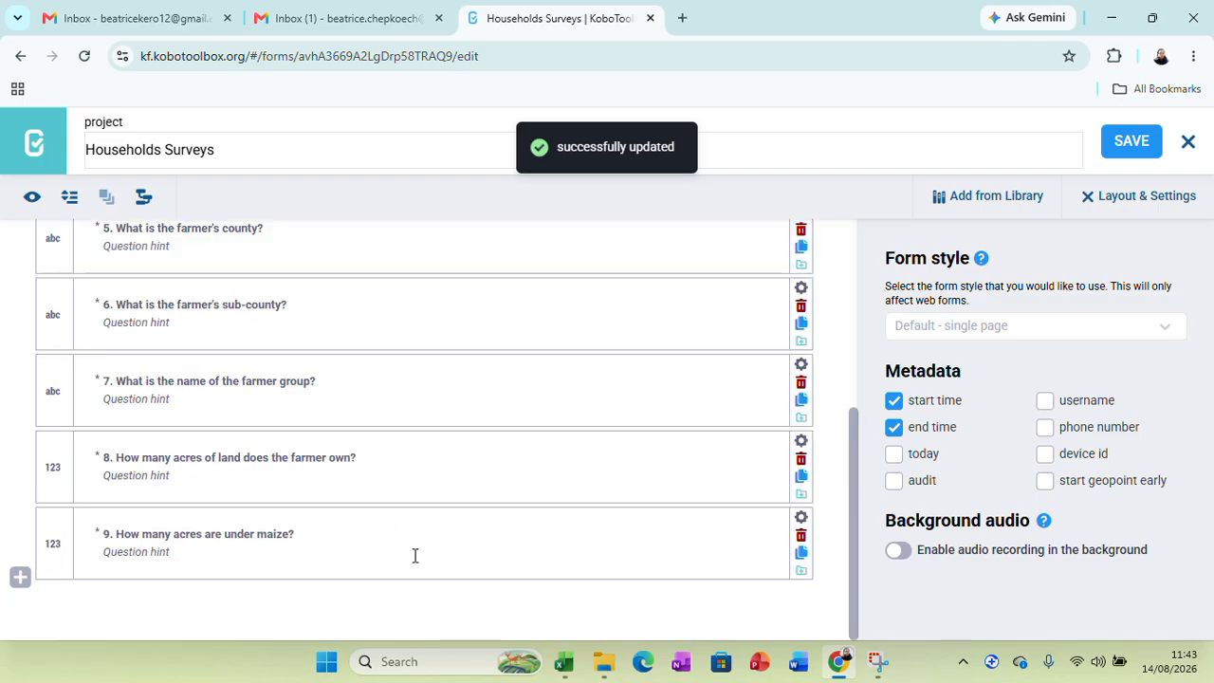
{"action": "left_click", "coordinate": [19, 575]}
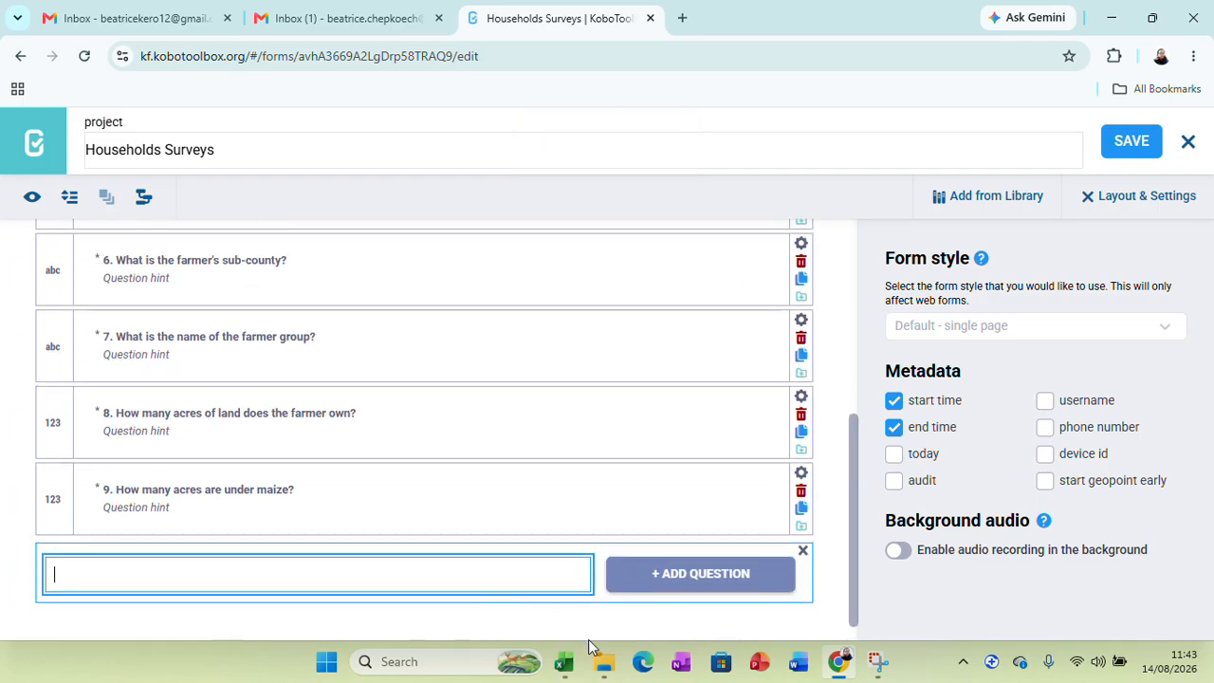
{"action": "mouse_move", "coordinate": [564, 667]}
{"action": "left_click", "coordinate": [581, 598]}
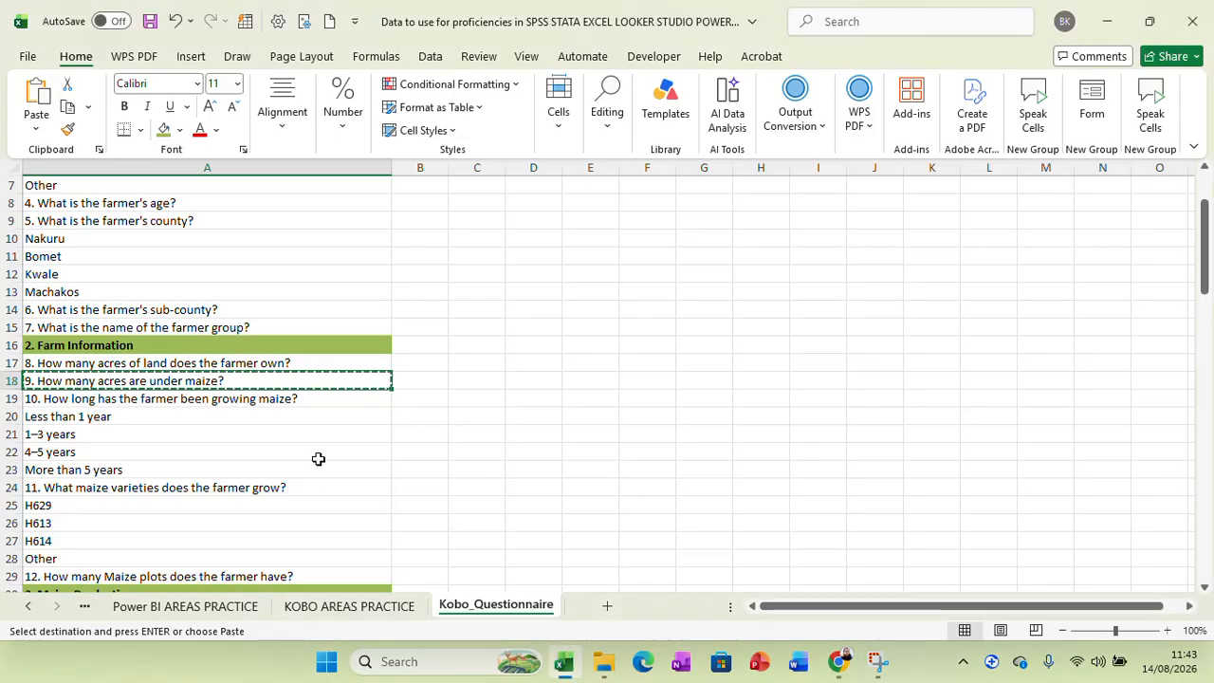
{"action": "scroll", "coordinate": [318, 459], "scroll_direction": "down", "scroll_amount": 2}
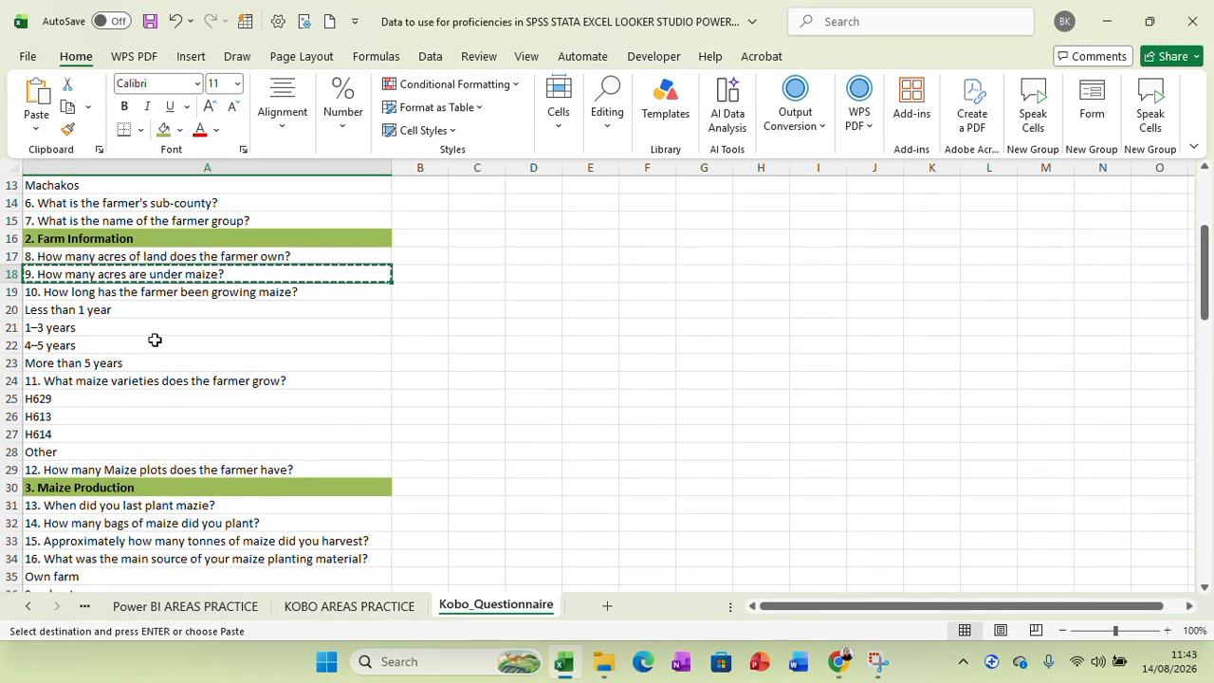
{"action": "left_click", "coordinate": [89, 291]}
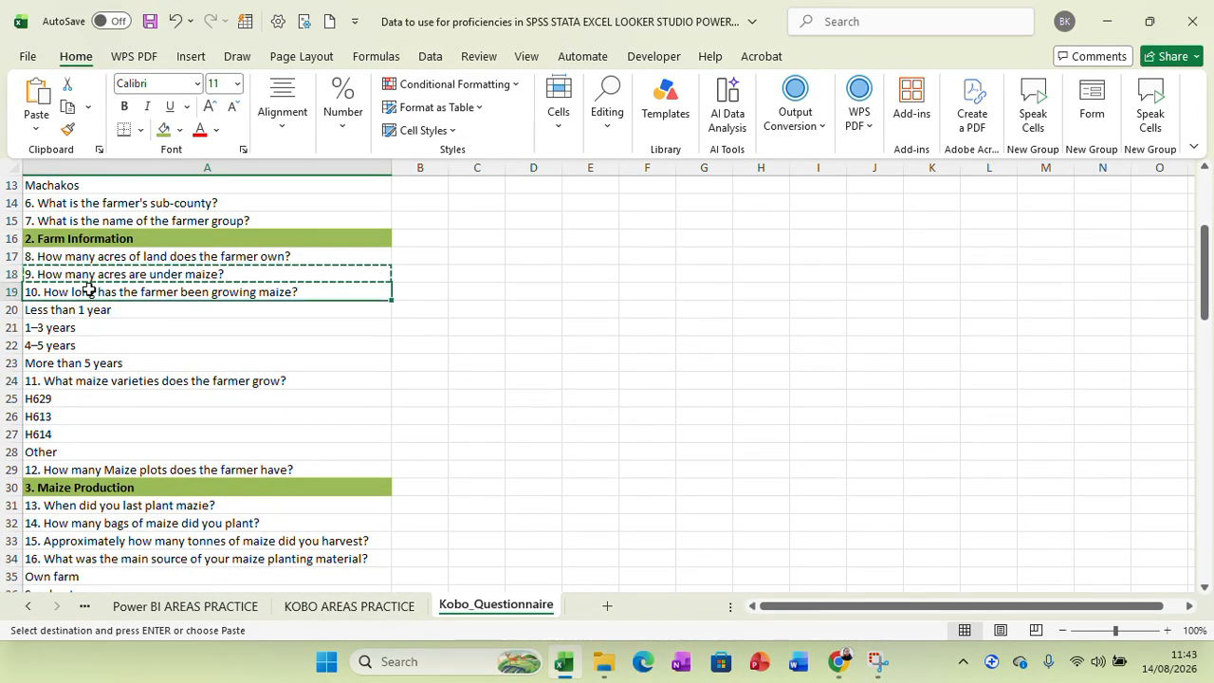
{"action": "right_click", "coordinate": [83, 291]}
{"action": "left_click", "coordinate": [123, 140]}
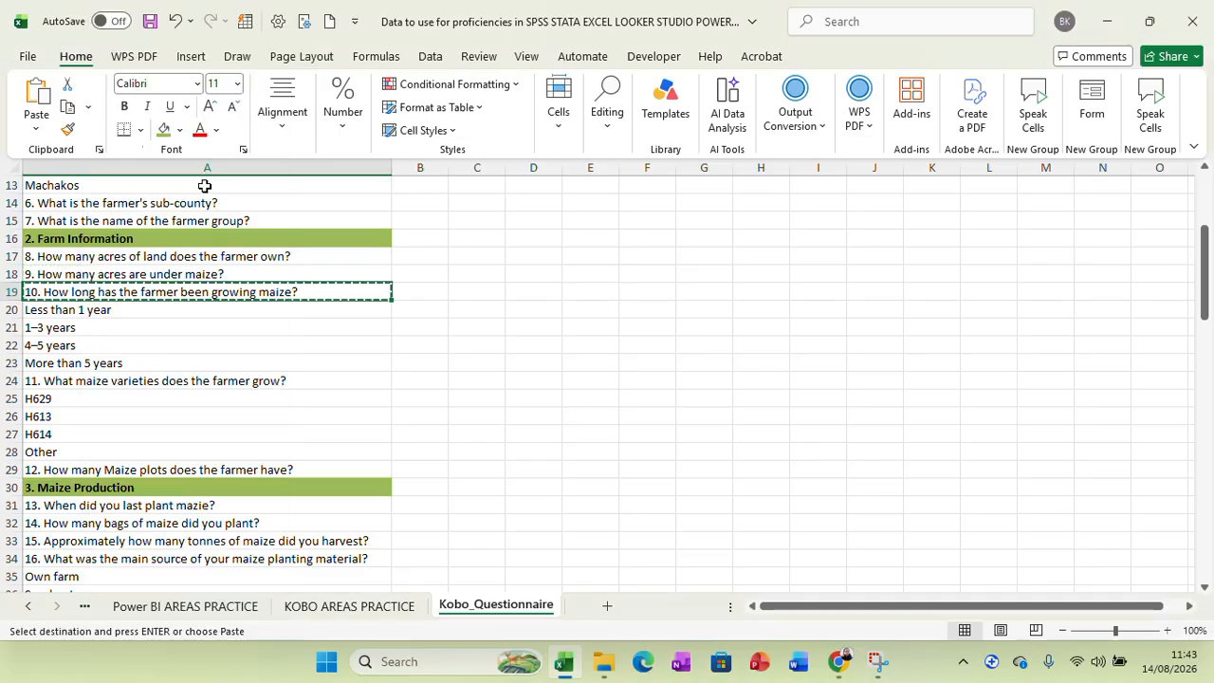
{"action": "left_click", "coordinate": [838, 661]}
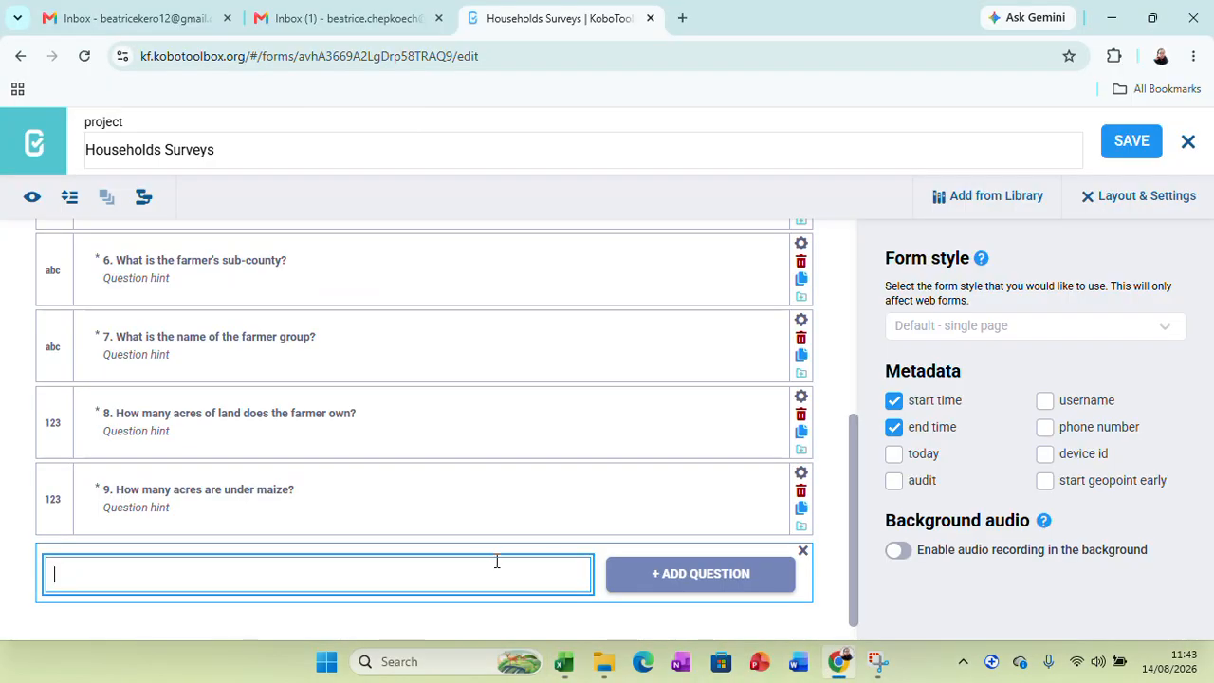
{"action": "key", "text": "ctrl+v"}
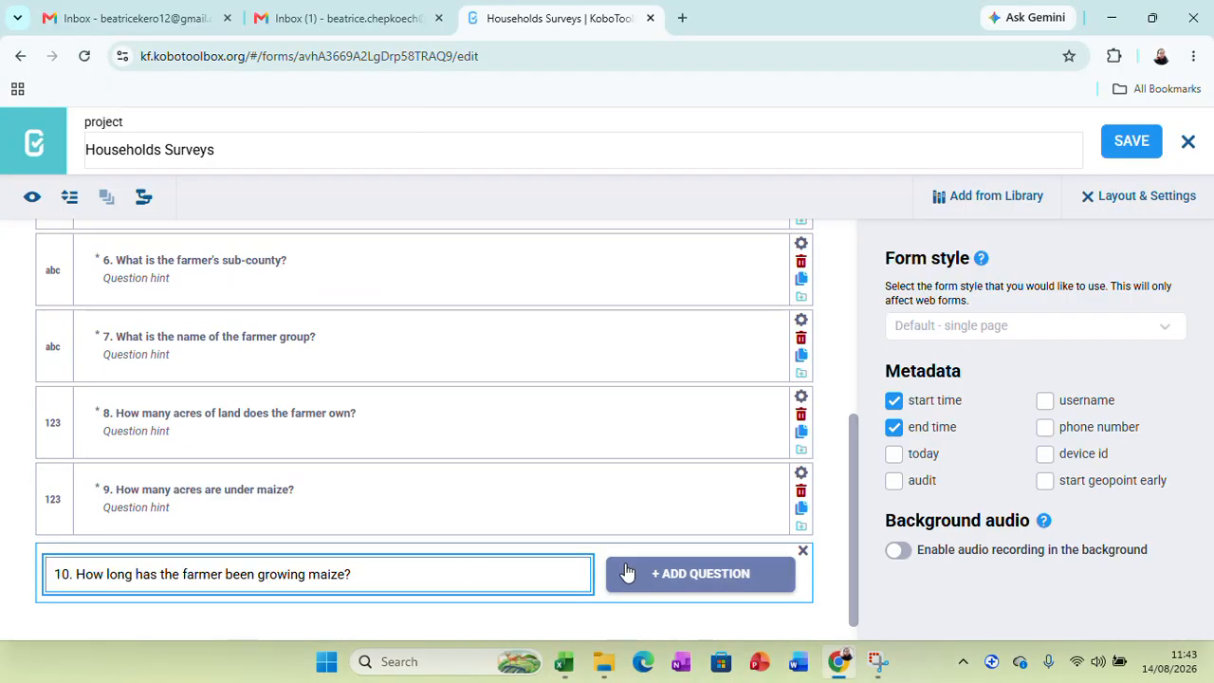
Add the maize growing duration question with the Select One type and copy "Less than 1 year" from the Excel questionnaire as its first option.
{"action": "left_click", "coordinate": [659, 575]}
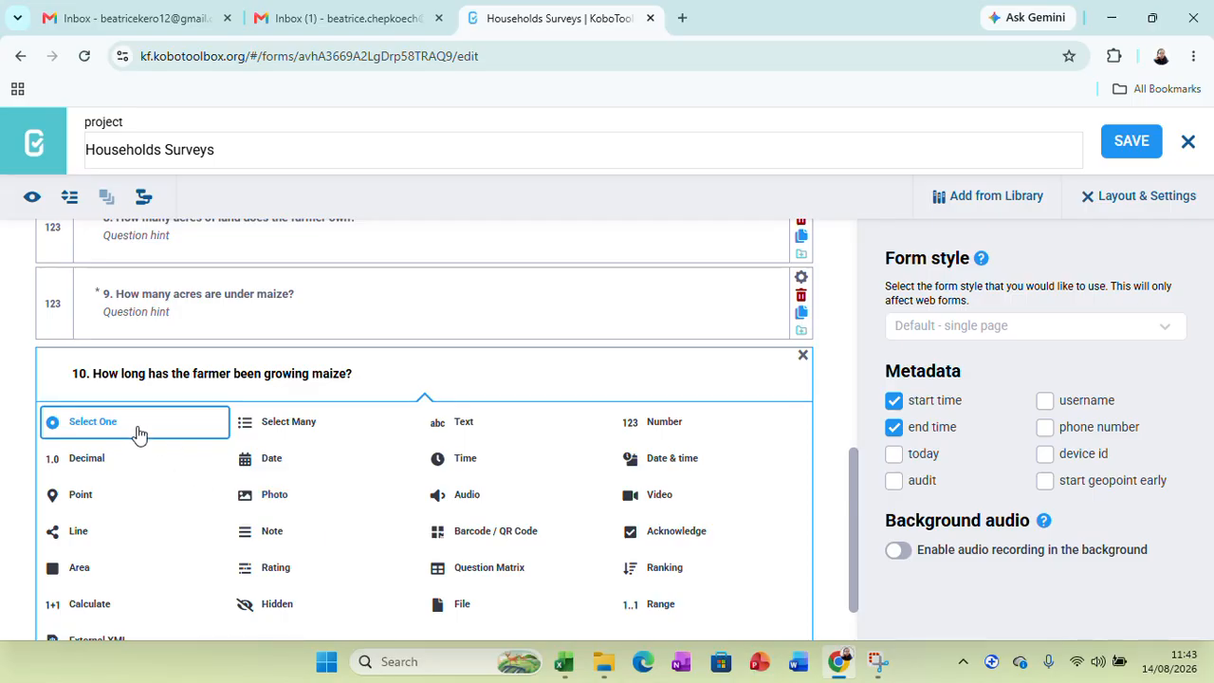
{"action": "left_click", "coordinate": [135, 431]}
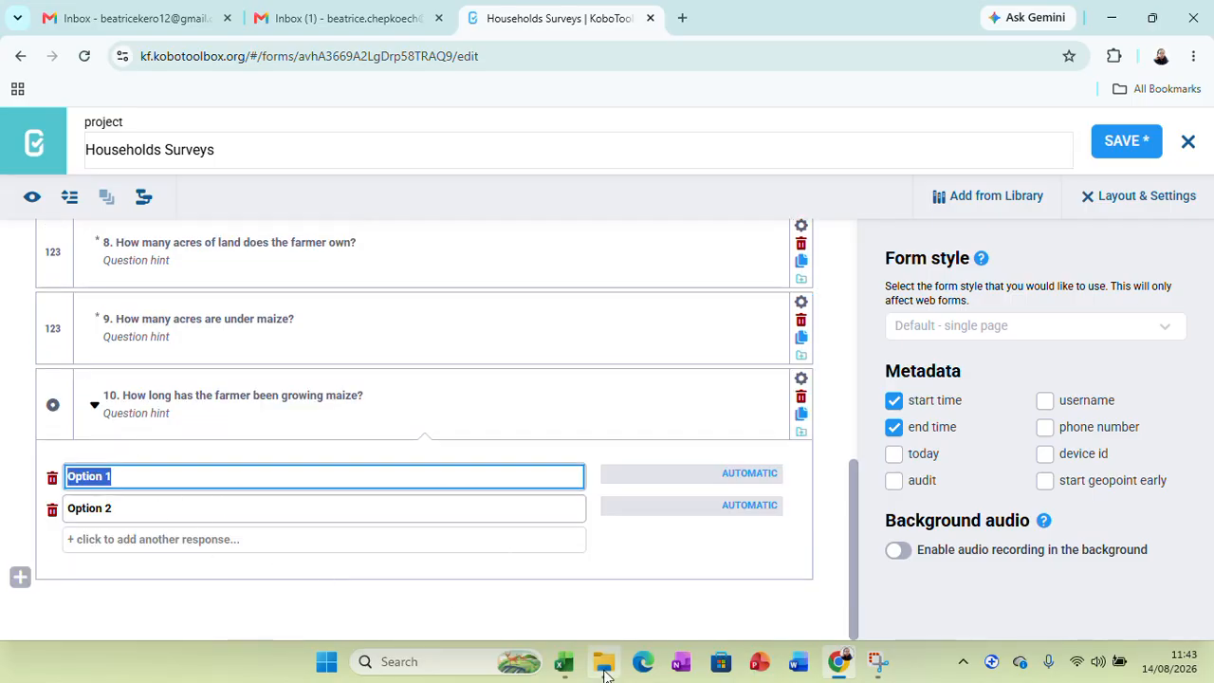
{"action": "left_click", "coordinate": [563, 662]}
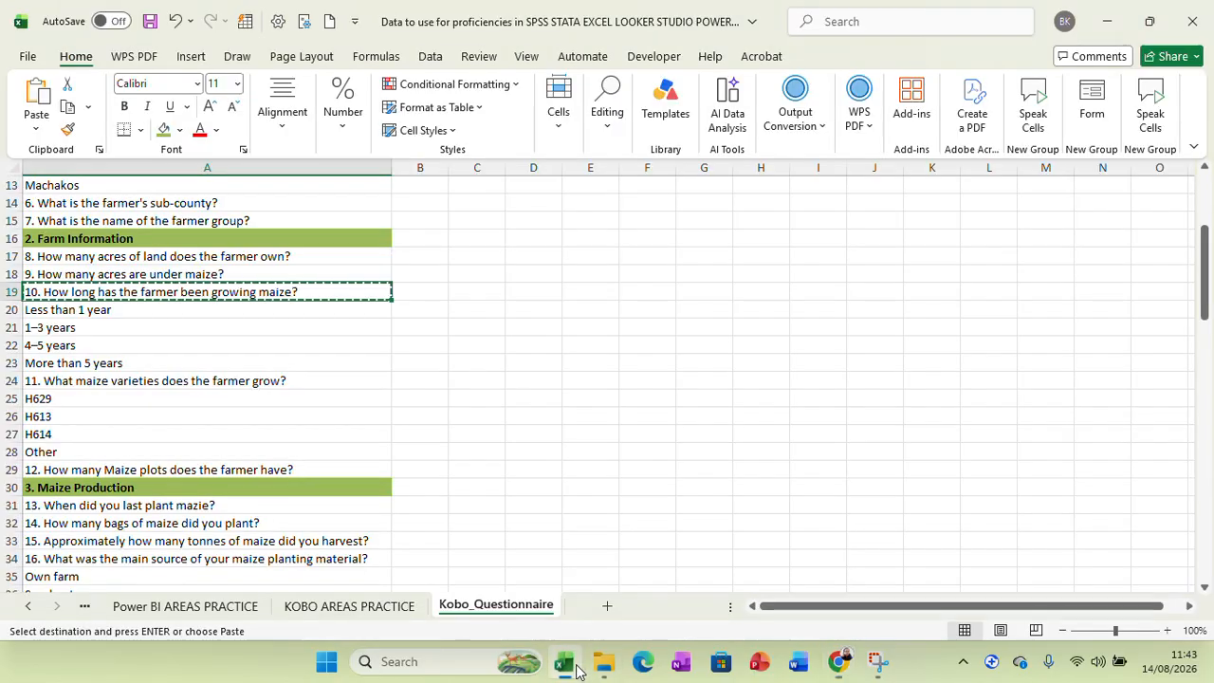
{"action": "right_click", "coordinate": [109, 312]}
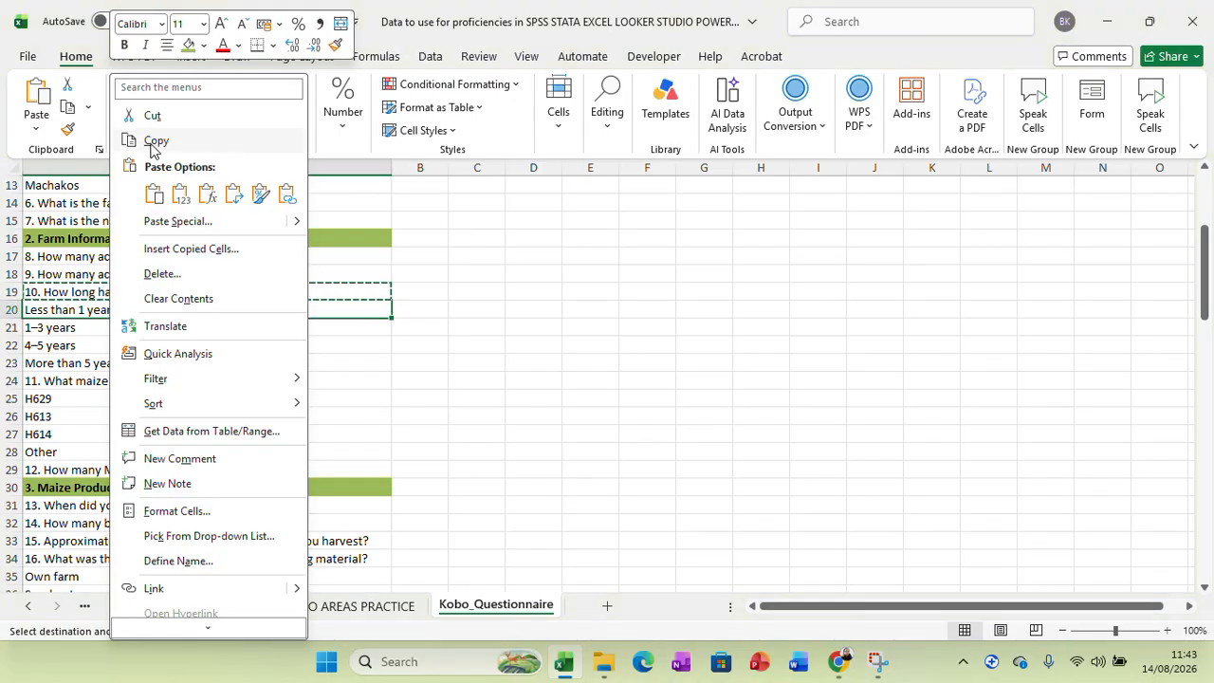
{"action": "left_click", "coordinate": [152, 142]}
{"action": "left_click", "coordinate": [850, 669]}
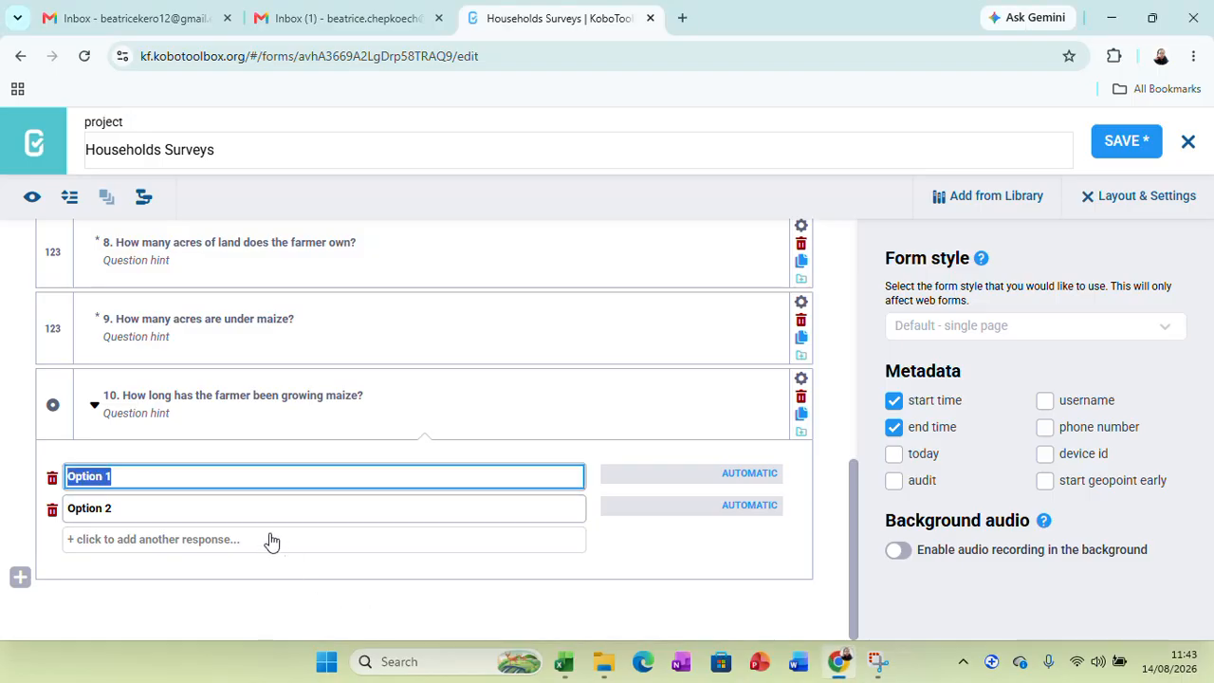
{"action": "key", "text": "ctrl+v"}
Replace the second option of the maize growing duration question with "1–3 years" copied from the Excel questionnaire.
{"action": "left_click", "coordinate": [197, 515]}
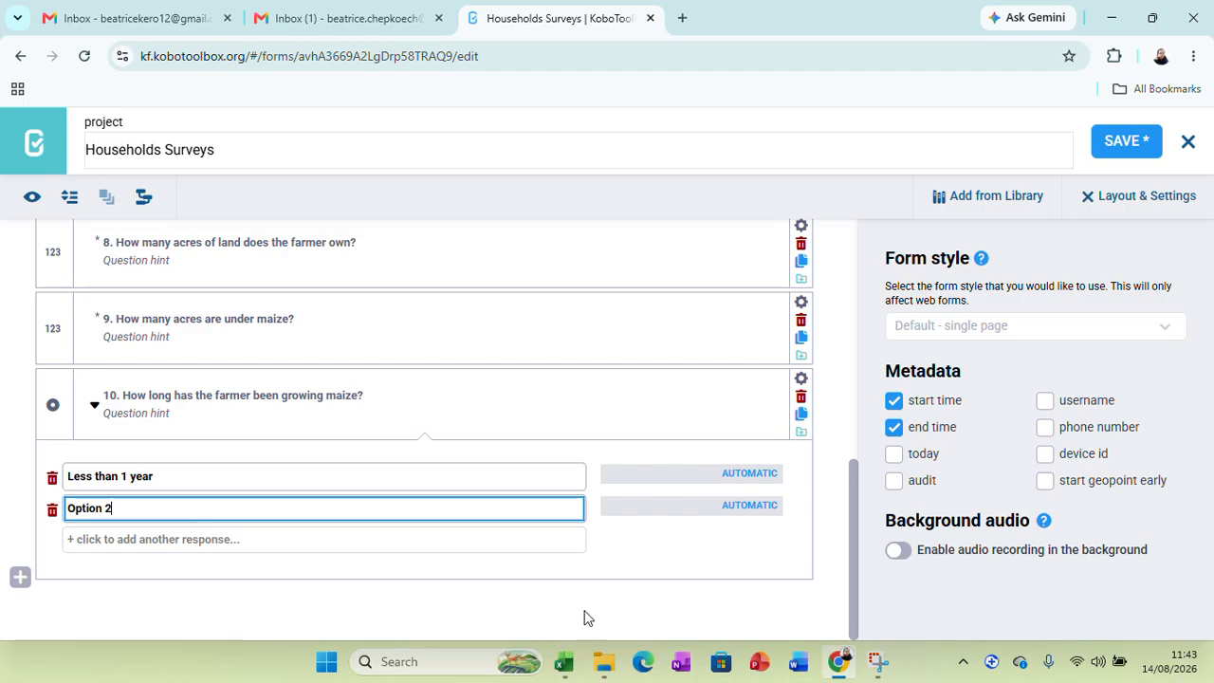
{"action": "left_click", "coordinate": [563, 675]}
{"action": "left_click", "coordinate": [88, 328]}
{"action": "right_click", "coordinate": [88, 328]}
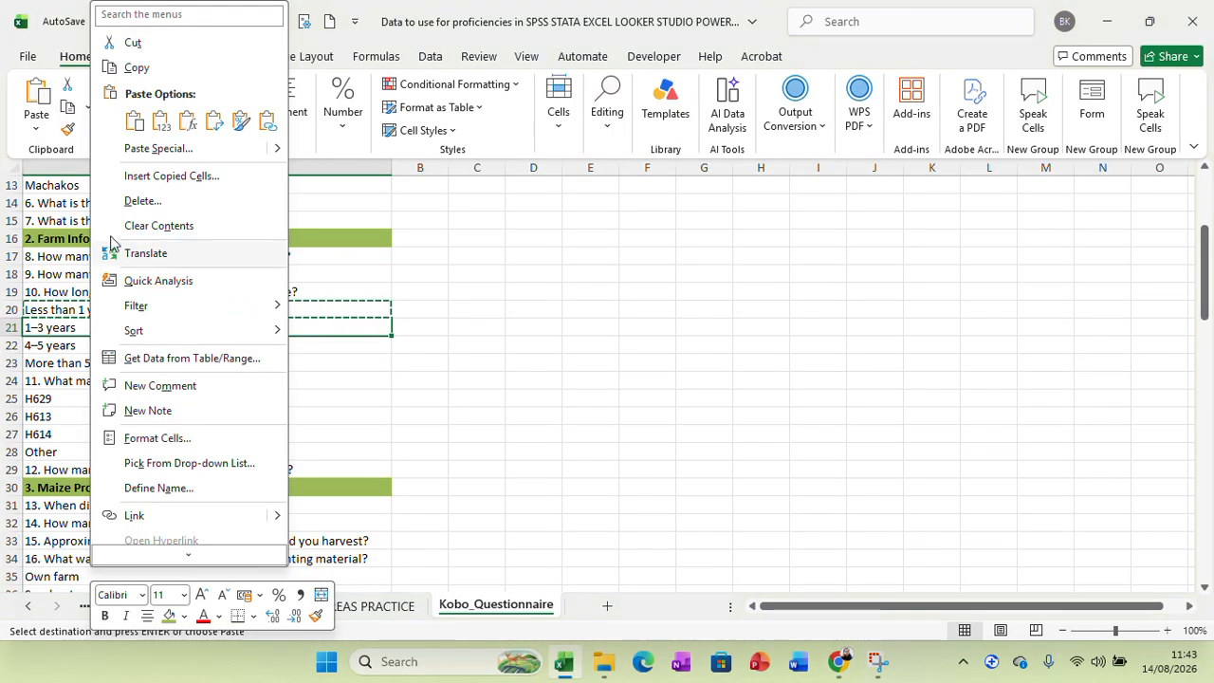
{"action": "left_click", "coordinate": [139, 72]}
{"action": "left_click", "coordinate": [838, 662]}
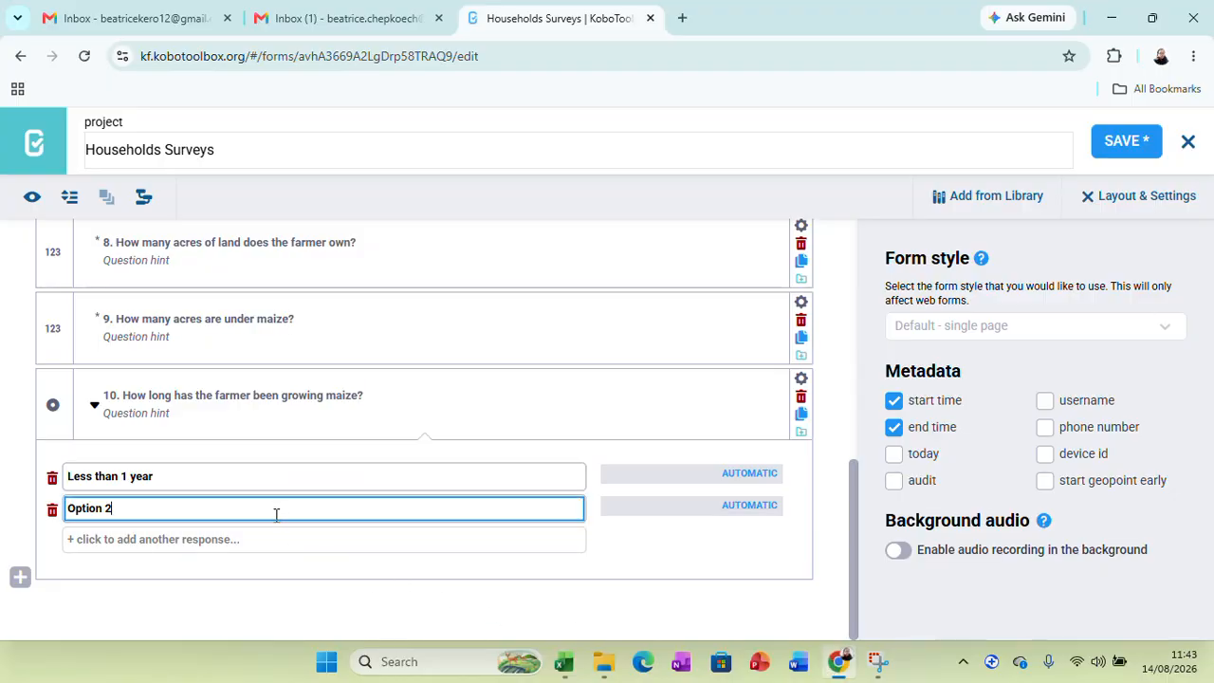
{"action": "left_click_drag", "start_coordinate": [55, 516], "coordinate": [52, 517]}
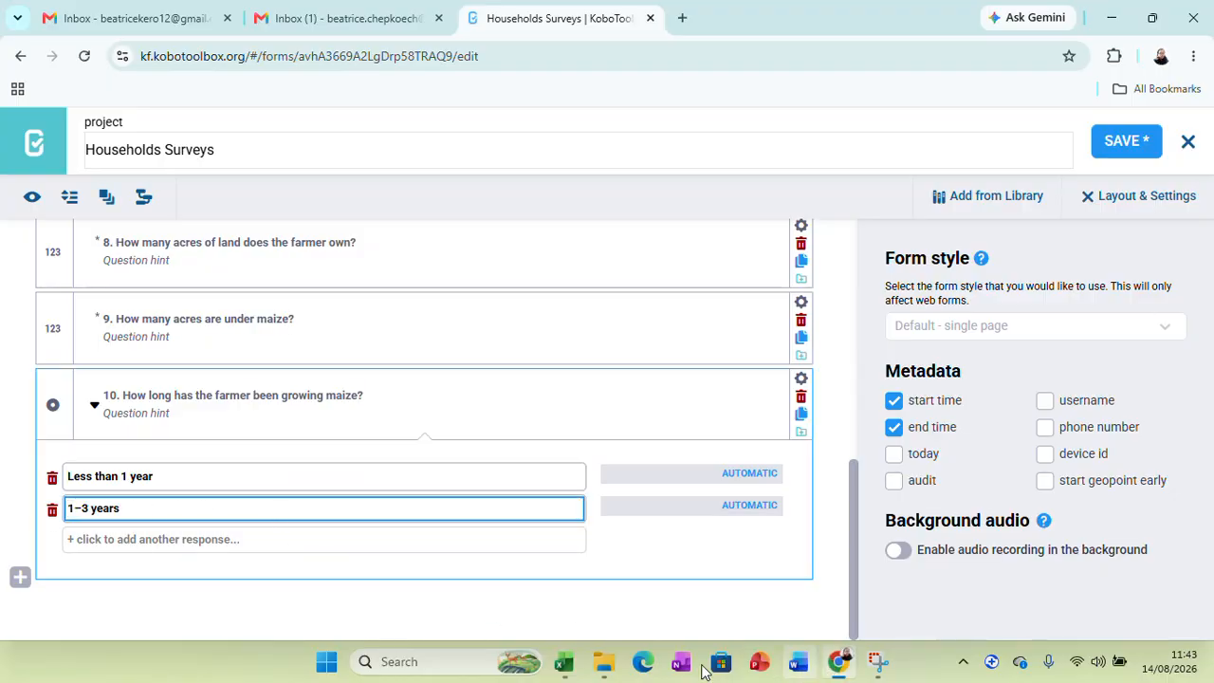
Copy "4–5 years" from the Excel questionnaire into a new third option of the maize growing duration question in KoboToolbox.
{"action": "mouse_move", "coordinate": [563, 661]}
{"action": "left_click", "coordinate": [575, 609]}
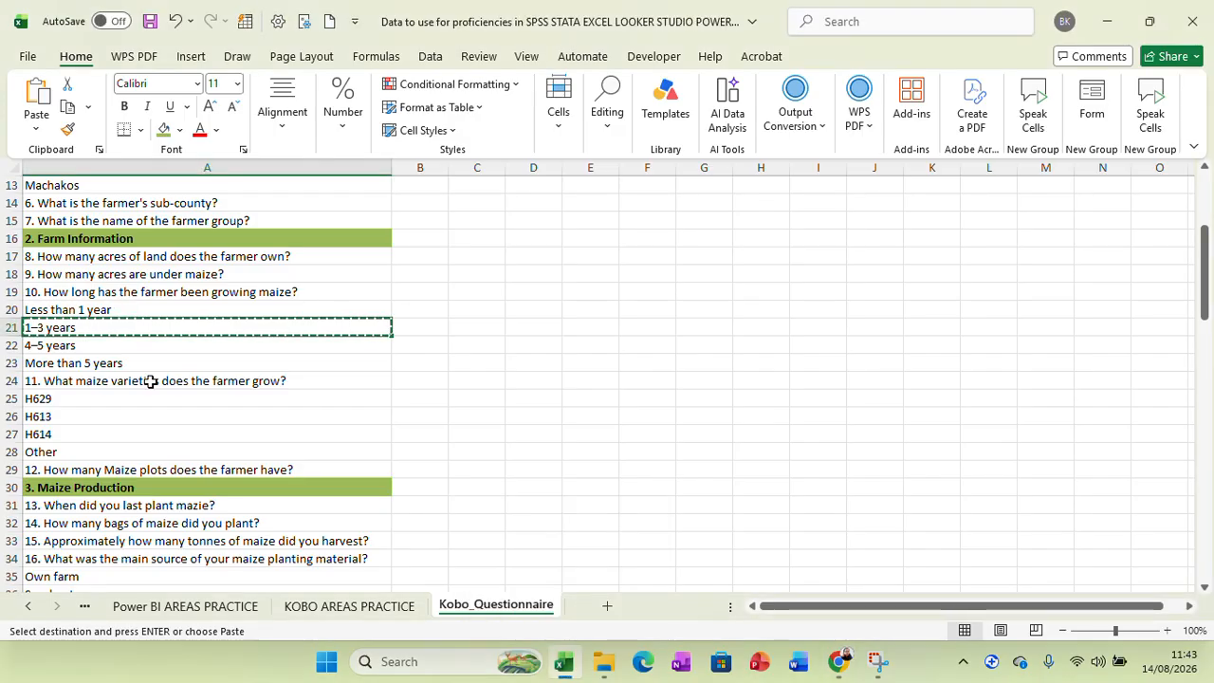
{"action": "left_click", "coordinate": [78, 347]}
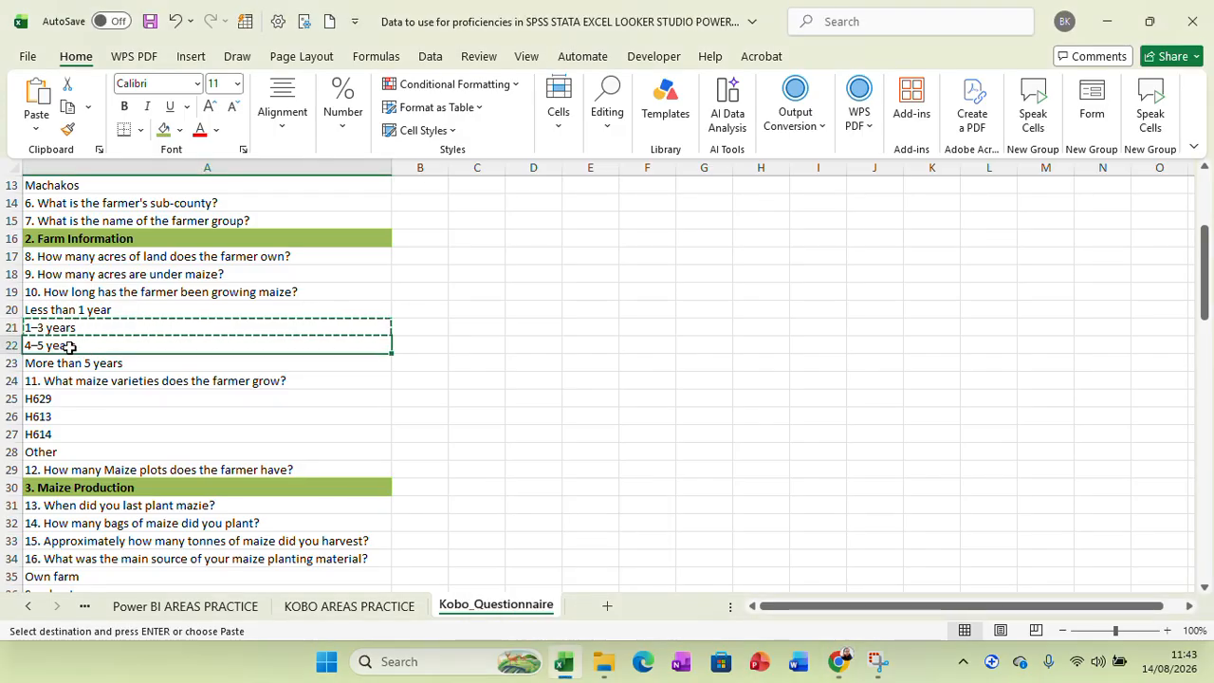
{"action": "right_click", "coordinate": [70, 348]}
{"action": "left_click", "coordinate": [106, 66]}
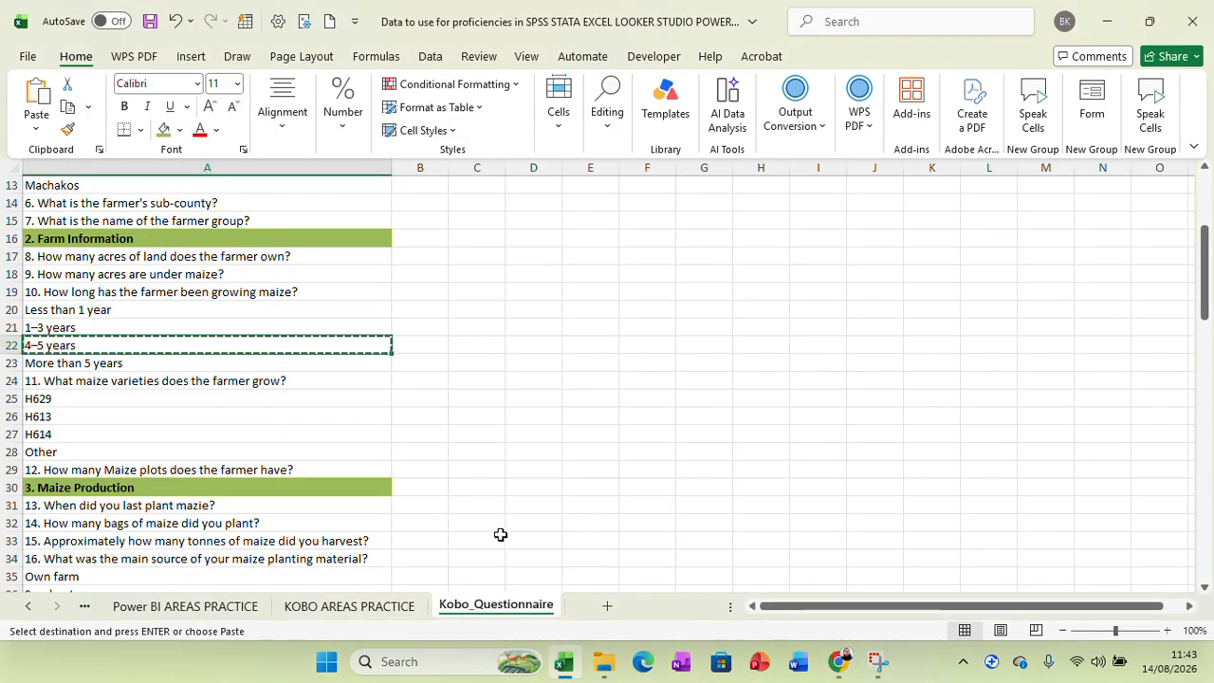
{"action": "left_click", "coordinate": [838, 662]}
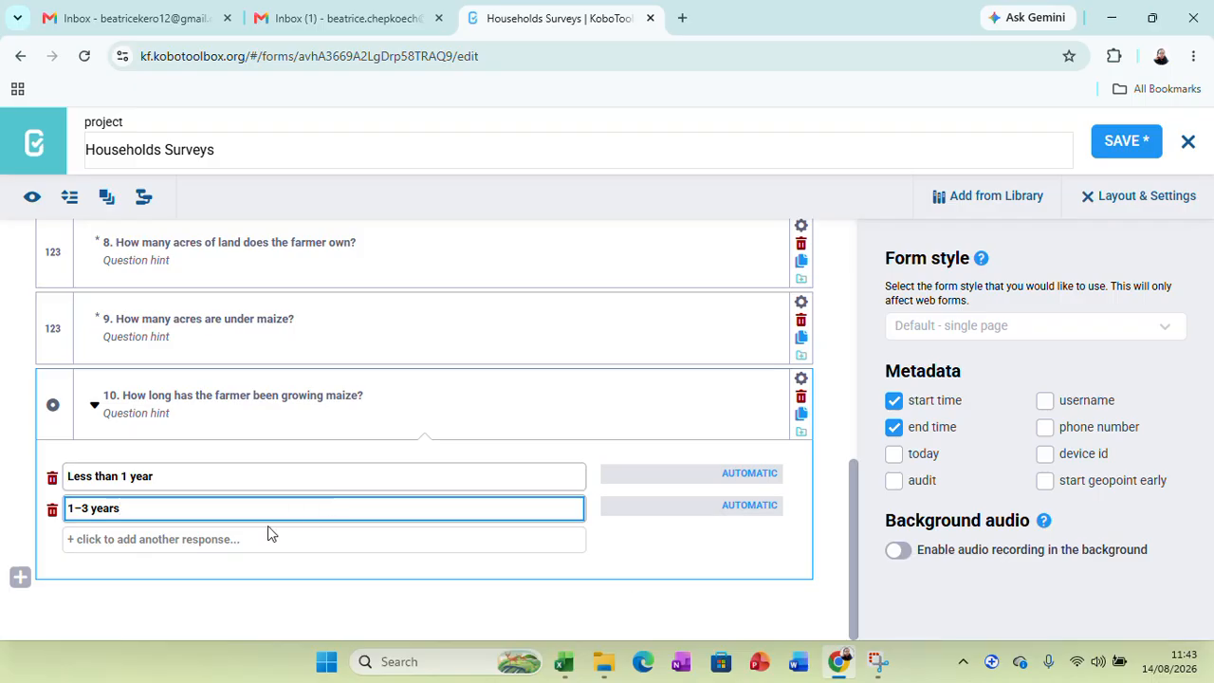
{"action": "left_click", "coordinate": [84, 539]}
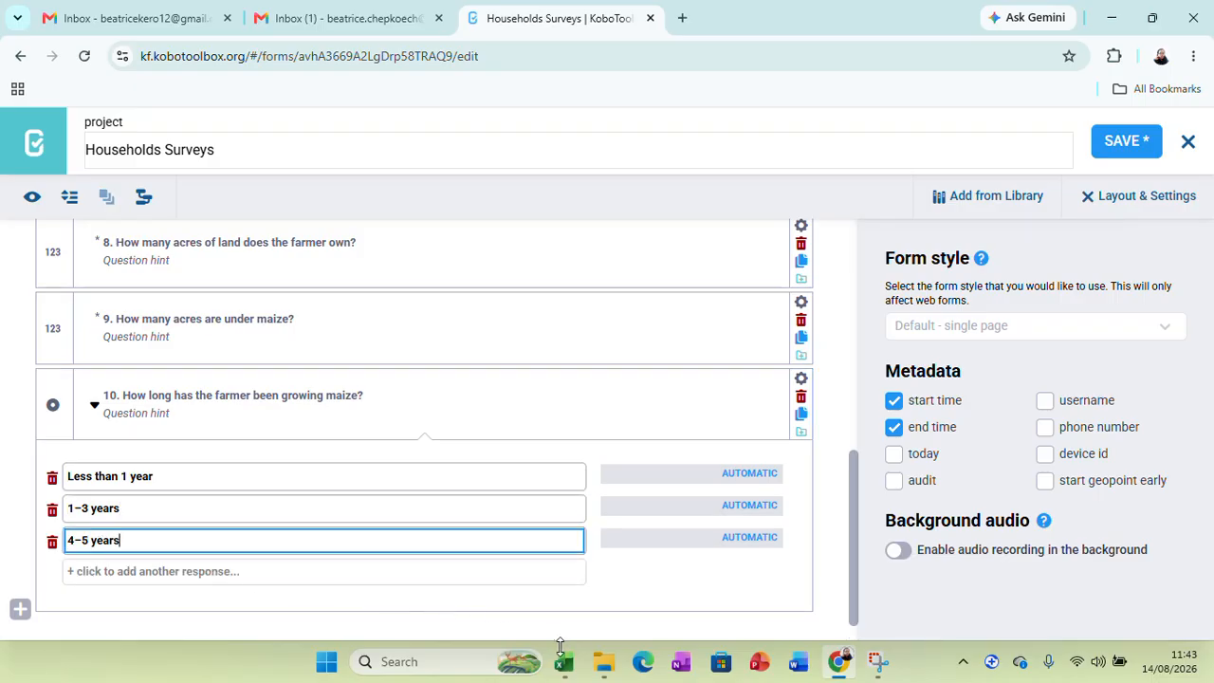
Copy "More than 5 years" from the Excel questionnaire into a new fourth option of the maize growing duration question in KoboToolbox.
{"action": "mouse_move", "coordinate": [562, 651]}
{"action": "left_click", "coordinate": [617, 577]}
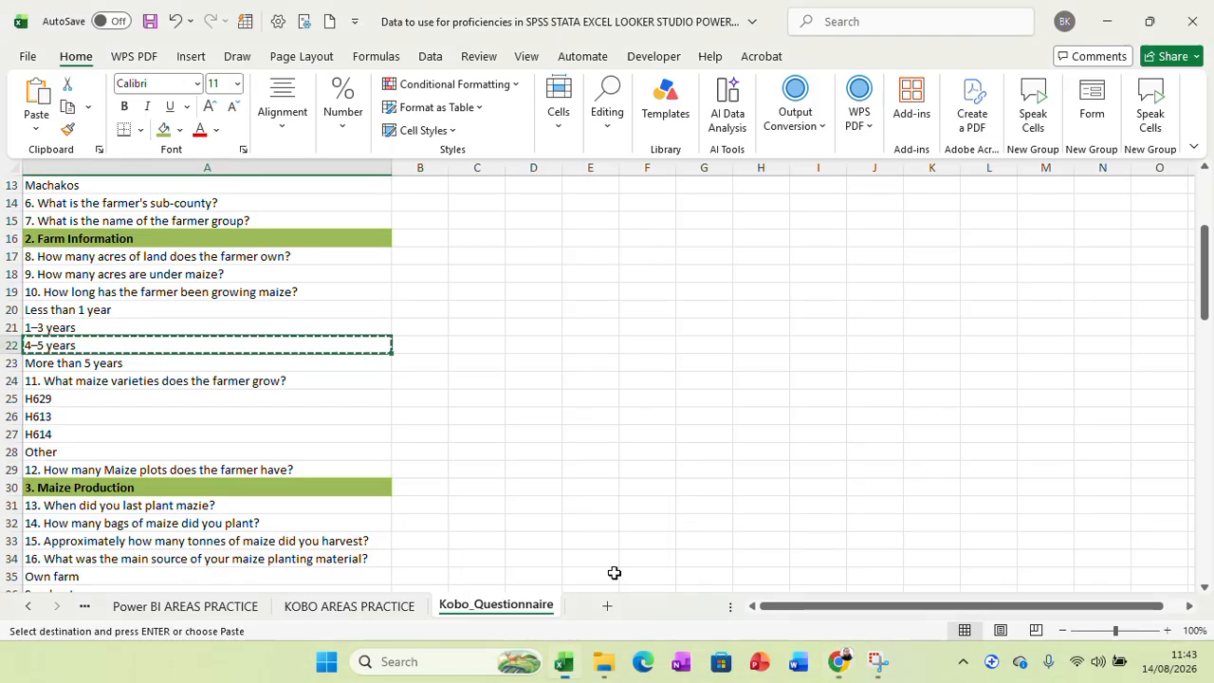
{"action": "left_click", "coordinate": [63, 360]}
{"action": "right_click", "coordinate": [63, 359]}
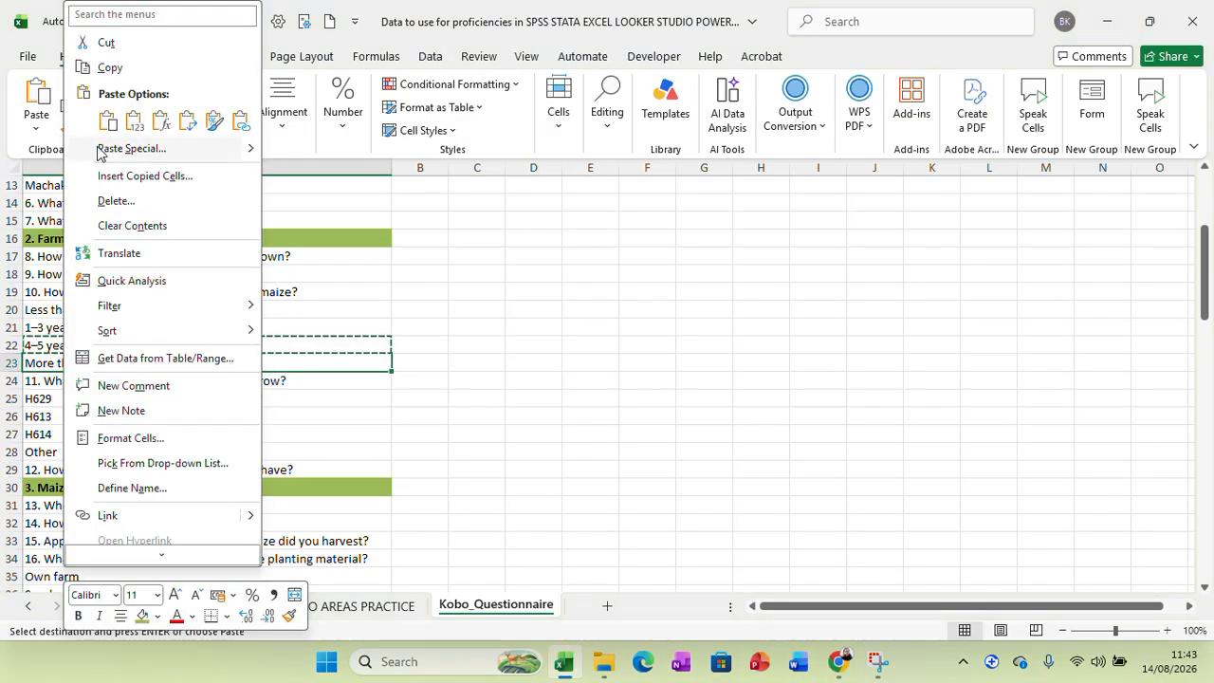
{"action": "left_click", "coordinate": [106, 71]}
{"action": "left_click", "coordinate": [830, 669]}
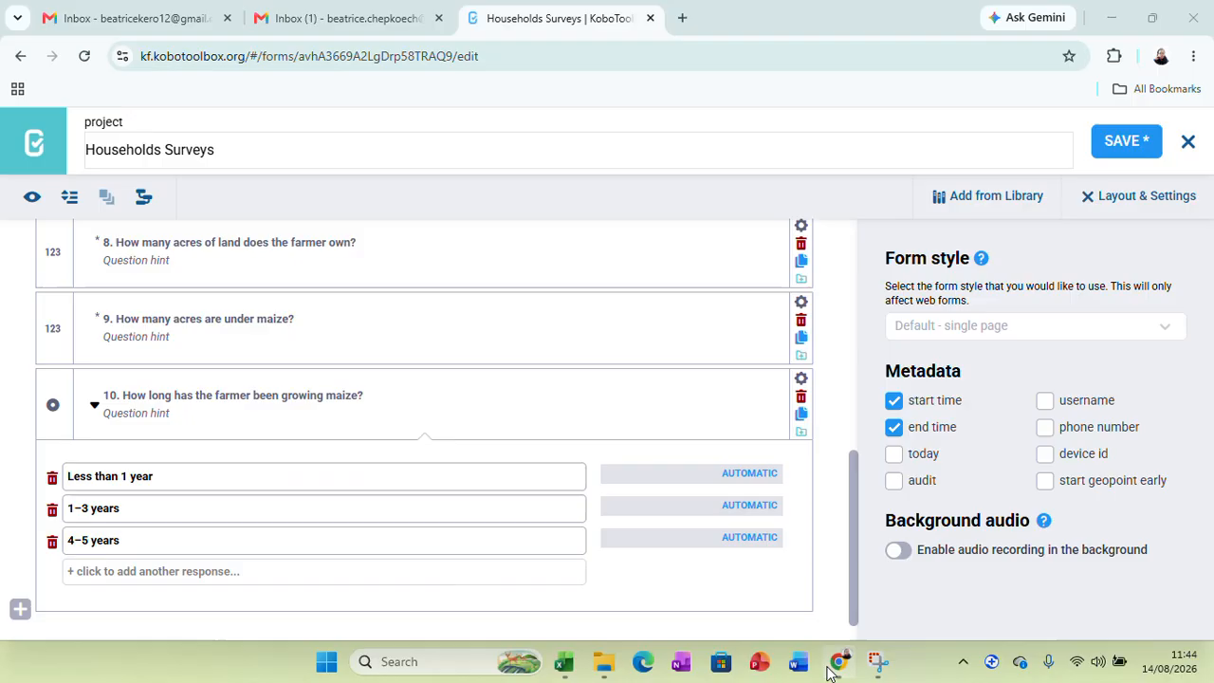
{"action": "left_click", "coordinate": [143, 574]}
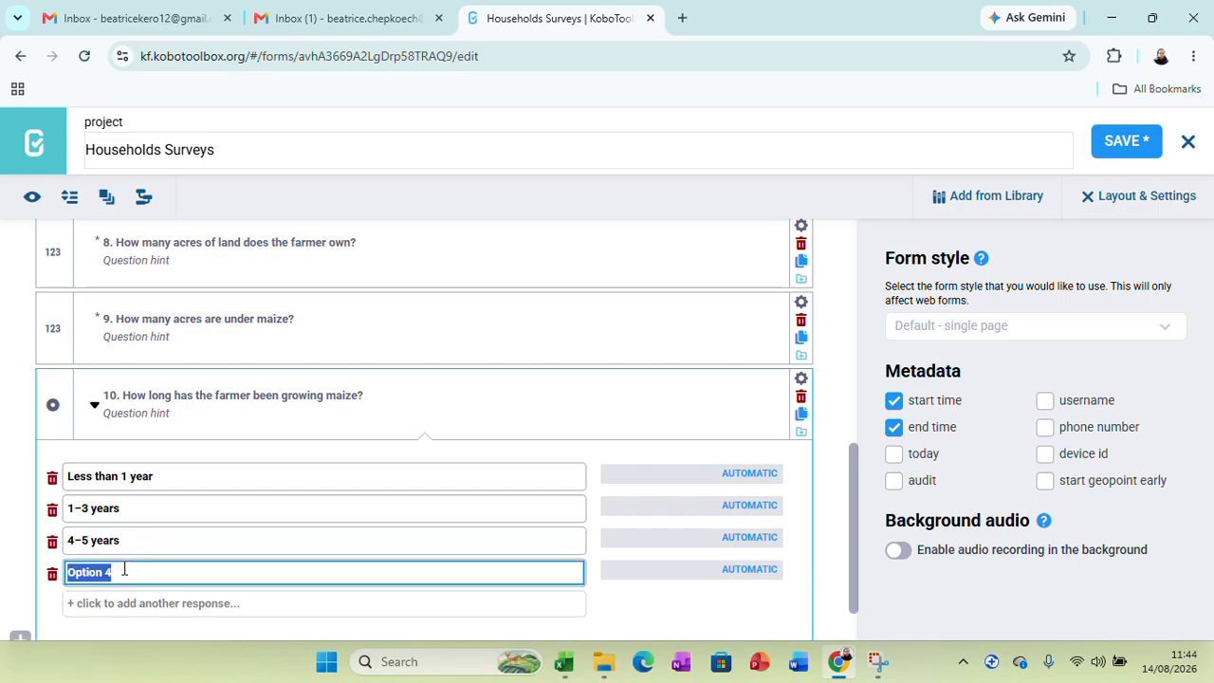
{"action": "key", "text": "ctrl+v"}
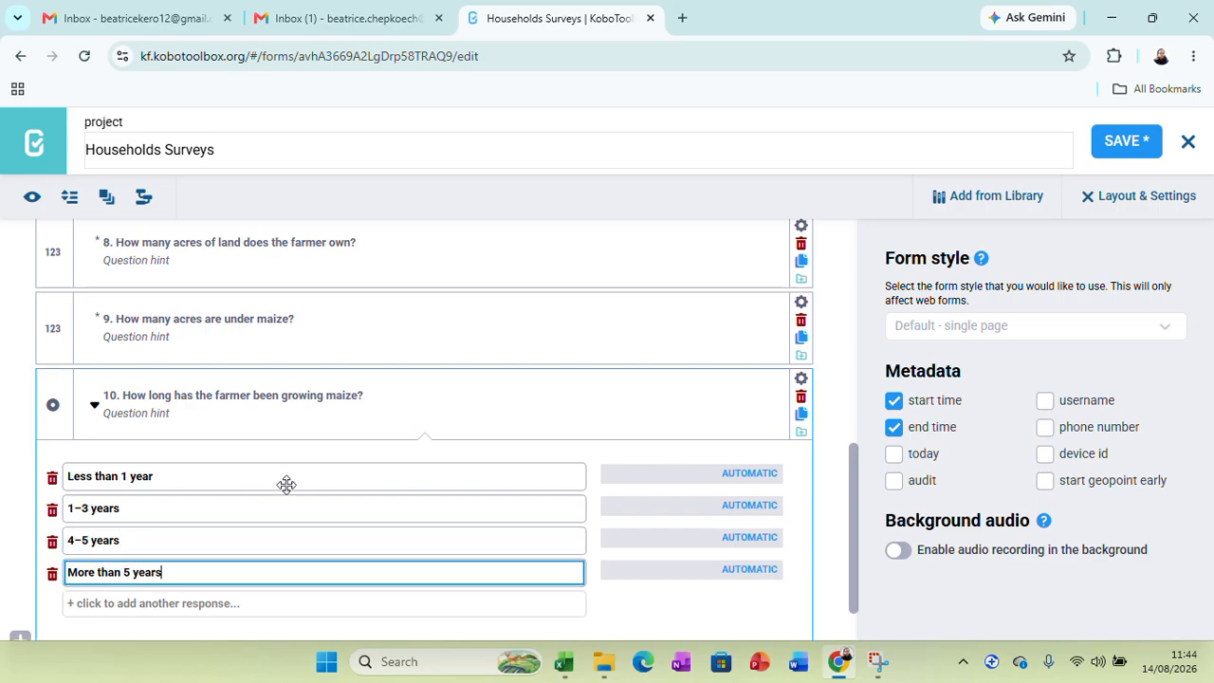
Make the response to the maize growing duration question mandatory and save the form.
{"action": "left_click", "coordinate": [497, 399]}
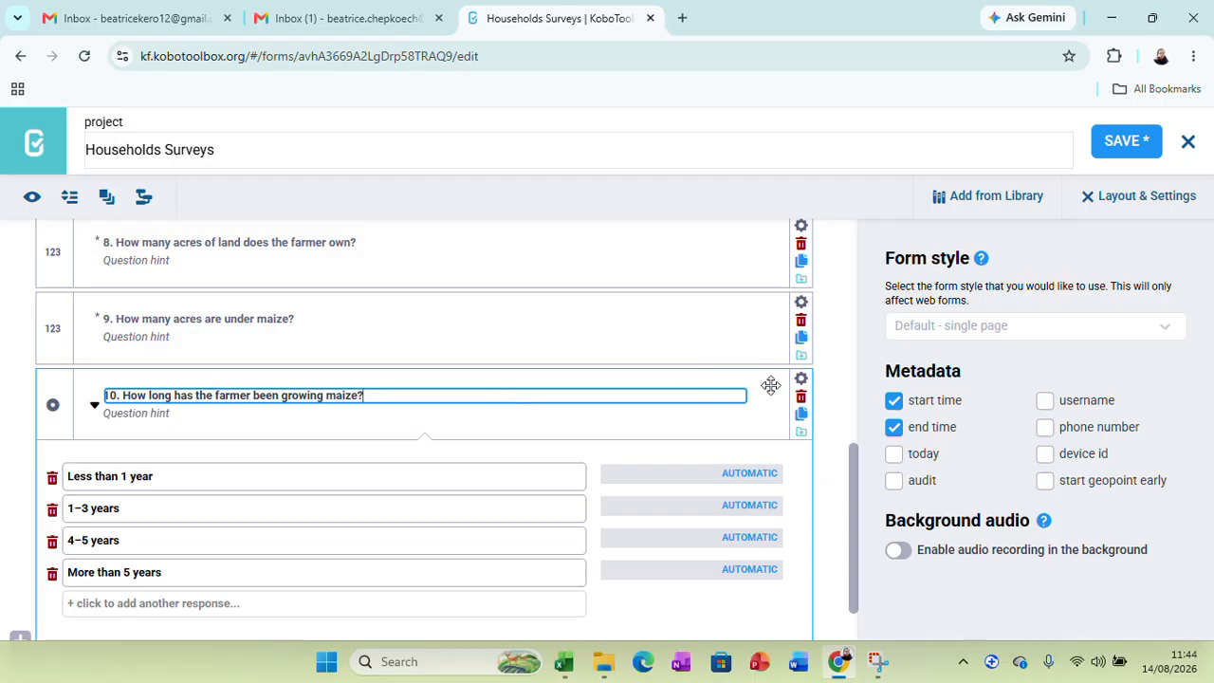
{"action": "left_click", "coordinate": [801, 380]}
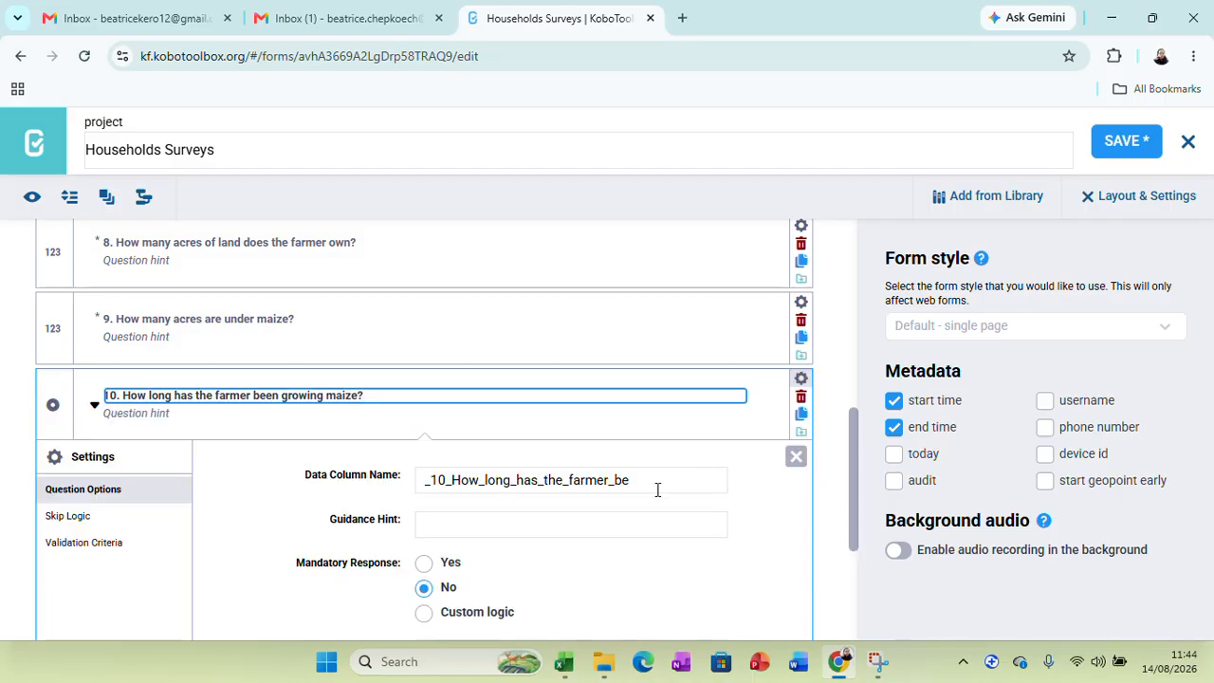
{"action": "left_click", "coordinate": [425, 567]}
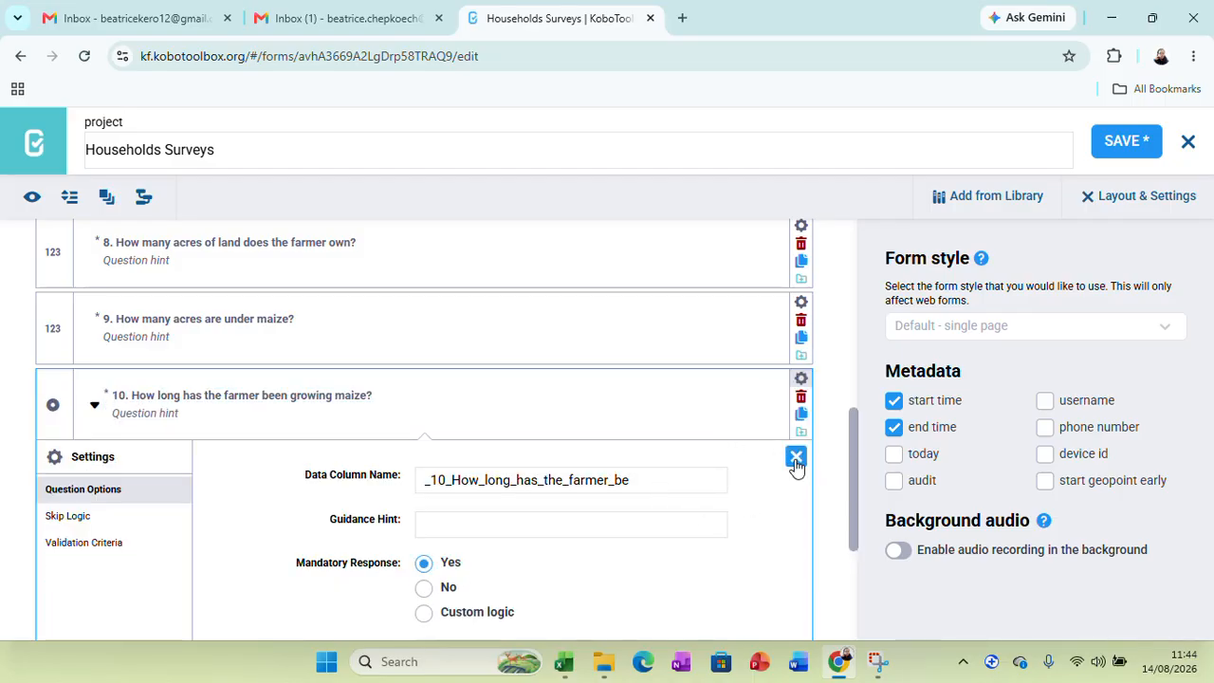
{"action": "left_click", "coordinate": [796, 459]}
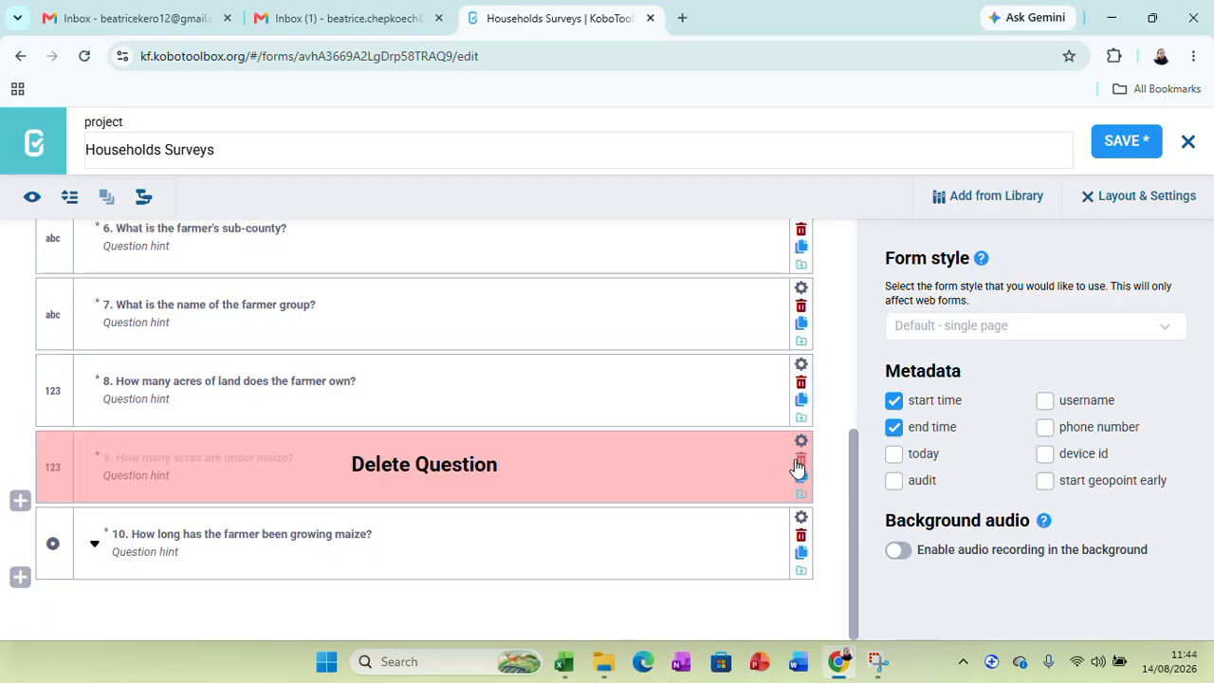
{"action": "left_click", "coordinate": [1122, 142]}
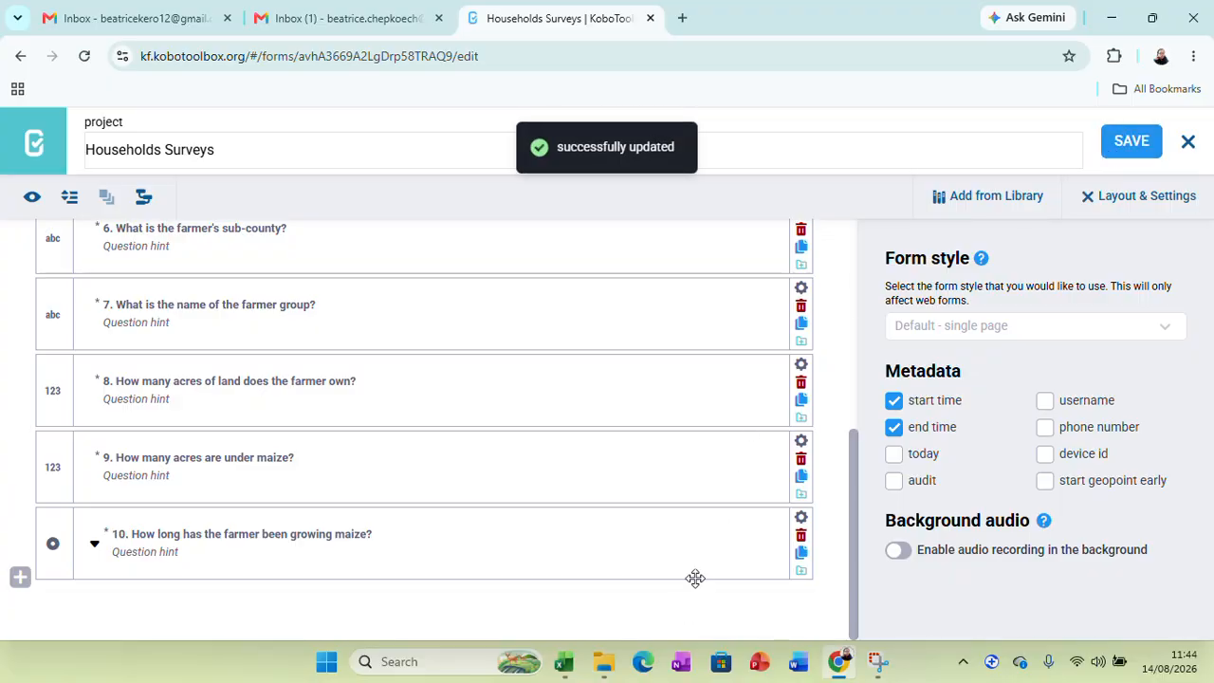
Add "11. What maize varieties does the farmer grow?", copied from the Excel questionnaire, as a Select One question at the end of the KoboToolbox form.
{"action": "left_click", "coordinate": [21, 581]}
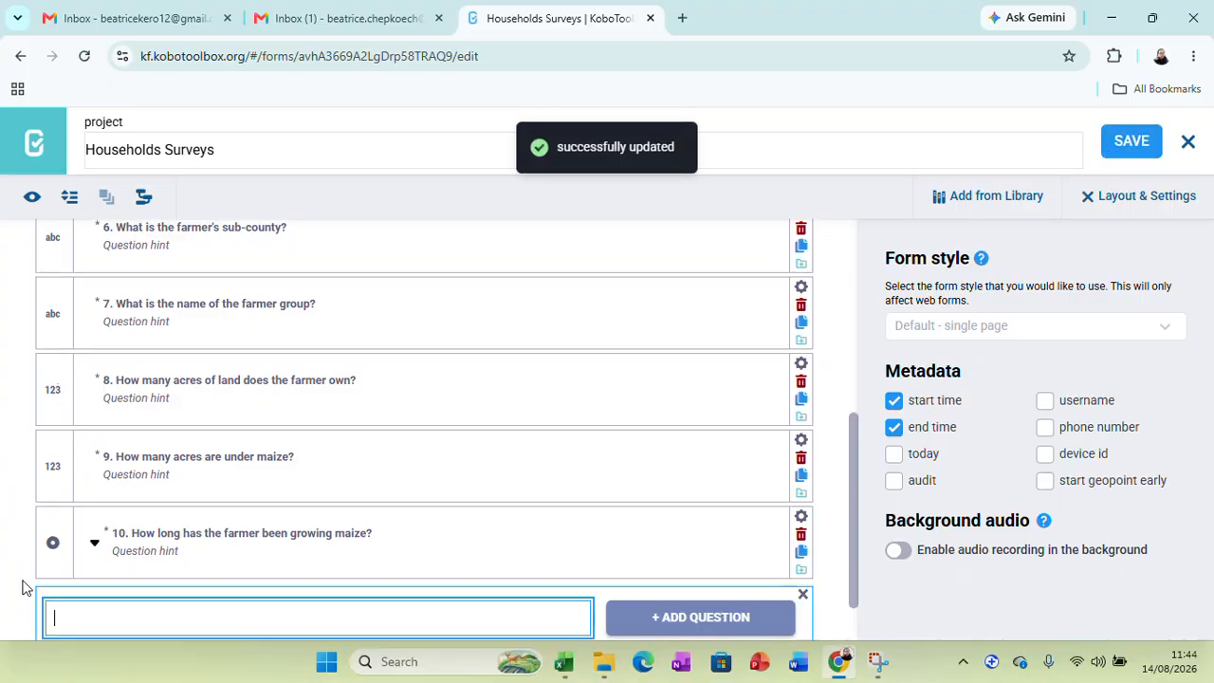
{"action": "mouse_move", "coordinate": [561, 670]}
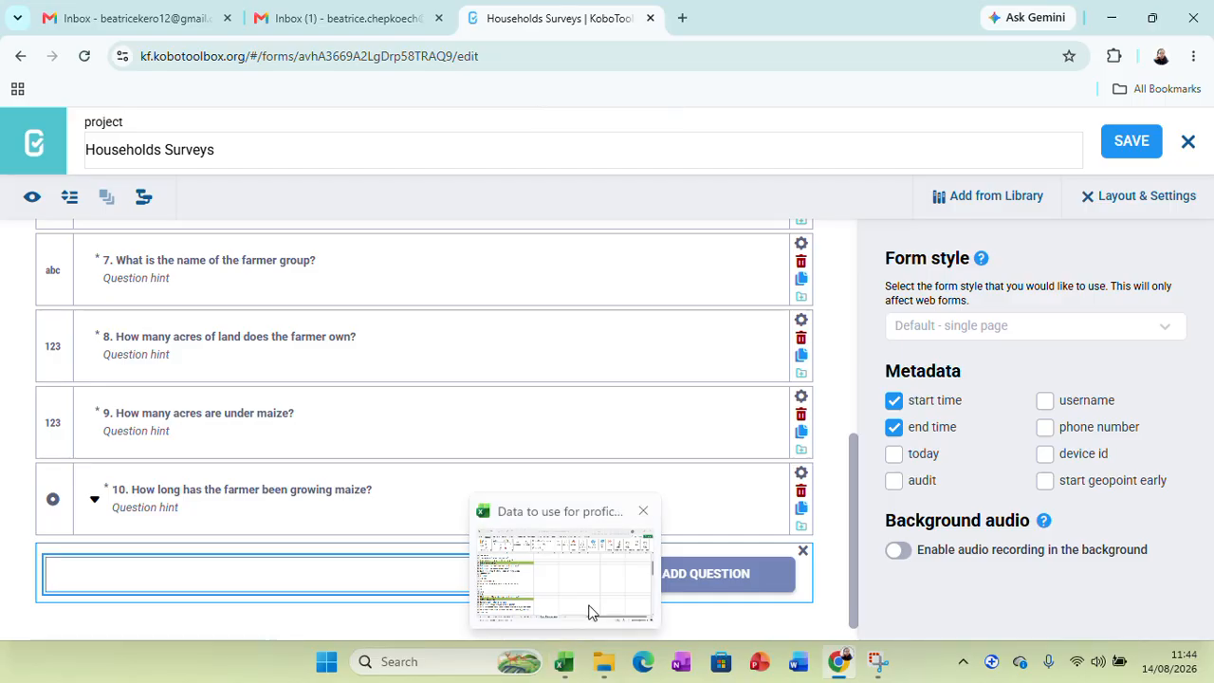
{"action": "left_click", "coordinate": [591, 613]}
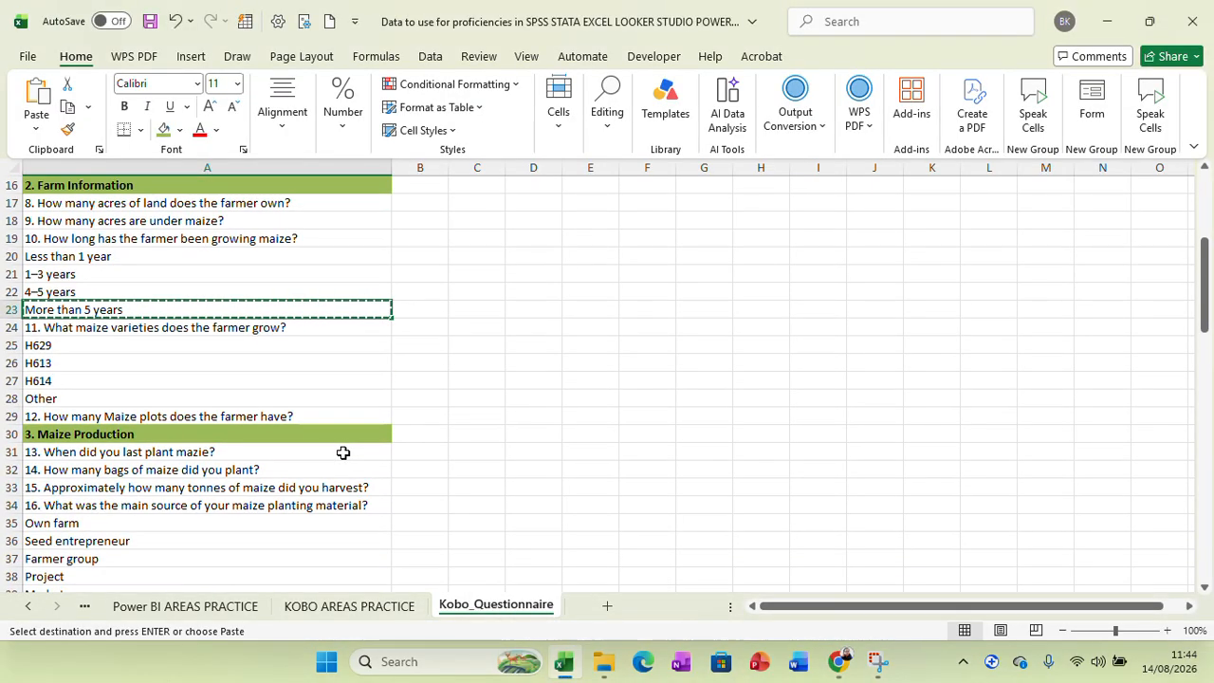
{"action": "left_click", "coordinate": [198, 328]}
{"action": "right_click", "coordinate": [202, 336]}
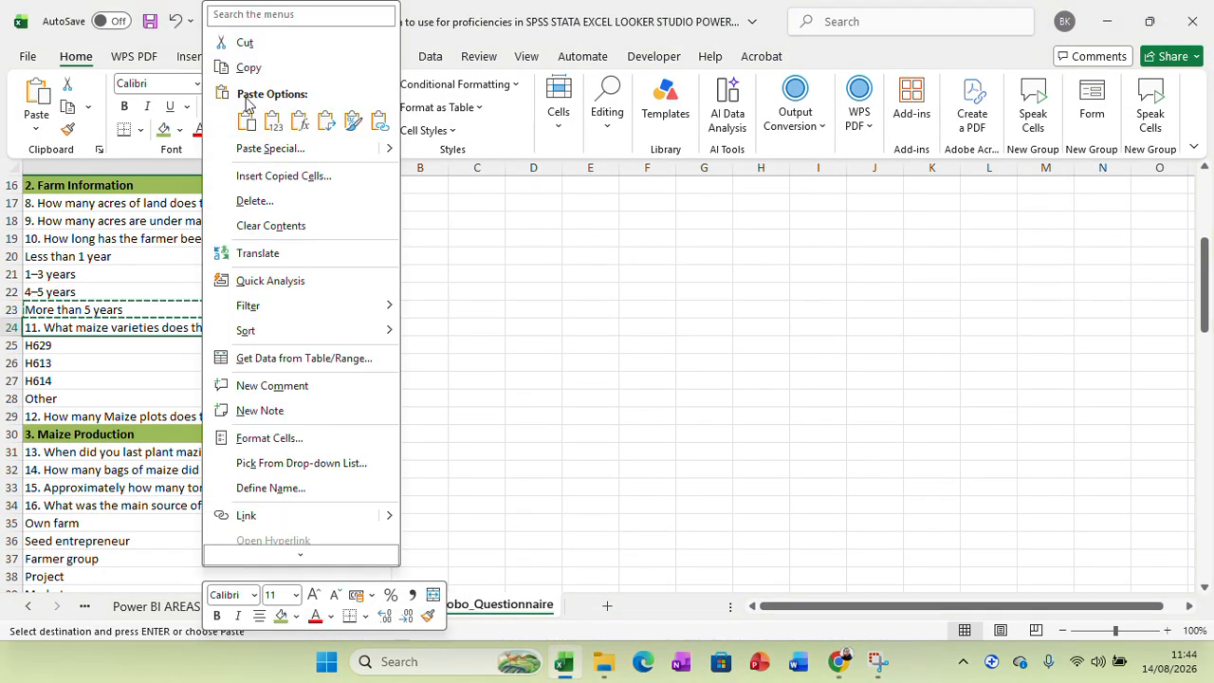
{"action": "left_click", "coordinate": [249, 67]}
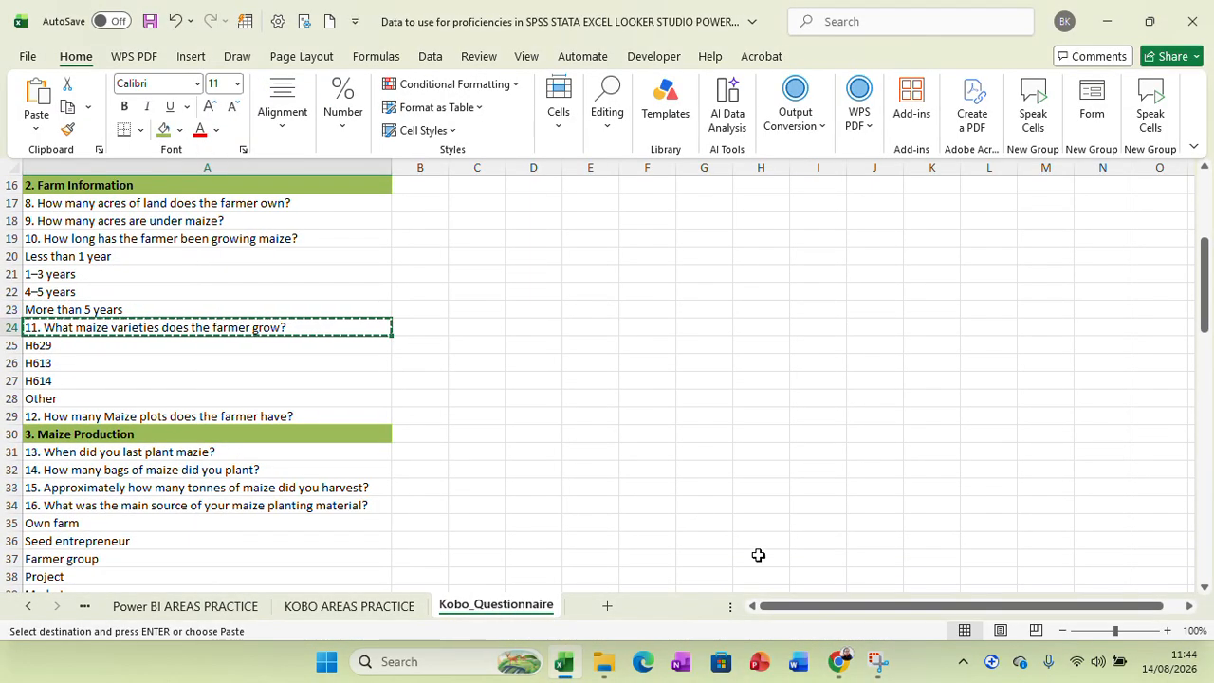
{"action": "left_click", "coordinate": [840, 662]}
{"action": "key", "text": "ctrl+v"}
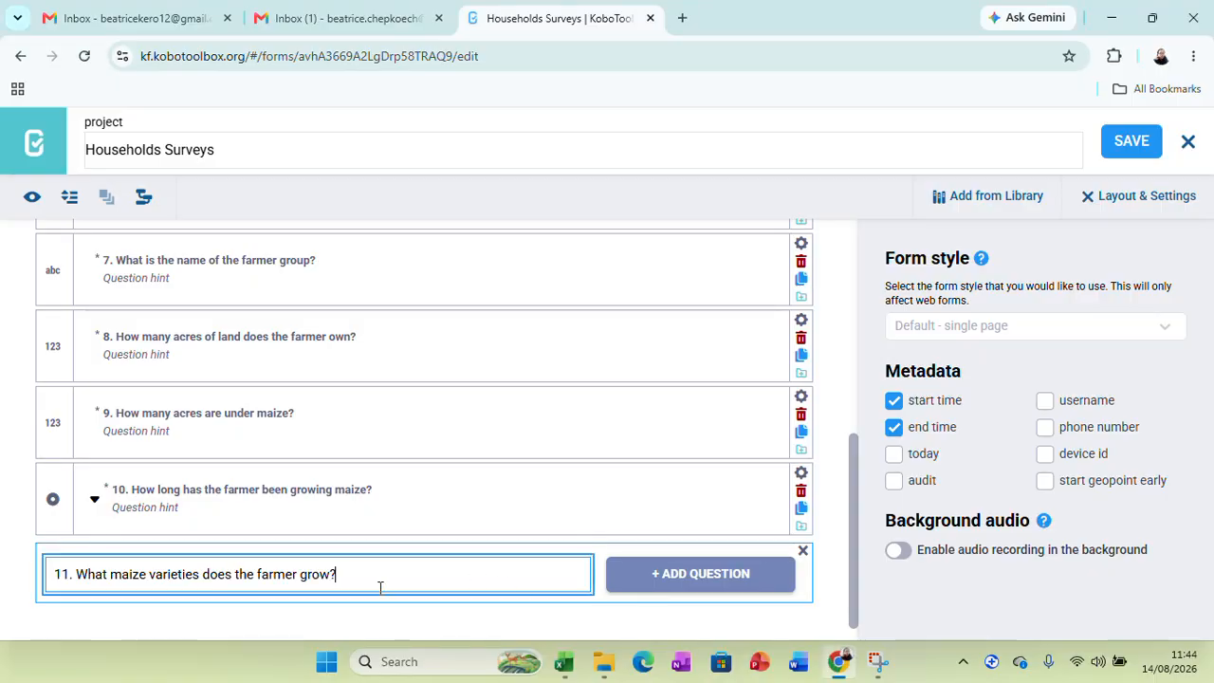
{"action": "left_click", "coordinate": [631, 573]}
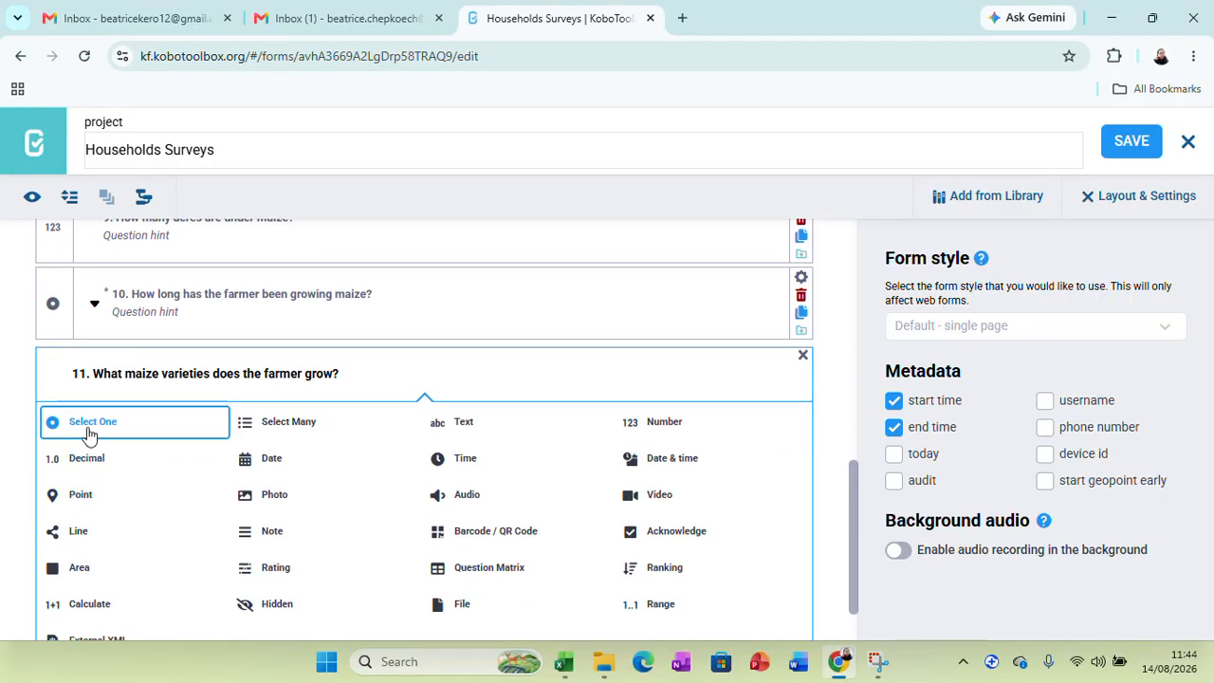
{"action": "left_click", "coordinate": [88, 424]}
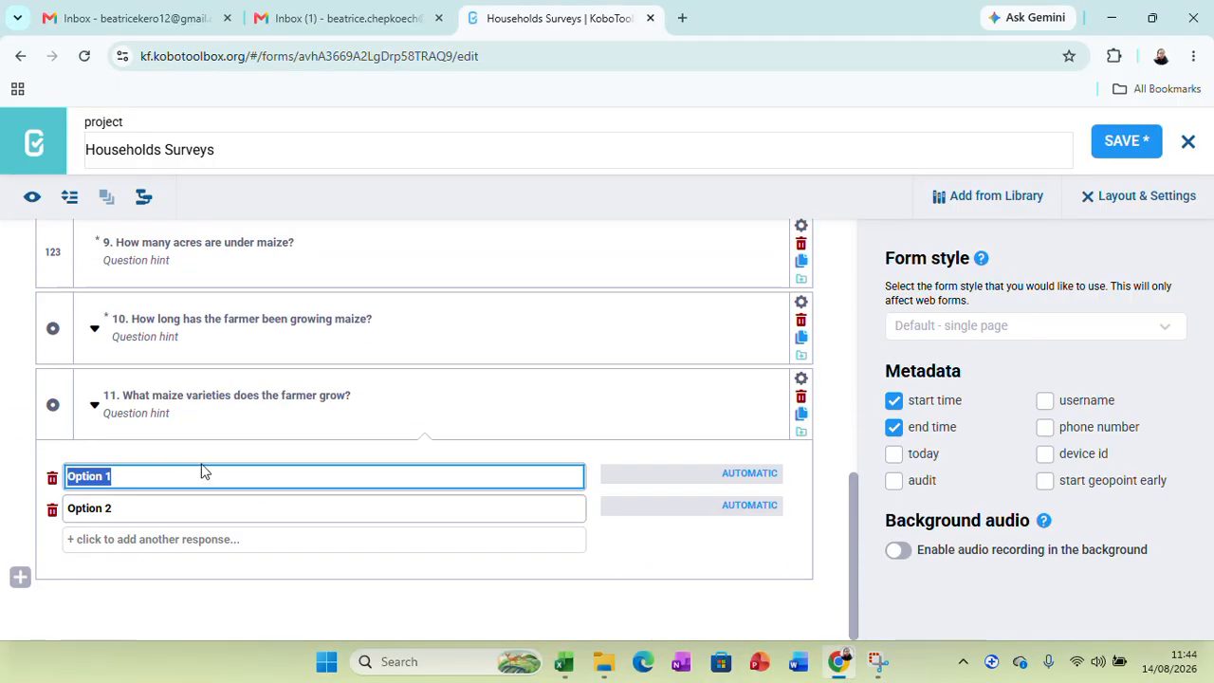
Replace the first option of the maize varieties question with "H629" copied from the Excel questionnaire.
{"action": "left_click", "coordinate": [563, 661]}
{"action": "left_click", "coordinate": [111, 346]}
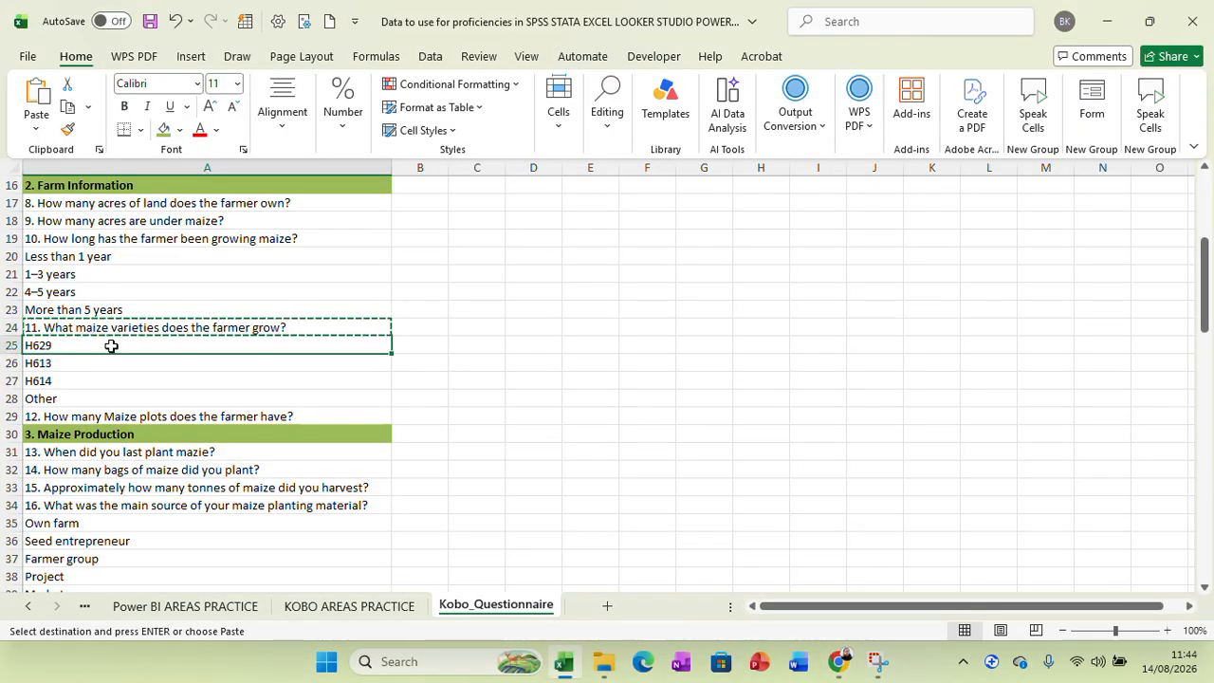
{"action": "right_click", "coordinate": [111, 346]}
{"action": "left_click", "coordinate": [171, 74]}
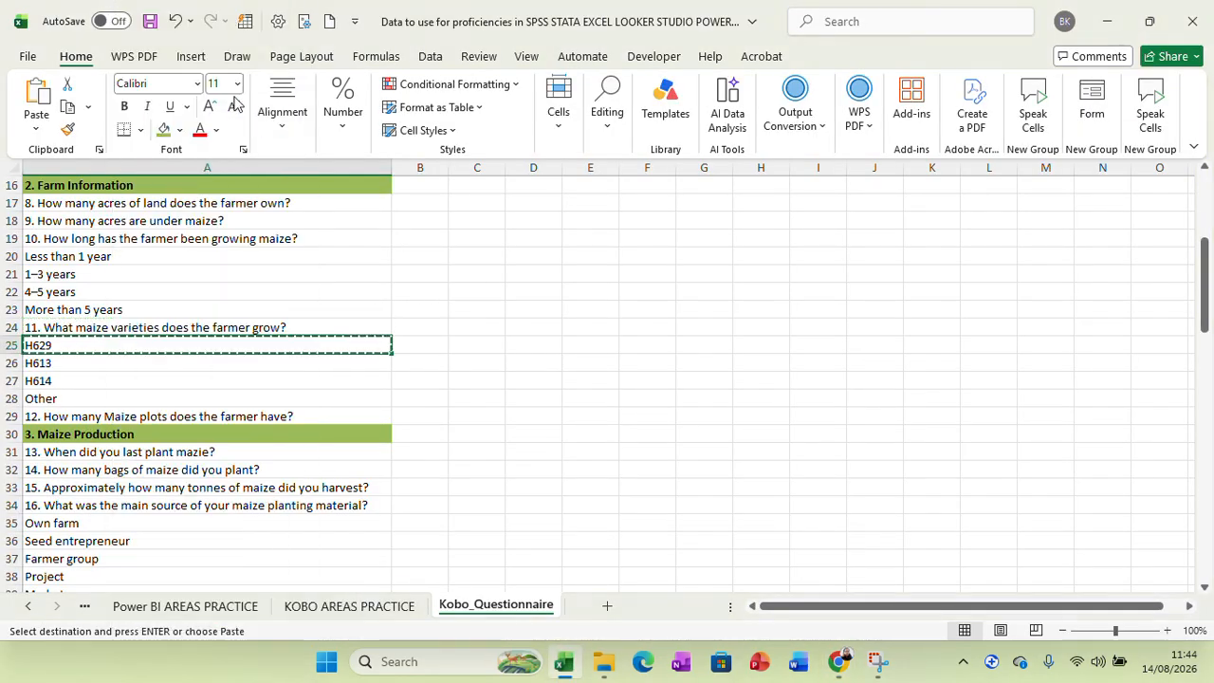
{"action": "left_click", "coordinate": [838, 661]}
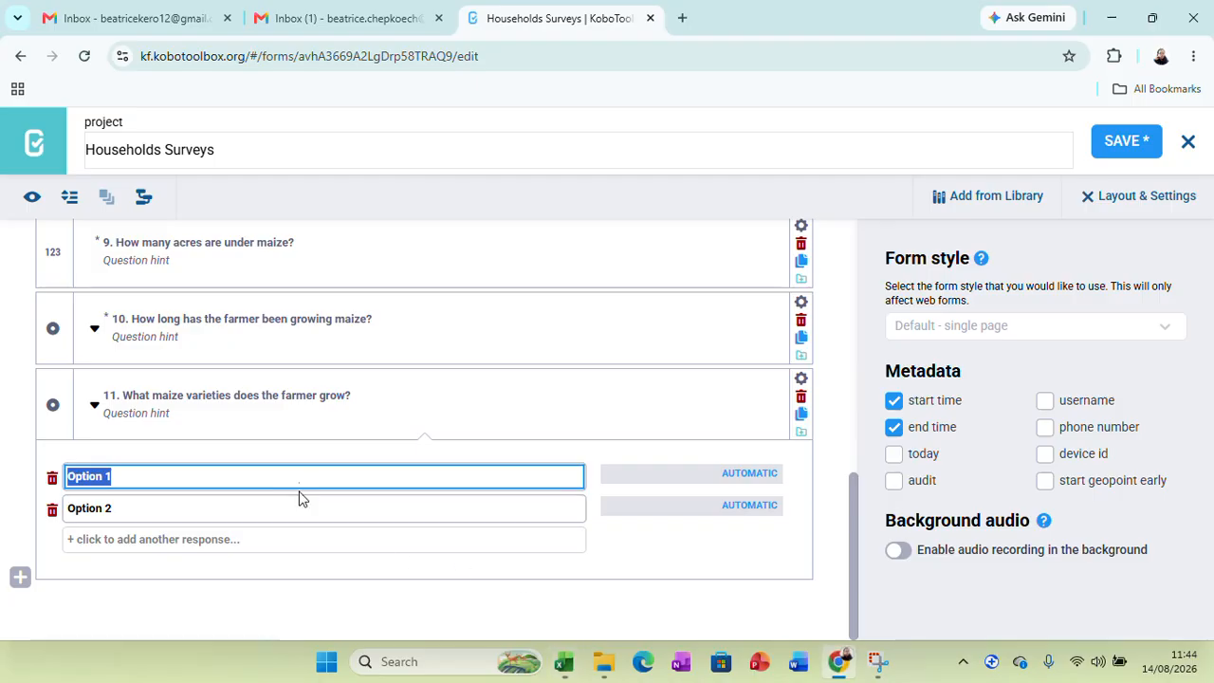
Replace the second option of the maize varieties question with "H613" copied from the Excel questionnaire.
{"action": "left_click", "coordinate": [207, 510]}
{"action": "left_click", "coordinate": [564, 661]}
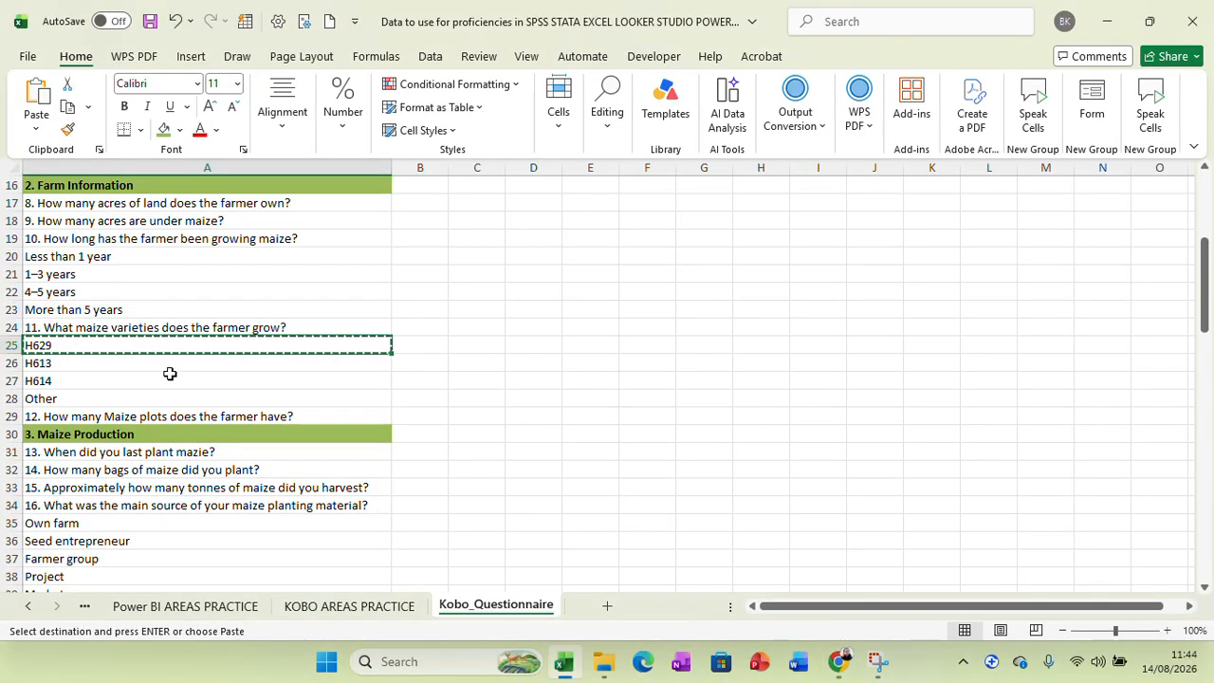
{"action": "left_click", "coordinate": [104, 359]}
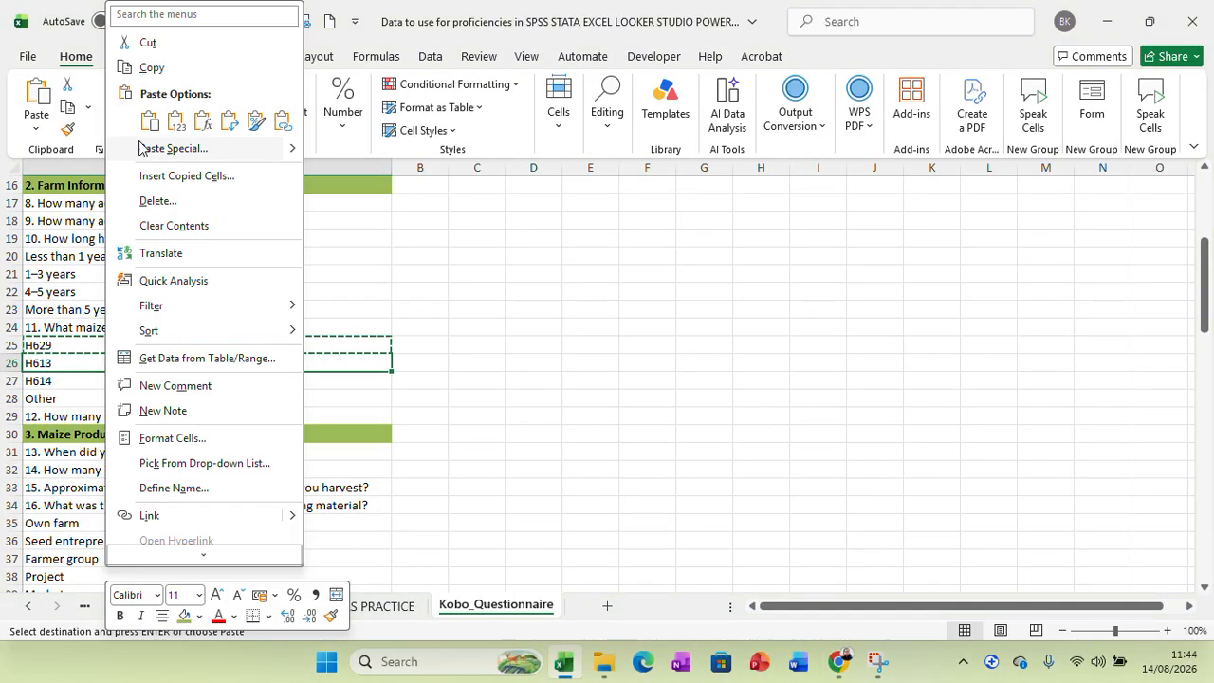
{"action": "left_click", "coordinate": [150, 68]}
{"action": "left_click", "coordinate": [840, 662]}
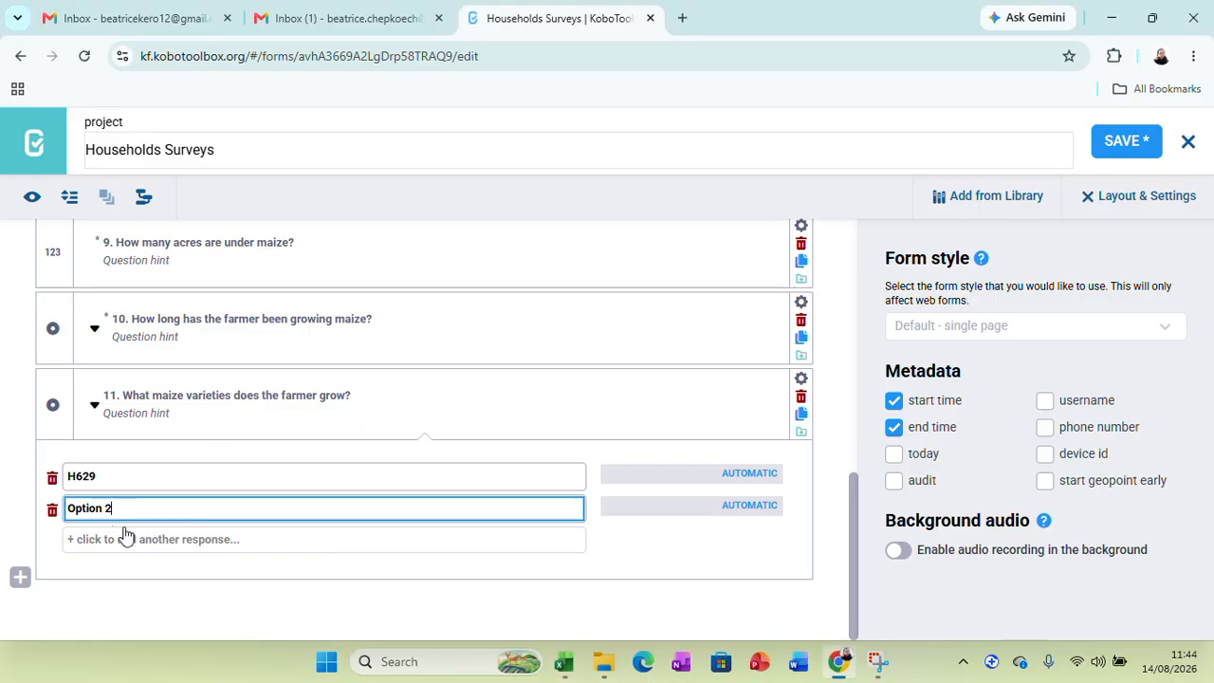
{"action": "key", "text": "ctrl+a"}
{"action": "key", "text": "ctrl+v"}
Add a third option "H614", copied from the Excel questionnaire, and a fourth option "Other" to the maize varieties question in KoboToolbox.
{"action": "left_click", "coordinate": [98, 539]}
{"action": "left_click", "coordinate": [565, 668]}
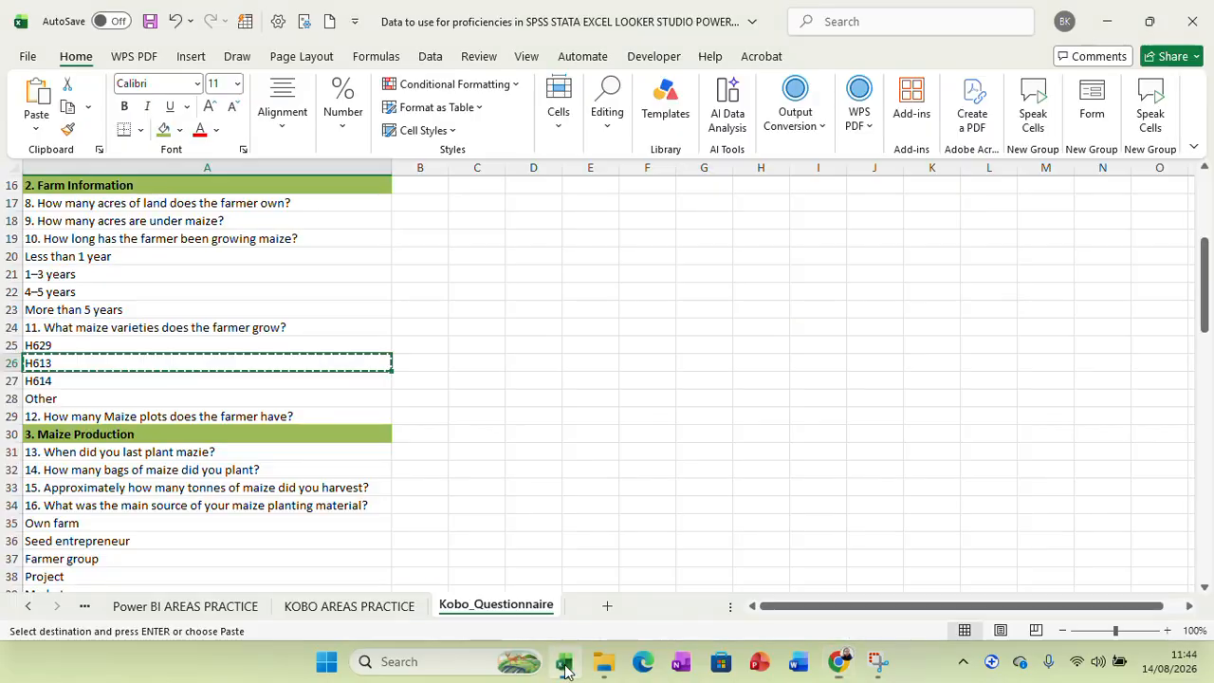
{"action": "left_click", "coordinate": [78, 380]}
{"action": "right_click", "coordinate": [77, 380]}
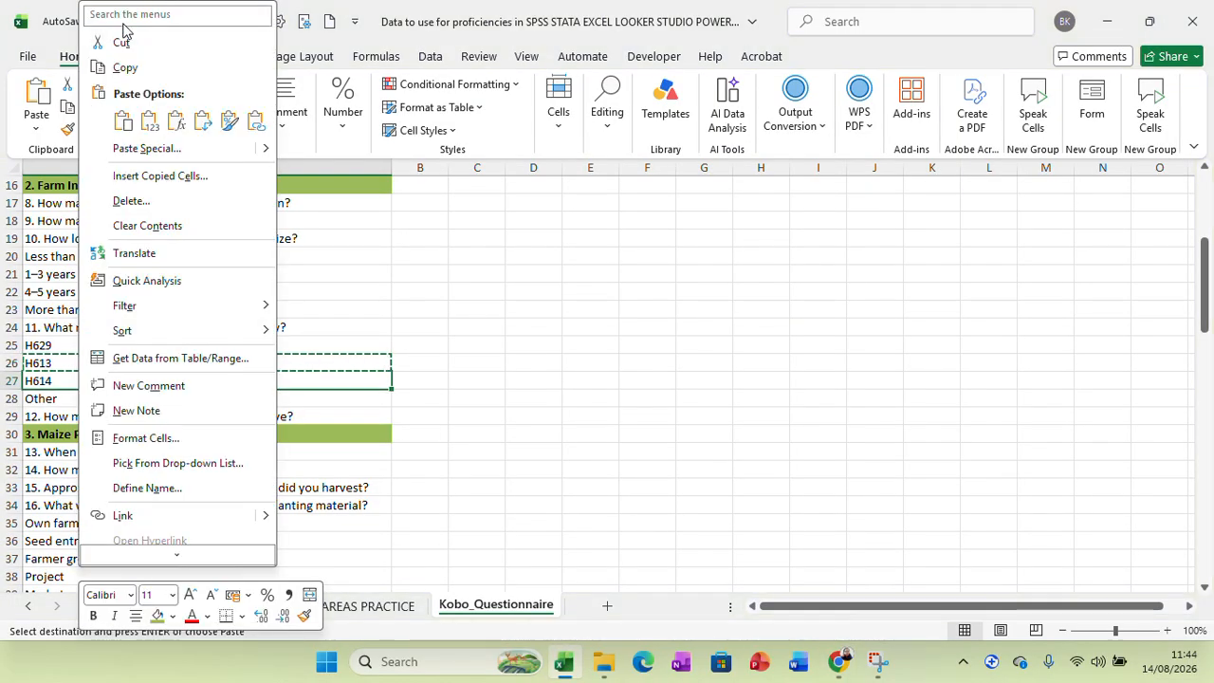
{"action": "left_click", "coordinate": [126, 67]}
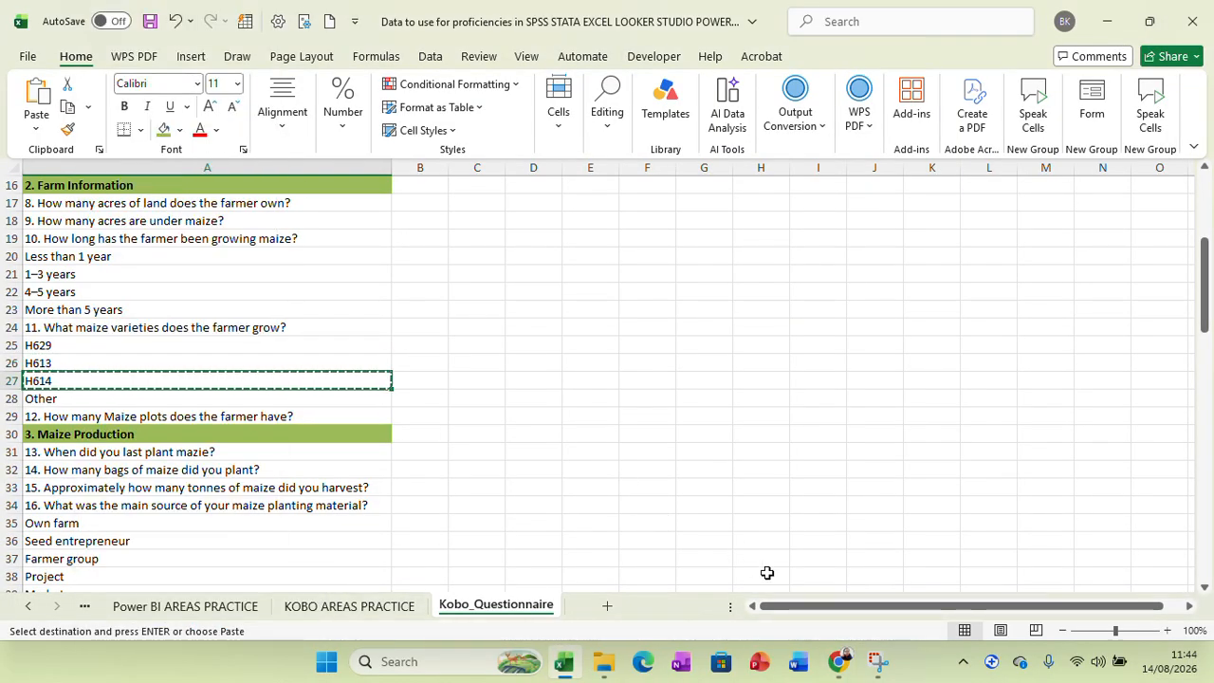
{"action": "left_click", "coordinate": [839, 662]}
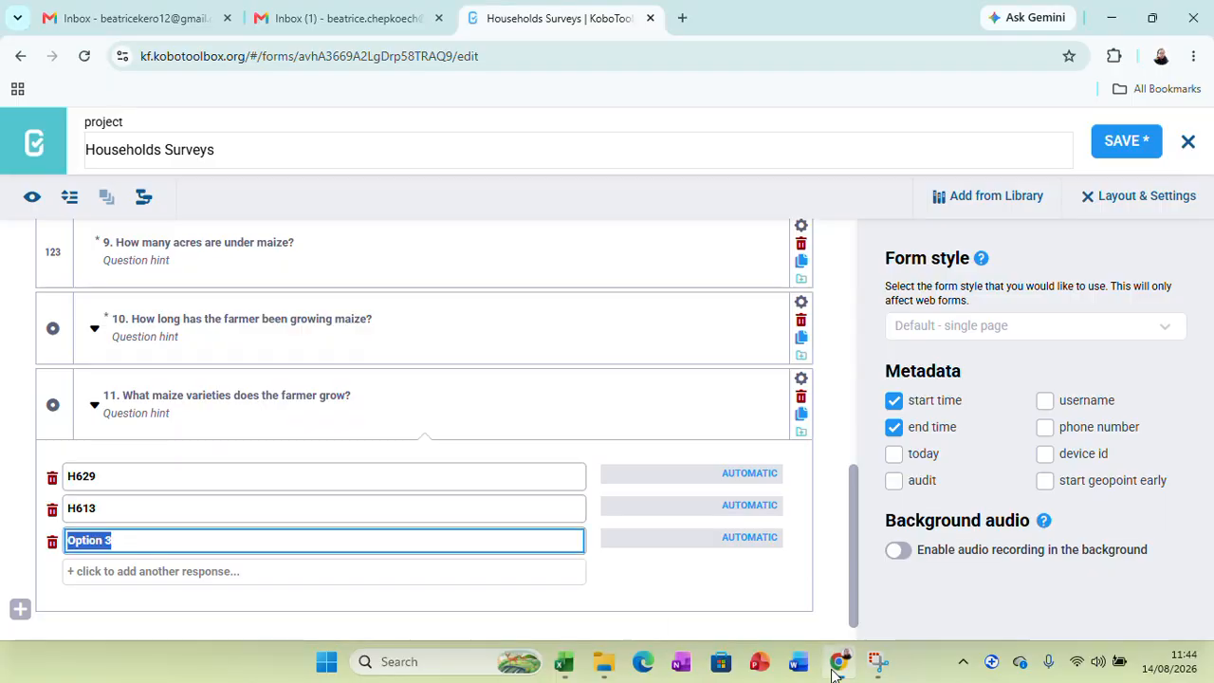
{"action": "key", "text": "ctrl+v"}
{"action": "left_click", "coordinate": [114, 575]}
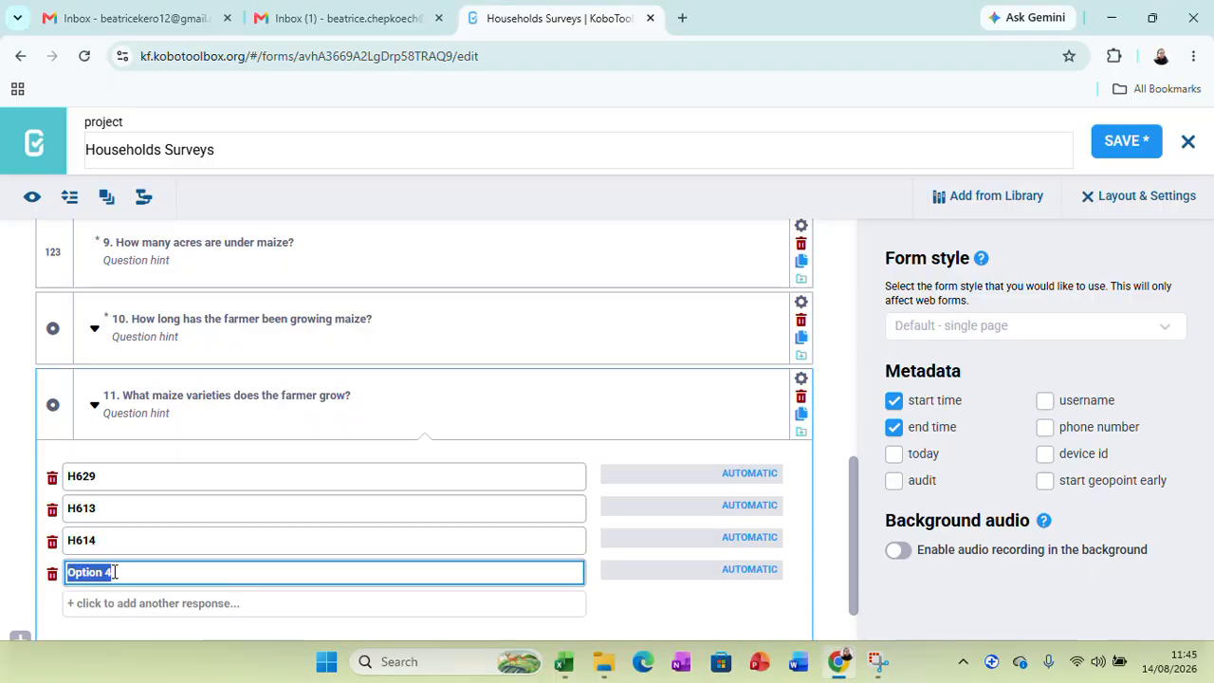
{"action": "type", "text": "0"}
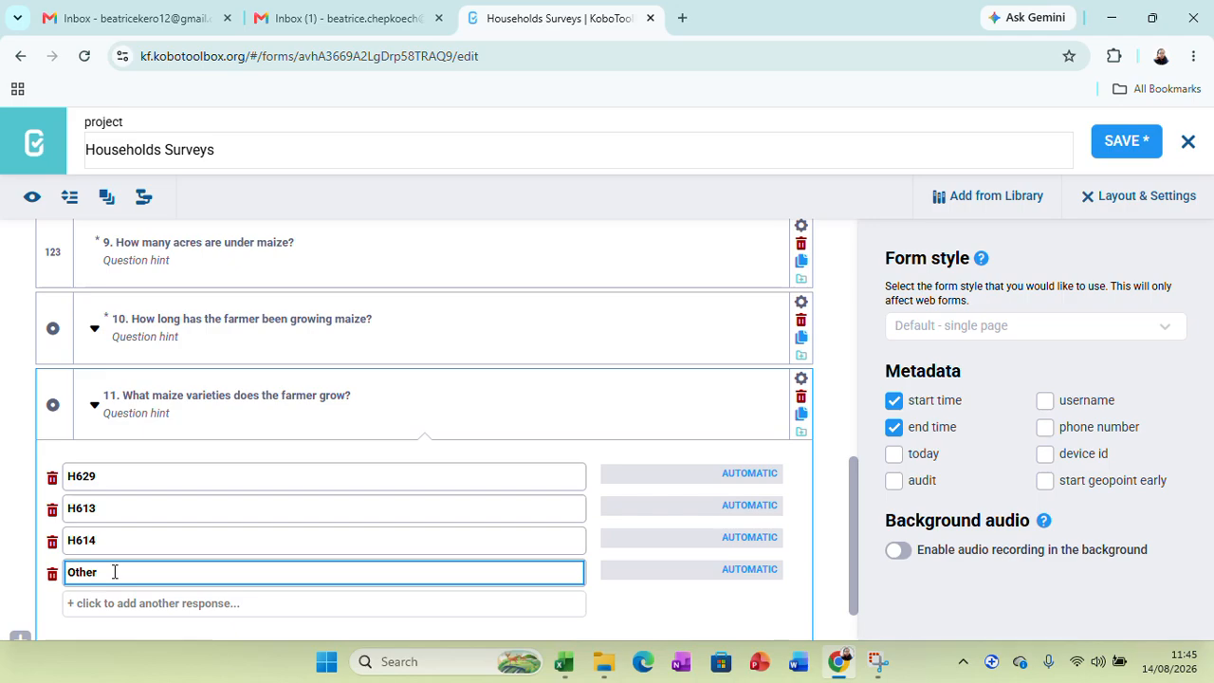
Make the response to the maize varieties question mandatory and save the form.
{"action": "left_click", "coordinate": [801, 379]}
{"action": "left_click", "coordinate": [424, 565]}
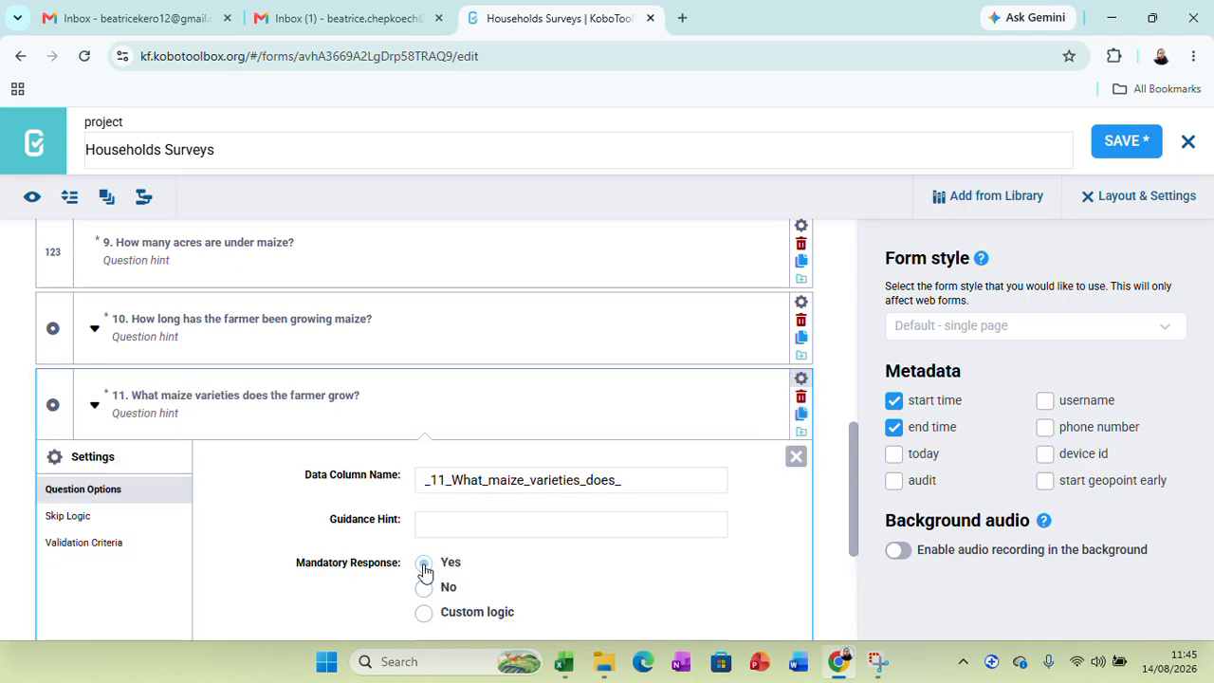
{"action": "left_click", "coordinate": [796, 456]}
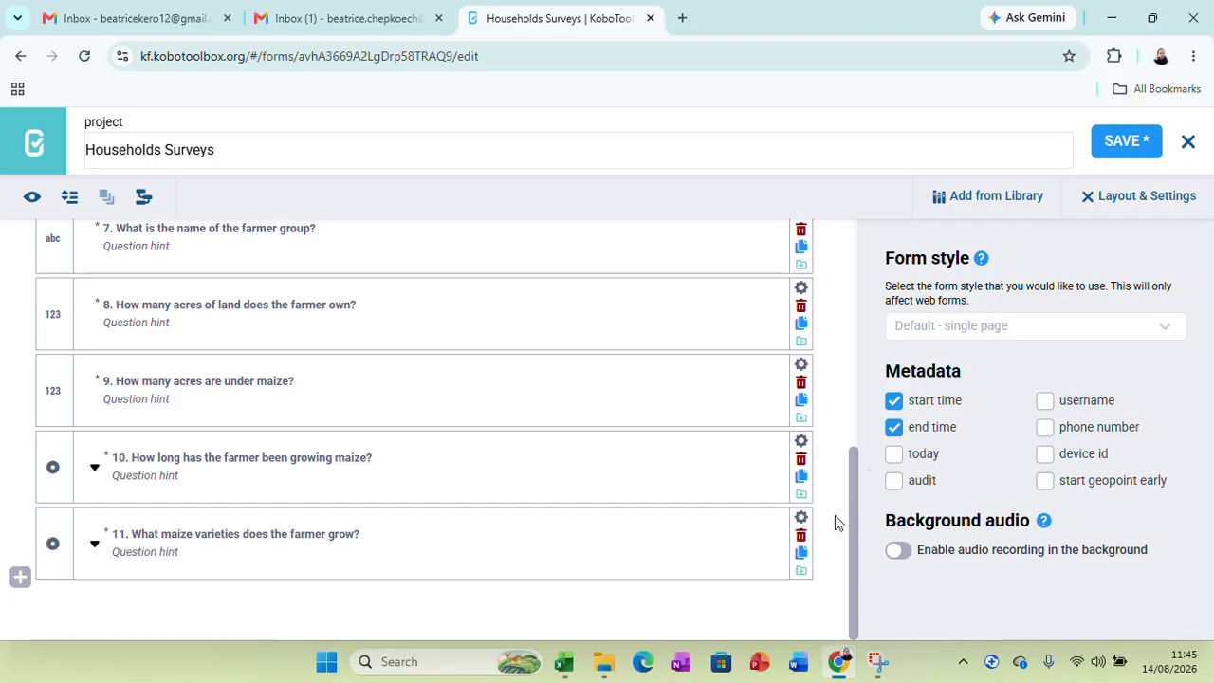
{"action": "left_click", "coordinate": [1126, 141]}
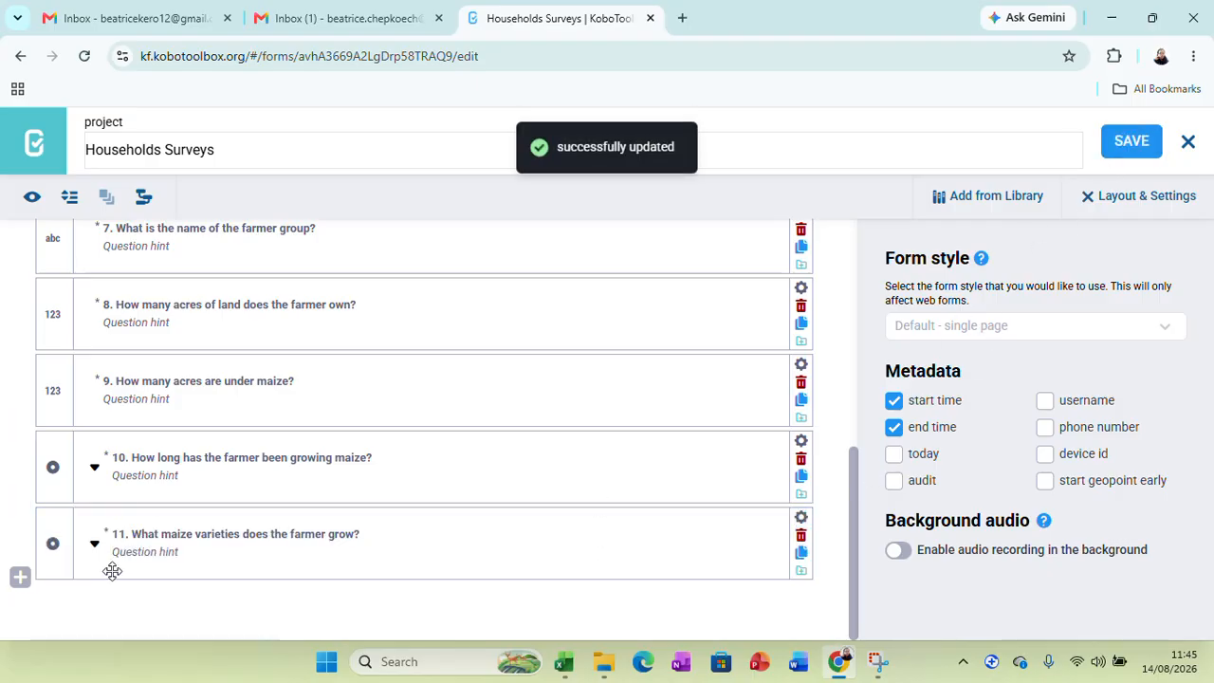
Add "12. How many Maize plots does the farmer have?", copied from the Excel questionnaire, as a Number question at the end of the KoboToolbox form.
{"action": "left_click", "coordinate": [22, 580]}
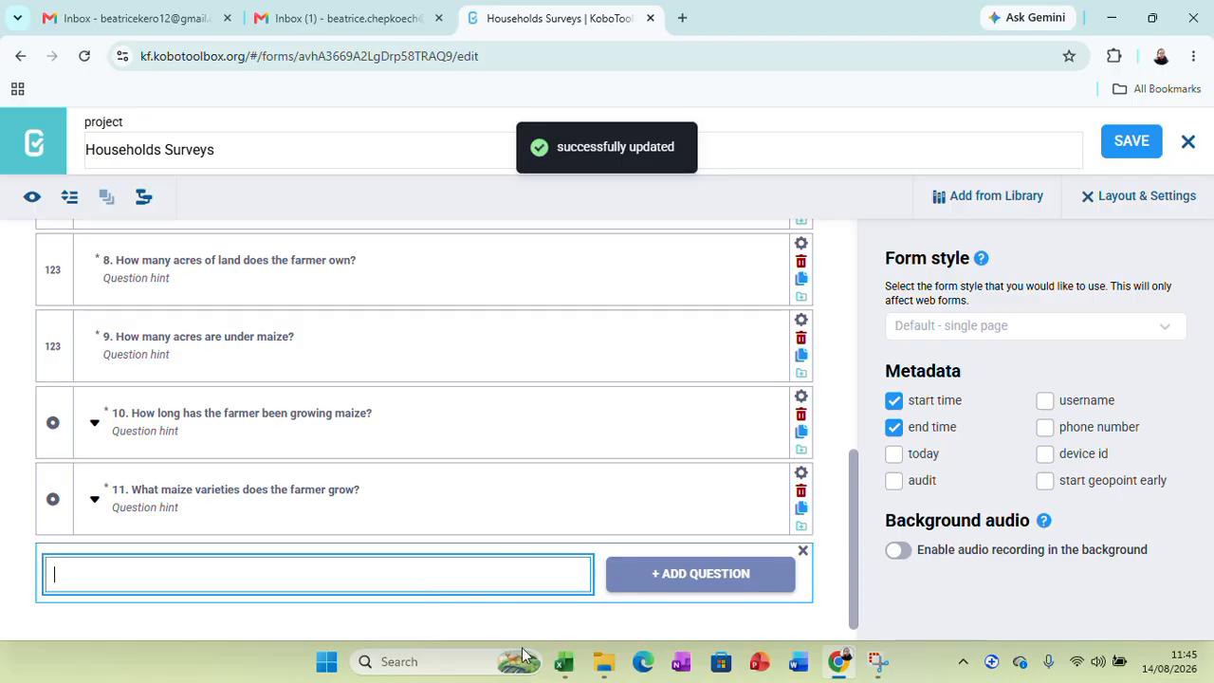
{"action": "mouse_move", "coordinate": [558, 670]}
{"action": "left_click", "coordinate": [564, 602]}
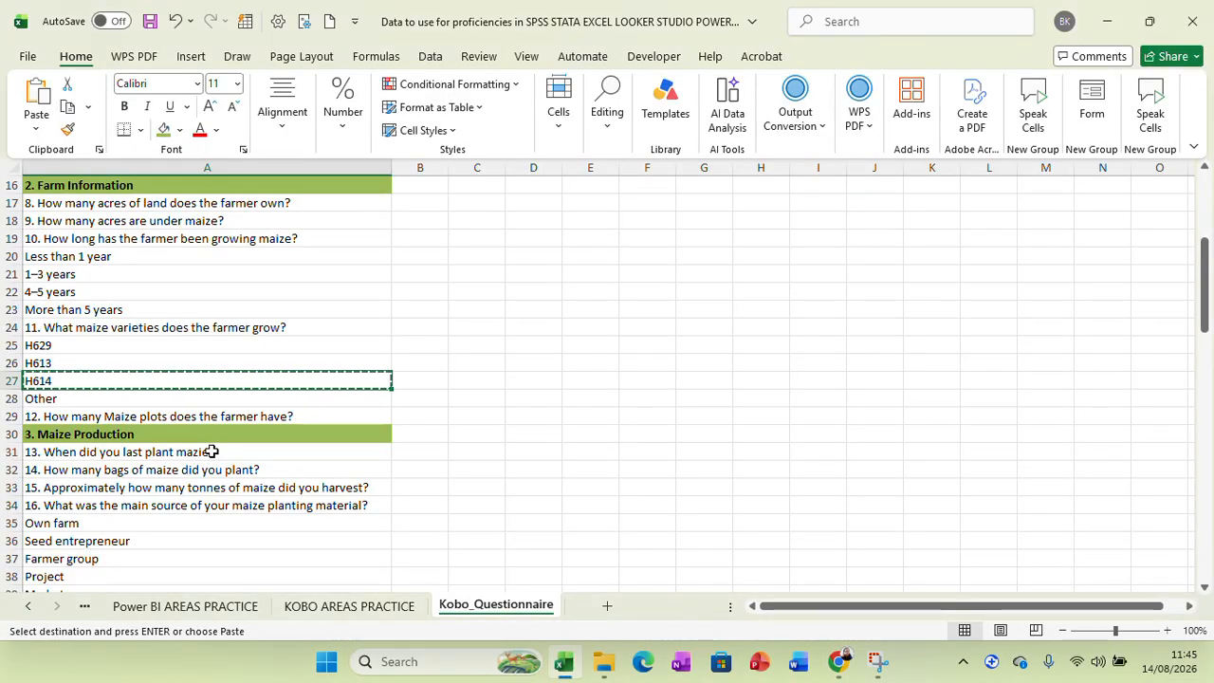
{"action": "right_click", "coordinate": [237, 419]}
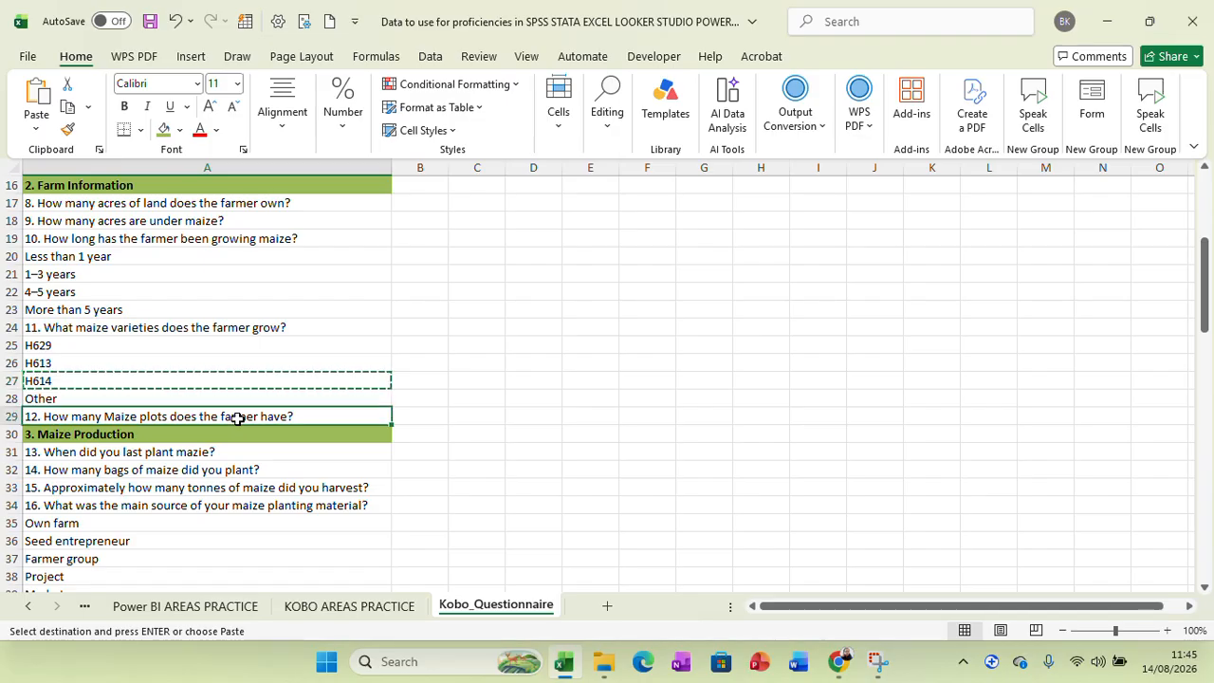
{"action": "left_click", "coordinate": [289, 67]}
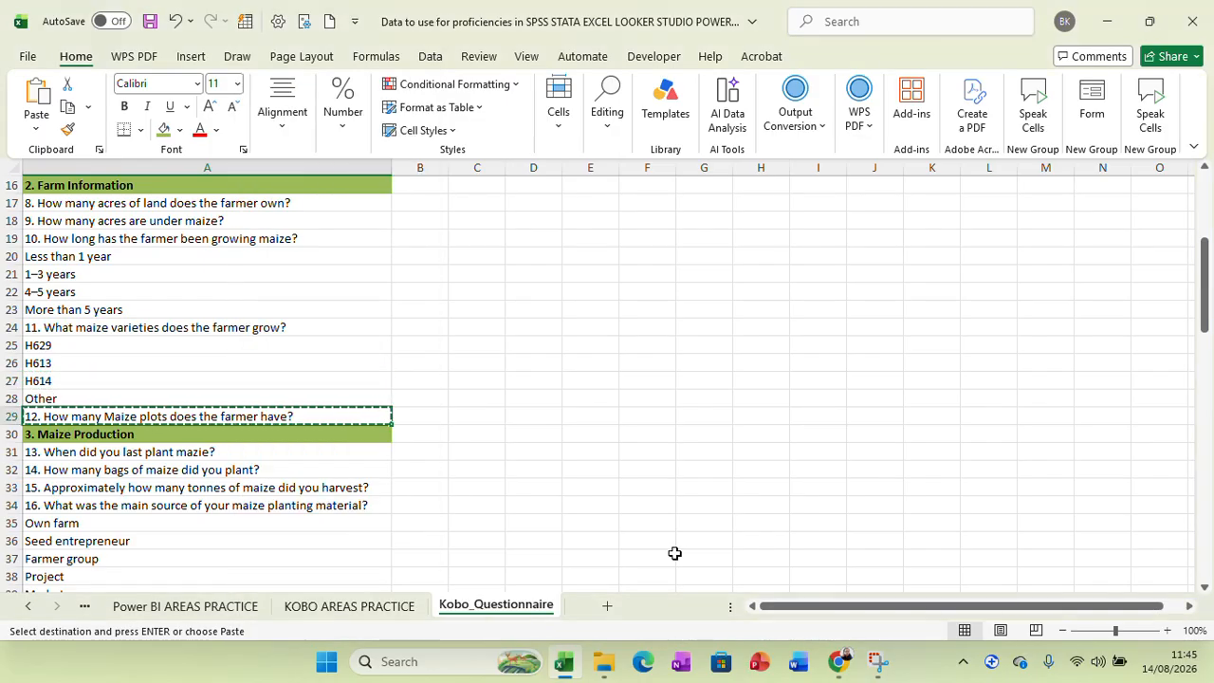
{"action": "left_click", "coordinate": [839, 662]}
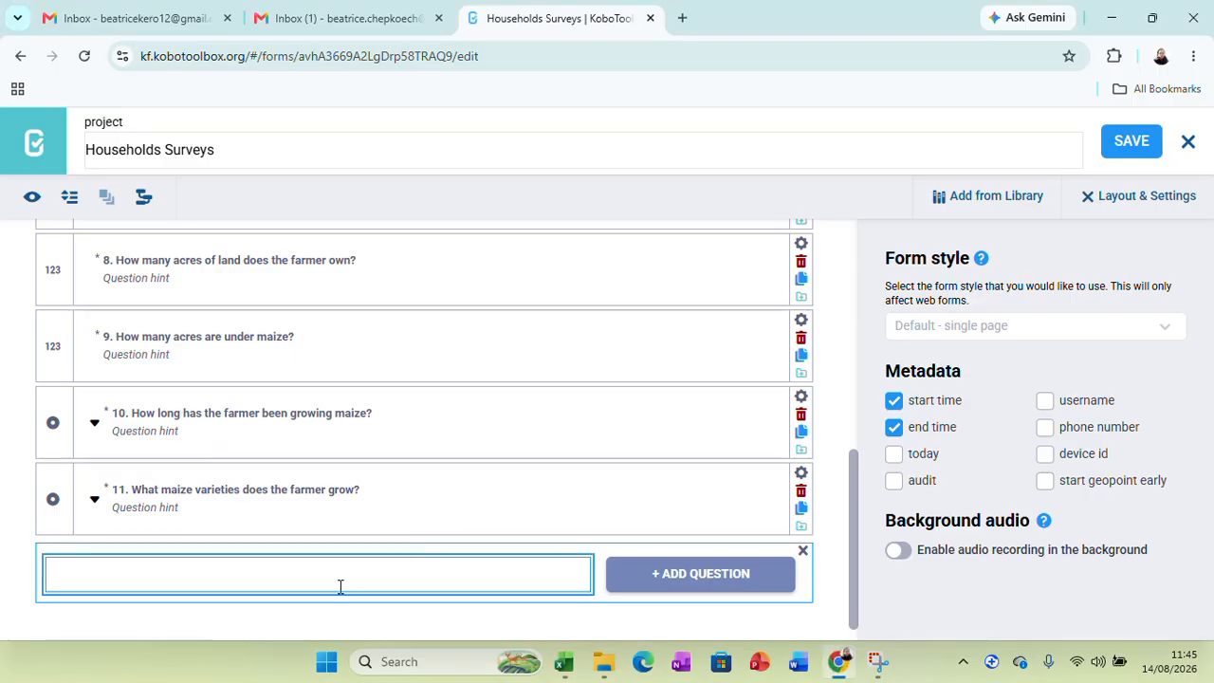
{"action": "key", "text": "ctrl+v"}
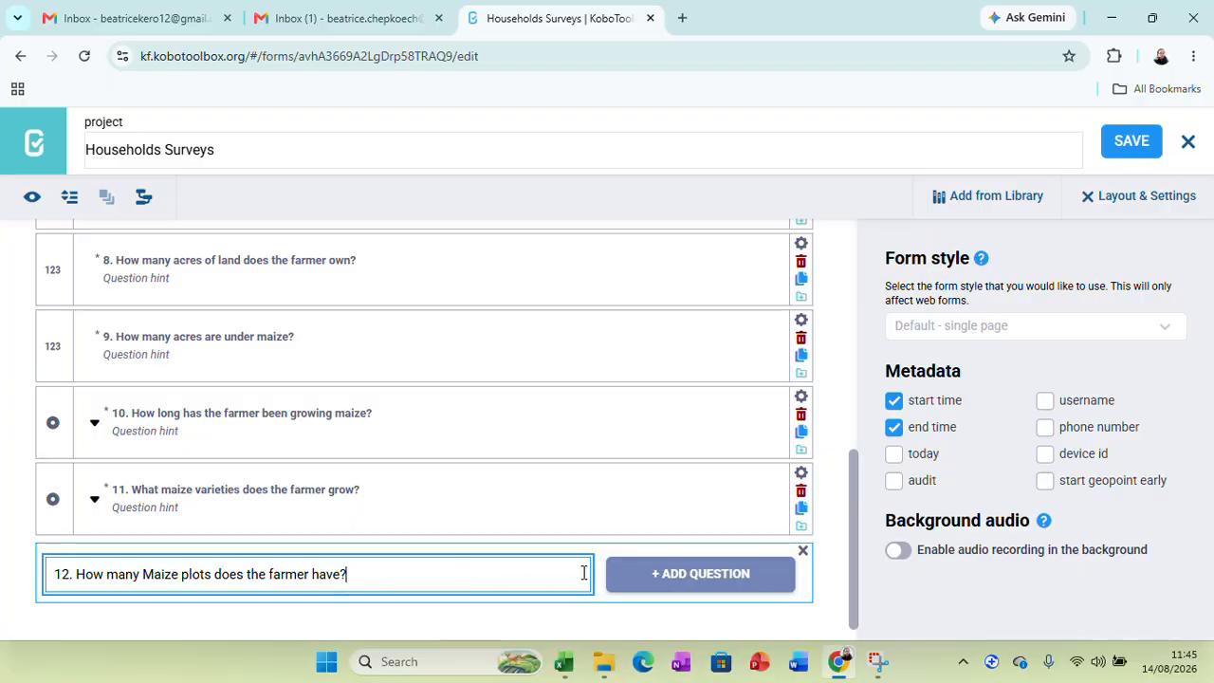
{"action": "left_click", "coordinate": [659, 577]}
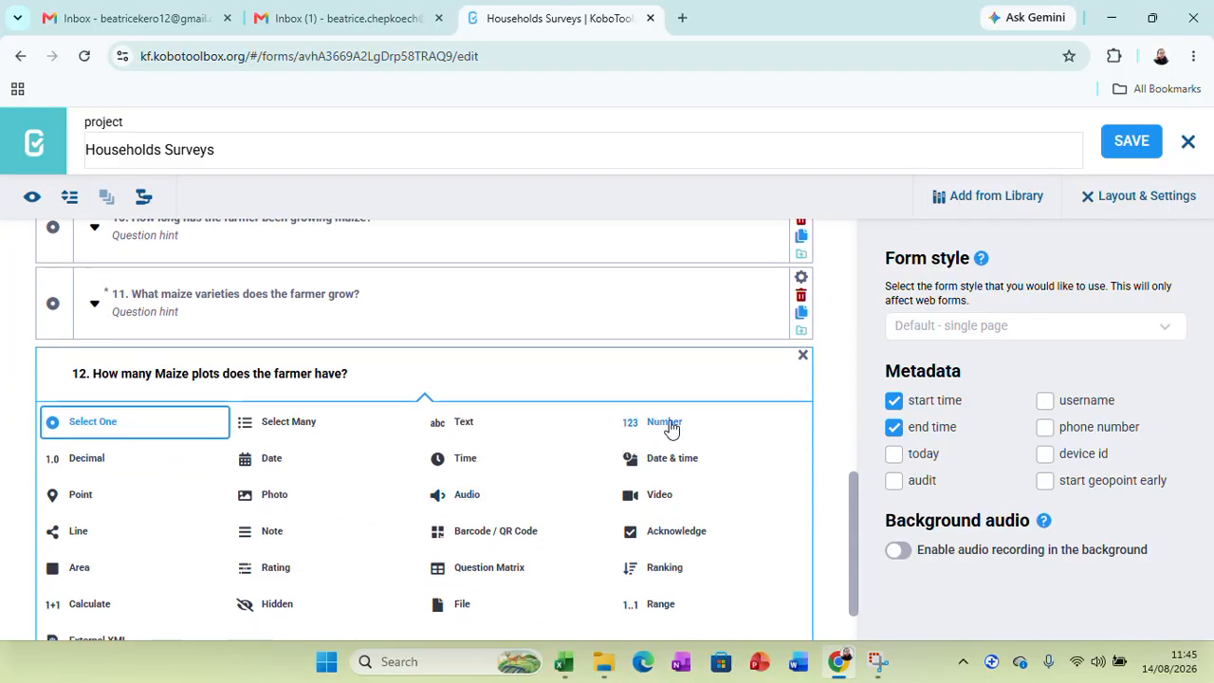
{"action": "left_click", "coordinate": [664, 423]}
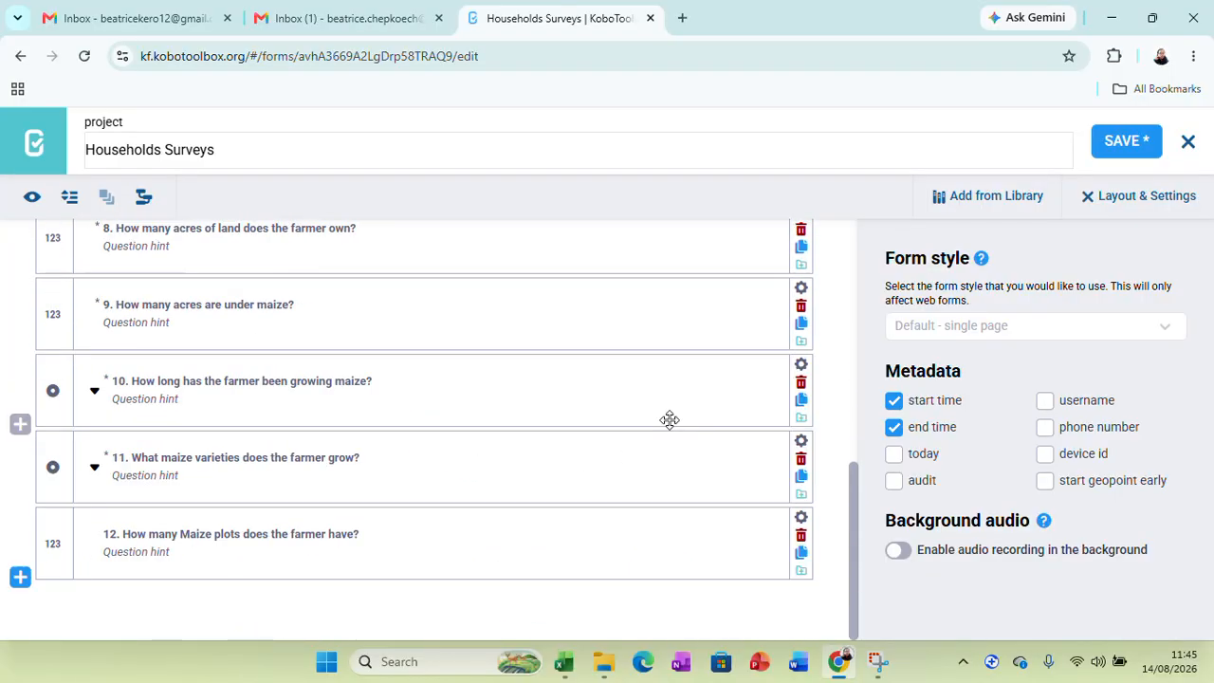
Make the response to the maize plots question mandatory and save the form.
{"action": "left_click", "coordinate": [801, 519]}
{"action": "scroll", "coordinate": [646, 546], "scroll_direction": "down", "scroll_amount": 4}
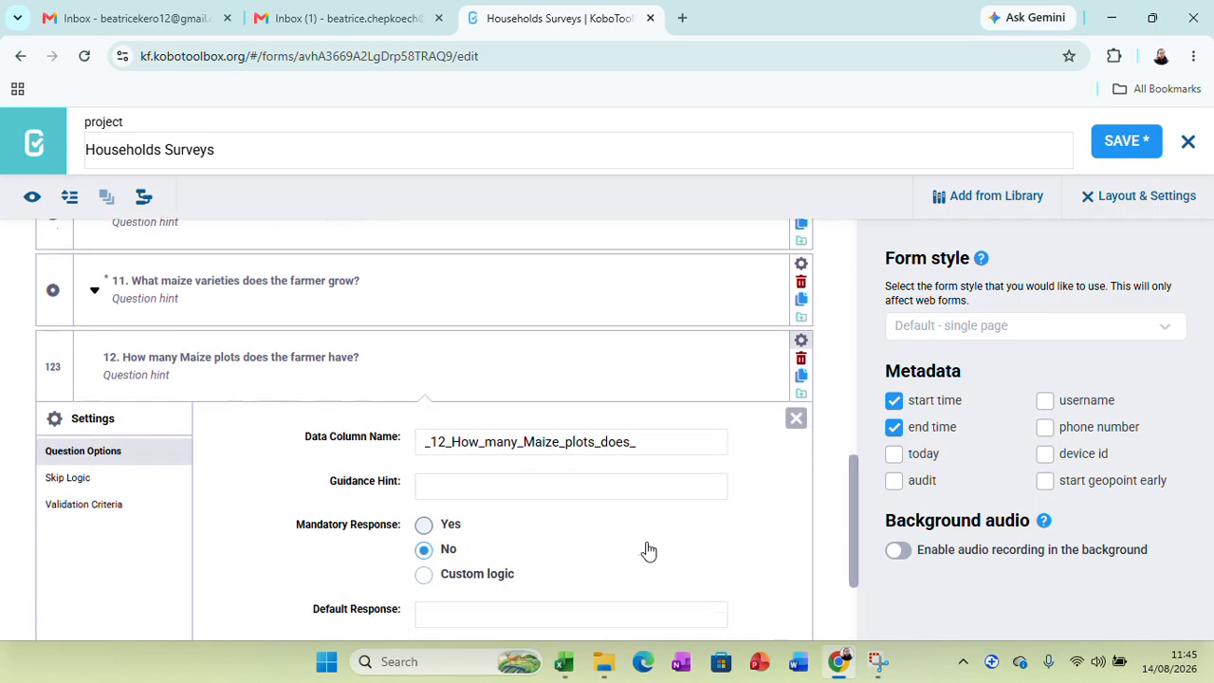
{"action": "left_click", "coordinate": [423, 359]}
{"action": "left_click", "coordinate": [1120, 145]}
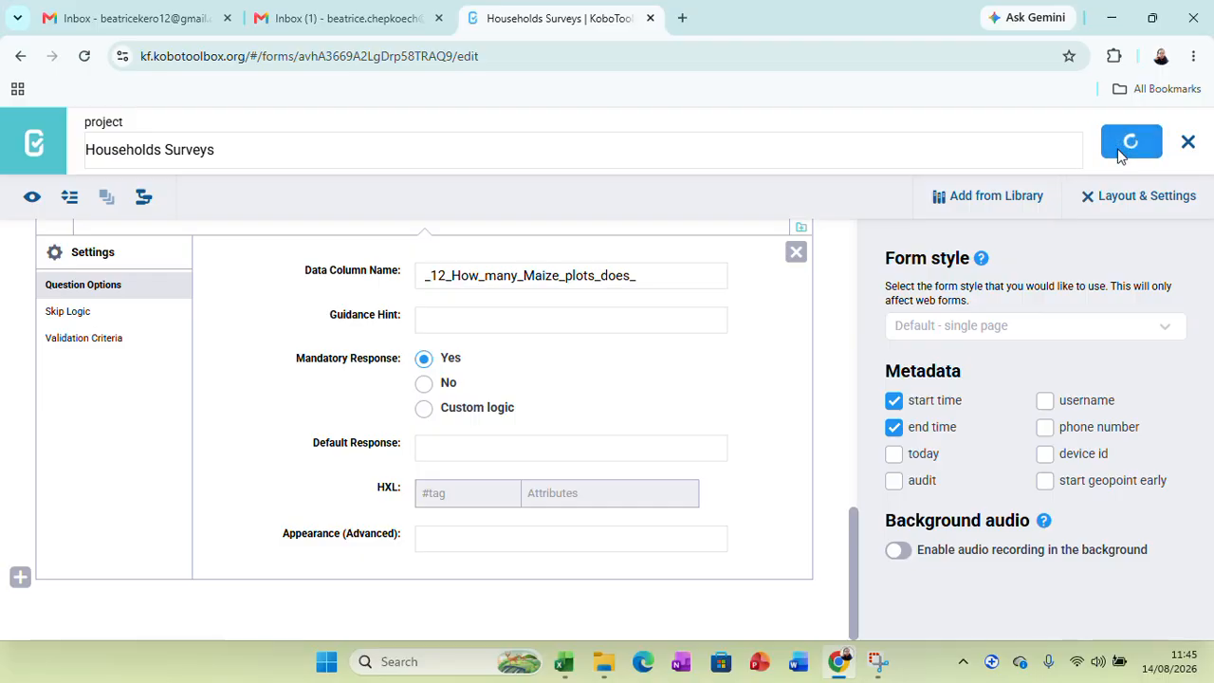
{"action": "left_click", "coordinate": [796, 251]}
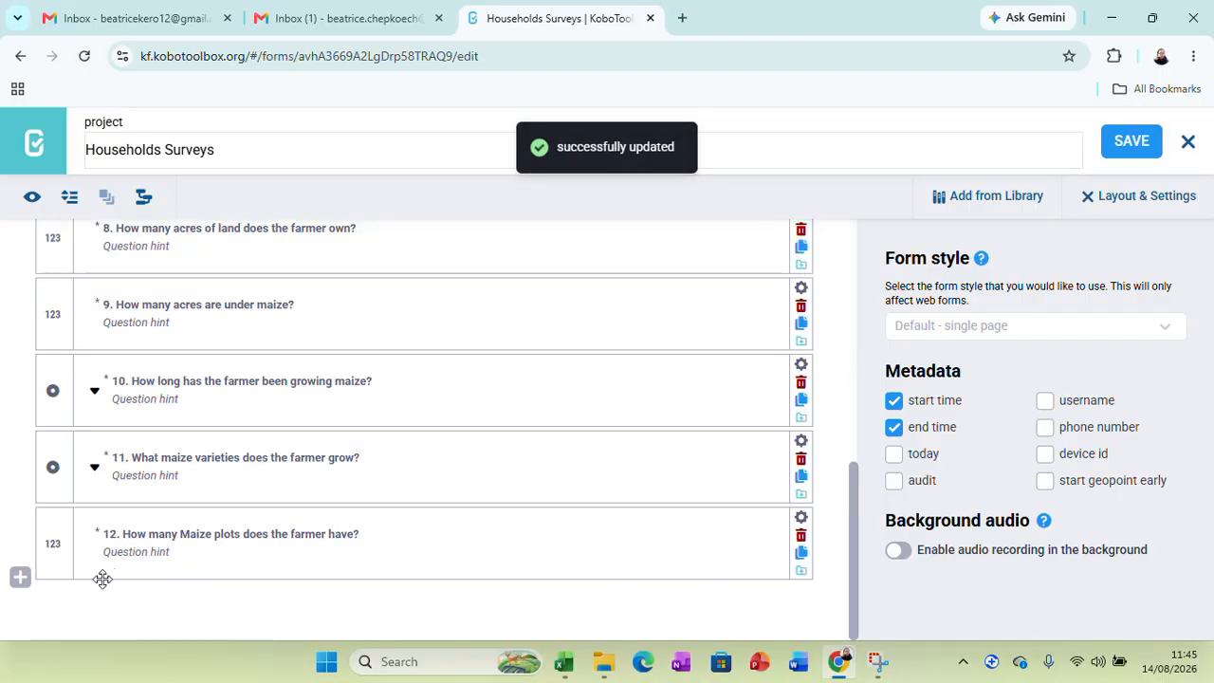
Add "13. When did you last plant mazie?", copied from the Excel questionnaire, as a Text question at the end of the KoboToolbox form.
{"action": "left_click", "coordinate": [19, 577]}
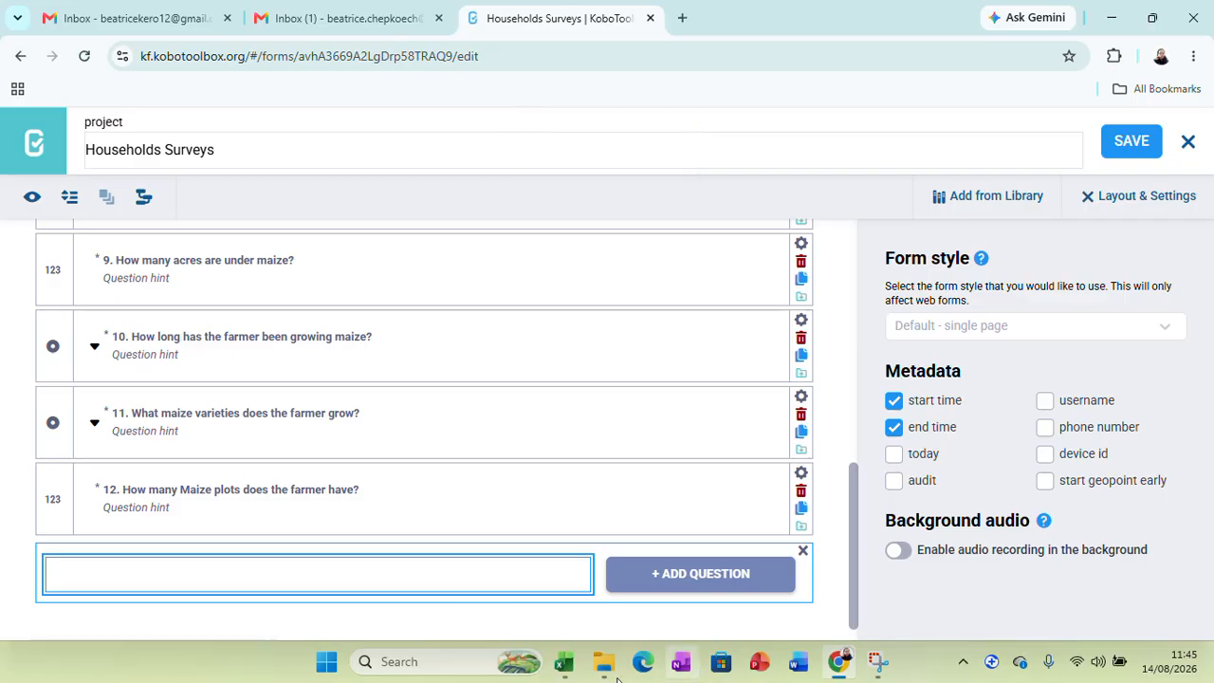
{"action": "mouse_move", "coordinate": [564, 661]}
{"action": "left_click", "coordinate": [577, 598]}
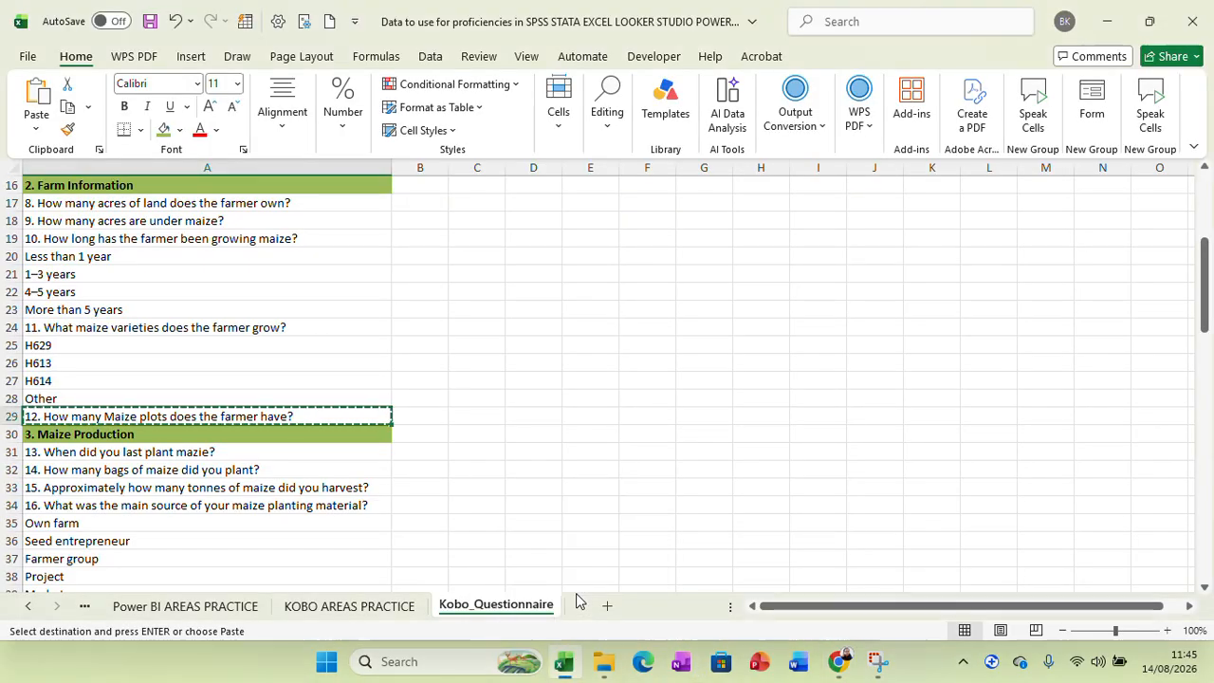
{"action": "scroll", "coordinate": [385, 466], "scroll_direction": "down", "scroll_amount": 4}
{"action": "scroll", "coordinate": [375, 455], "scroll_direction": "up", "scroll_amount": 1}
{"action": "left_click", "coordinate": [165, 292]}
{"action": "right_click", "coordinate": [165, 291]}
{"action": "left_click", "coordinate": [216, 149]}
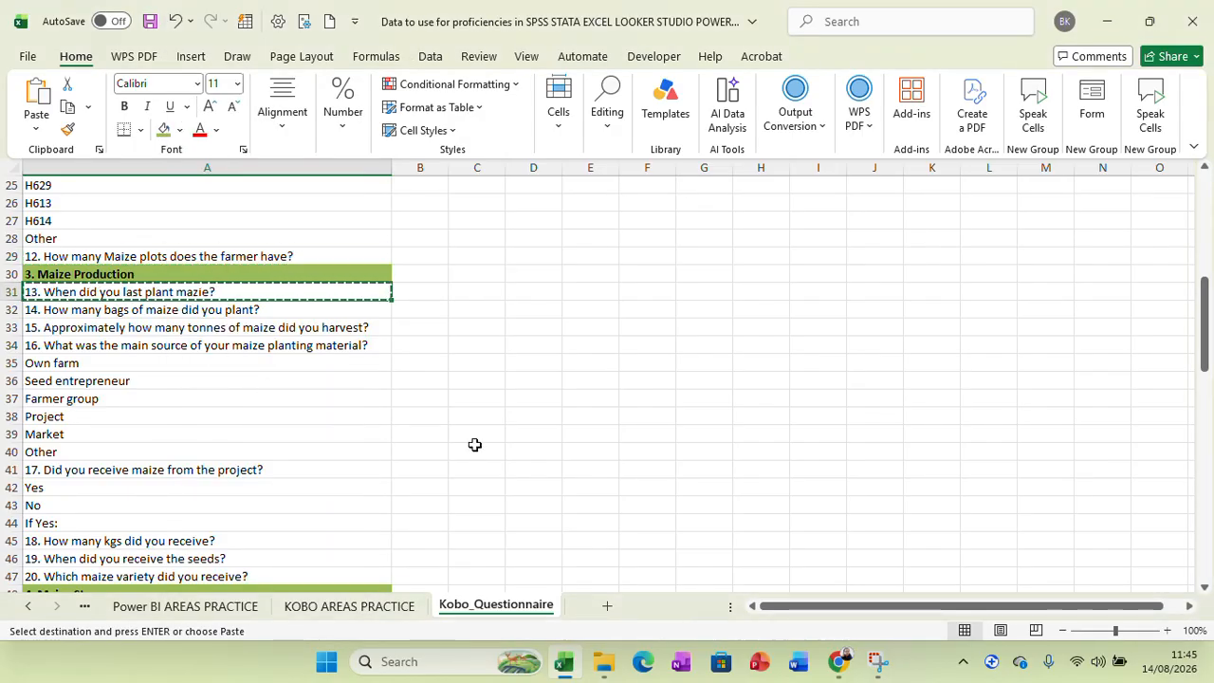
{"action": "left_click", "coordinate": [839, 661]}
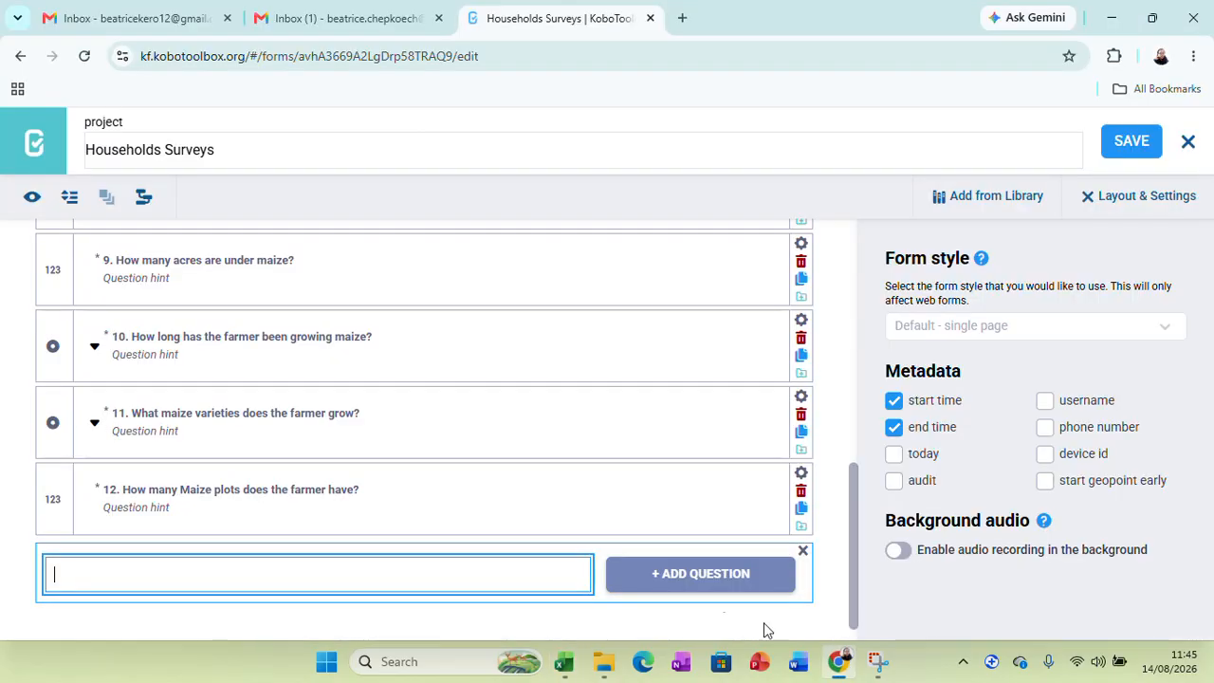
{"action": "key", "text": "ctrl+v"}
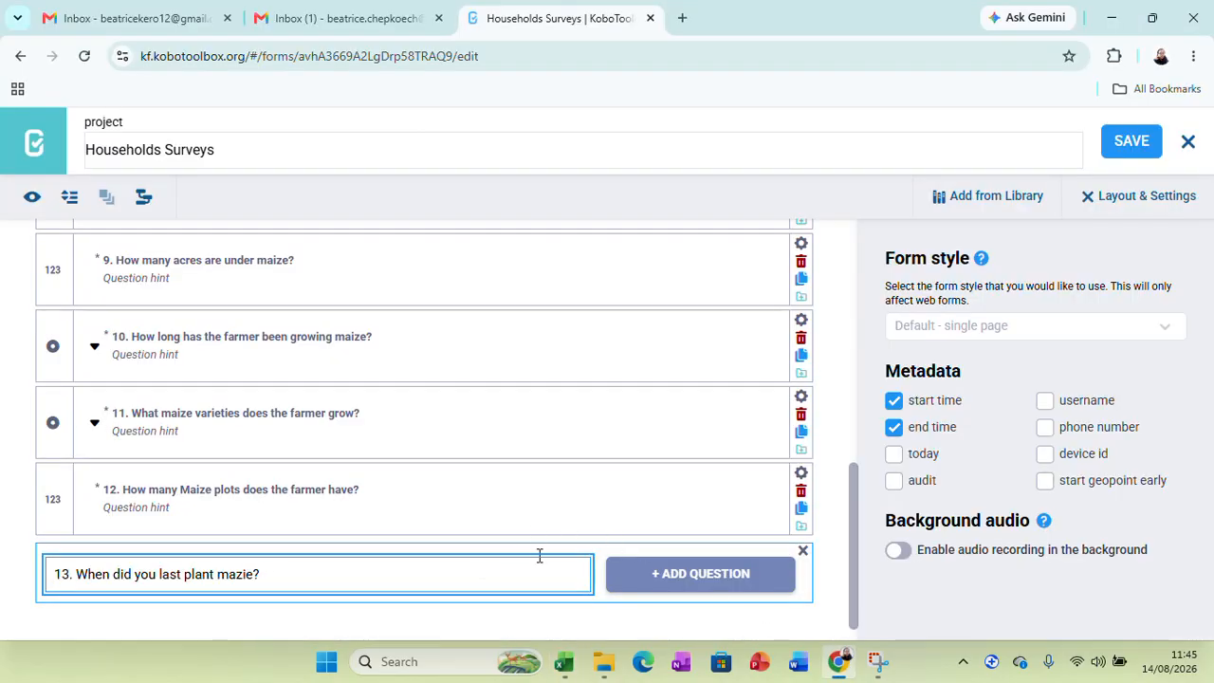
{"action": "left_click", "coordinate": [669, 576]}
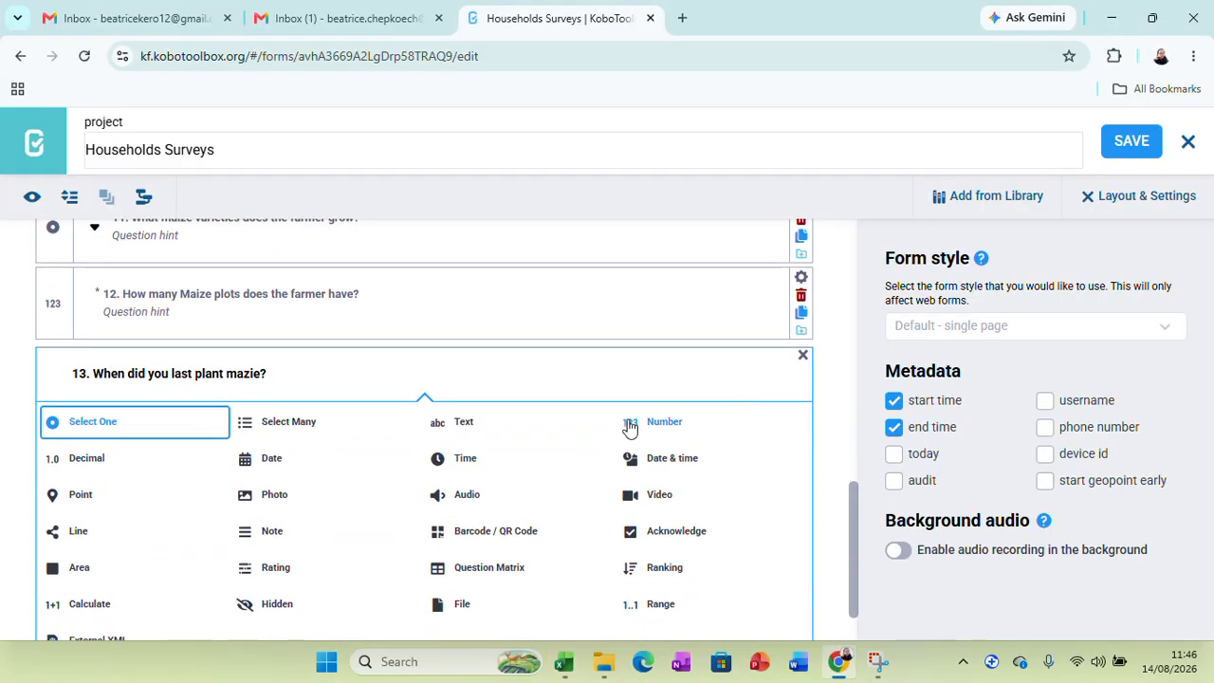
{"action": "left_click", "coordinate": [472, 430]}
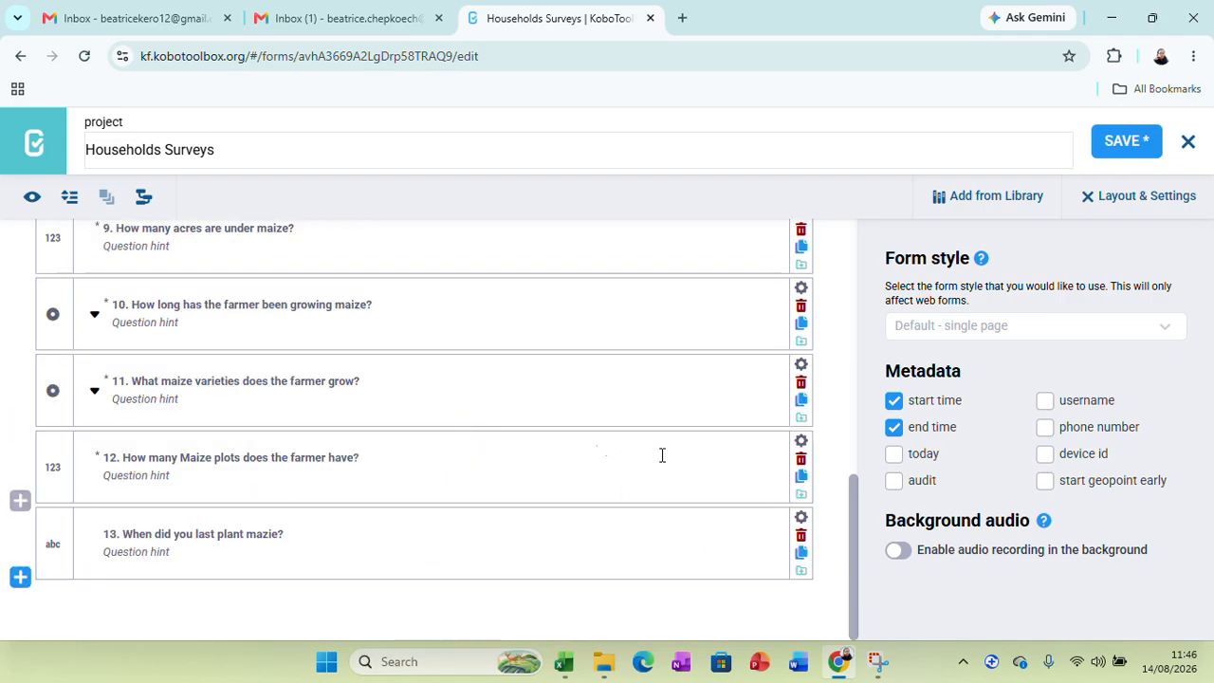
Make the response to the Text version of question 13 mandatory and save the form.
{"action": "left_click", "coordinate": [801, 521]}
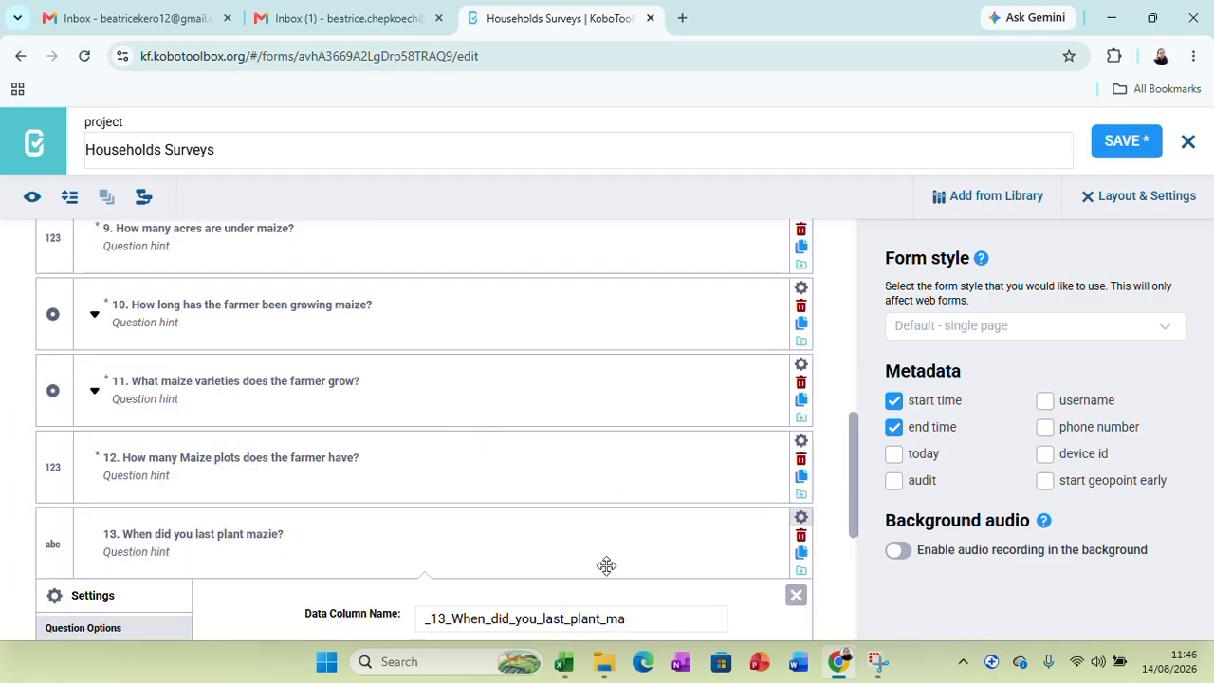
{"action": "left_click_drag", "start_coordinate": [856, 534], "coordinate": [867, 617]}
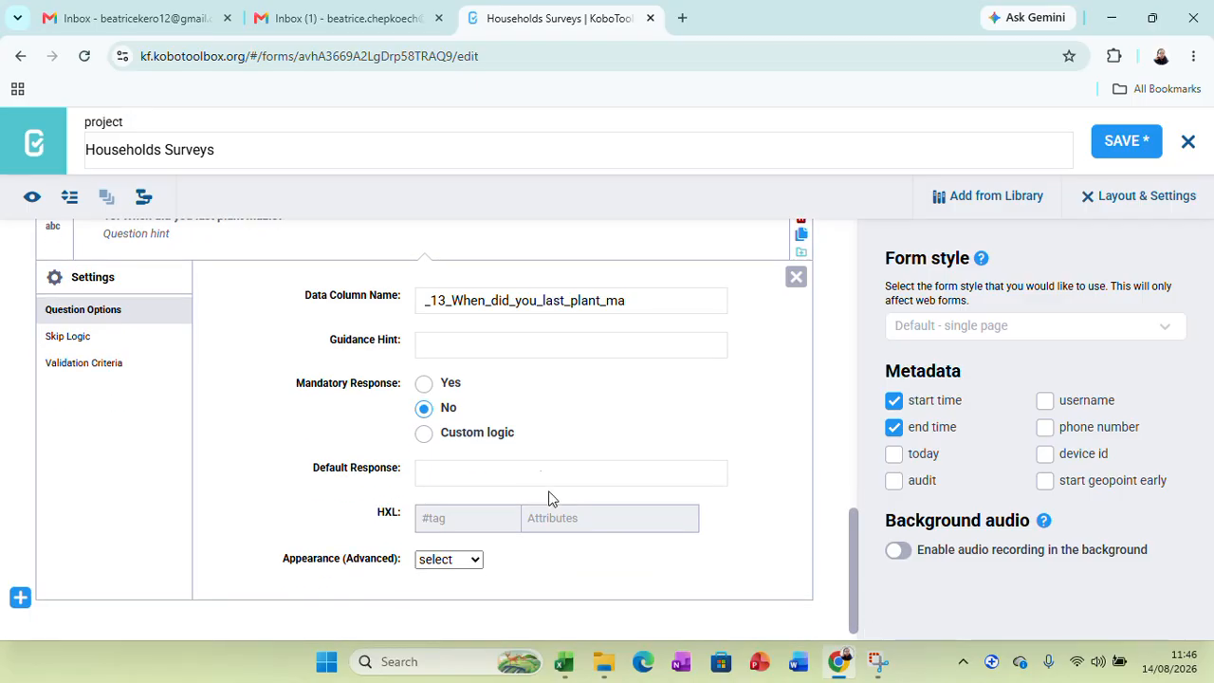
{"action": "left_click", "coordinate": [425, 384]}
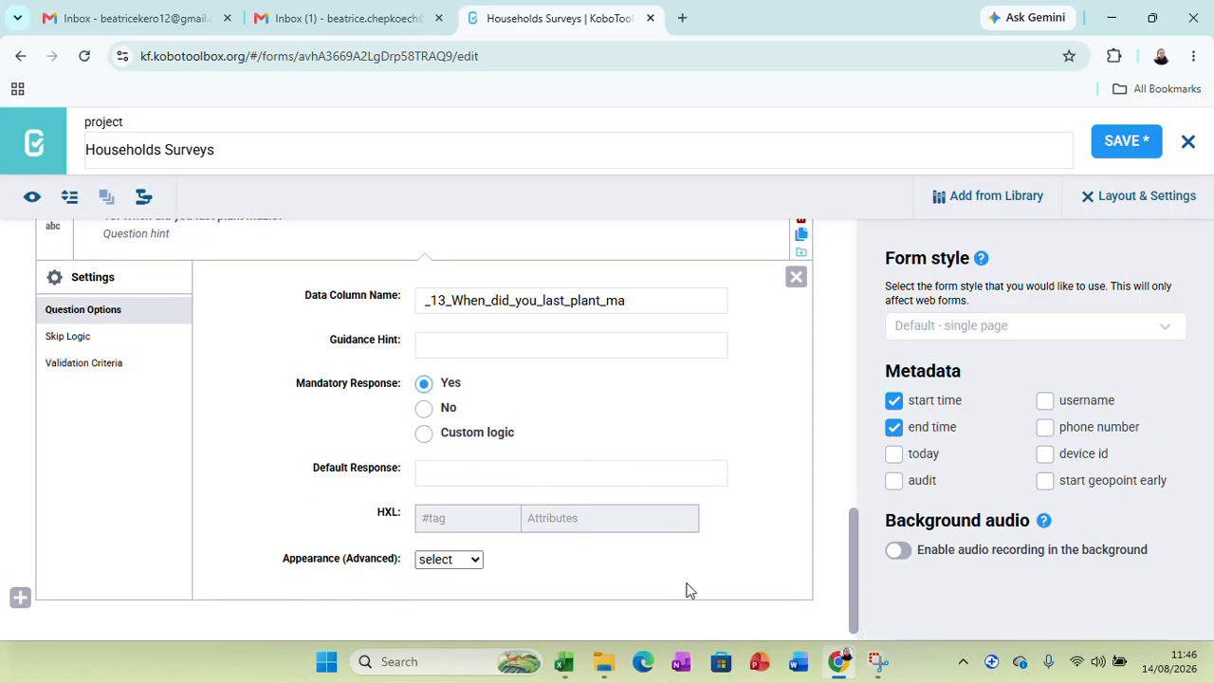
{"action": "left_click", "coordinate": [796, 277]}
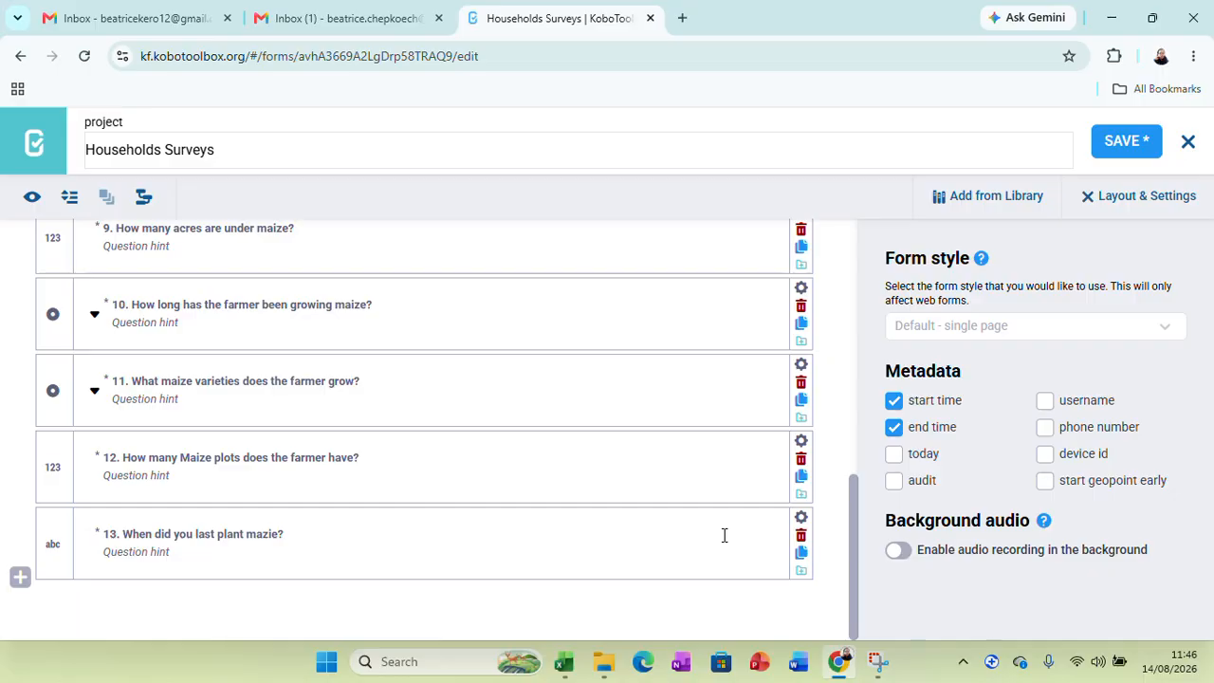
{"action": "left_click", "coordinate": [1124, 141]}
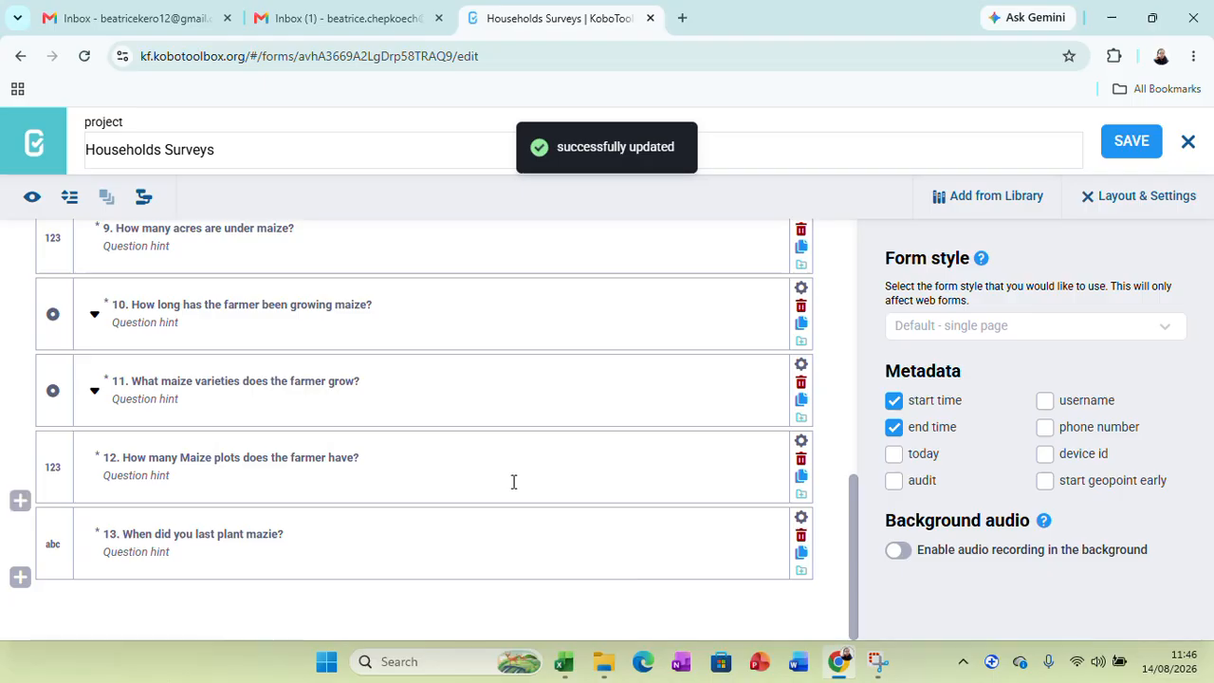
Add "13. When did you last plant mazie?" again at the end of the form, this time as a Date question.
{"action": "left_click", "coordinate": [20, 578]}
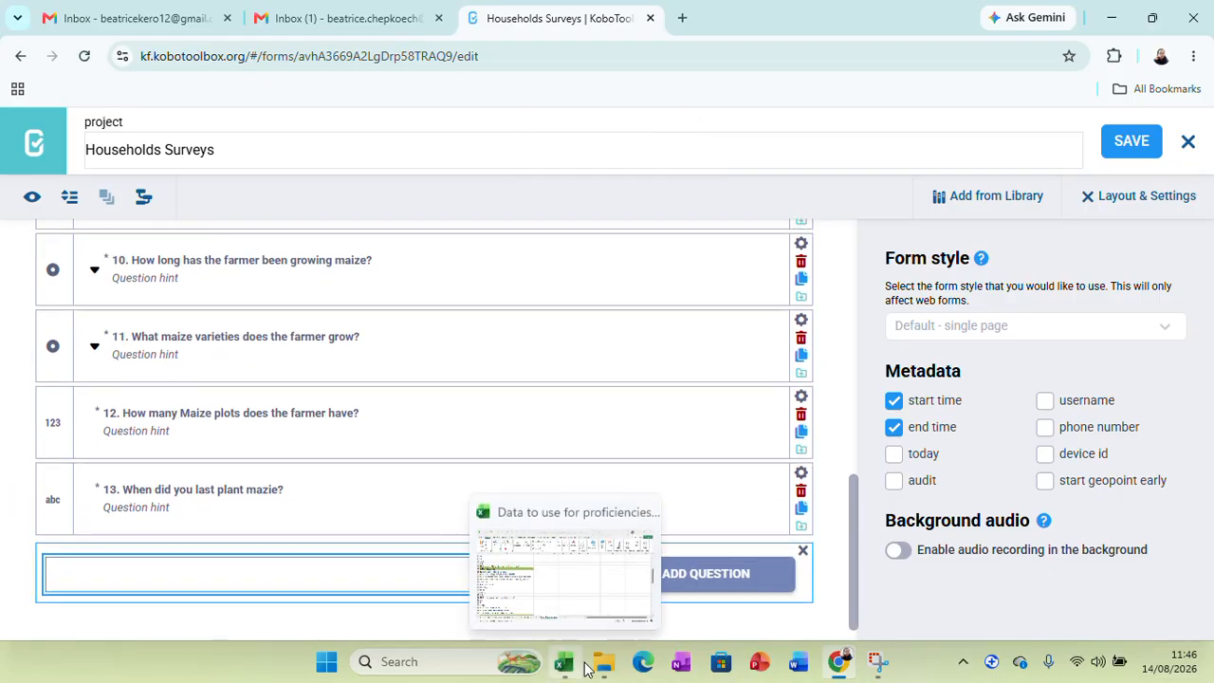
{"action": "key", "text": "ctrl+v"}
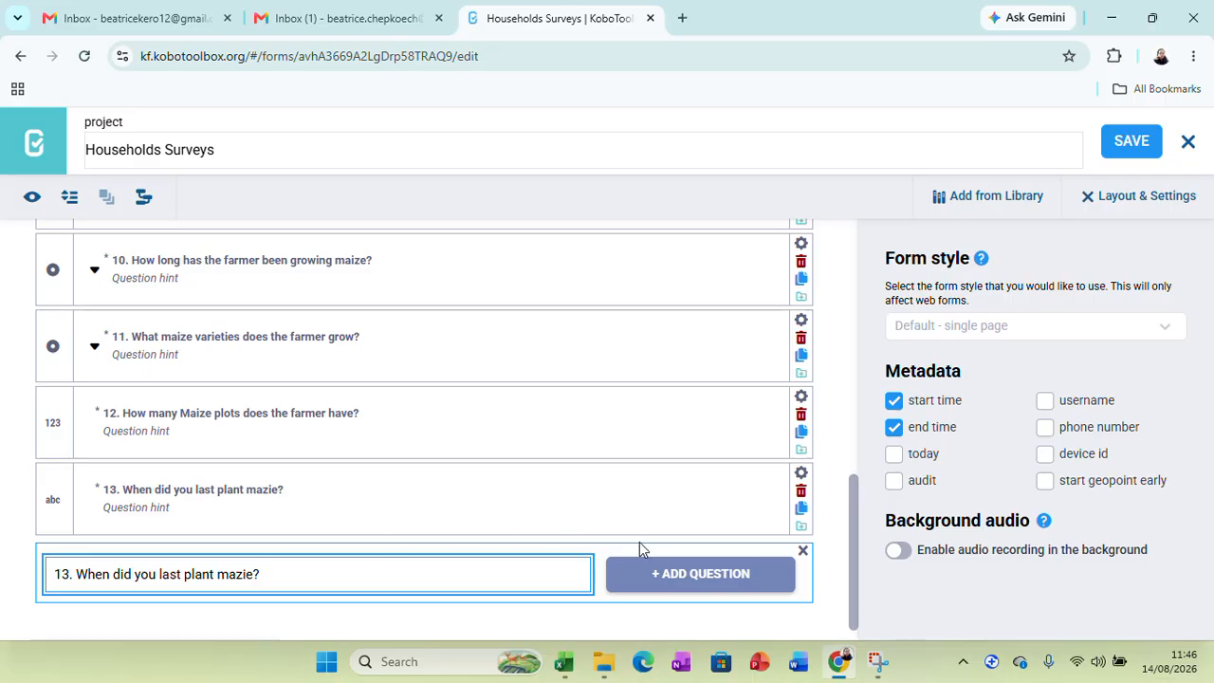
{"action": "left_click", "coordinate": [691, 576]}
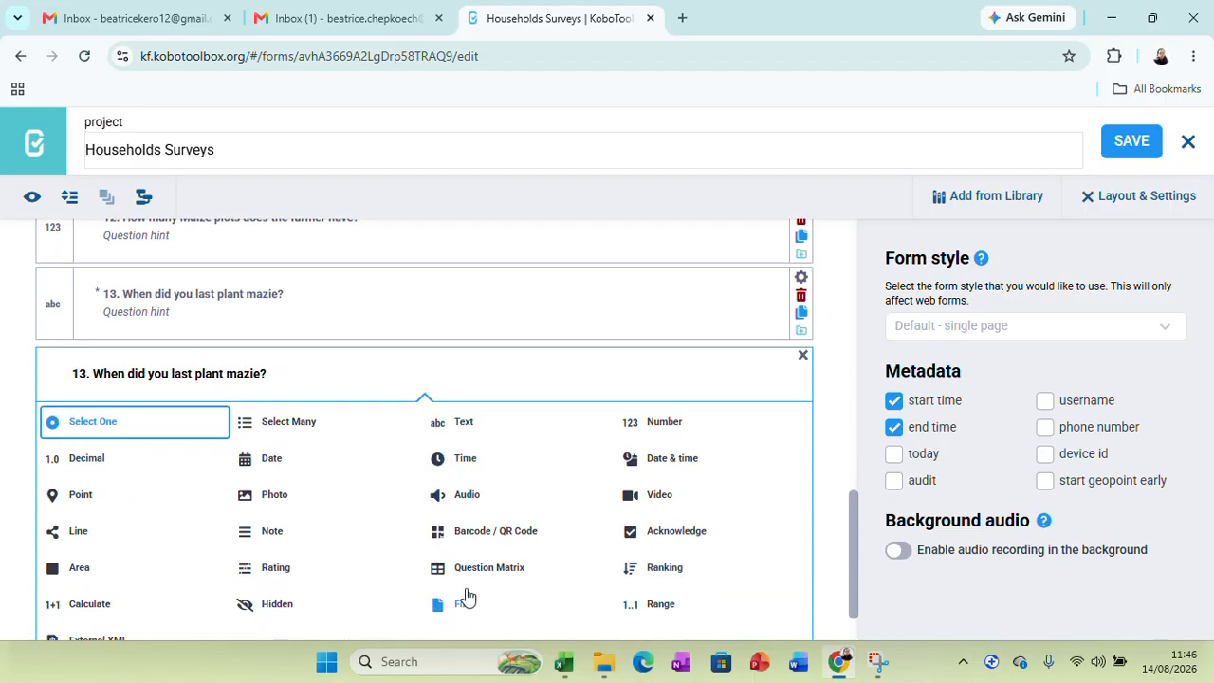
{"action": "left_click", "coordinate": [272, 459]}
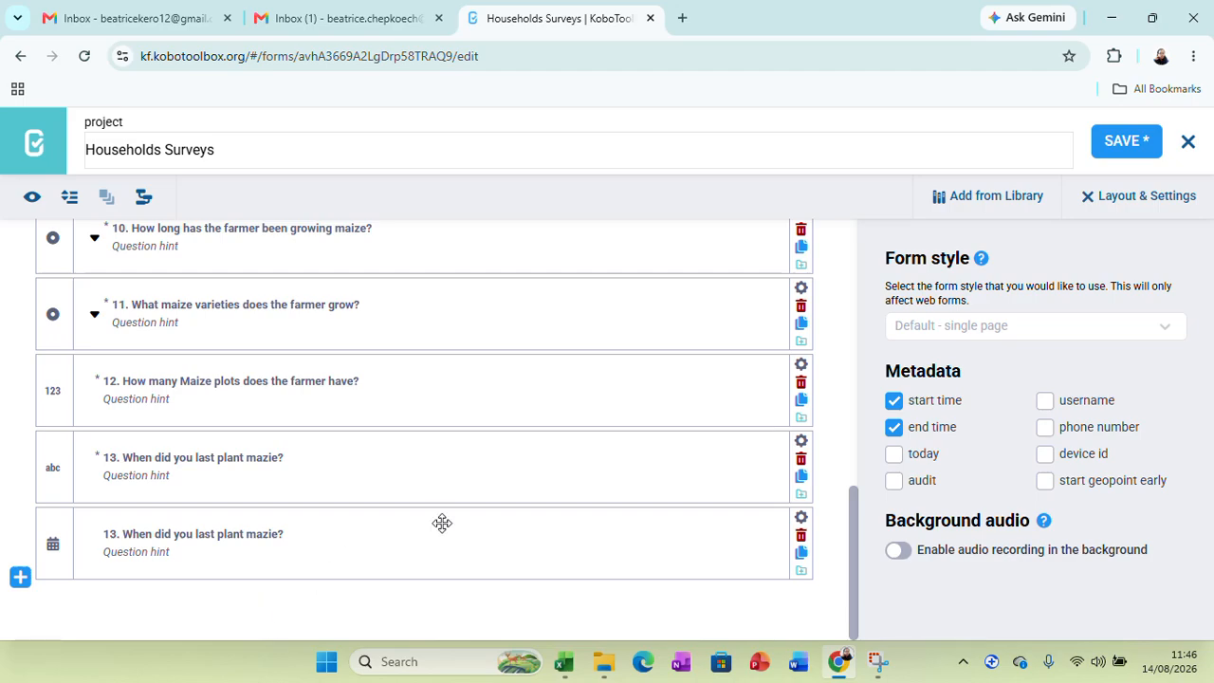
Make the response to the Date version of question 13 mandatory and close its settings.
{"action": "left_click", "coordinate": [801, 520]}
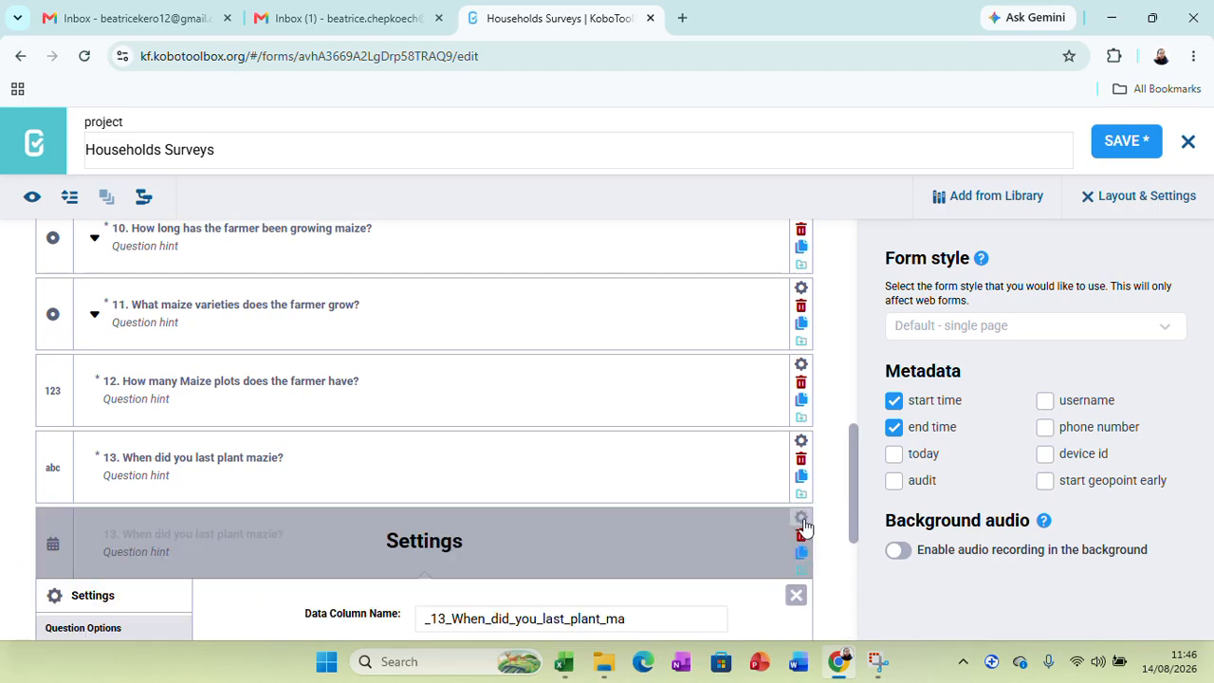
{"action": "scroll", "coordinate": [578, 541], "scroll_direction": "down", "scroll_amount": 4}
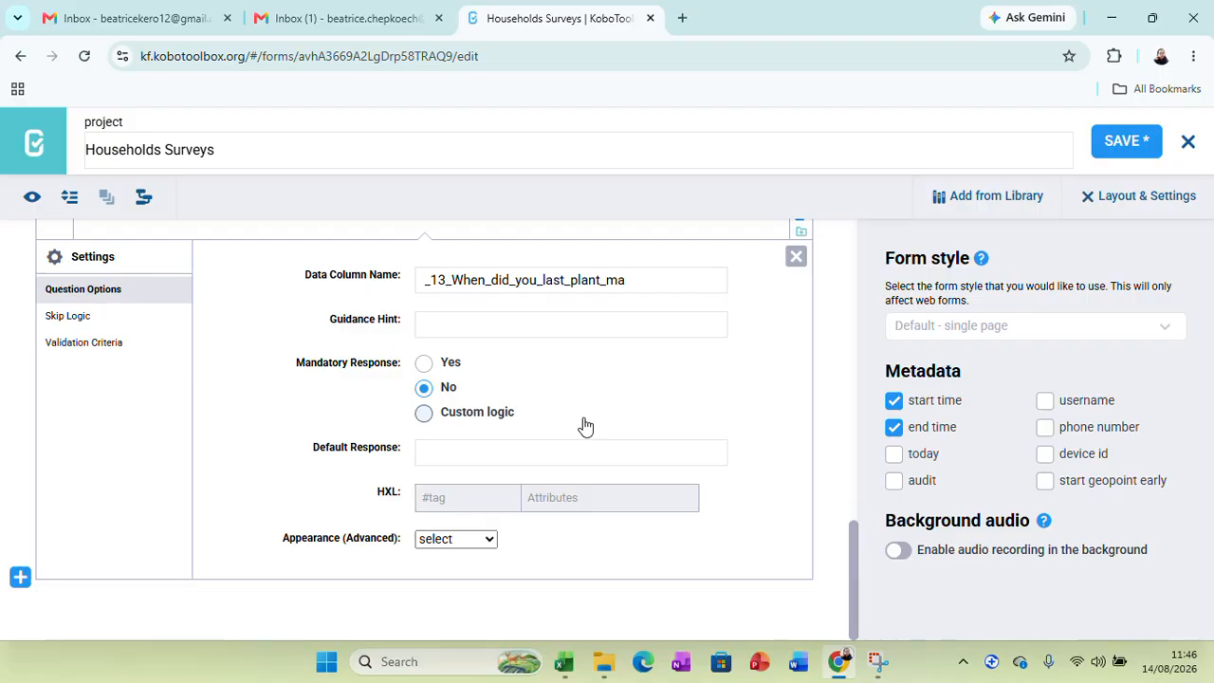
{"action": "left_click", "coordinate": [424, 364]}
{"action": "left_click", "coordinate": [795, 258]}
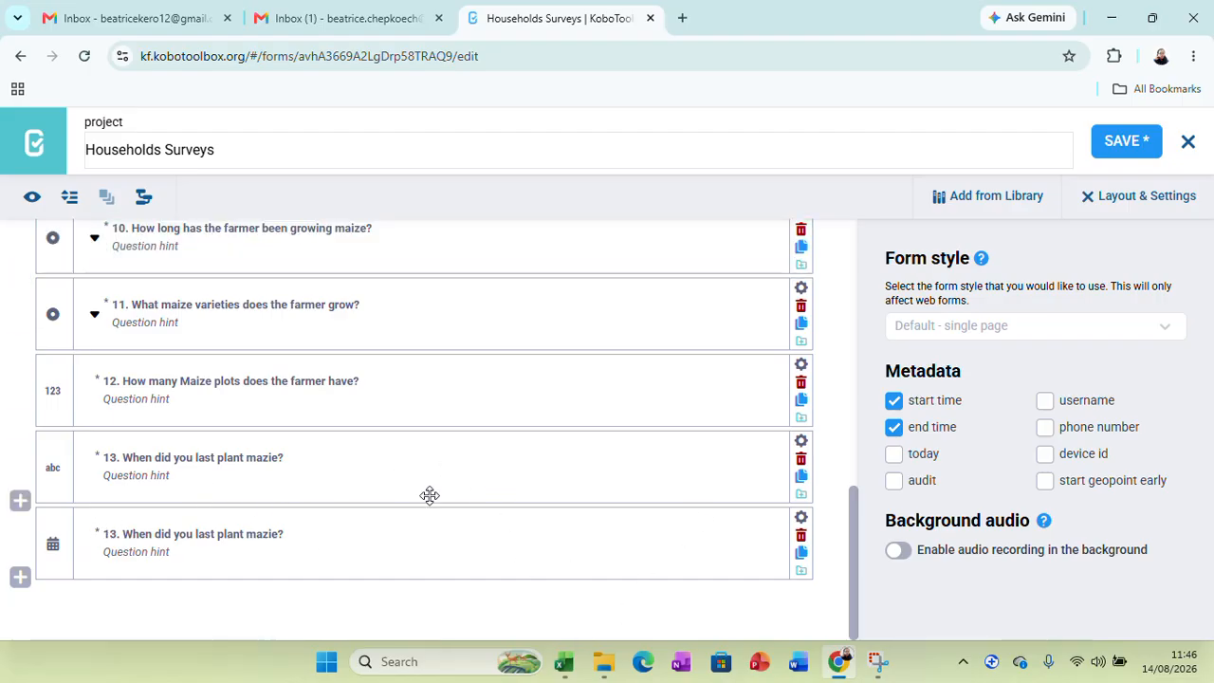
Add "14. How many bags of maize did you plant?", copied from the Excel questionnaire, as a Number question at the end of the KoboToolbox form.
{"action": "left_click", "coordinate": [21, 579]}
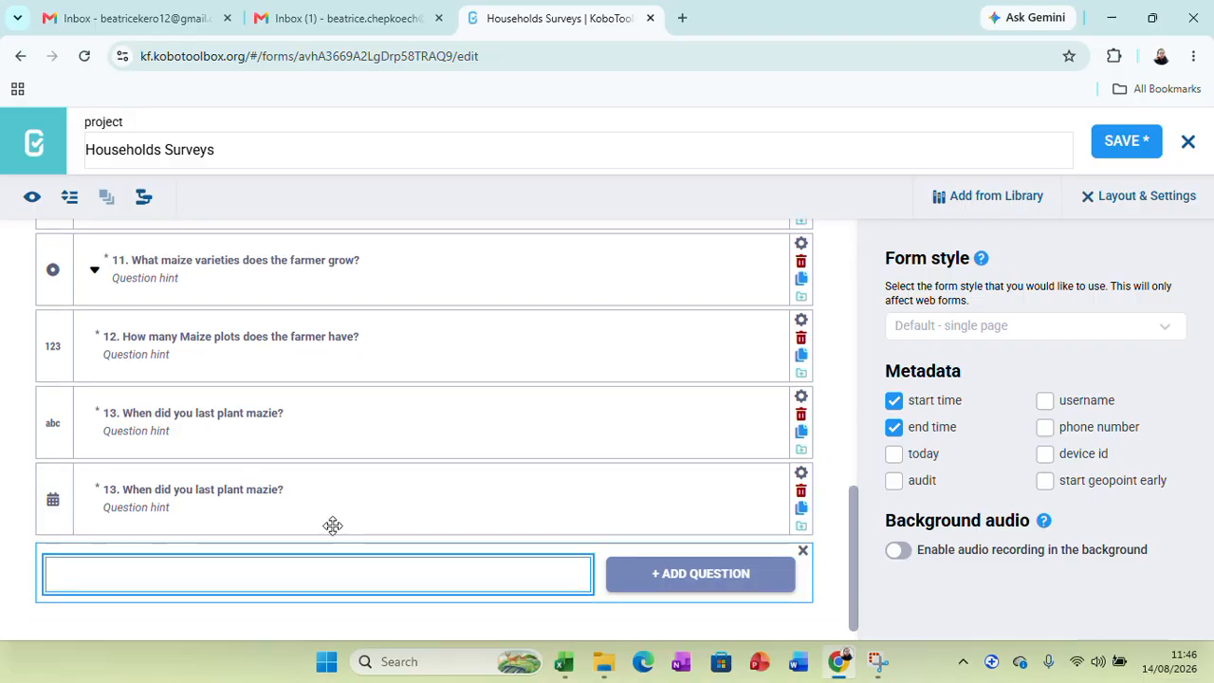
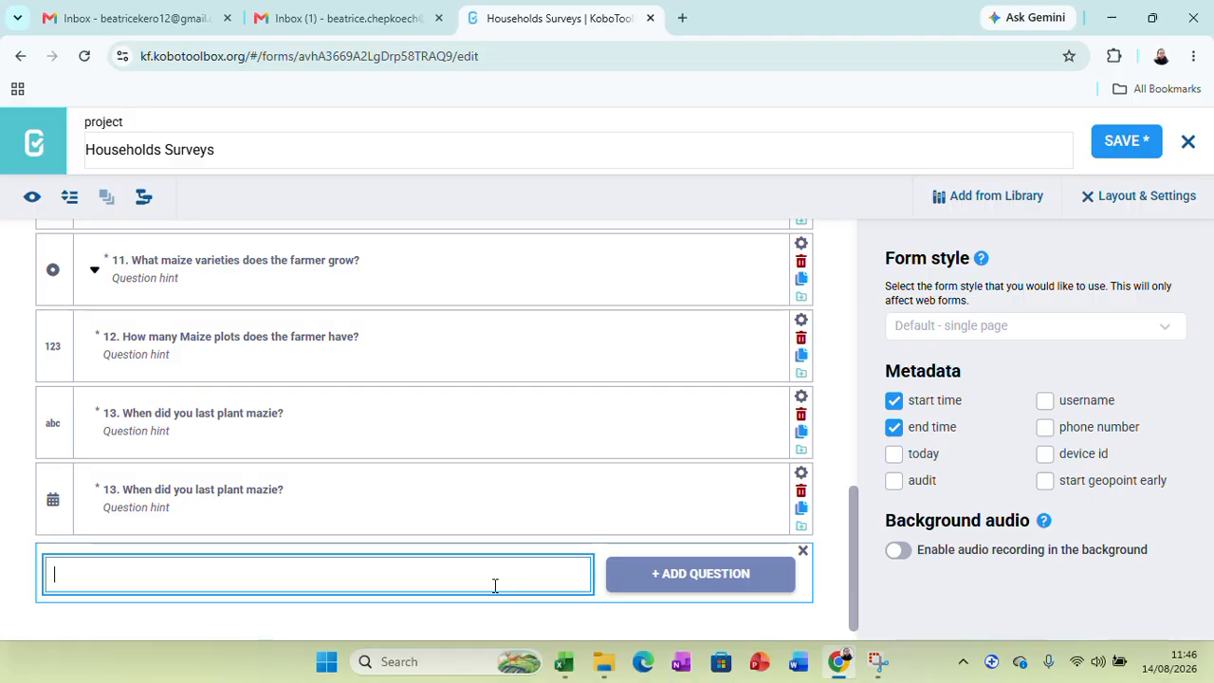
{"action": "left_click", "coordinate": [563, 661]}
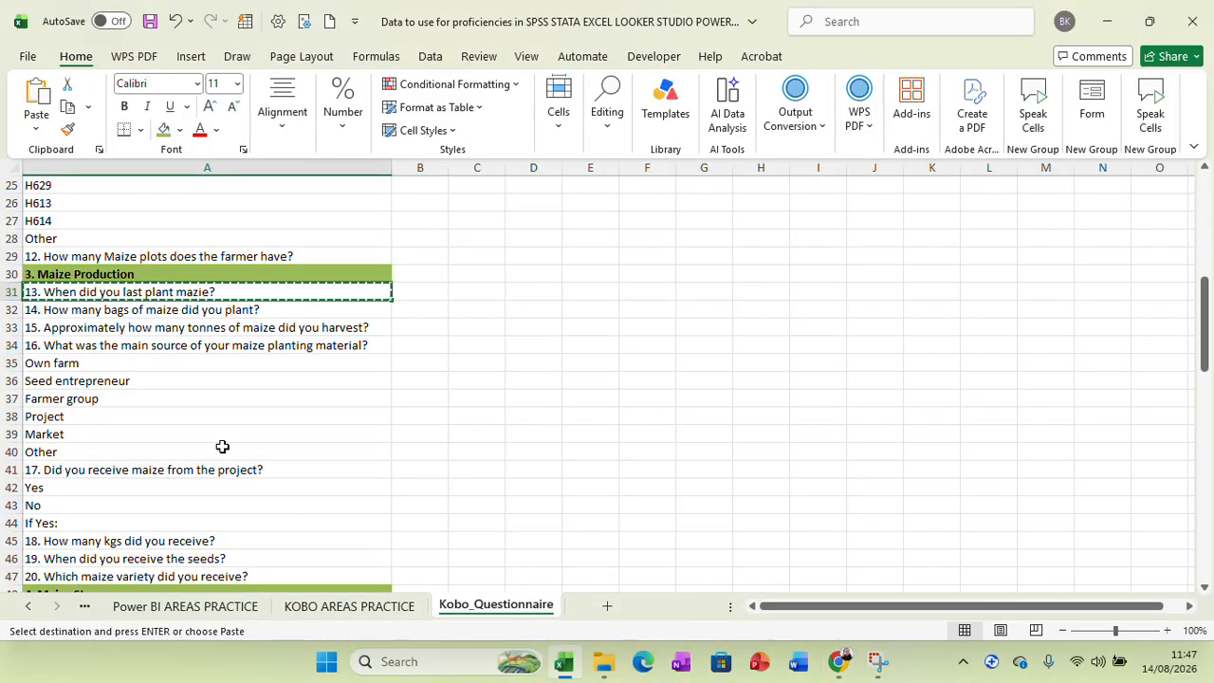
{"action": "left_click", "coordinate": [197, 310]}
{"action": "right_click", "coordinate": [196, 310]}
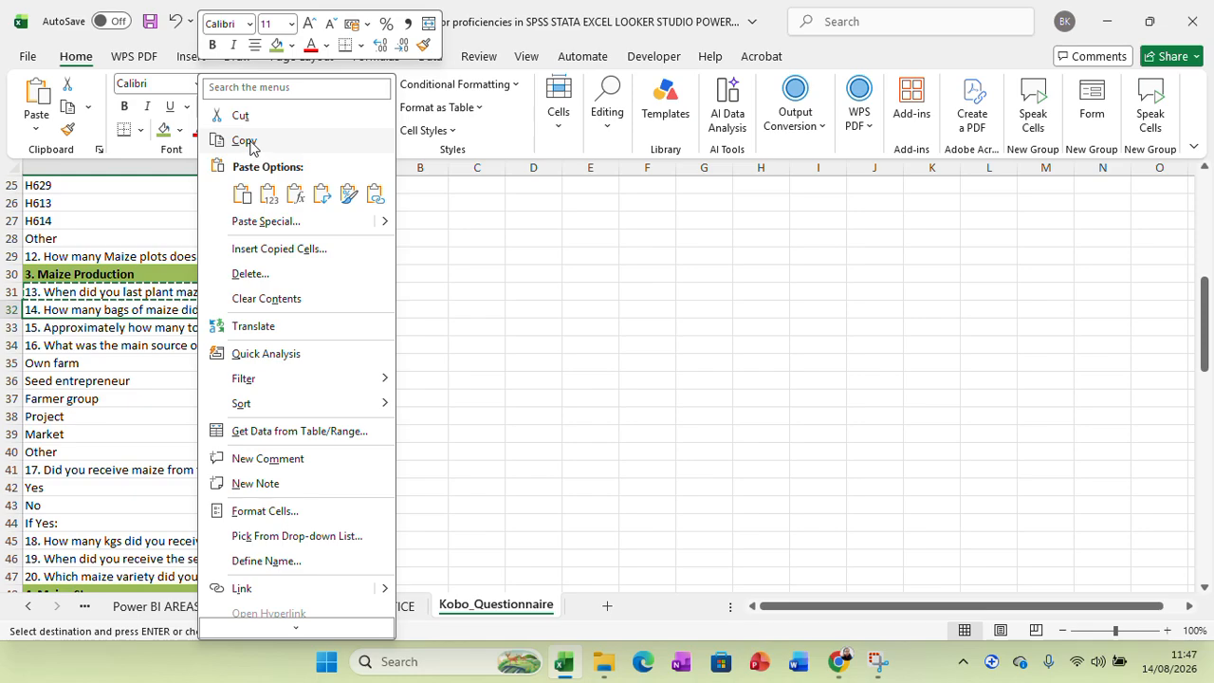
{"action": "left_click", "coordinate": [208, 134]}
{"action": "left_click", "coordinate": [839, 663]}
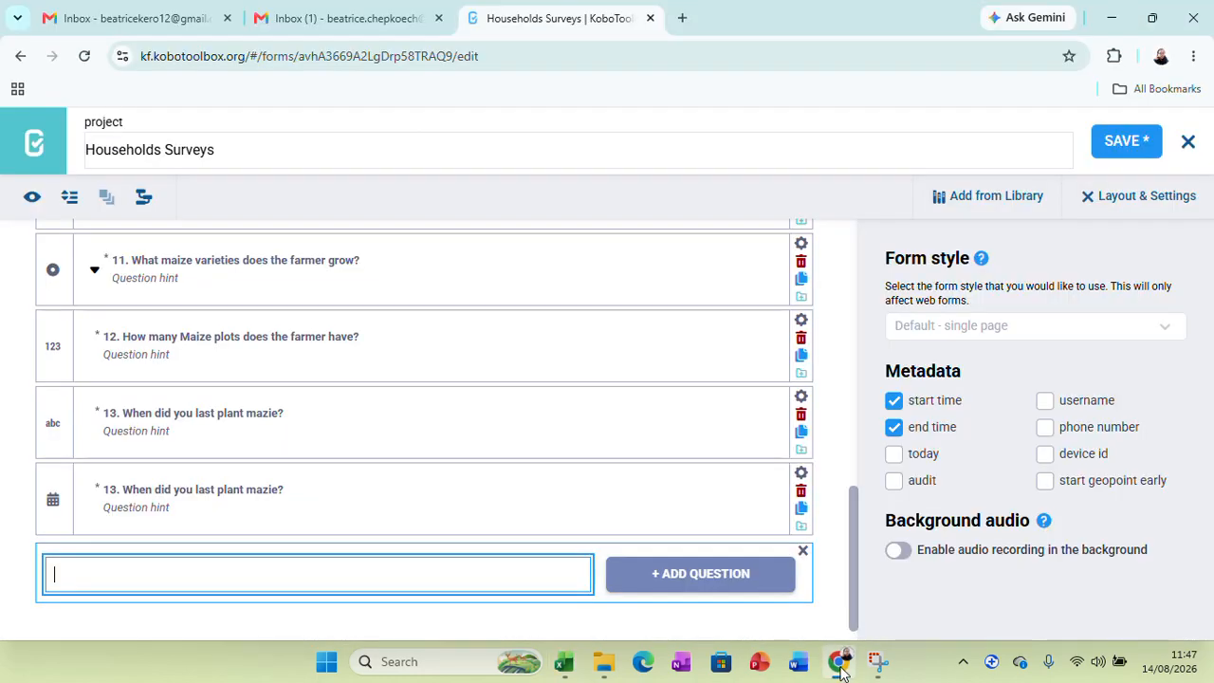
{"action": "key", "text": "ctrl+v"}
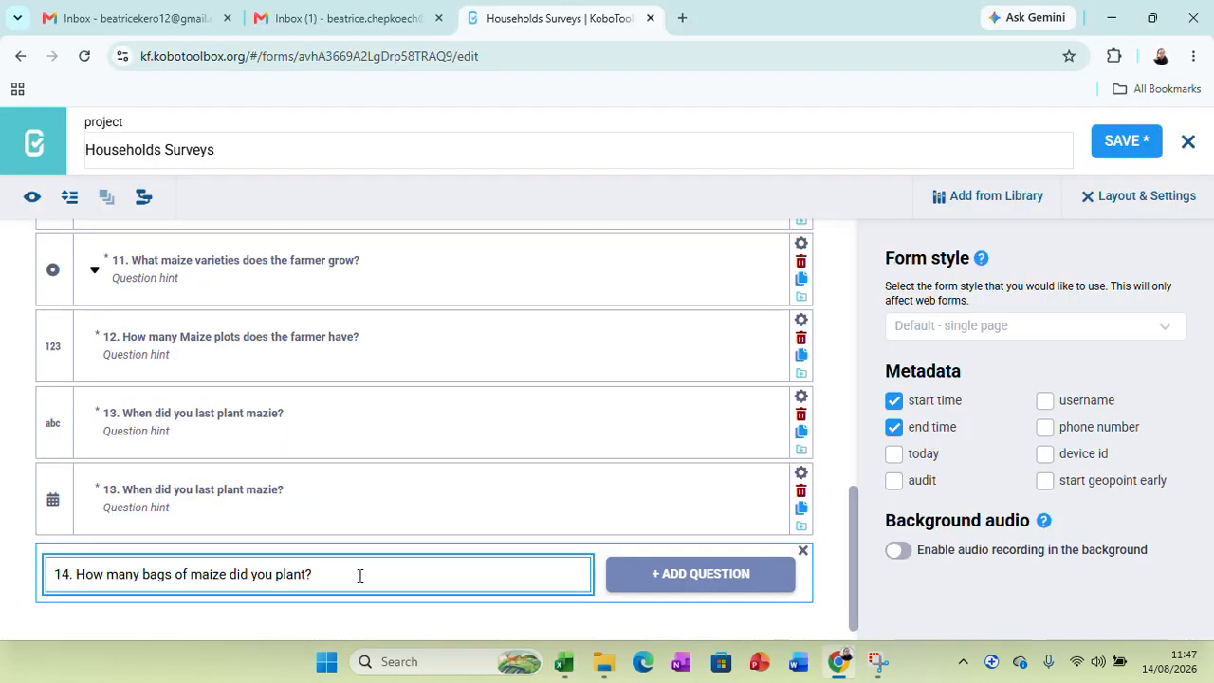
{"action": "left_click", "coordinate": [639, 585]}
{"action": "left_click", "coordinate": [670, 424]}
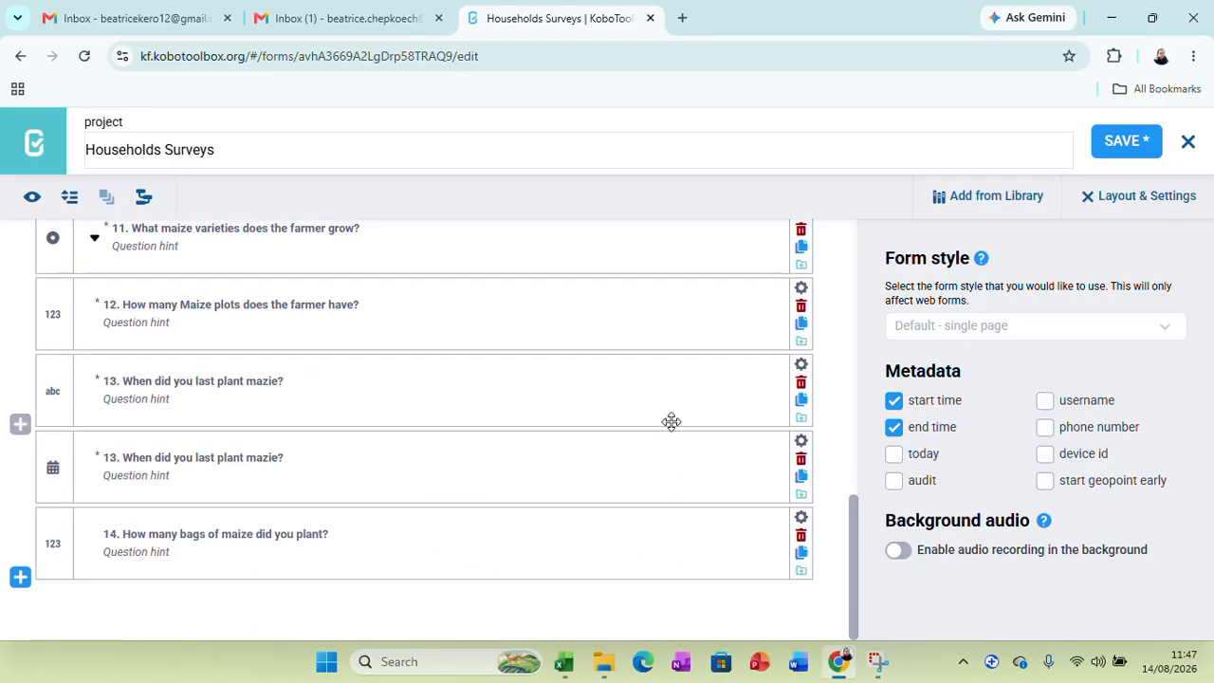
Make the response to the bags of maize planted question mandatory and close its settings.
{"action": "left_click", "coordinate": [802, 520]}
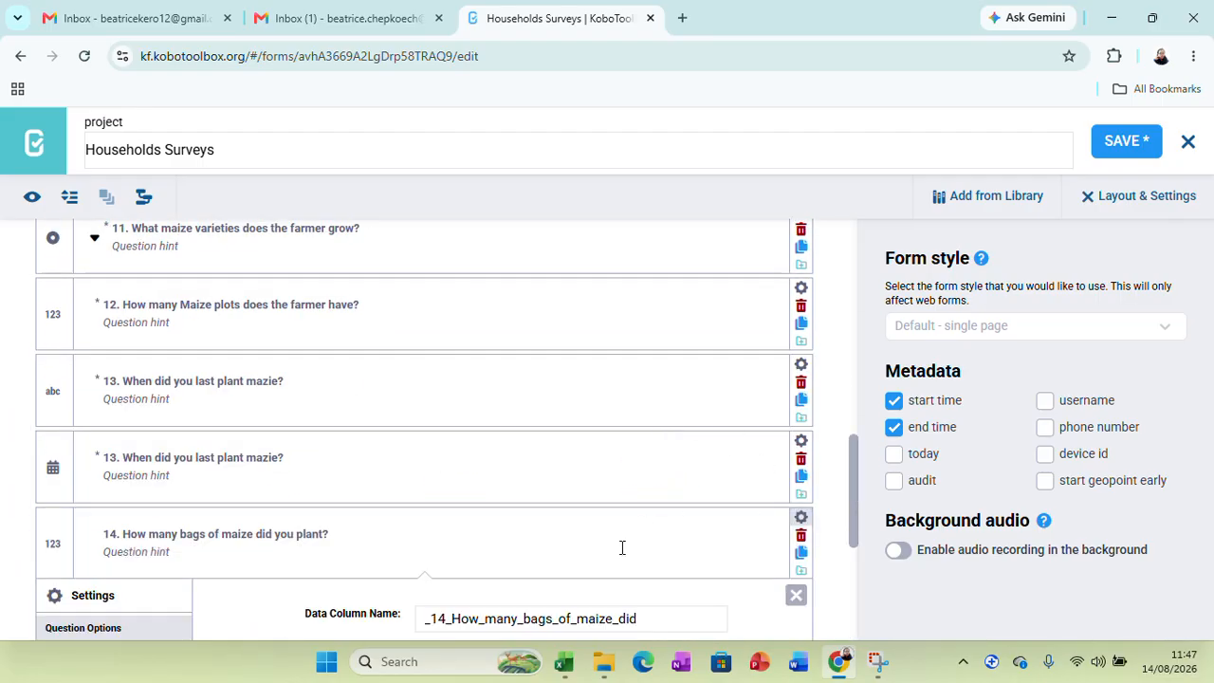
{"action": "left_click_drag", "start_coordinate": [851, 518], "coordinate": [857, 618]}
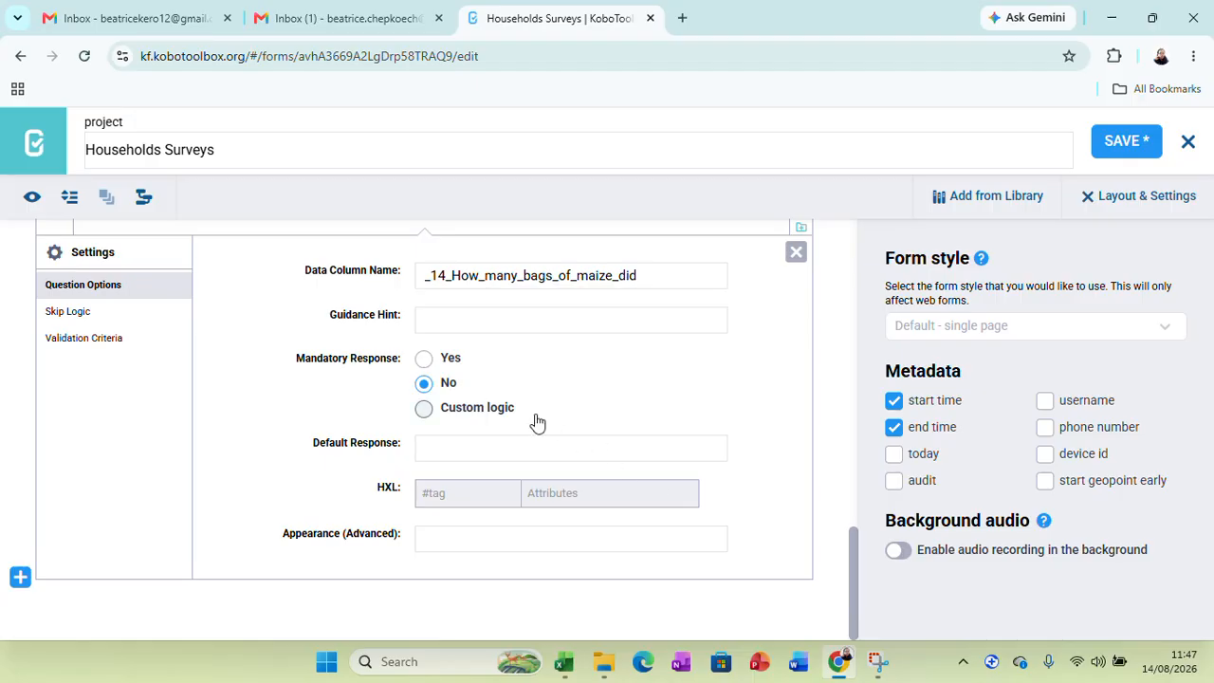
{"action": "left_click", "coordinate": [453, 361]}
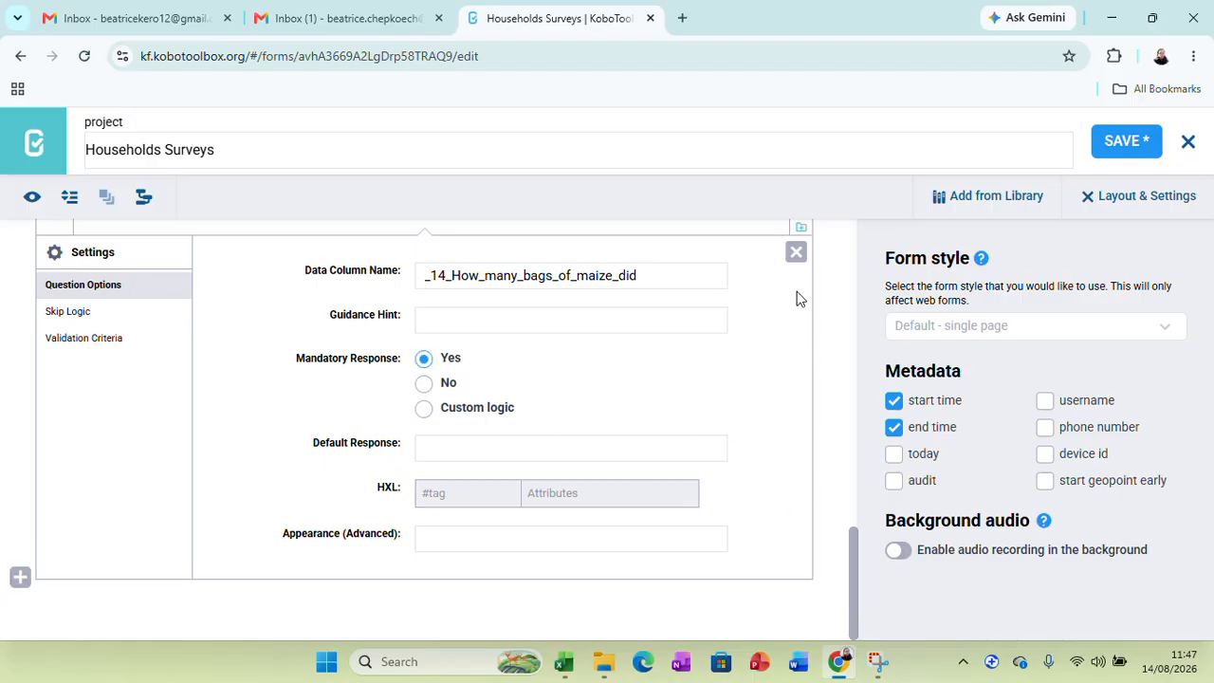
{"action": "left_click", "coordinate": [796, 254]}
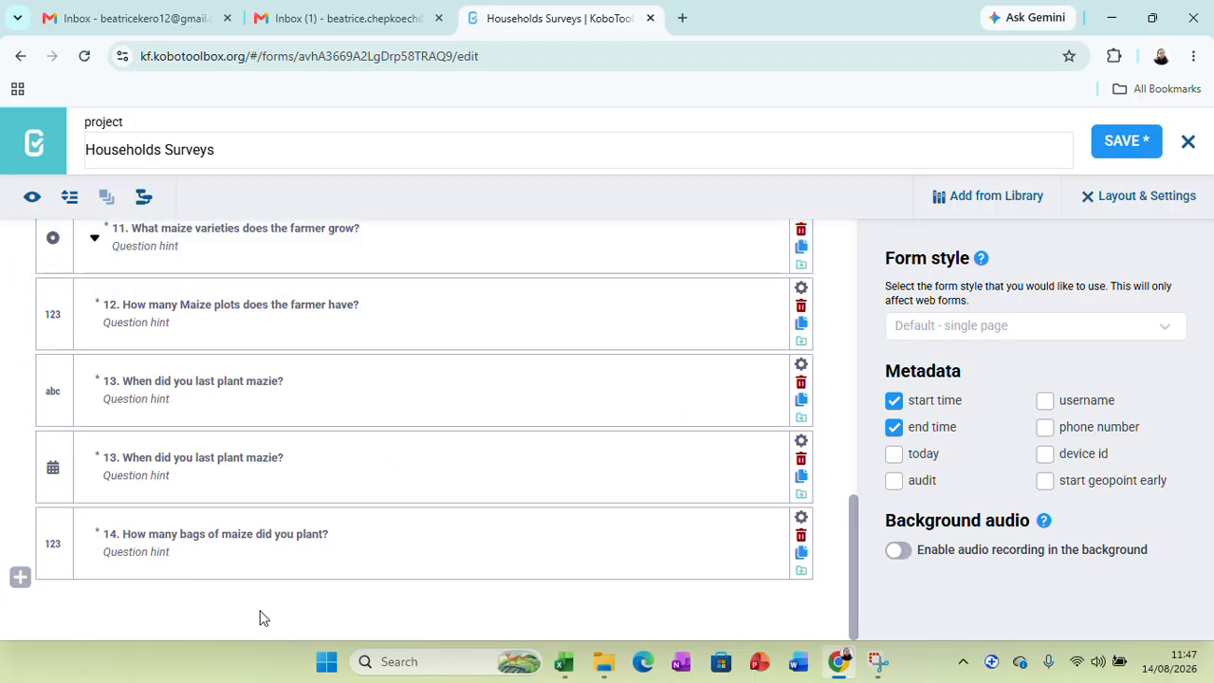
Add "15. Approximately how many tonnes of maize did you harvest?", copied from the Excel questionnaire, as a Number question at the end of the KoboToolbox form.
{"action": "left_click", "coordinate": [19, 578]}
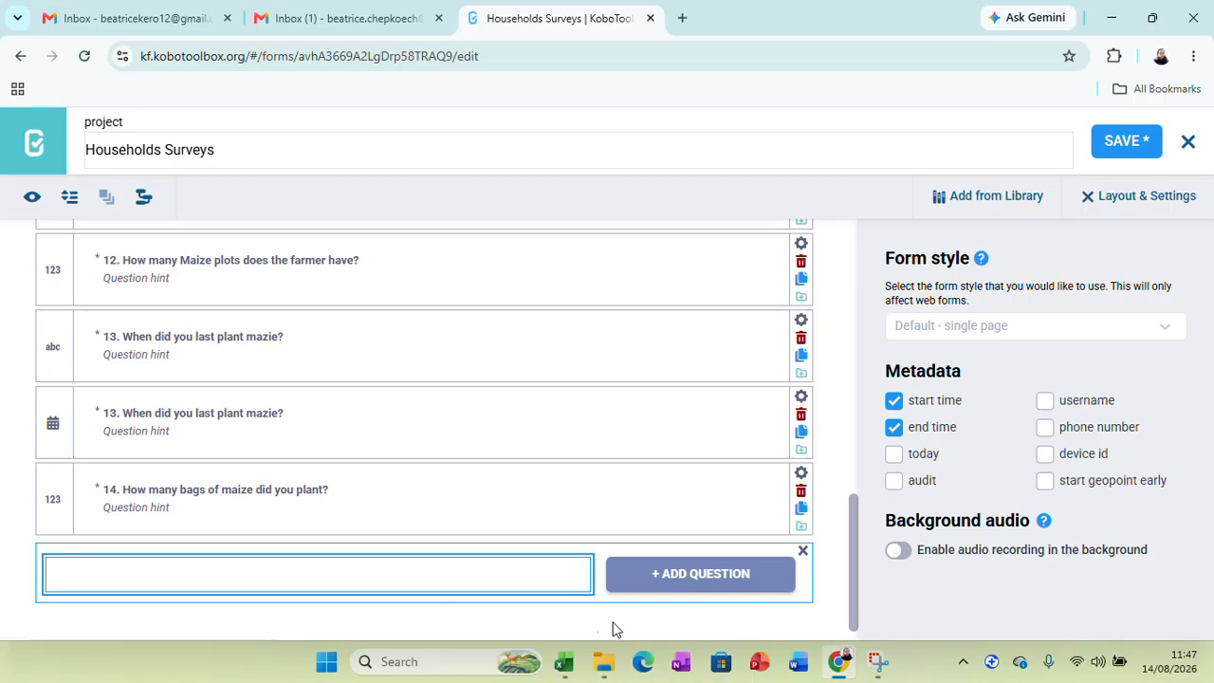
{"action": "mouse_move", "coordinate": [563, 664]}
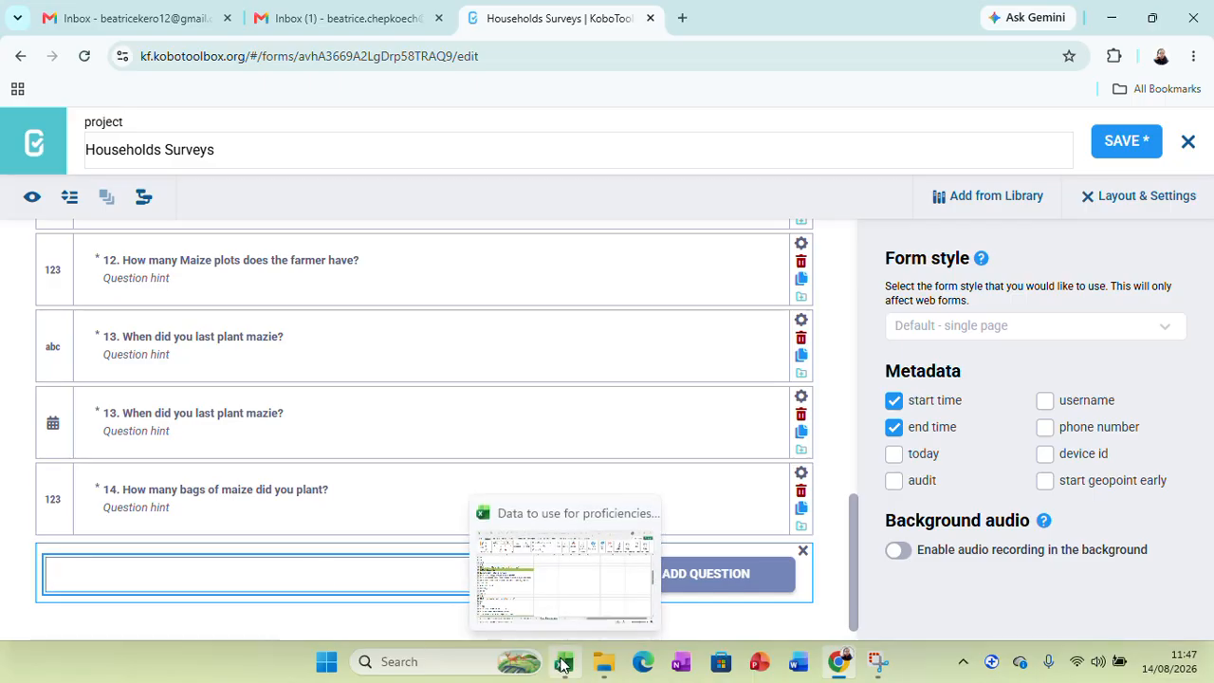
{"action": "left_click", "coordinate": [529, 574]}
{"action": "left_click", "coordinate": [162, 329], "text": "shift"}
{"action": "key", "text": "ctrl+c"}
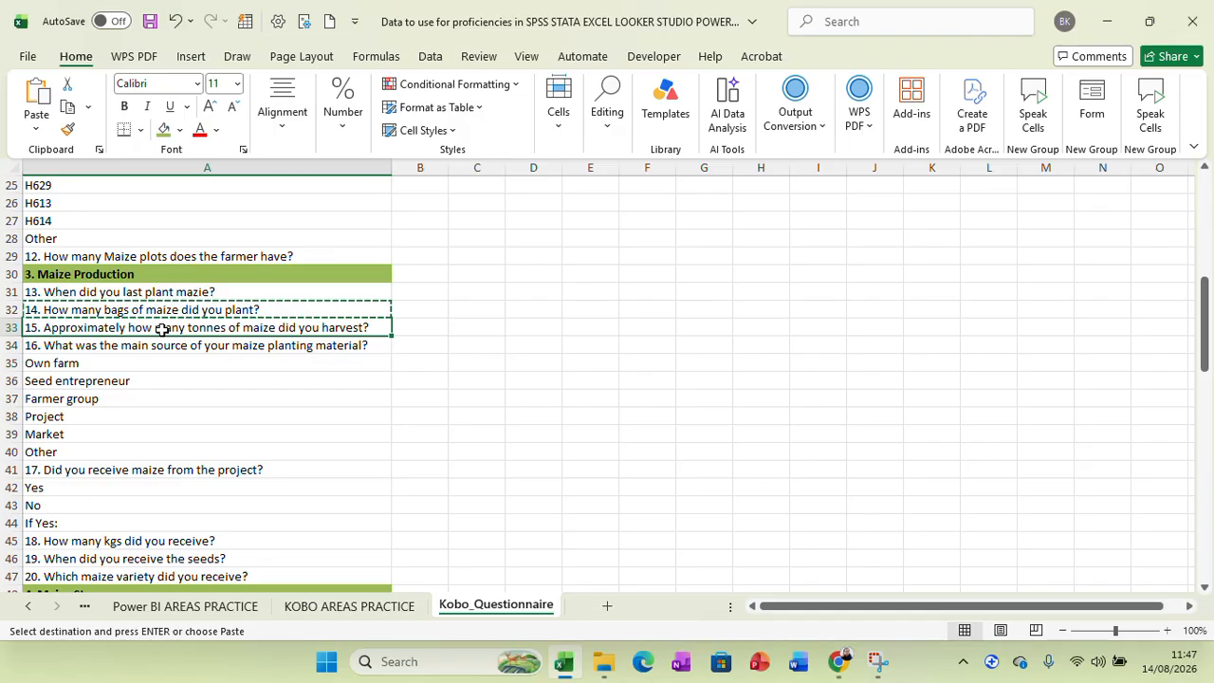
{"action": "right_click", "coordinate": [162, 329]}
{"action": "left_click", "coordinate": [209, 67]}
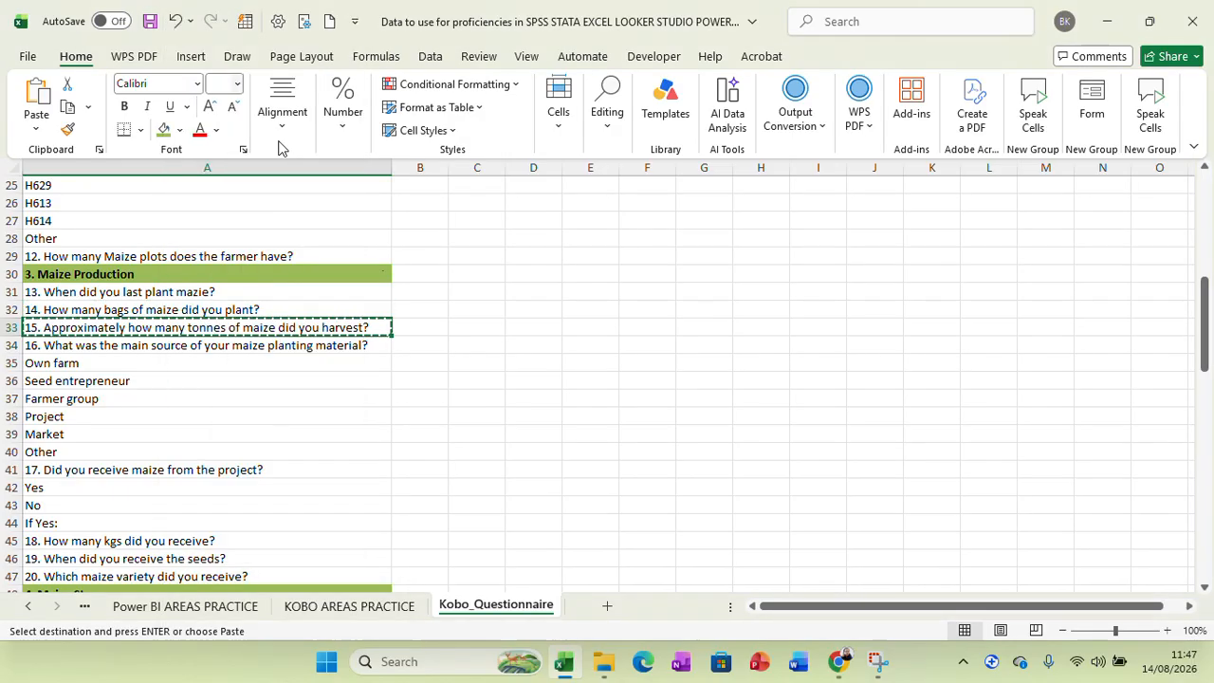
{"action": "left_click", "coordinate": [836, 661]}
{"action": "left_click", "coordinate": [508, 574]}
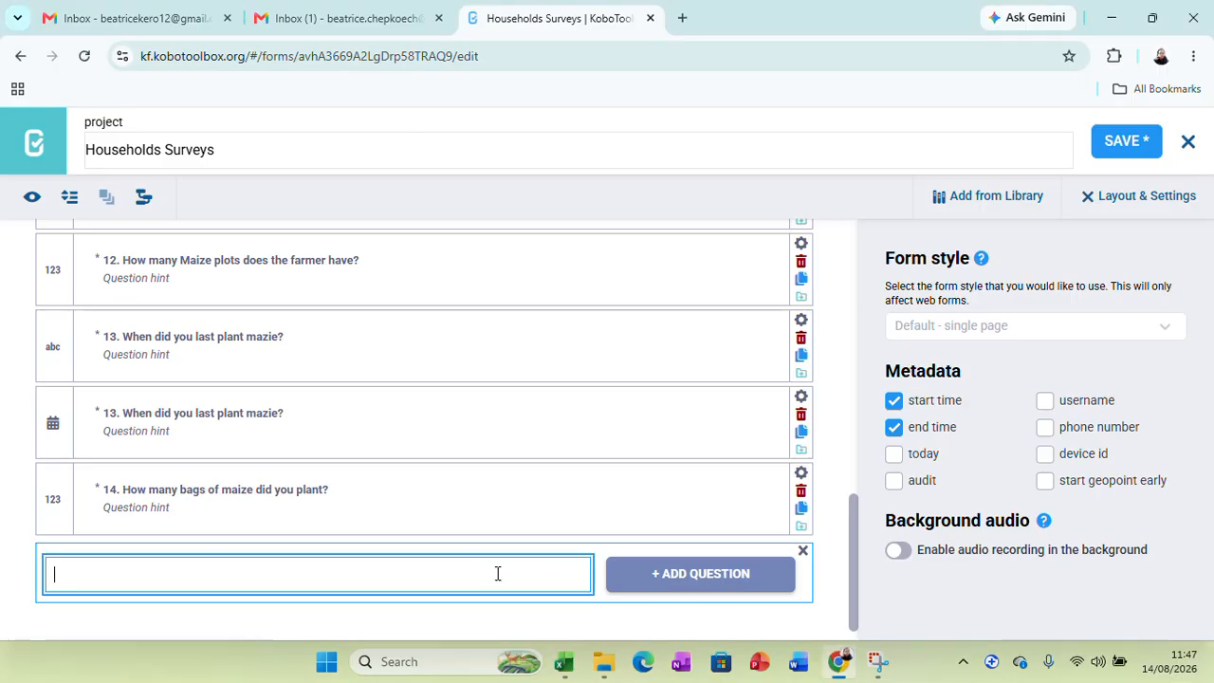
{"action": "key", "text": "ctrl+v"}
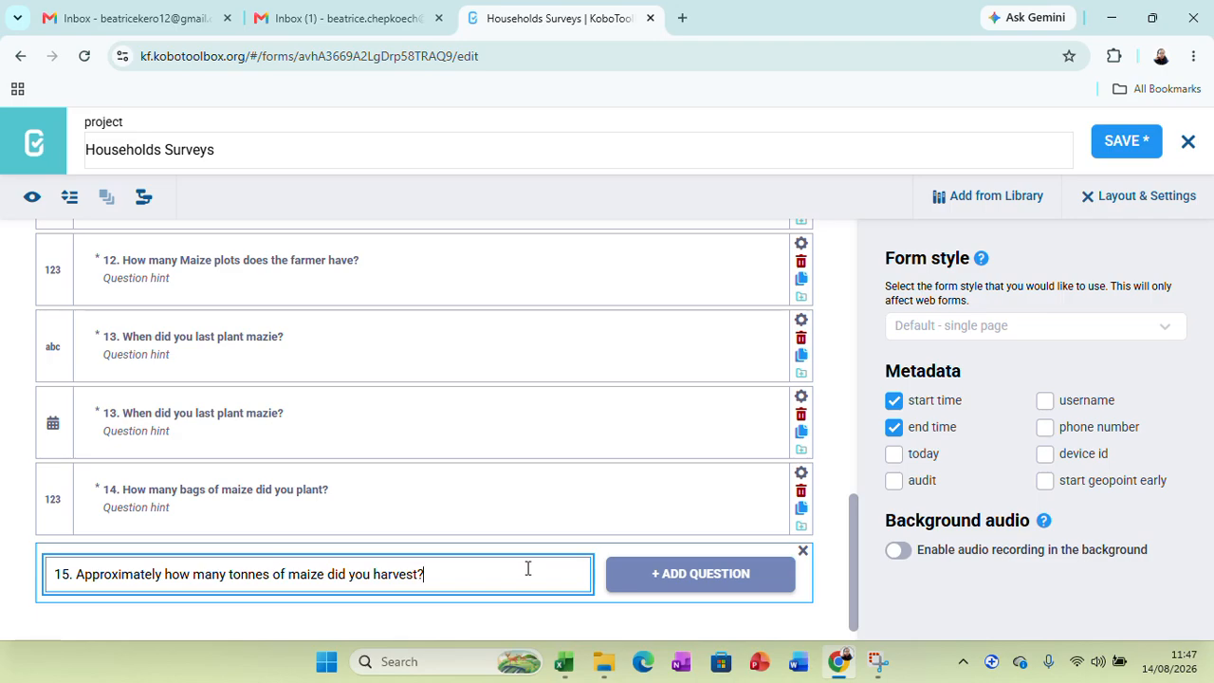
{"action": "left_click", "coordinate": [645, 583]}
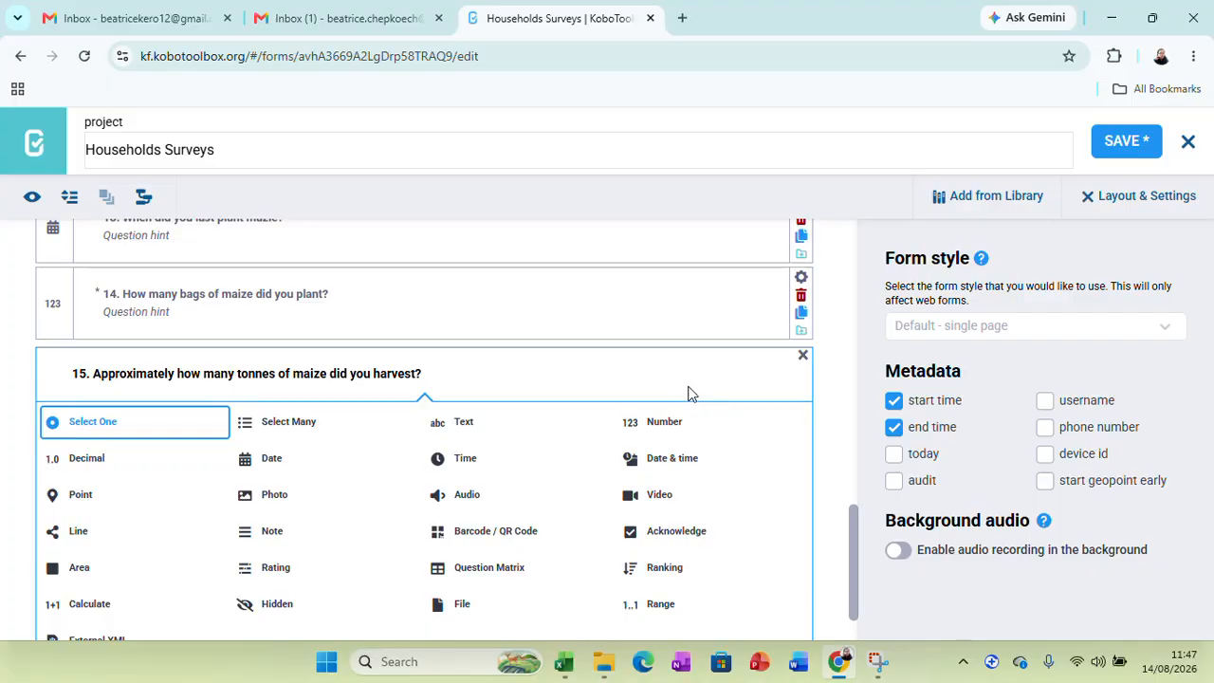
{"action": "left_click", "coordinate": [657, 424]}
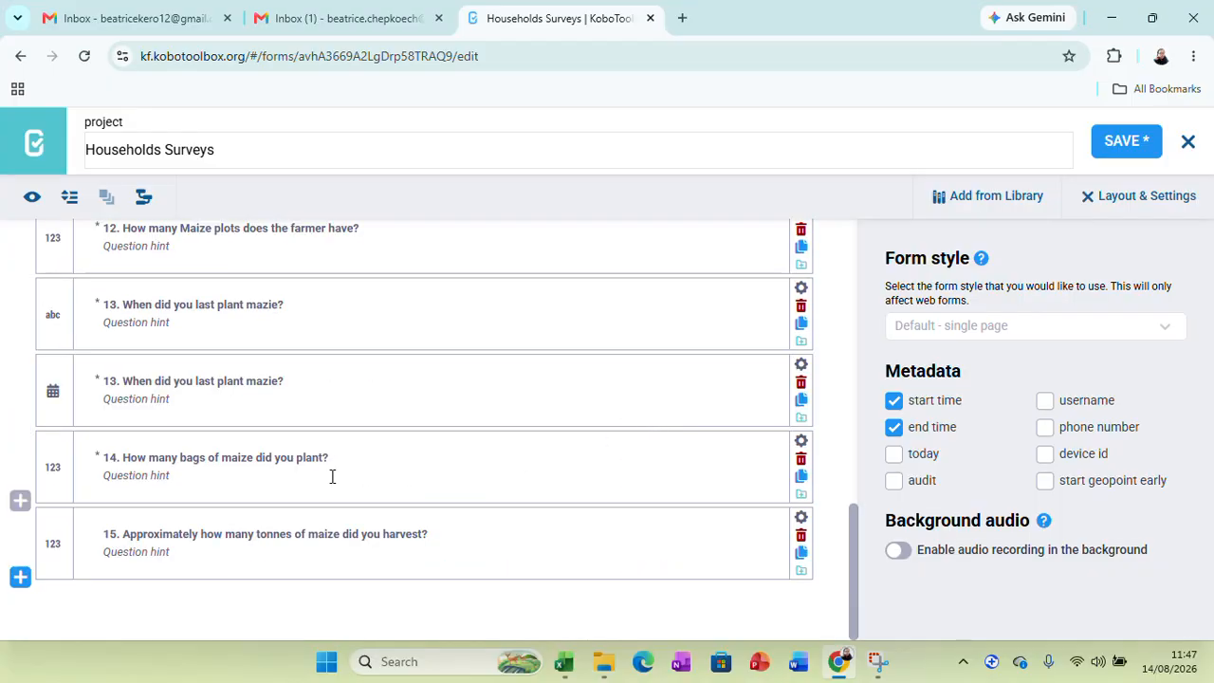
Make the response to the tonnes of maize harvested question mandatory, then save the form and close the question's settings.
{"action": "left_click", "coordinate": [801, 517]}
{"action": "scroll", "coordinate": [819, 584], "scroll_direction": "down", "scroll_amount": 4}
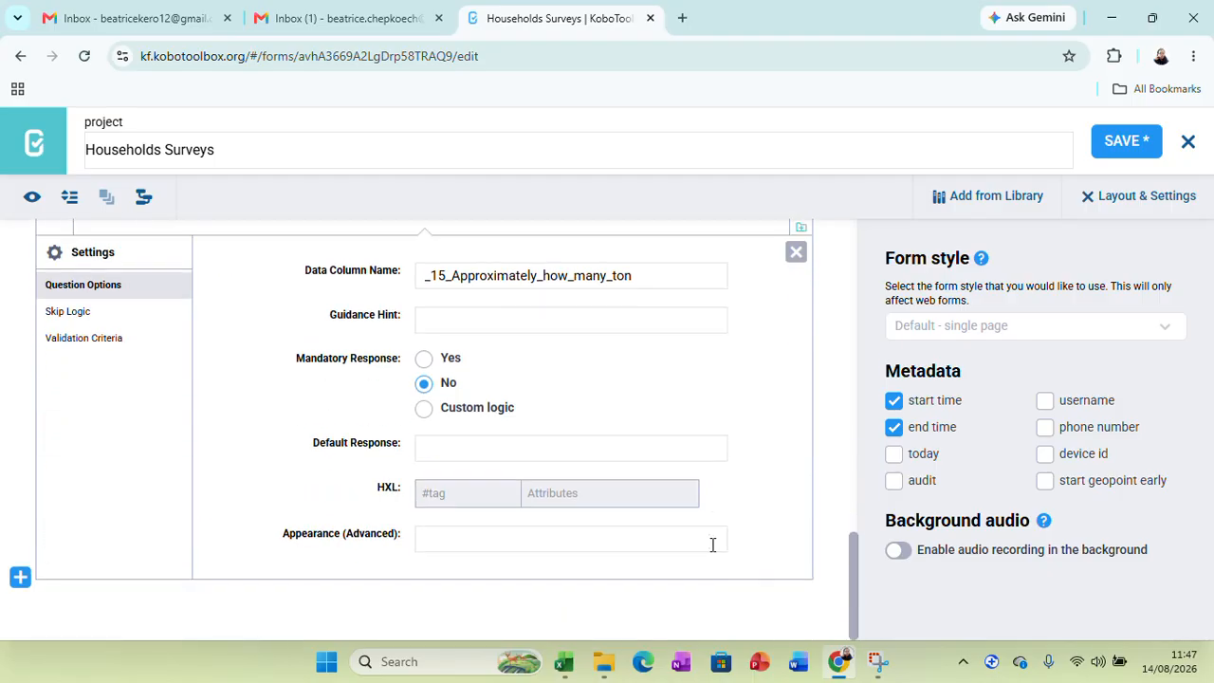
{"action": "left_click", "coordinate": [428, 362]}
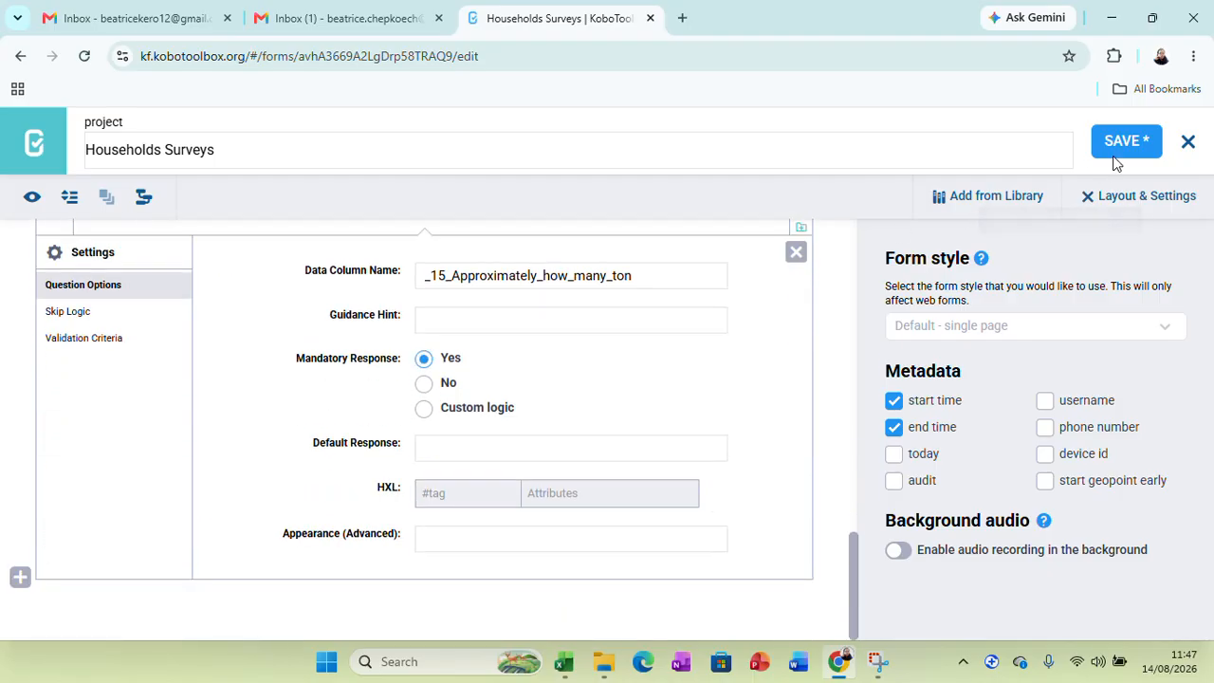
{"action": "left_click", "coordinate": [1129, 144]}
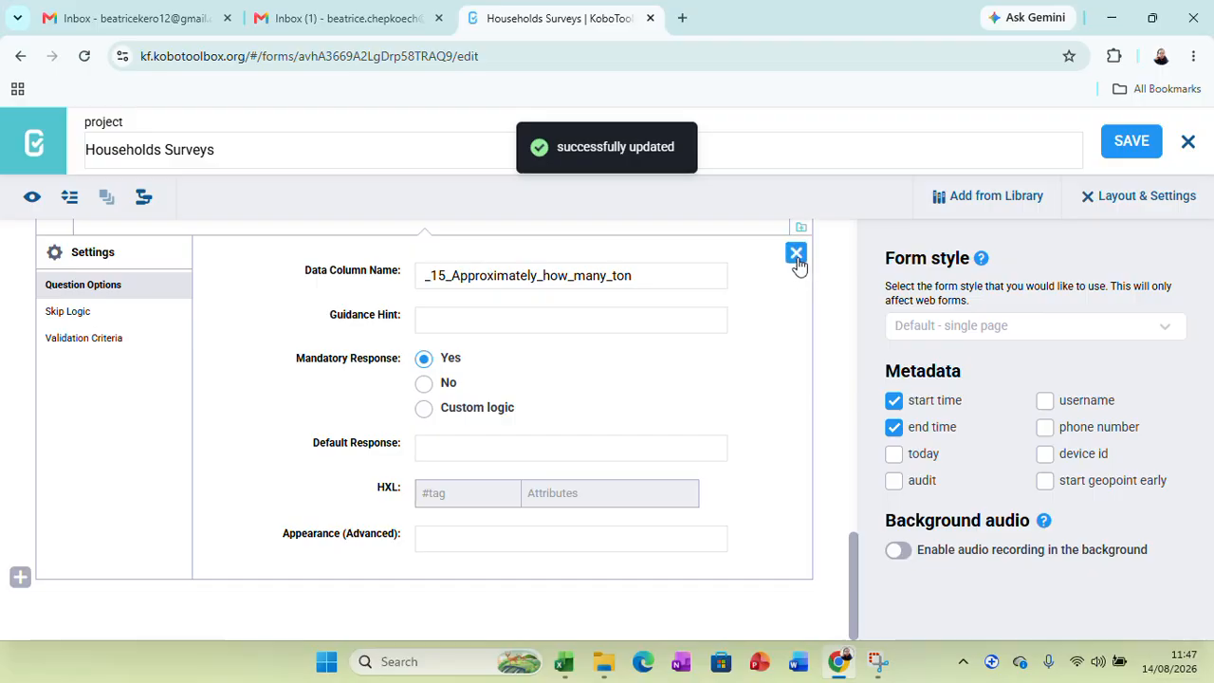
{"action": "left_click", "coordinate": [796, 254]}
Add "16. What was the main source of your maize planting material?", copied from the Excel questionnaire, as a Select One question at the end of the KoboToolbox form.
{"action": "left_click", "coordinate": [21, 579]}
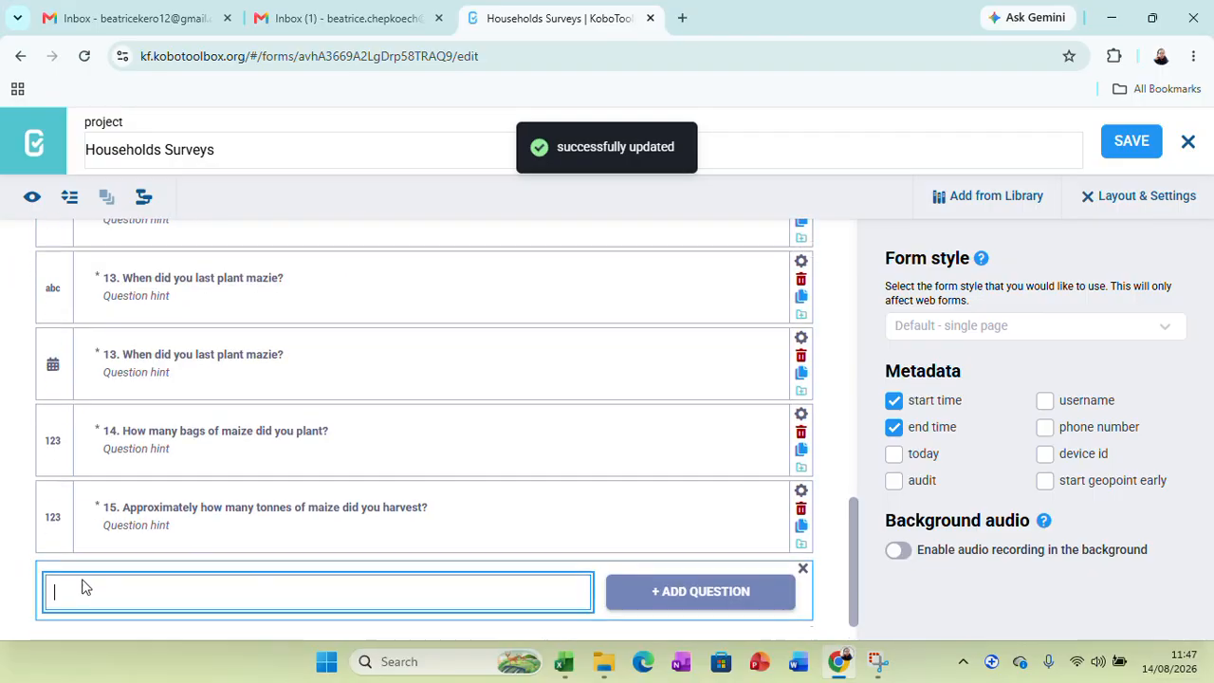
{"action": "mouse_move", "coordinate": [581, 667]}
{"action": "left_click", "coordinate": [572, 613]}
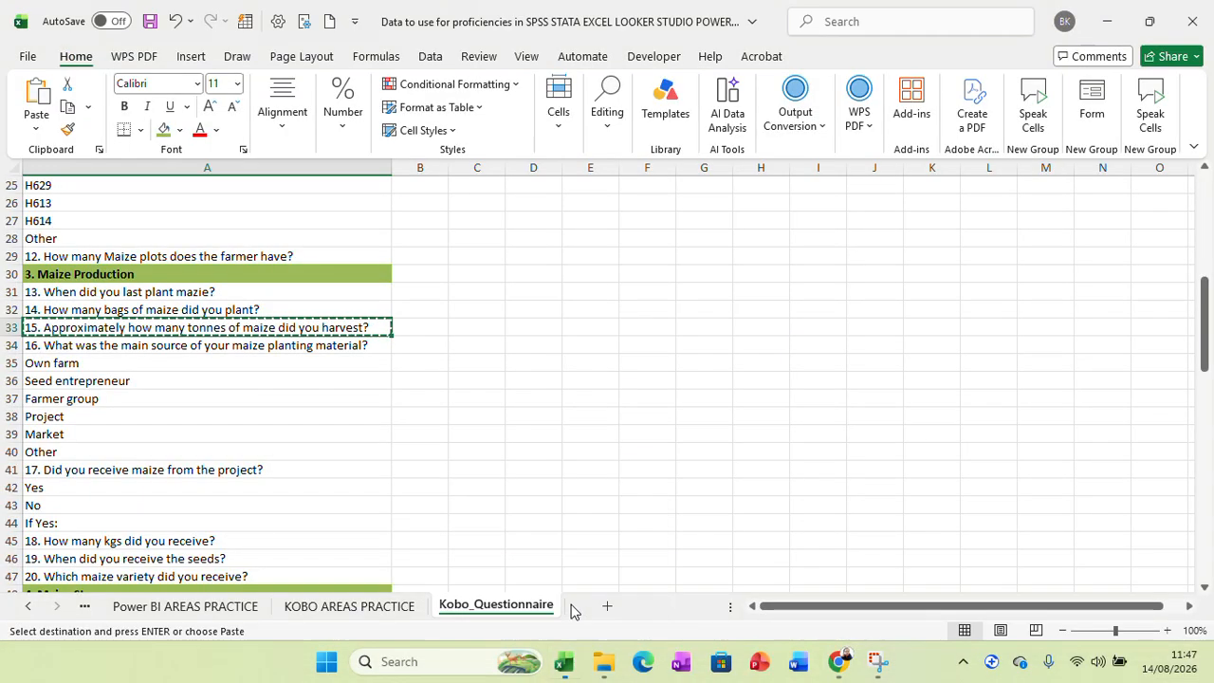
{"action": "left_click", "coordinate": [154, 345], "text": "shift"}
{"action": "right_click", "coordinate": [153, 346]}
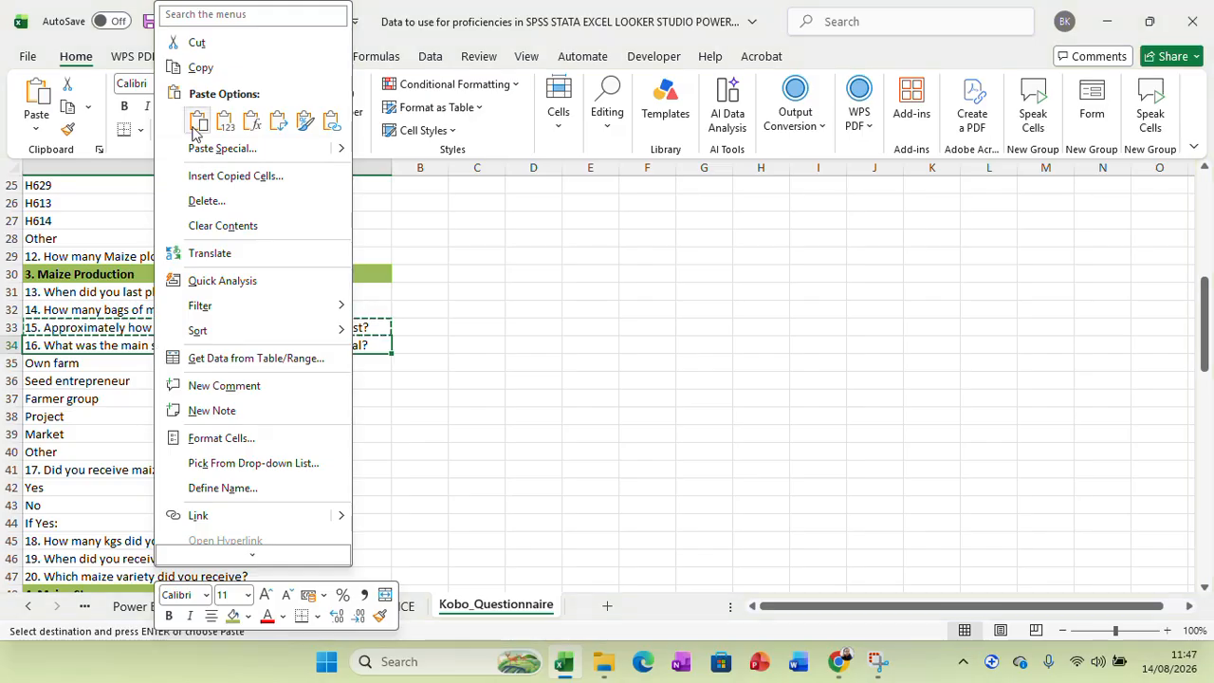
{"action": "left_click", "coordinate": [200, 72]}
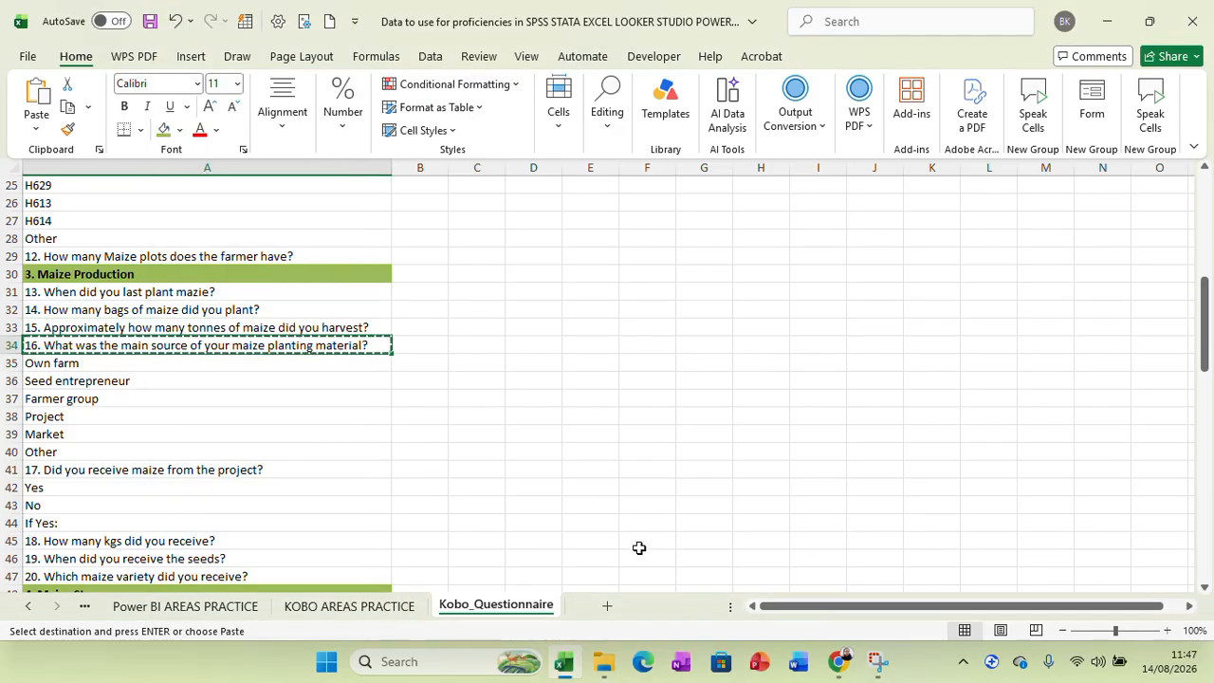
{"action": "left_click", "coordinate": [840, 662]}
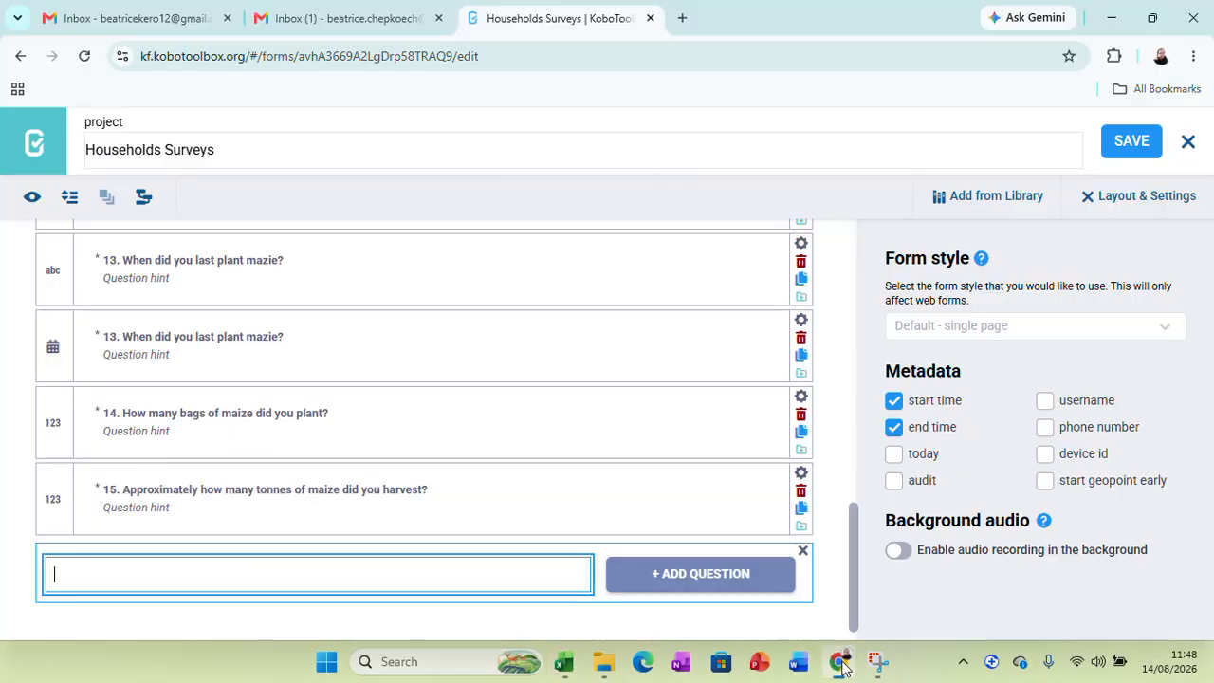
{"action": "key", "text": "ctrl+v"}
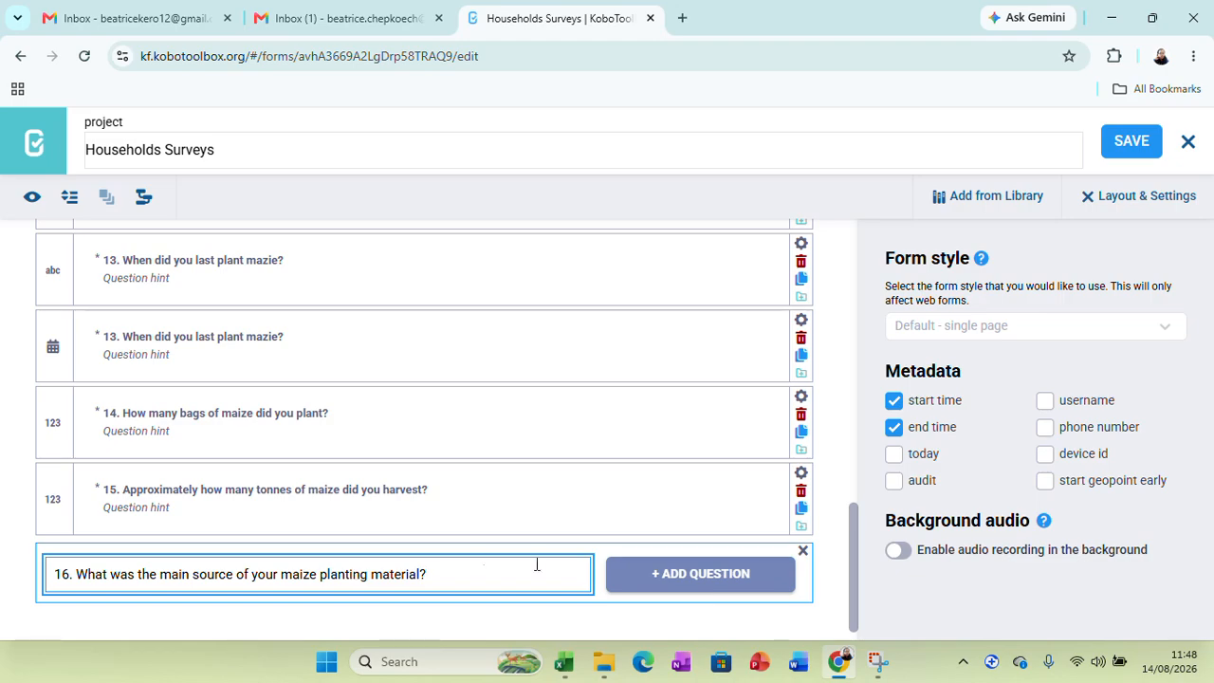
{"action": "left_click", "coordinate": [645, 579]}
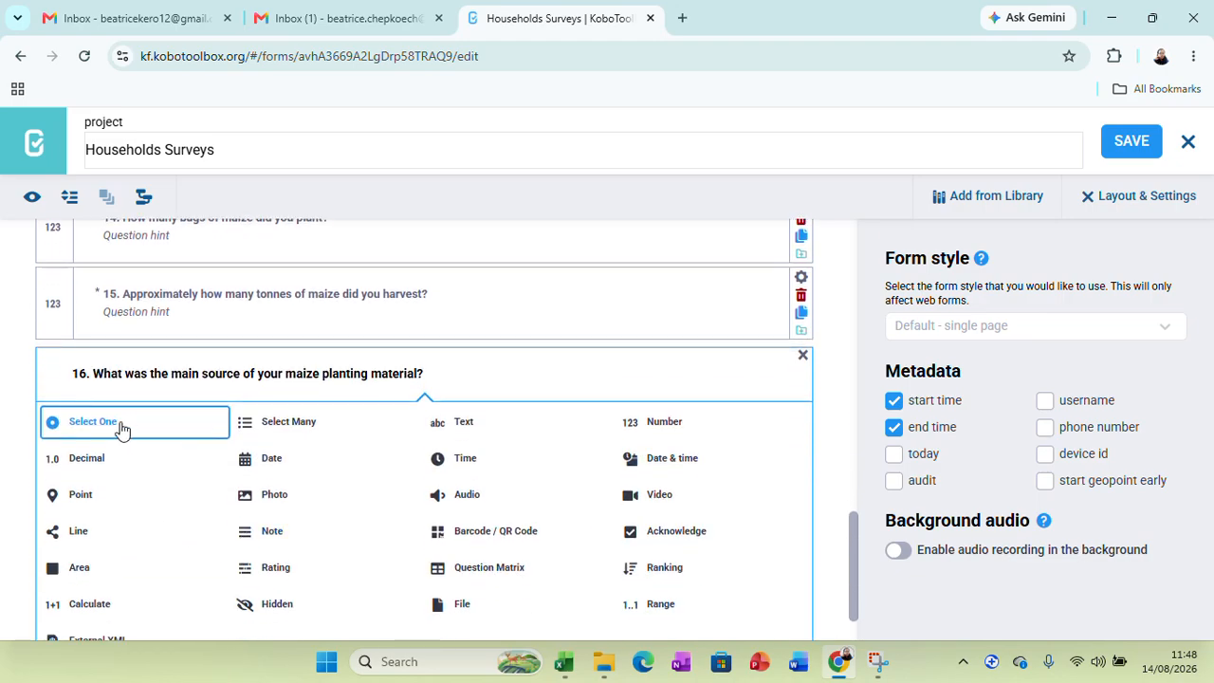
{"action": "left_click", "coordinate": [121, 427]}
Set the first answer option of question 16 to "Own farm", copied from the Excel questionnaire into KoboToolbox.
{"action": "left_click", "coordinate": [566, 661]}
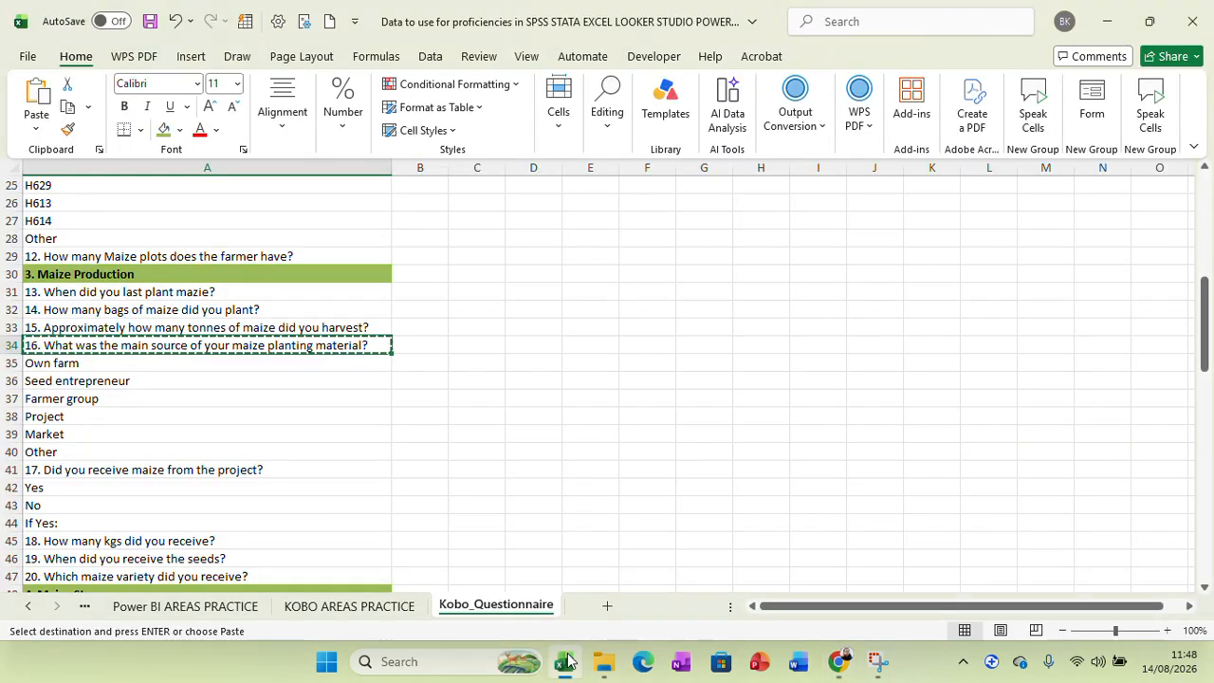
{"action": "right_click", "coordinate": [84, 368]}
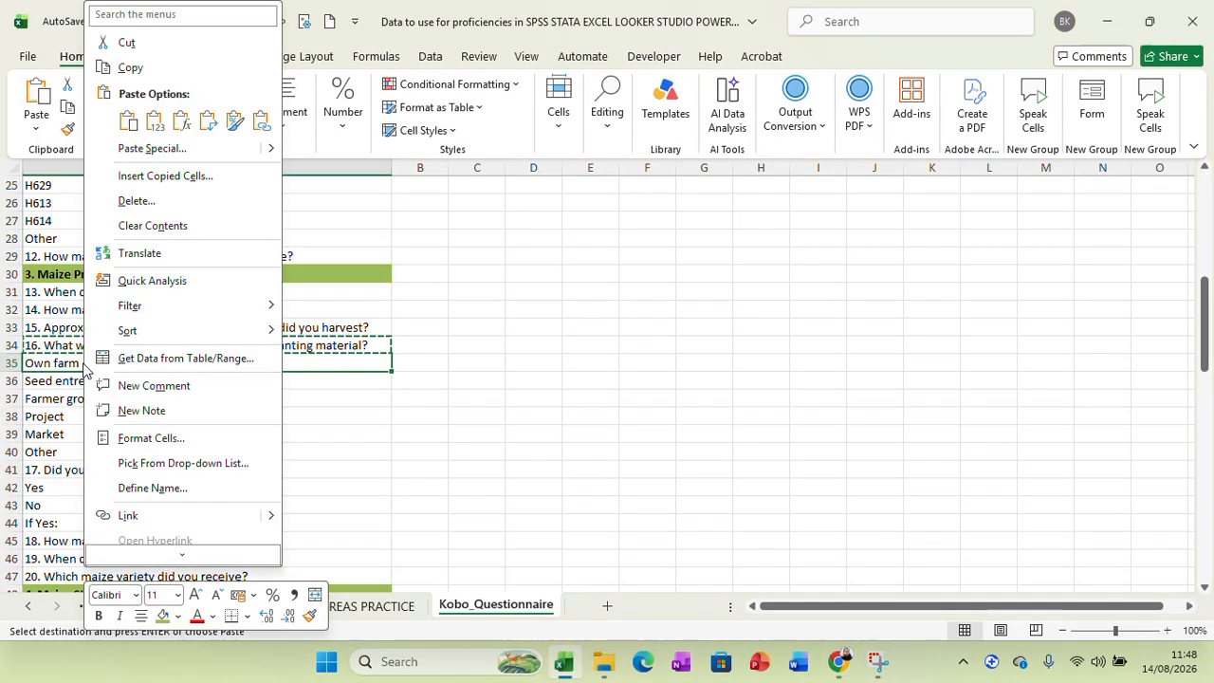
{"action": "left_click", "coordinate": [130, 67]}
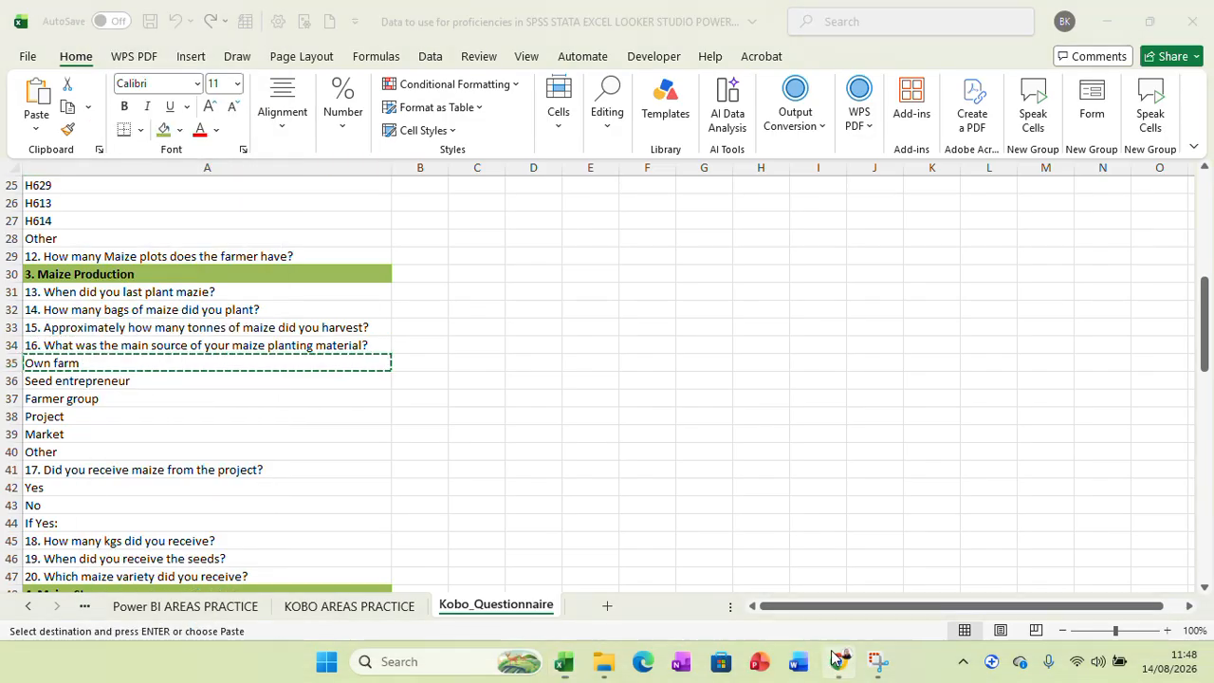
{"action": "left_click", "coordinate": [838, 662]}
{"action": "key", "text": "ctrl+v"}
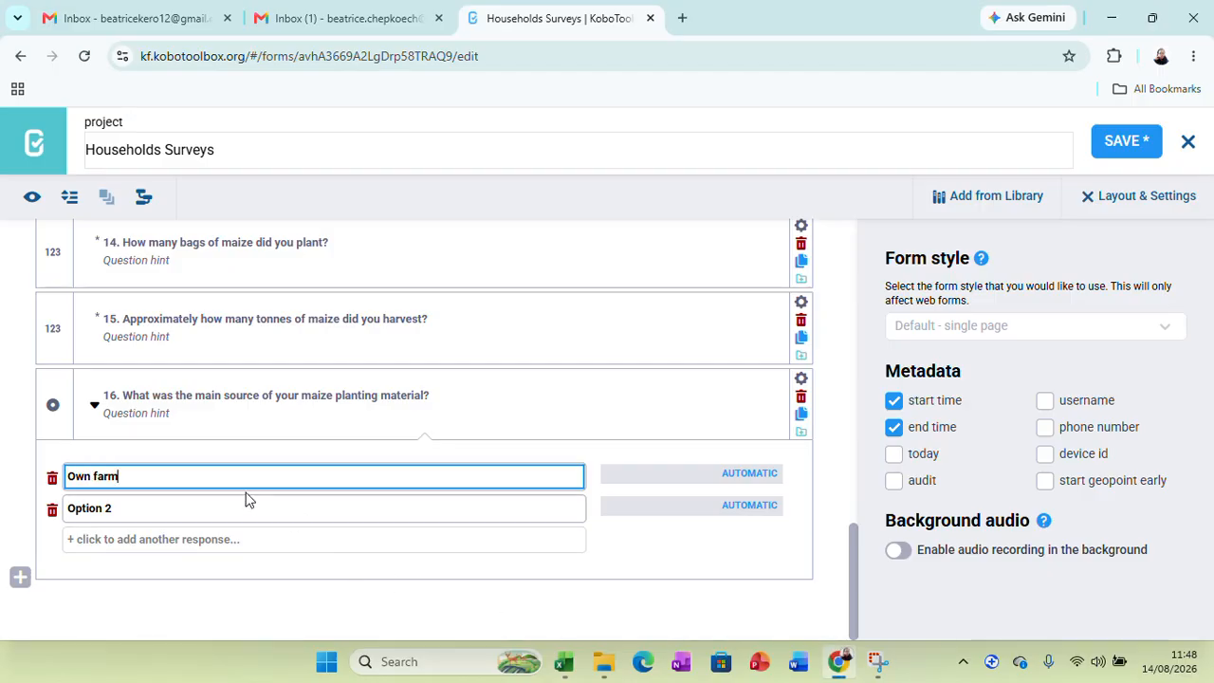
Replace the second answer option of question 16 with "Seed entrepreneur", copied from the Excel questionnaire into KoboToolbox.
{"action": "left_click", "coordinate": [210, 508]}
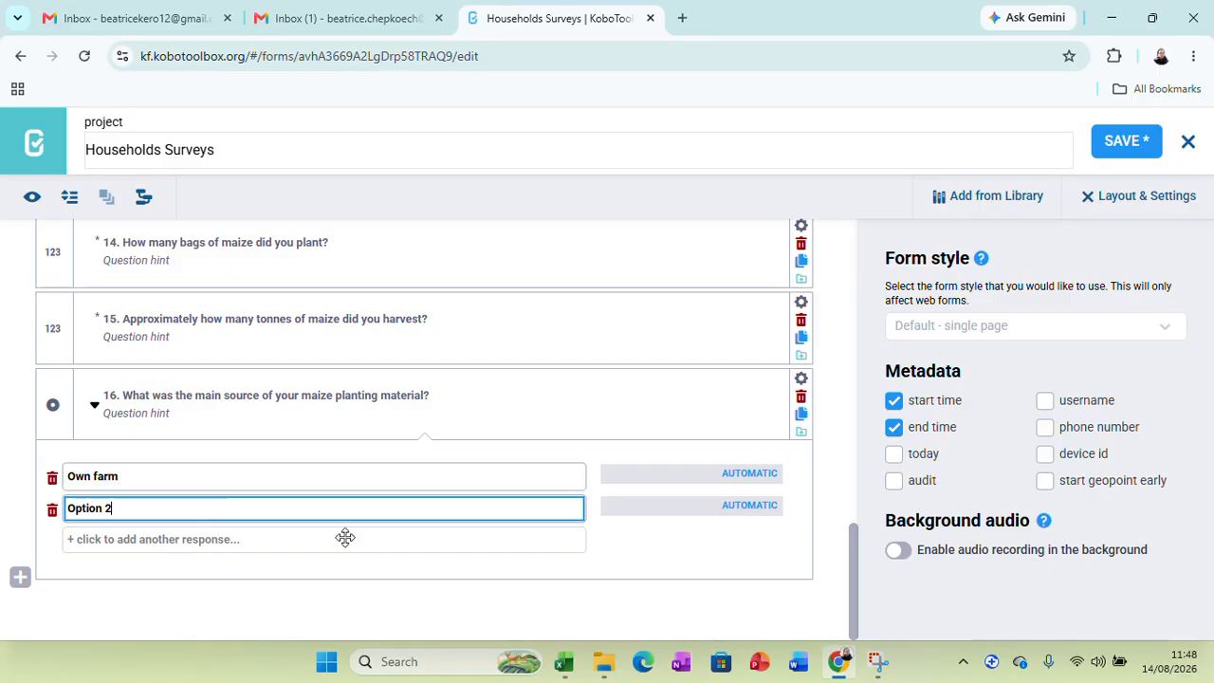
{"action": "left_click", "coordinate": [564, 661]}
{"action": "left_click", "coordinate": [105, 380]}
{"action": "right_click", "coordinate": [106, 380]}
{"action": "left_click", "coordinate": [156, 74]}
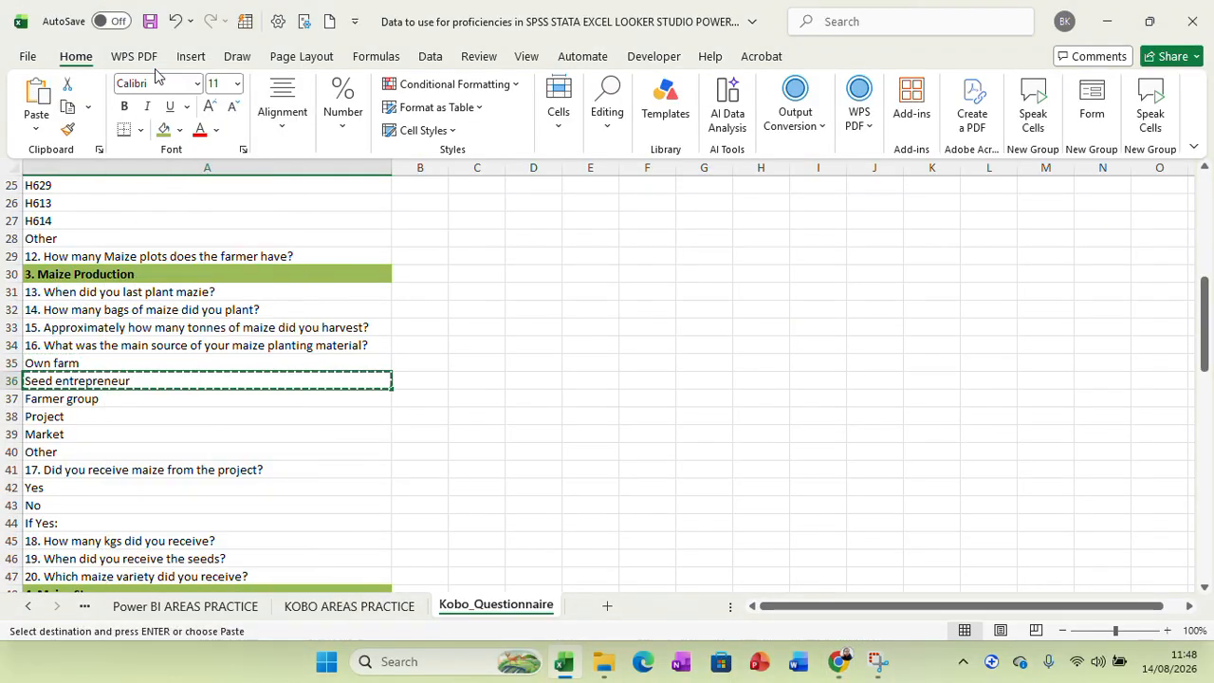
{"action": "left_click", "coordinate": [839, 662]}
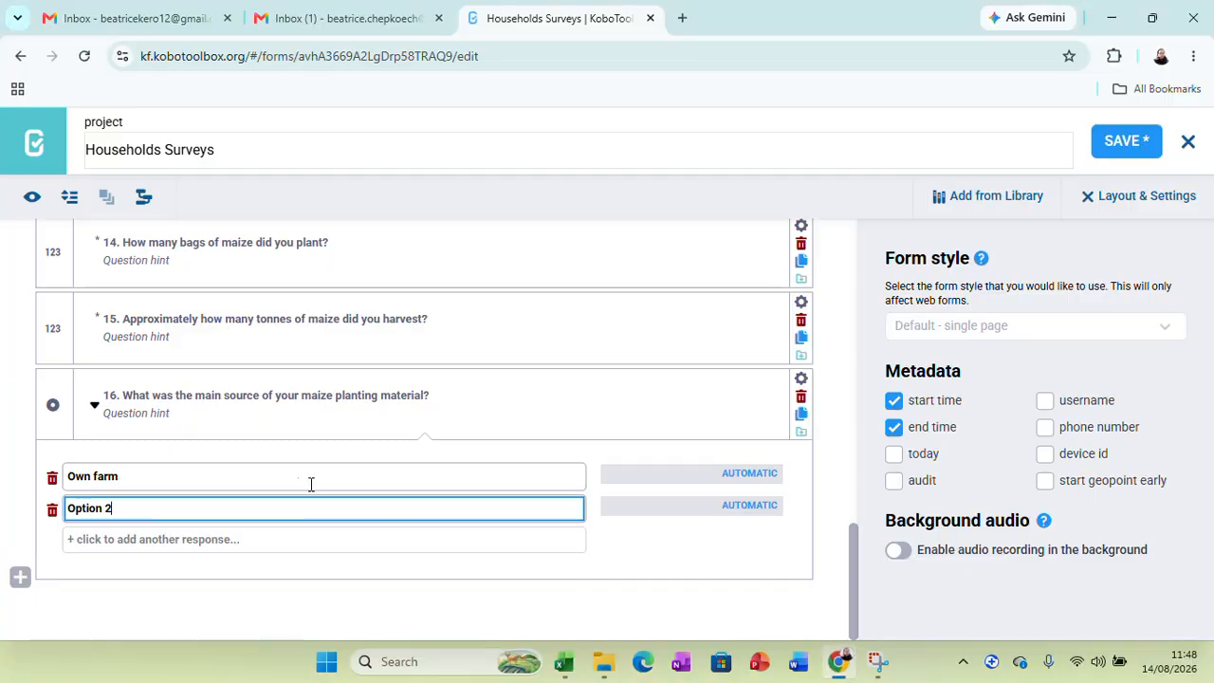
{"action": "key", "text": "ctrl+a"}
{"action": "key", "text": "ctrl+v"}
Add a third answer option to question 16 with the text "Farmer group", copied from the Excel questionnaire into KoboToolbox.
{"action": "left_click", "coordinate": [100, 540]}
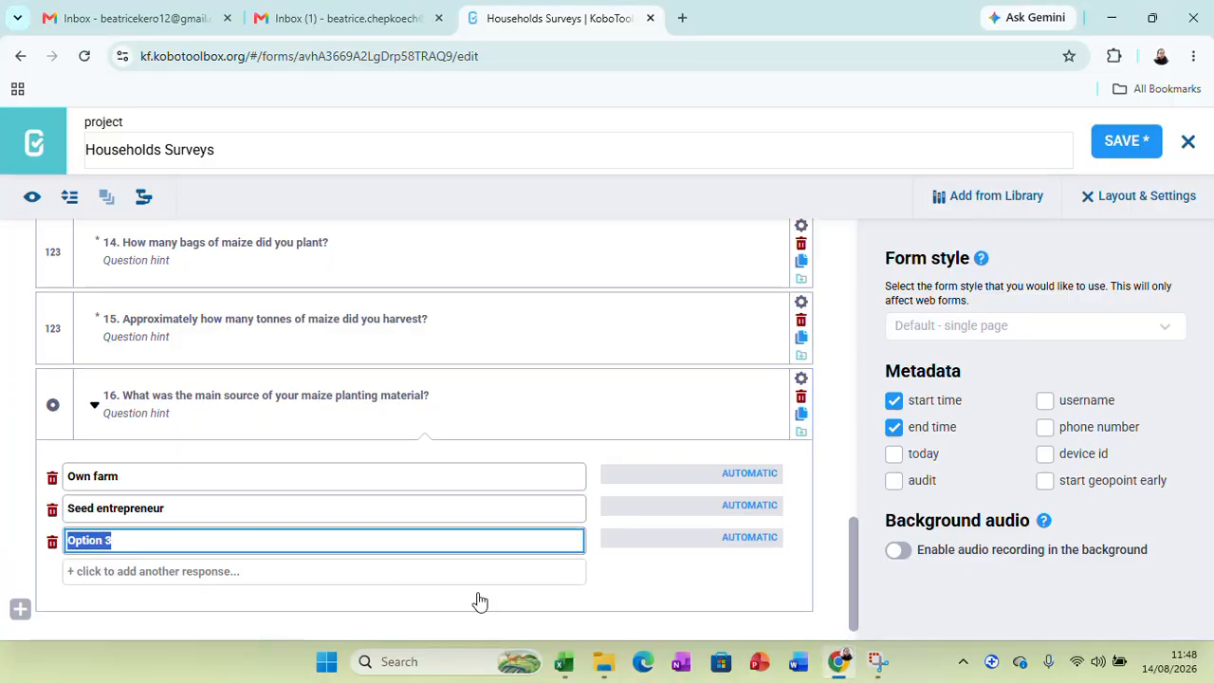
{"action": "left_click", "coordinate": [562, 664]}
{"action": "left_click", "coordinate": [69, 398]}
{"action": "right_click", "coordinate": [69, 398]}
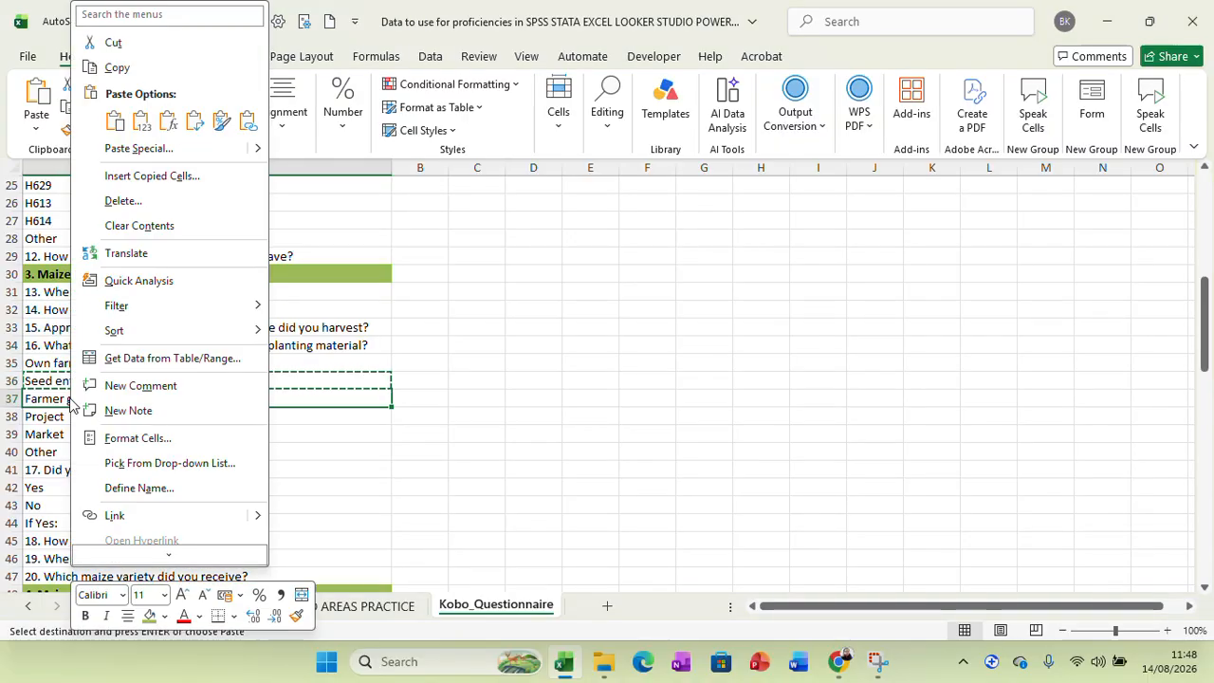
{"action": "left_click", "coordinate": [112, 68]}
{"action": "left_click", "coordinate": [839, 663]}
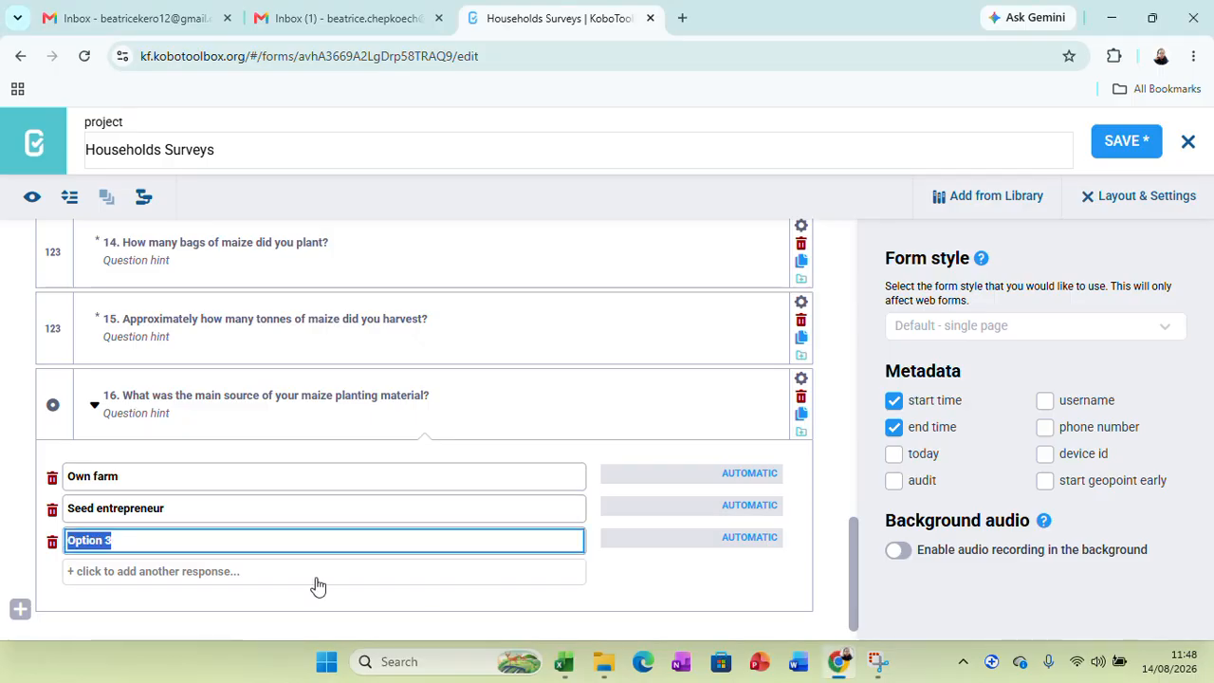
{"action": "key", "text": "ctrl+v"}
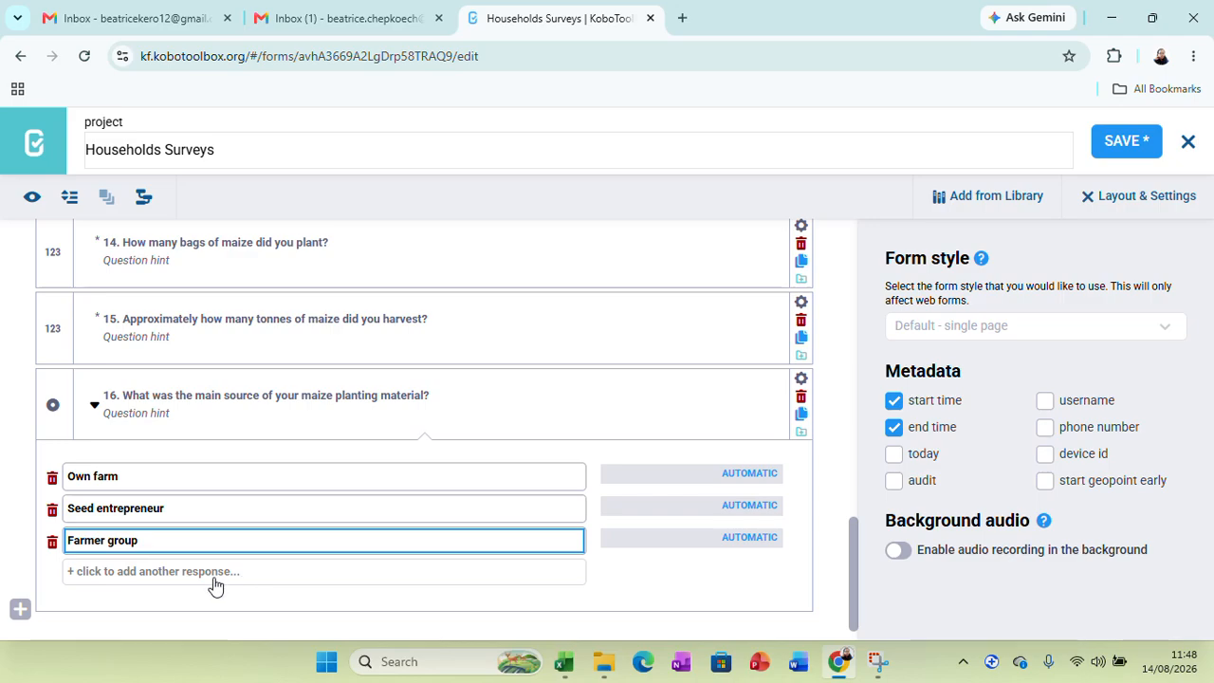
Add a fourth answer option to question 16 with the text "Project", copied from the Excel questionnaire into KoboToolbox.
{"action": "left_click", "coordinate": [216, 579]}
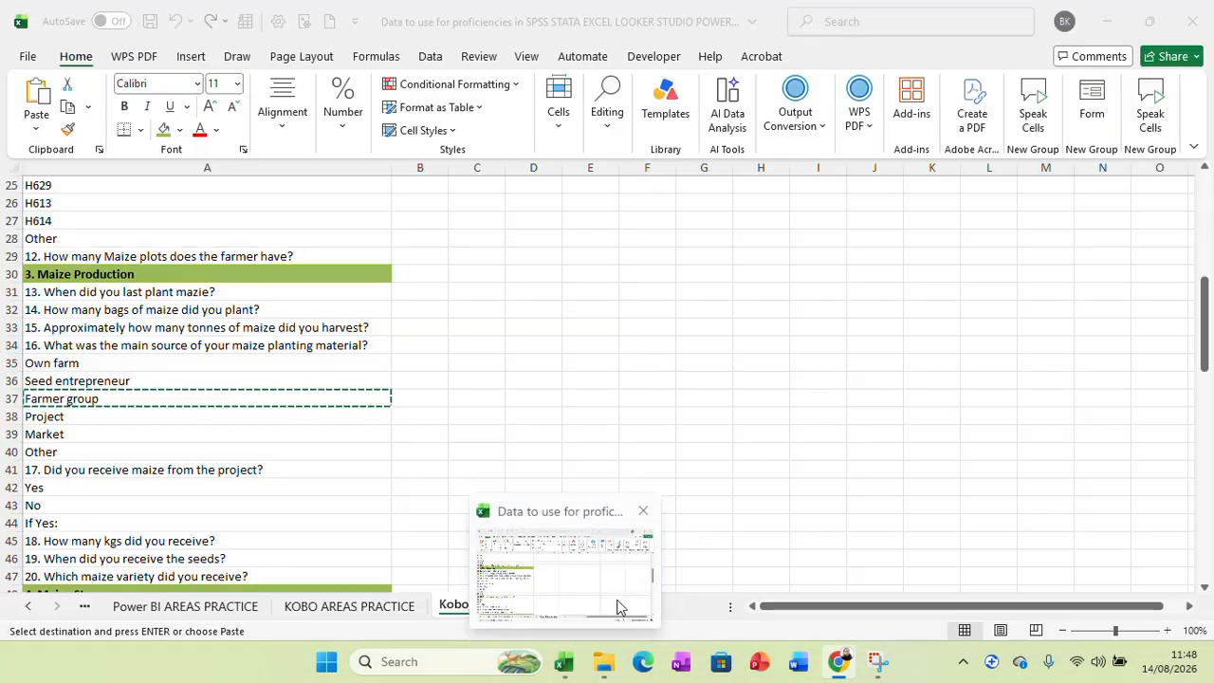
{"action": "left_click", "coordinate": [612, 607]}
{"action": "left_click", "coordinate": [79, 421]}
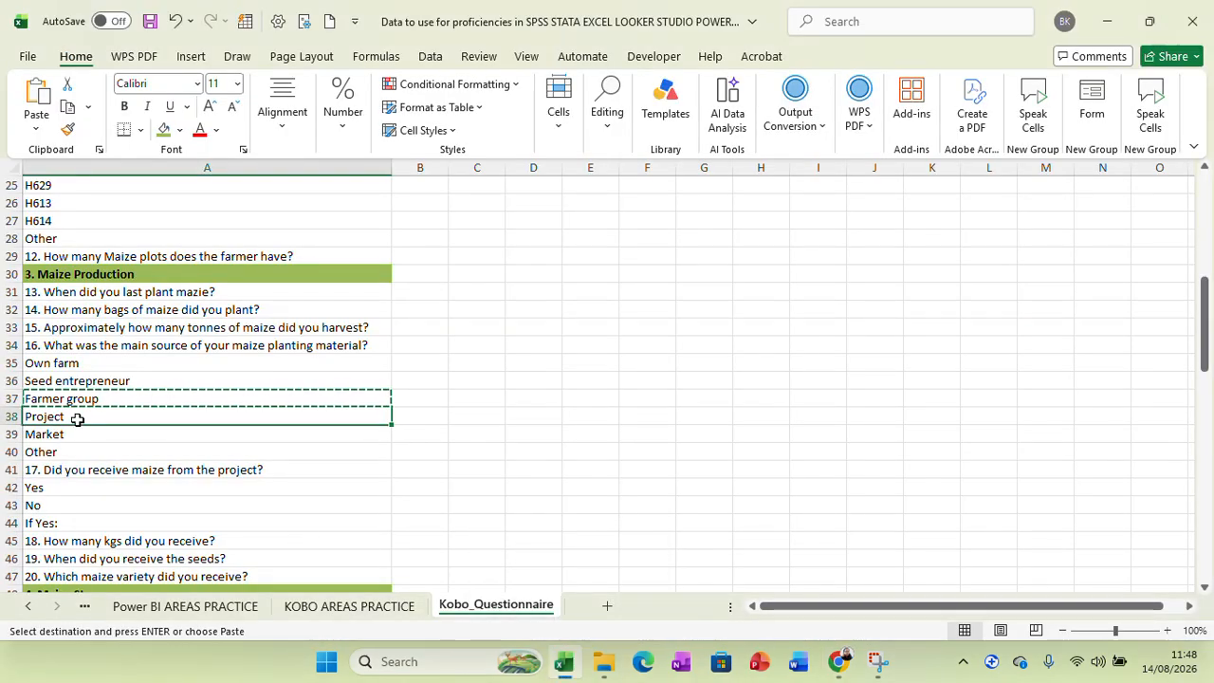
{"action": "right_click", "coordinate": [79, 420]}
{"action": "left_click", "coordinate": [136, 76]}
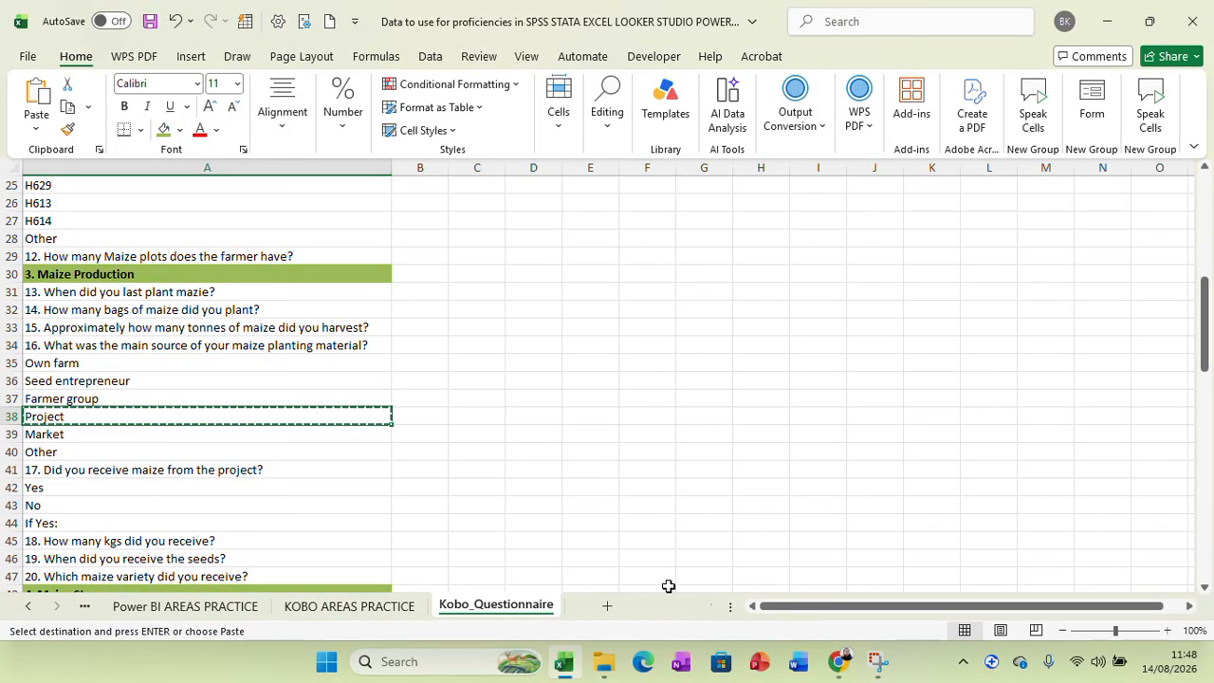
{"action": "left_click", "coordinate": [844, 668]}
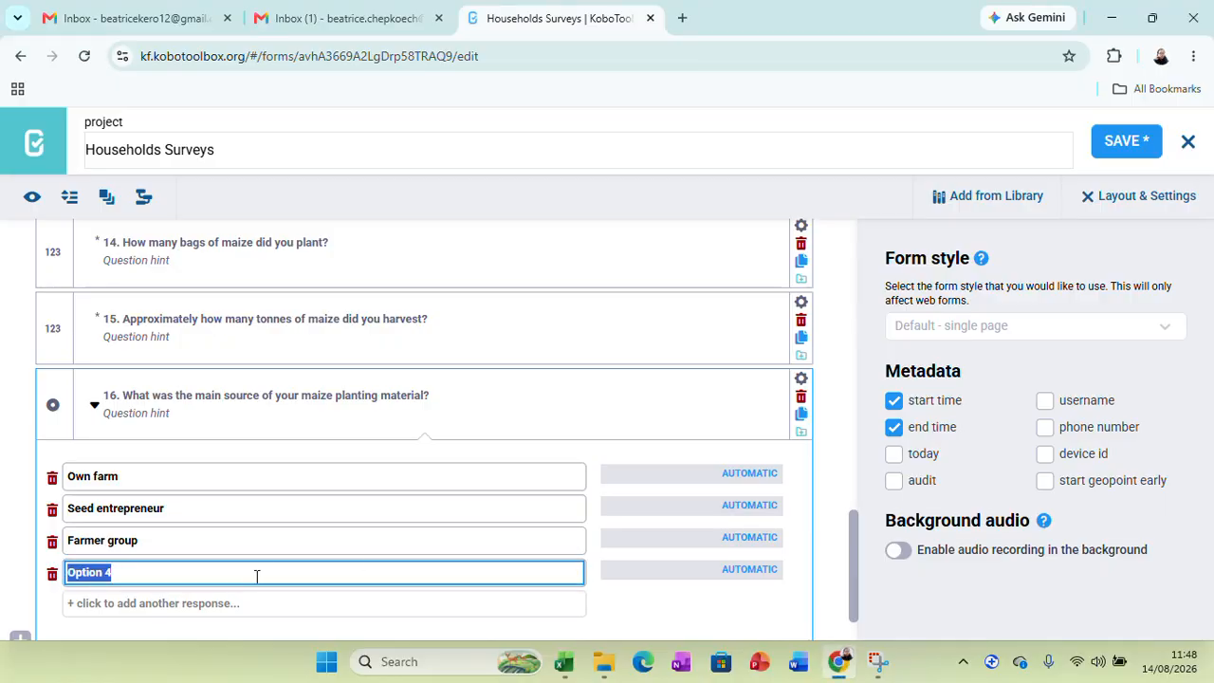
Add a fifth answer option to question 16 with the text "Market", copied from the Excel questionnaire into KoboToolbox.
{"action": "left_click", "coordinate": [219, 612]}
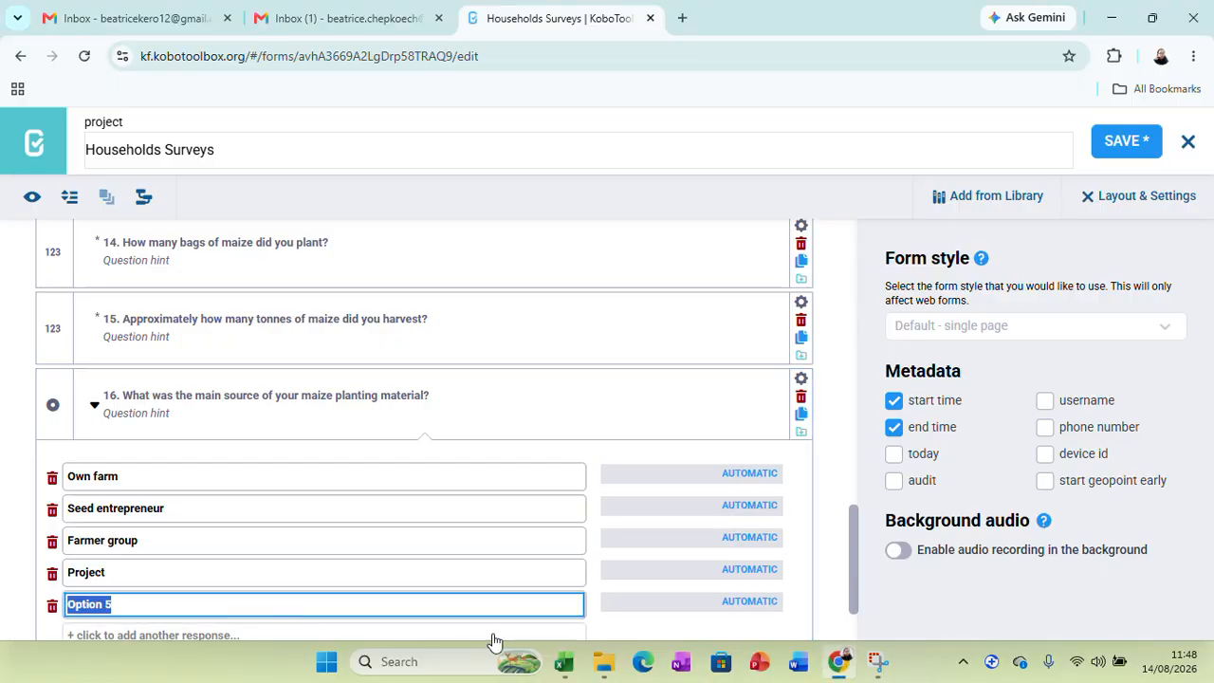
{"action": "left_click", "coordinate": [560, 669]}
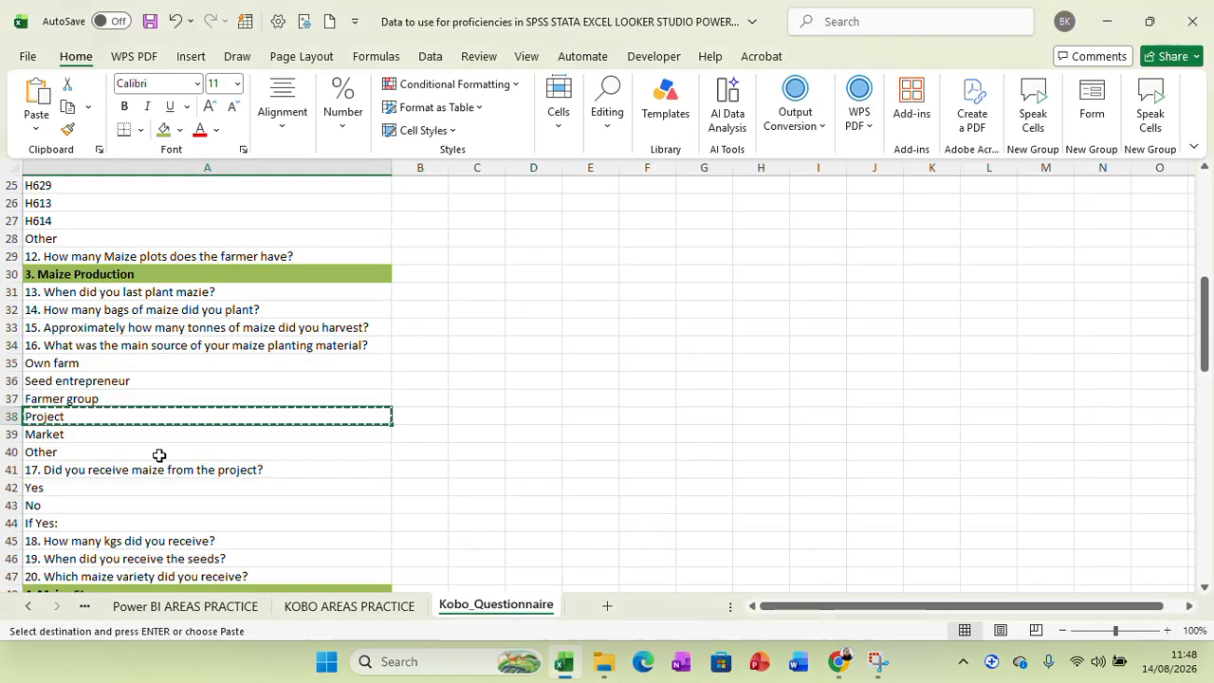
{"action": "left_click", "coordinate": [72, 433]}
{"action": "right_click", "coordinate": [72, 433]}
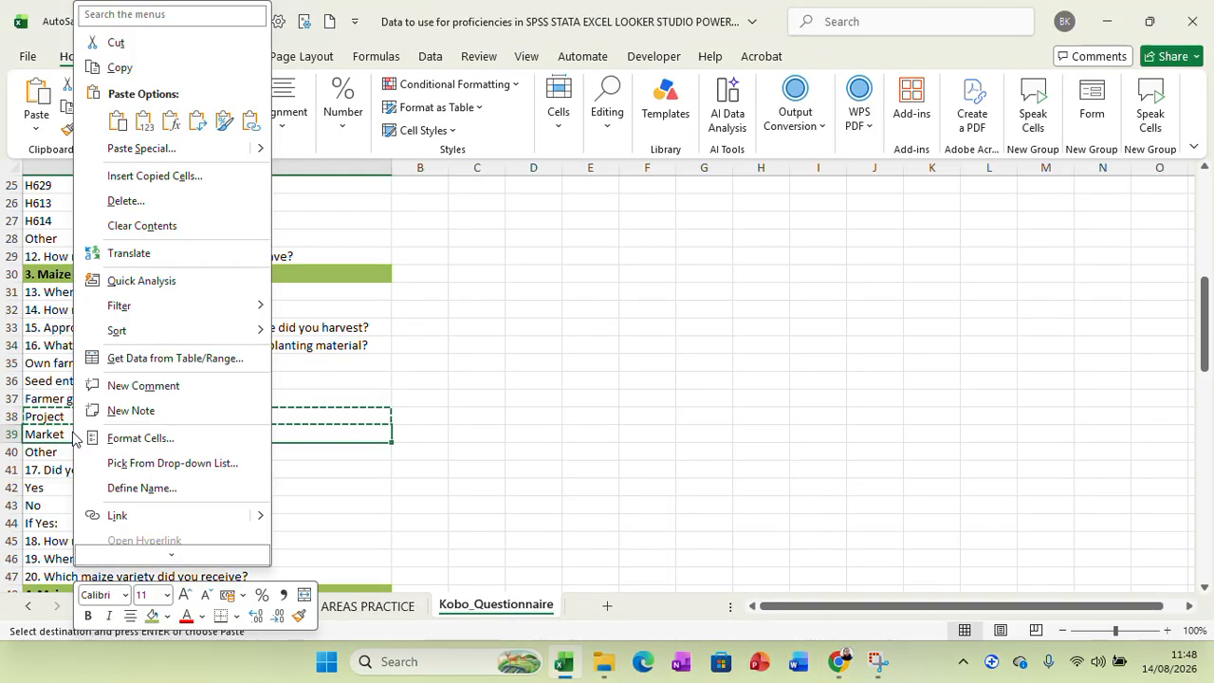
{"action": "left_click", "coordinate": [119, 68]}
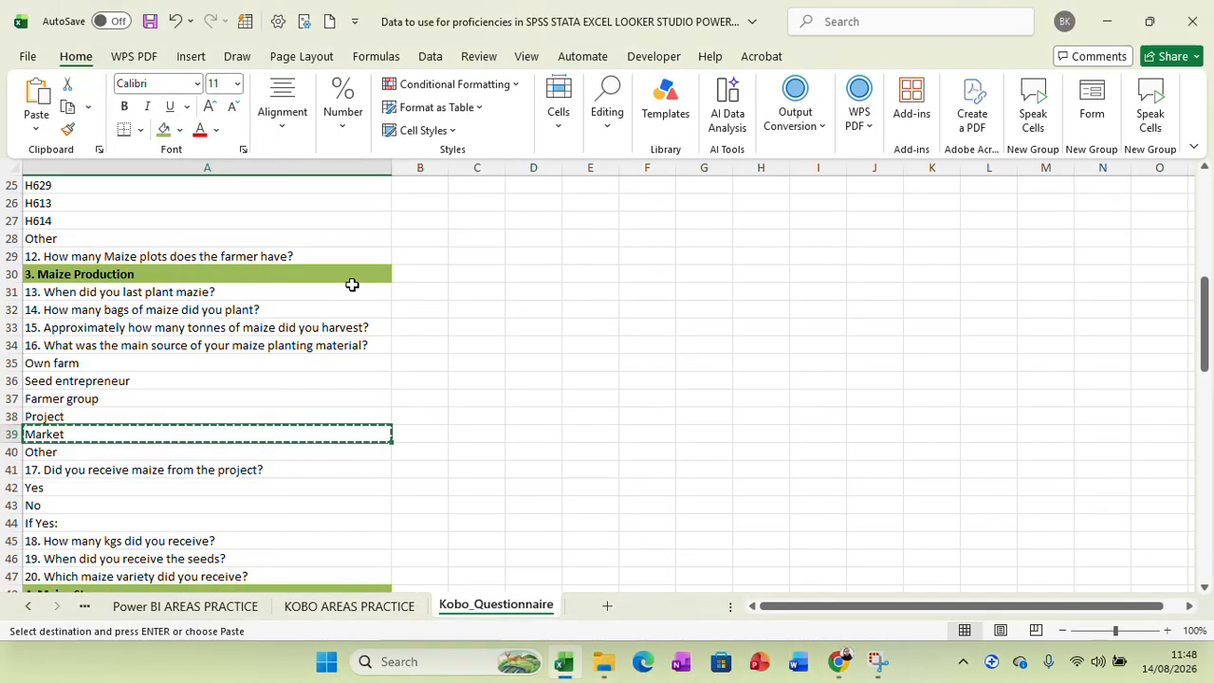
{"action": "left_click", "coordinate": [840, 661]}
{"action": "key", "text": "ctrl+v"}
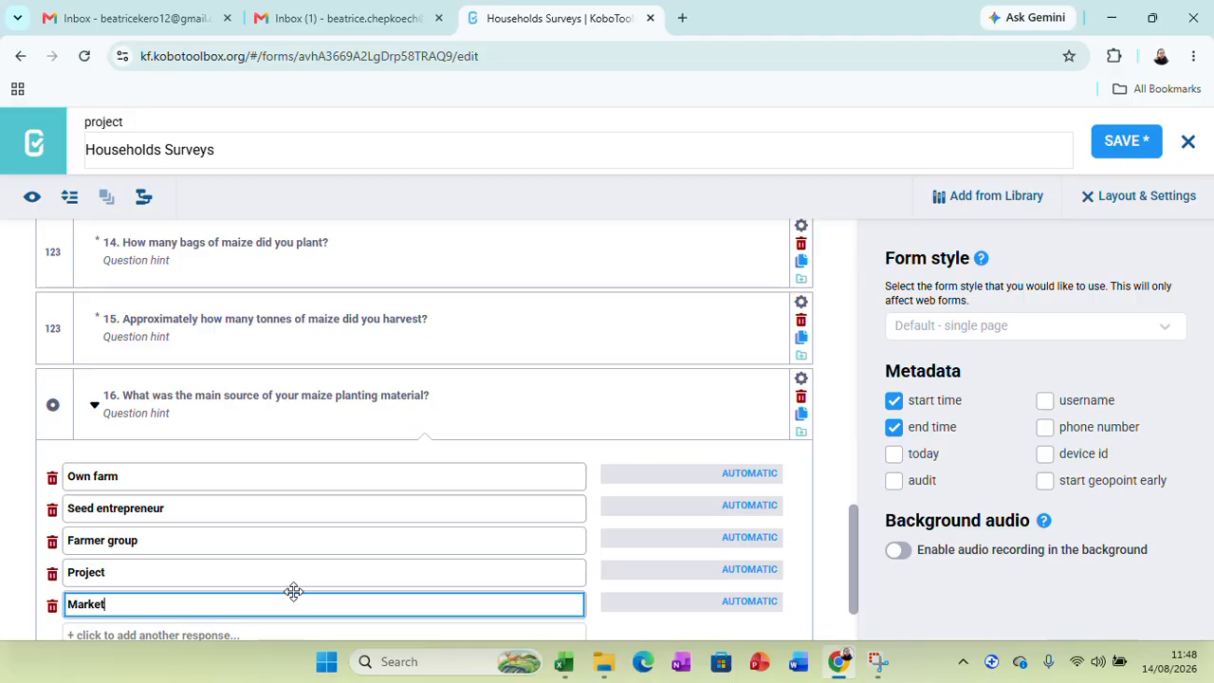
Add a sixth answer option to question 16 with the text "Other", copied from the Excel questionnaire into KoboToolbox.
{"action": "left_click", "coordinate": [226, 635]}
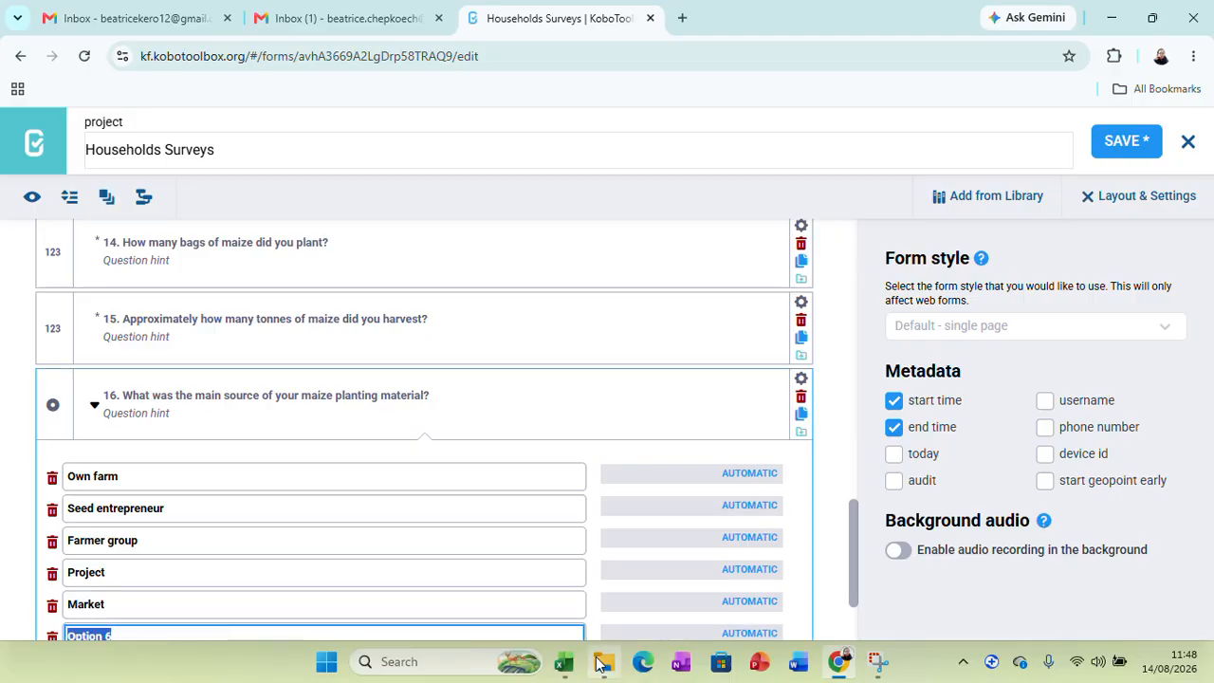
{"action": "mouse_move", "coordinate": [565, 661]}
{"action": "left_click", "coordinate": [586, 626]}
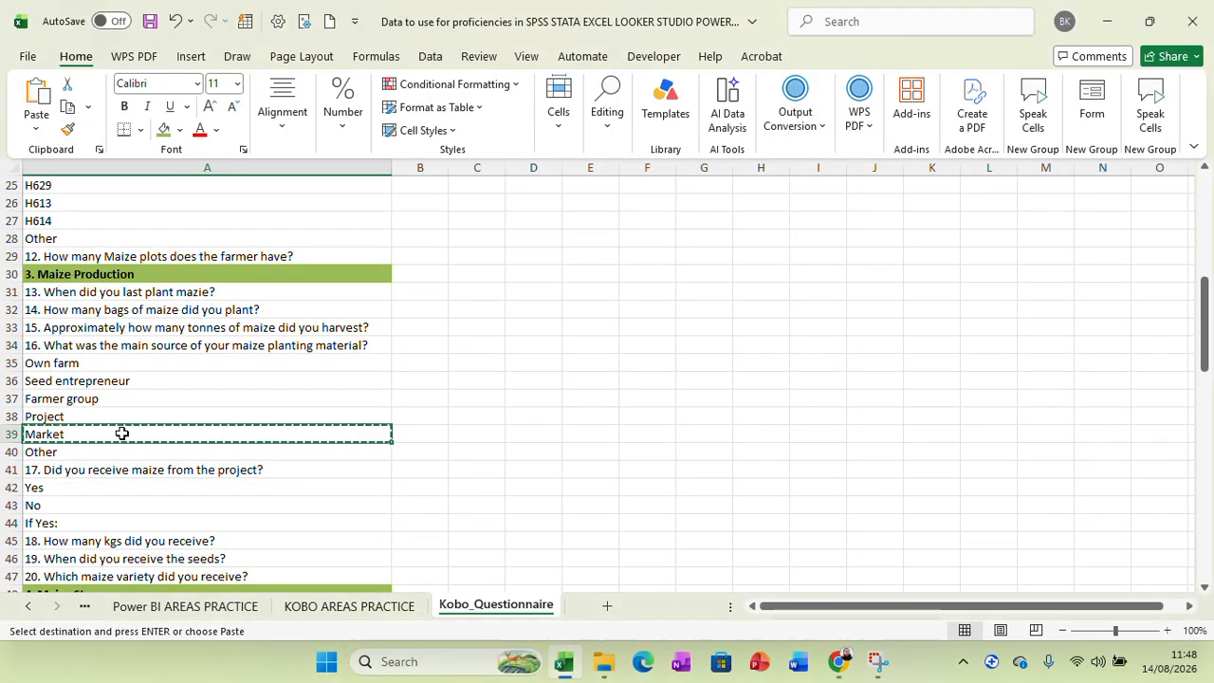
{"action": "left_click", "coordinate": [81, 453]}
{"action": "right_click", "coordinate": [82, 453]}
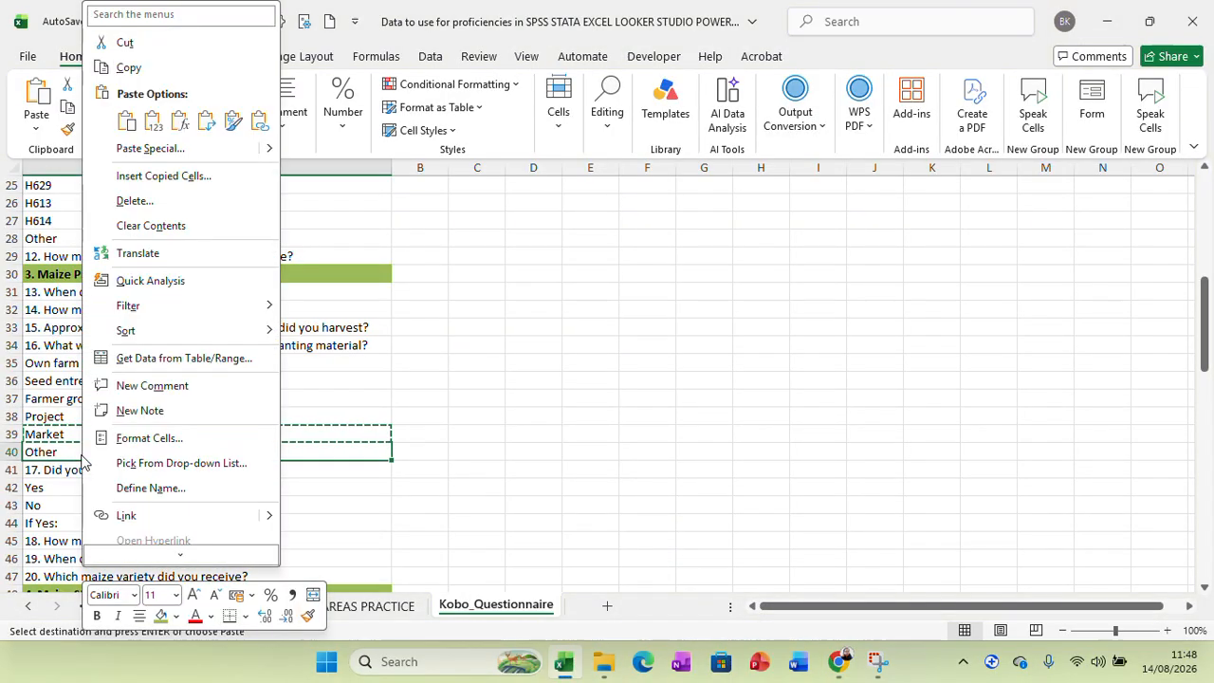
{"action": "left_click", "coordinate": [115, 67]}
{"action": "left_click", "coordinate": [839, 661]}
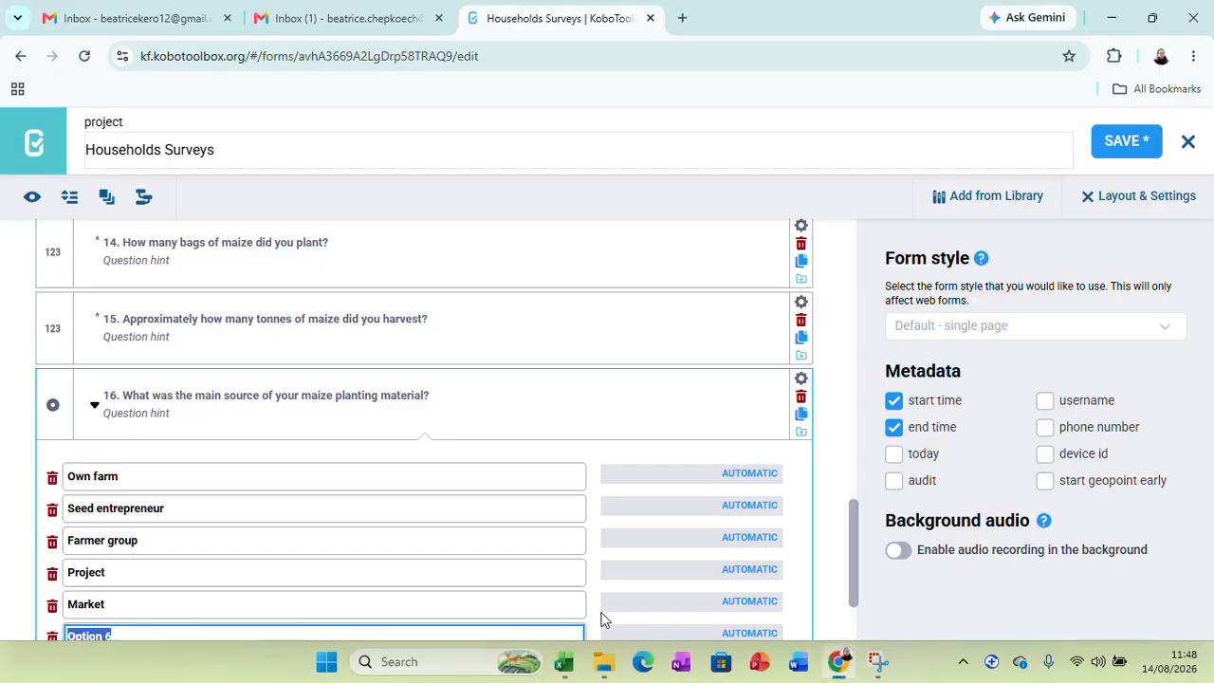
{"action": "scroll", "coordinate": [388, 542], "scroll_direction": "down", "scroll_amount": 2}
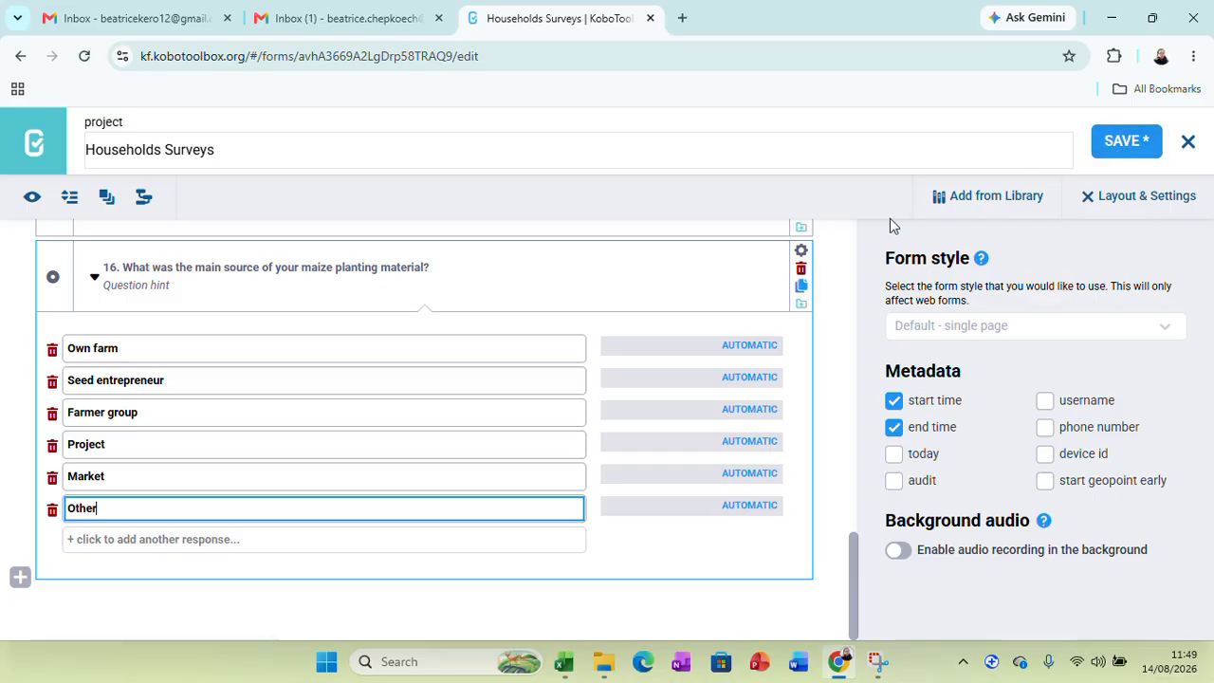
Make a response to question 16 mandatory and save the form.
{"action": "left_click", "coordinate": [801, 252]}
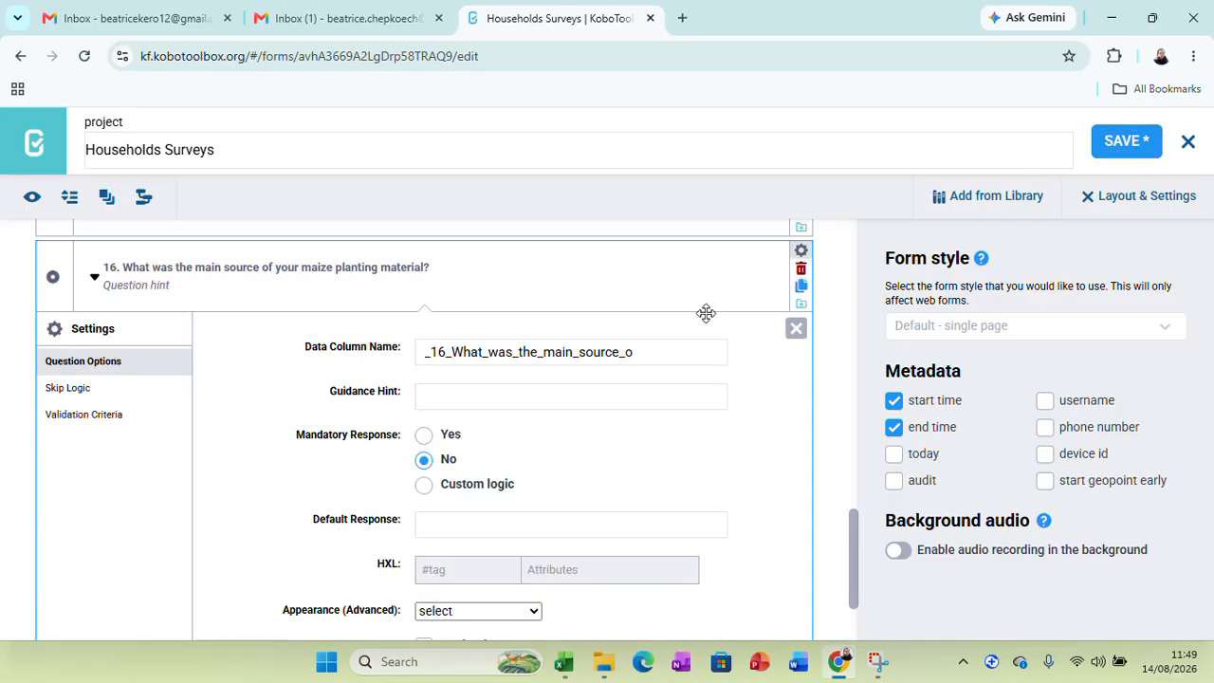
{"action": "left_click", "coordinate": [424, 436]}
{"action": "left_click", "coordinate": [795, 332]}
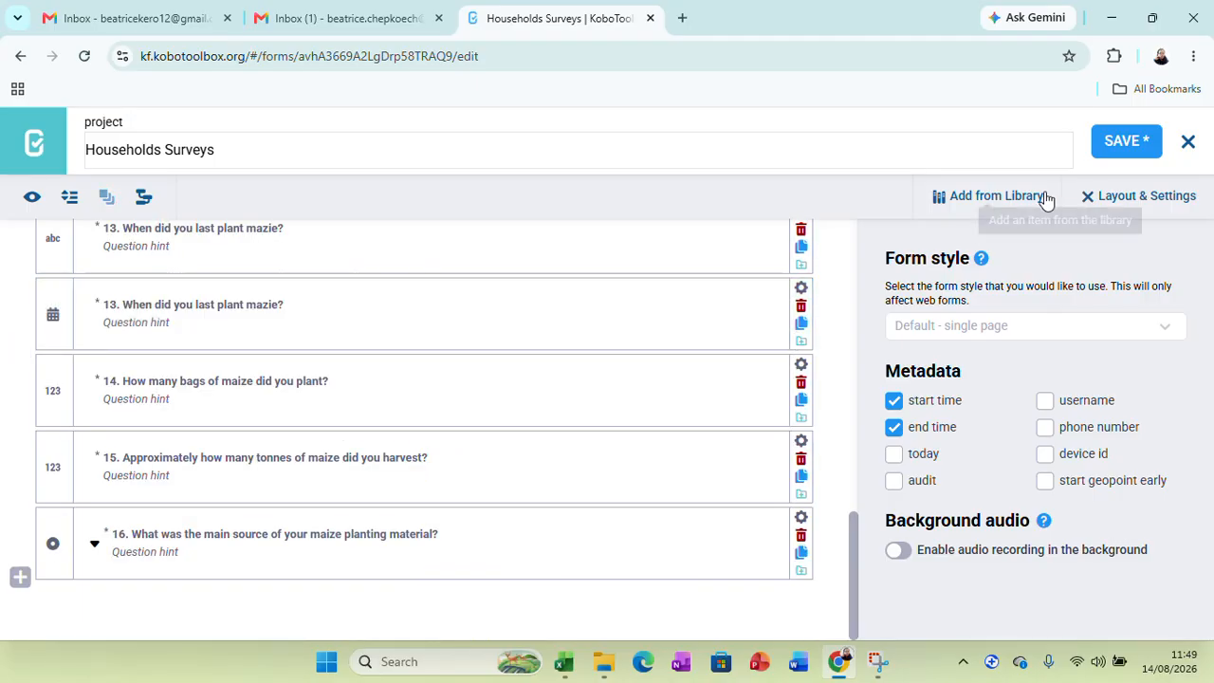
{"action": "left_click", "coordinate": [1111, 152]}
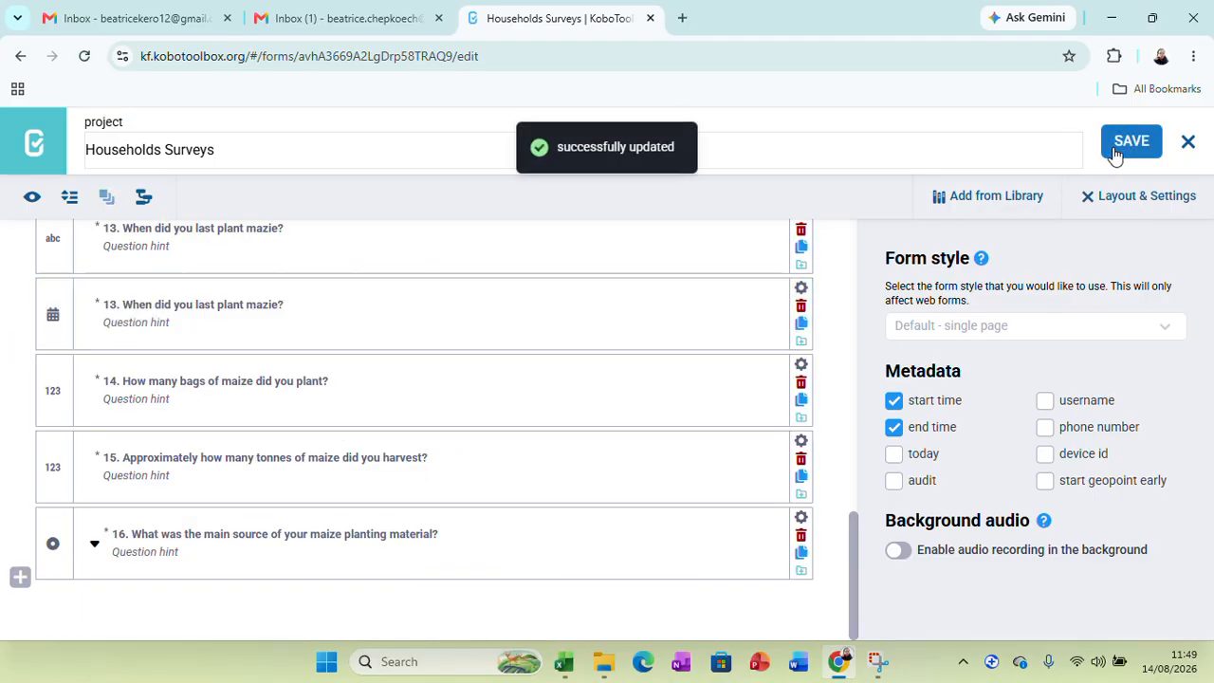
Add a new question below question 16 reading "17. Did you receive maize from the project?", copied from the Excel questionnaire into KoboToolbox.
{"action": "left_click", "coordinate": [20, 578]}
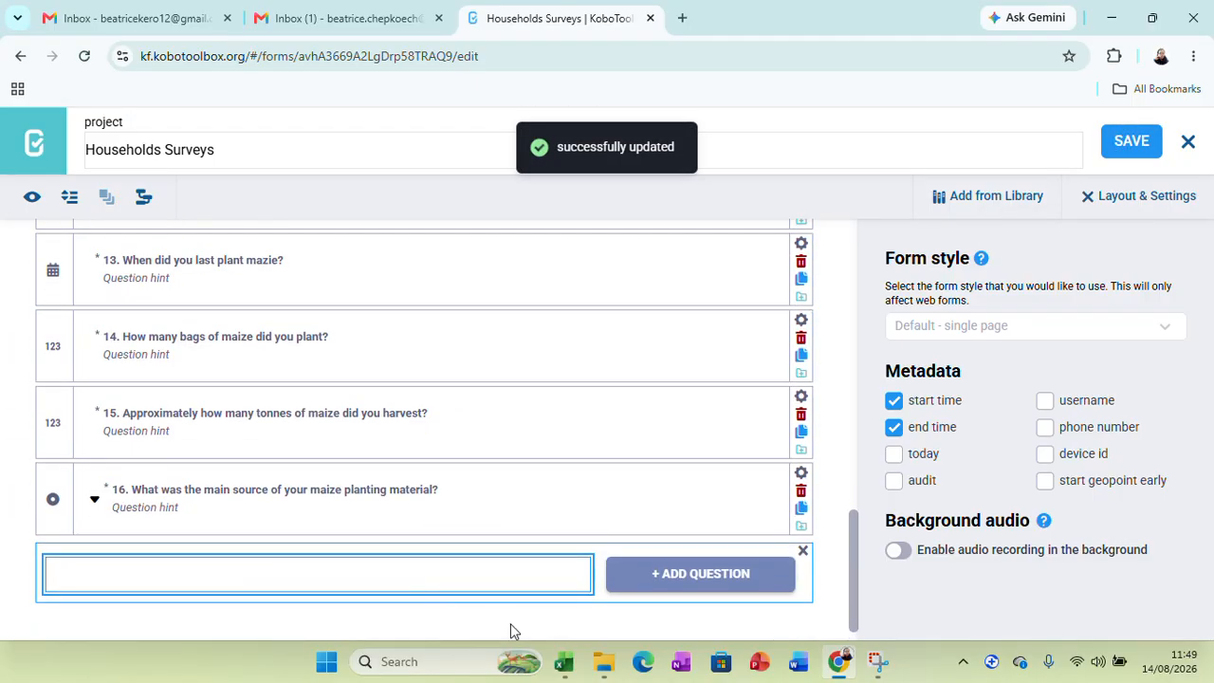
{"action": "left_click", "coordinate": [558, 661]}
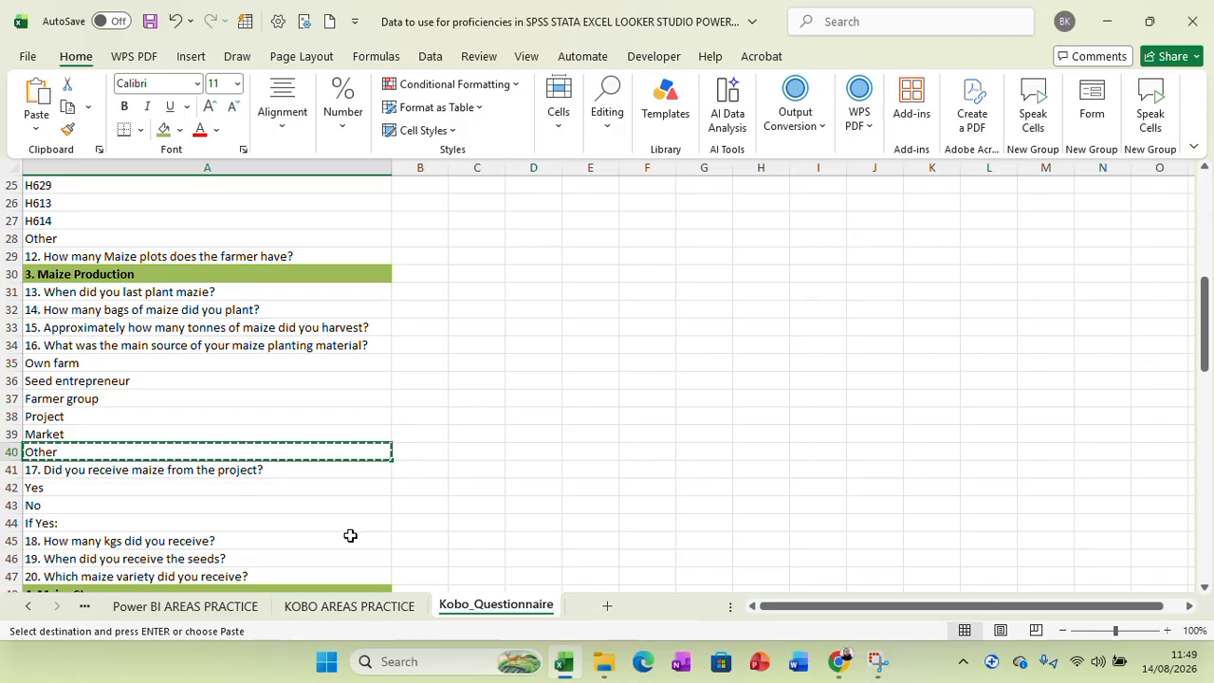
{"action": "scroll", "coordinate": [348, 528], "scroll_direction": "down", "scroll_amount": 2}
{"action": "left_click", "coordinate": [223, 364]}
{"action": "right_click", "coordinate": [223, 364]}
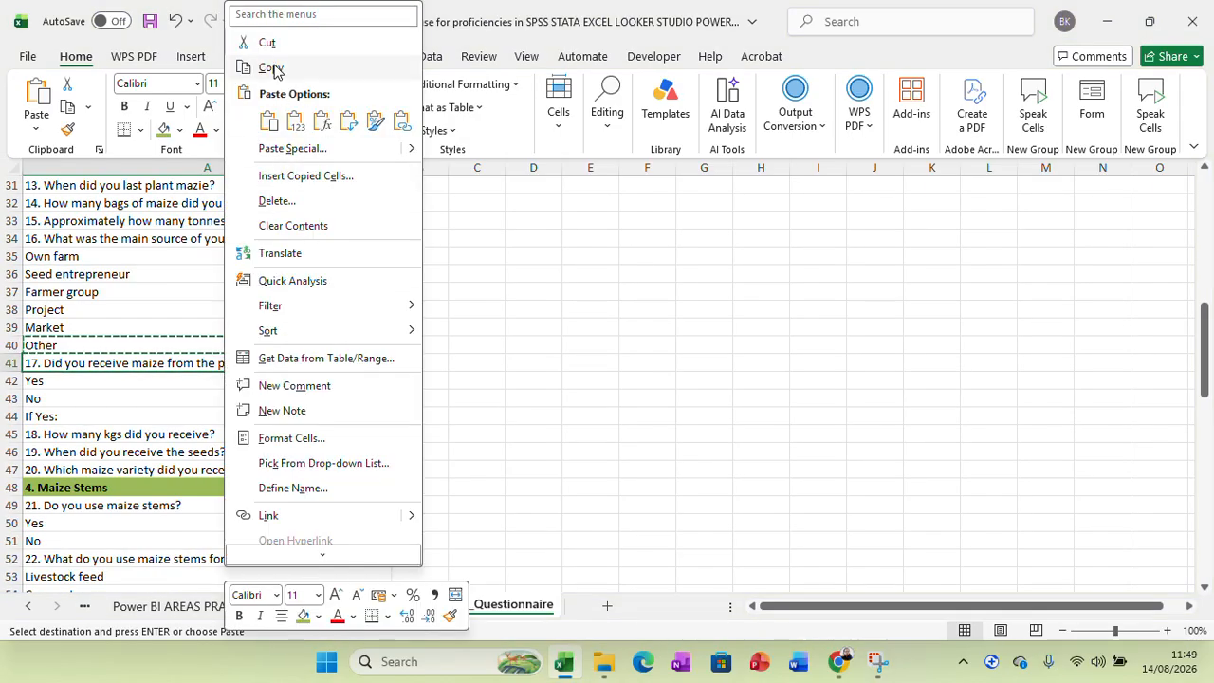
{"action": "left_click", "coordinate": [332, 67]}
{"action": "left_click", "coordinate": [838, 661]}
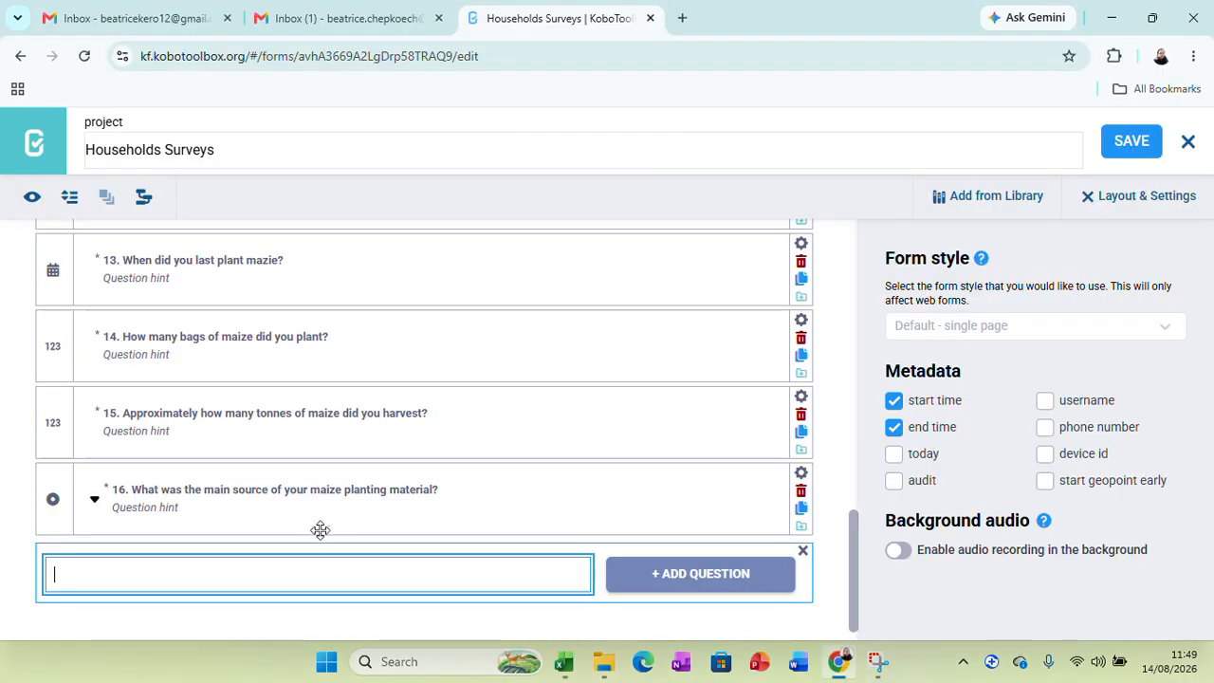
{"action": "key", "text": "ctrl+v"}
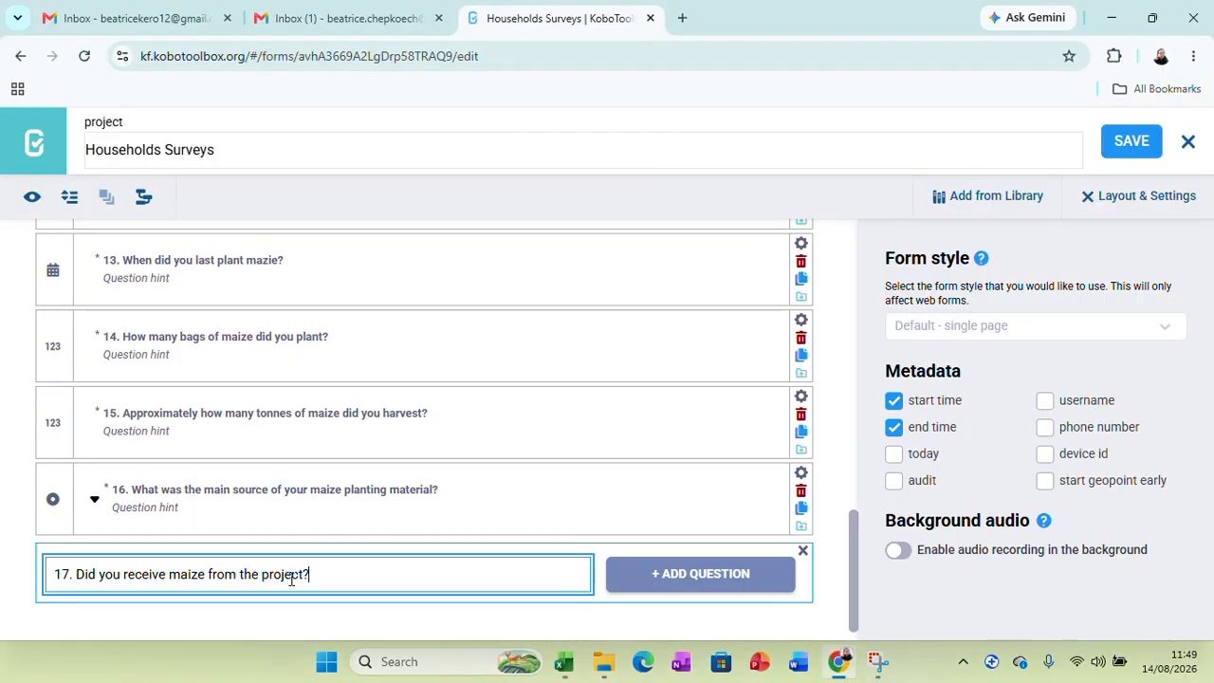
{"action": "left_click", "coordinate": [667, 585]}
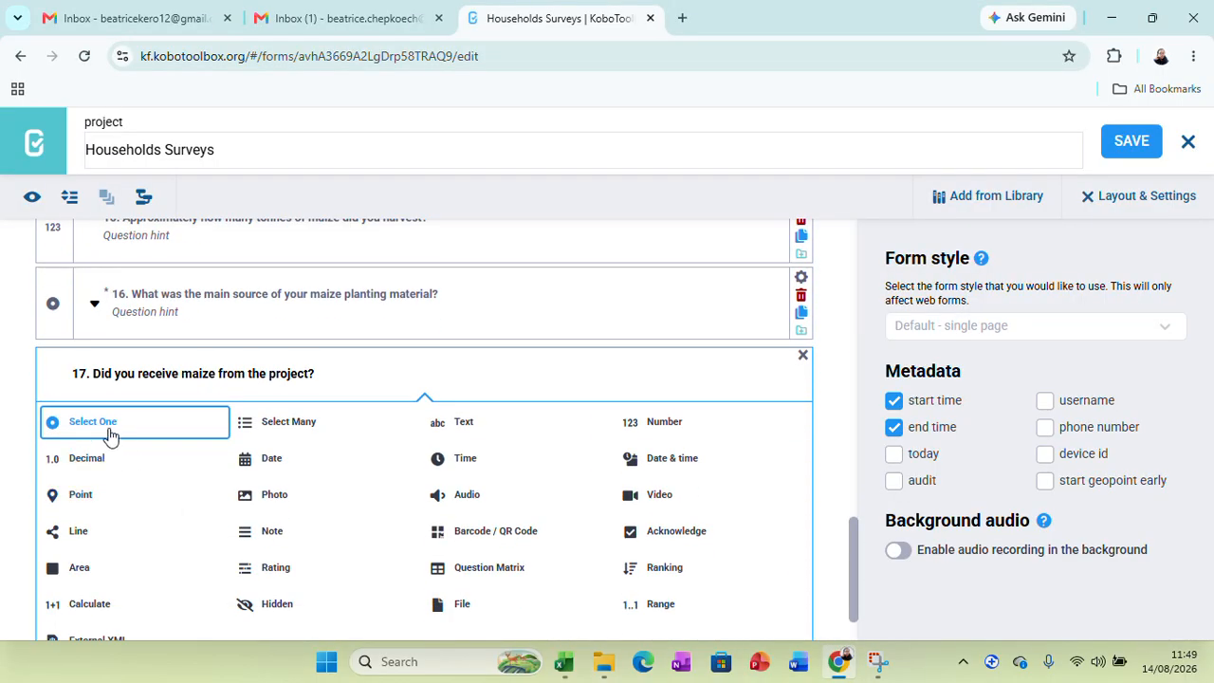
Make question 17 a Select One question with the answer options "Yes" and "No".
{"action": "left_click", "coordinate": [109, 427]}
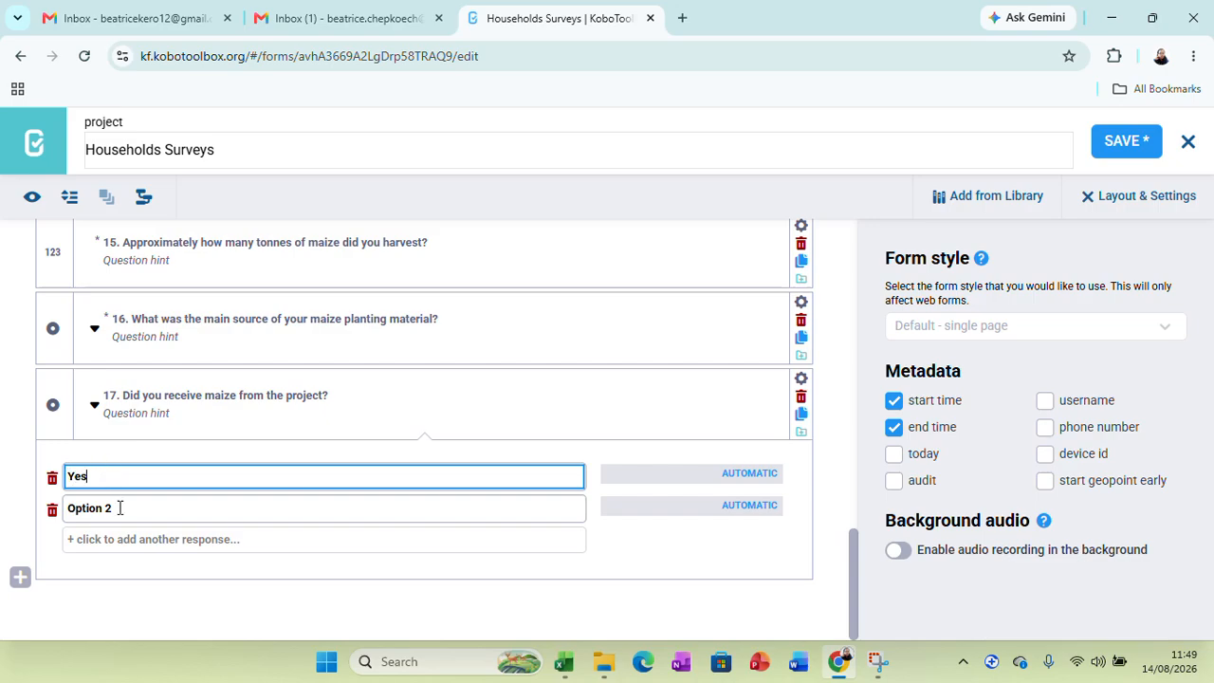
{"action": "left_click", "coordinate": [119, 509]}
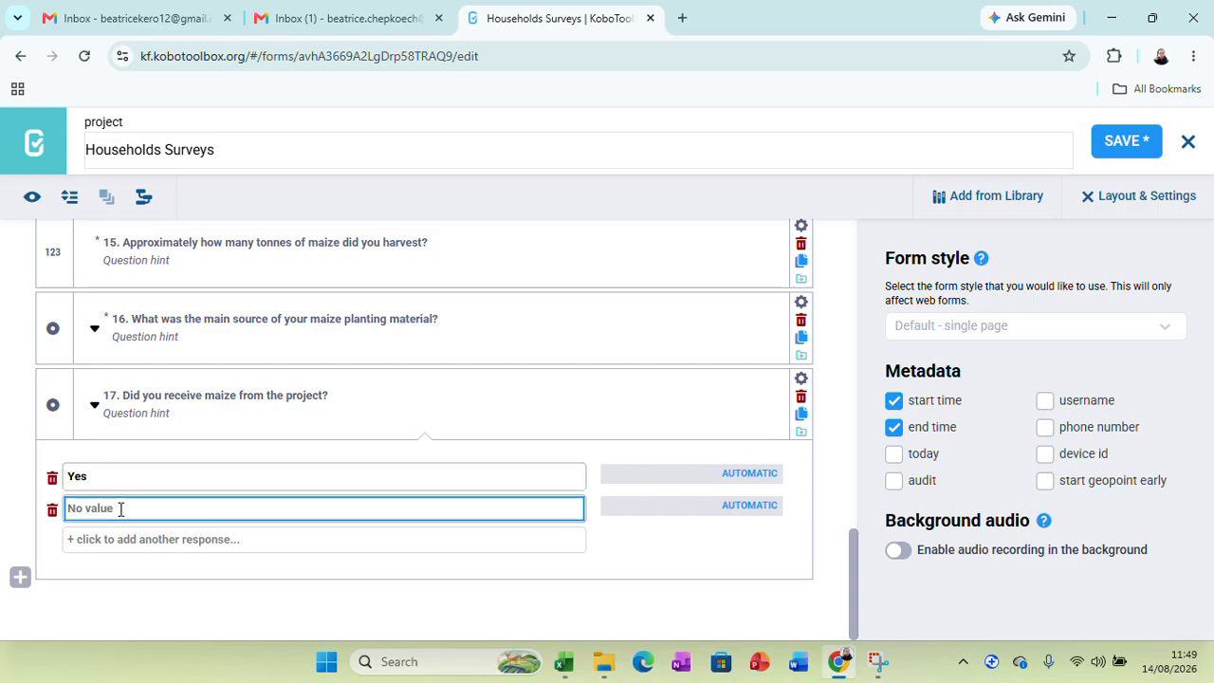
{"action": "type", "text": "No"}
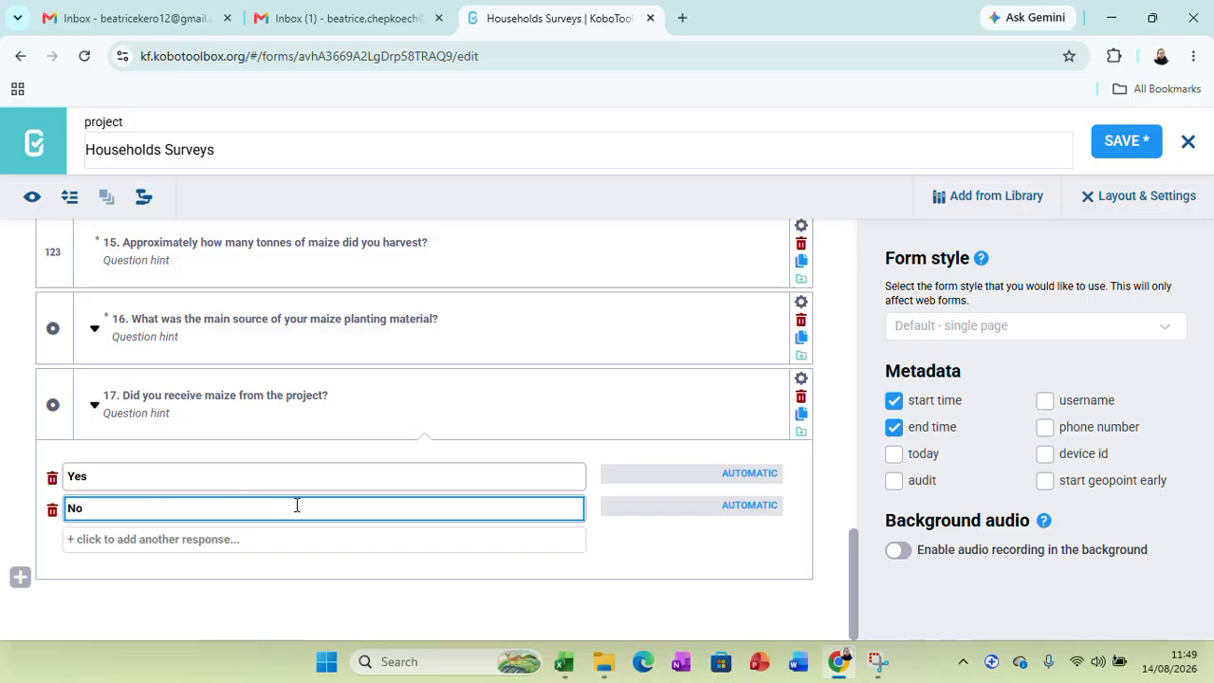
Make a response to question 17 mandatory and save the form.
{"action": "left_click", "coordinate": [801, 380]}
{"action": "left_click", "coordinate": [426, 563]}
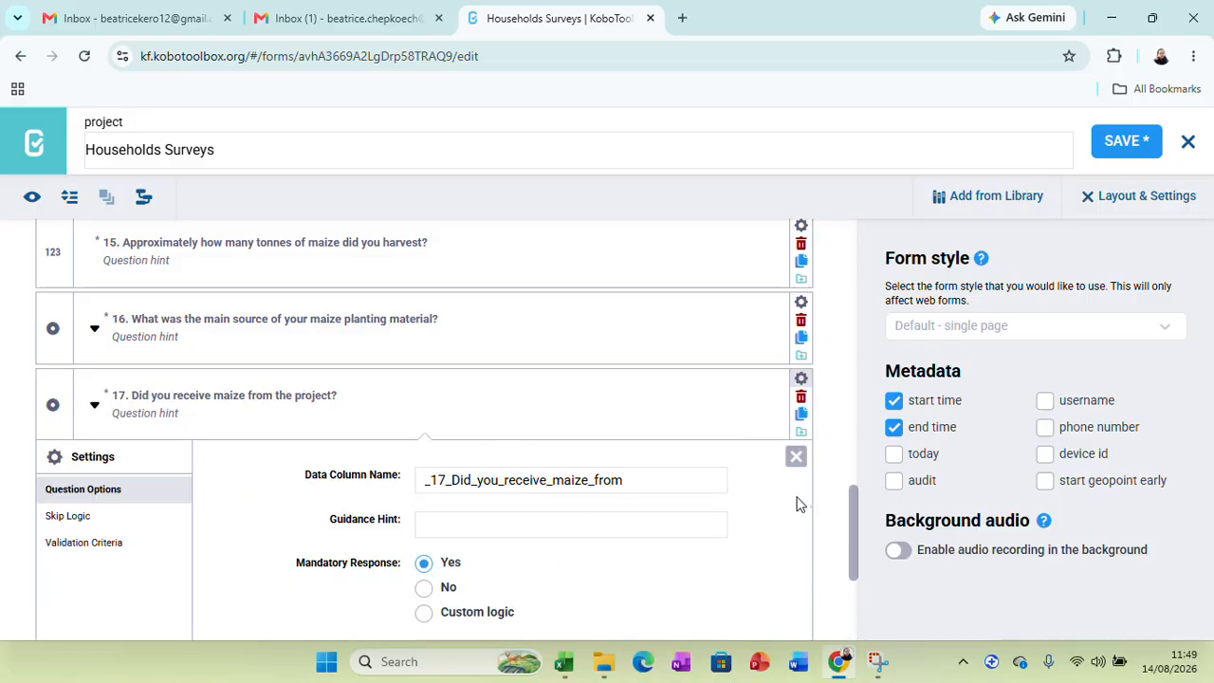
{"action": "left_click", "coordinate": [796, 458]}
{"action": "left_click", "coordinate": [1129, 141]}
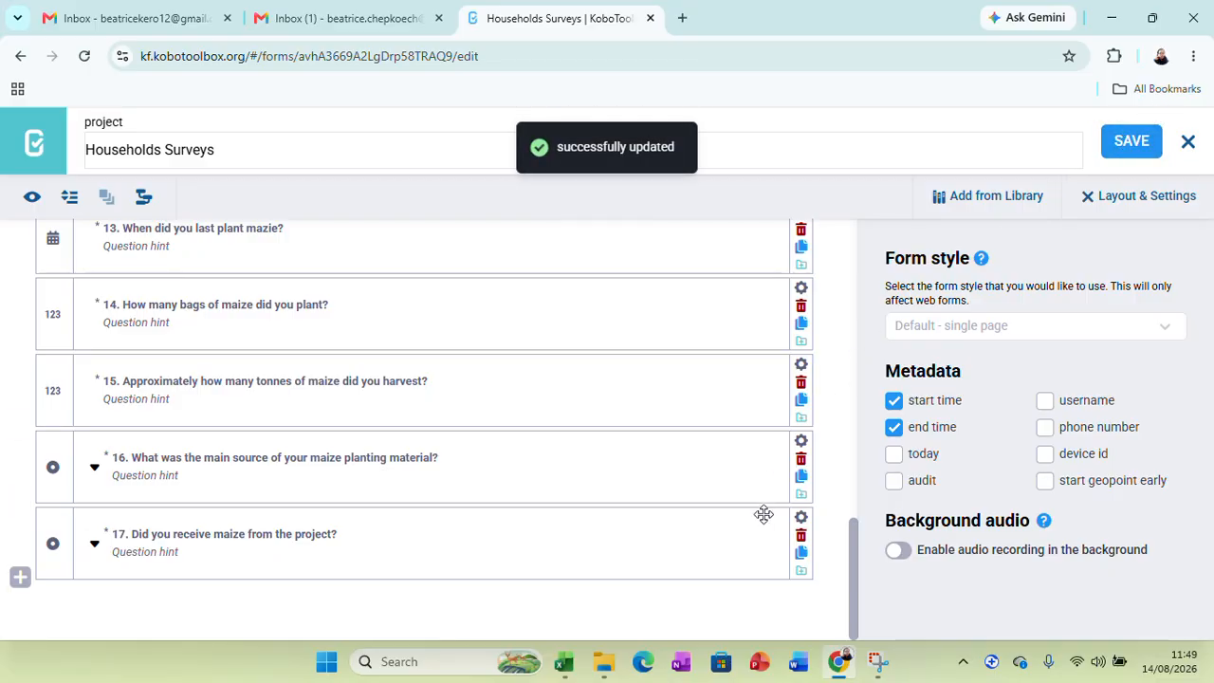
Add the Number question "18. How many kgs did you receive?" below question 17, copying its text from the Excel questionnaire into KoboToolbox.
{"action": "left_click", "coordinate": [18, 577]}
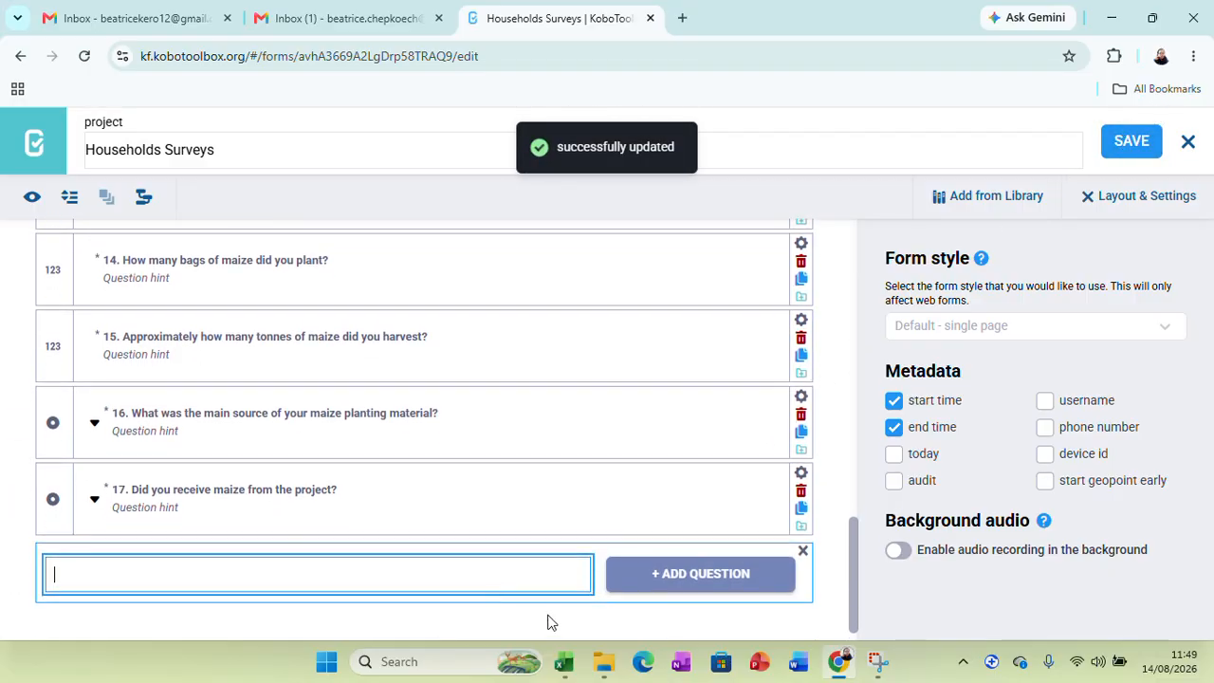
{"action": "left_click", "coordinate": [565, 661]}
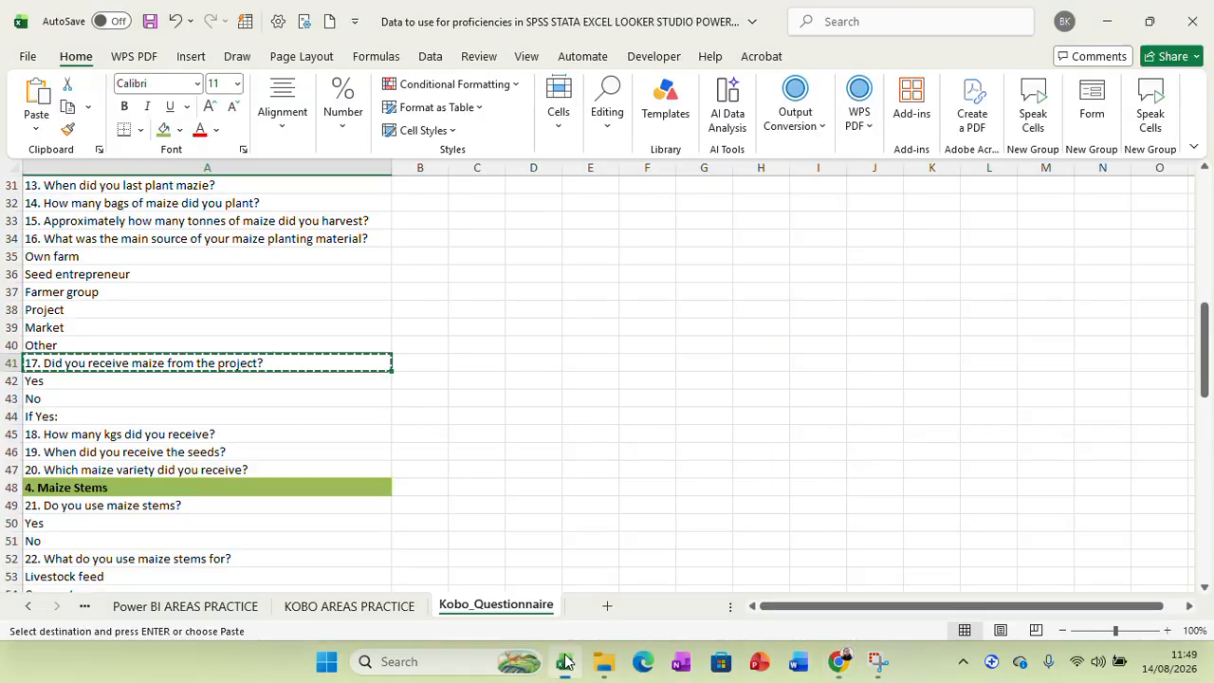
{"action": "left_click", "coordinate": [83, 434]}
{"action": "right_click", "coordinate": [82, 434]}
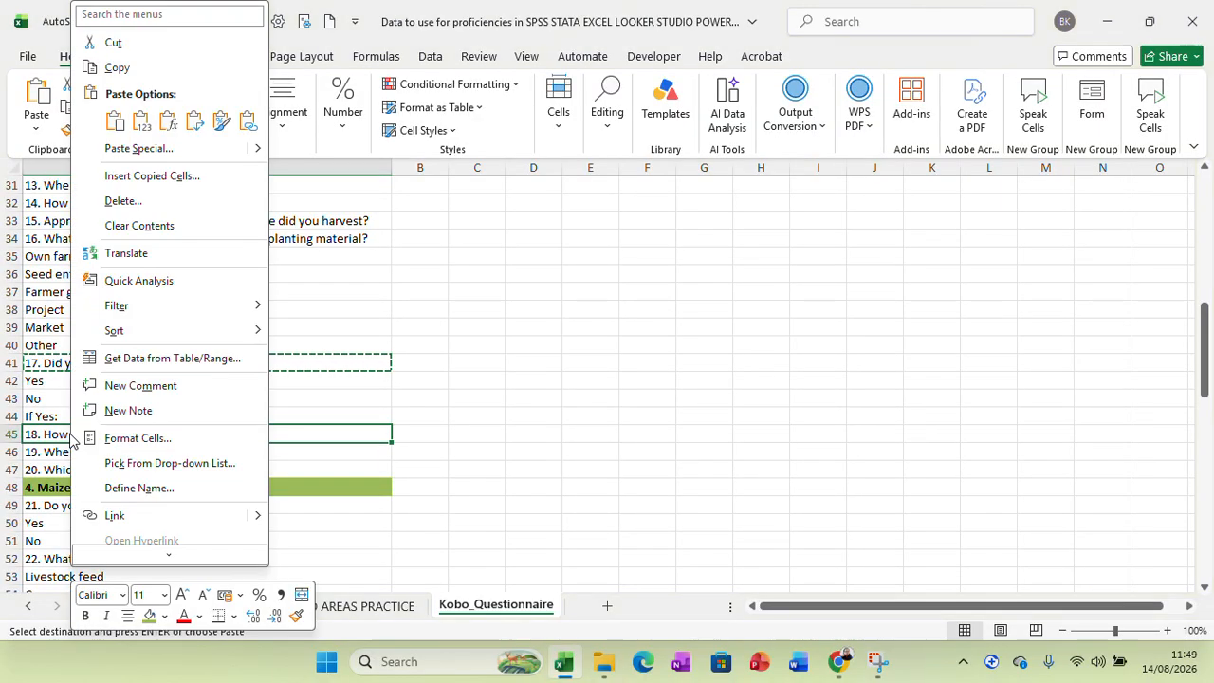
{"action": "left_click", "coordinate": [133, 65]}
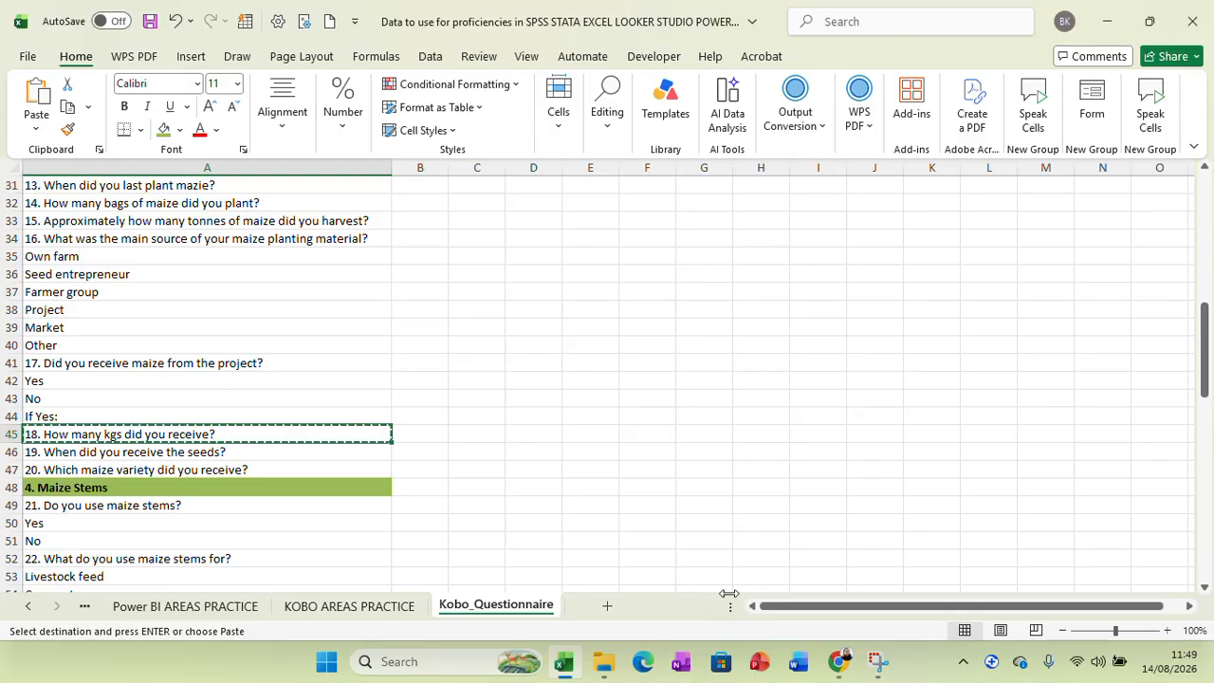
{"action": "left_click", "coordinate": [838, 661]}
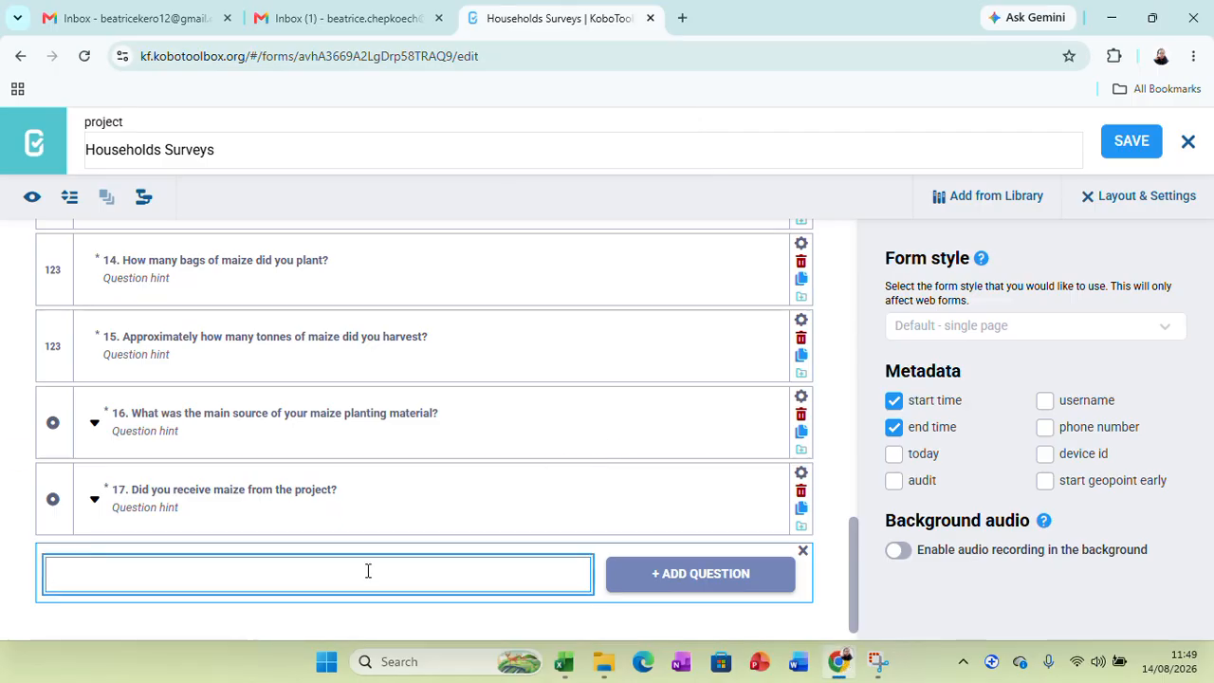
{"action": "key", "text": "ctrl+v"}
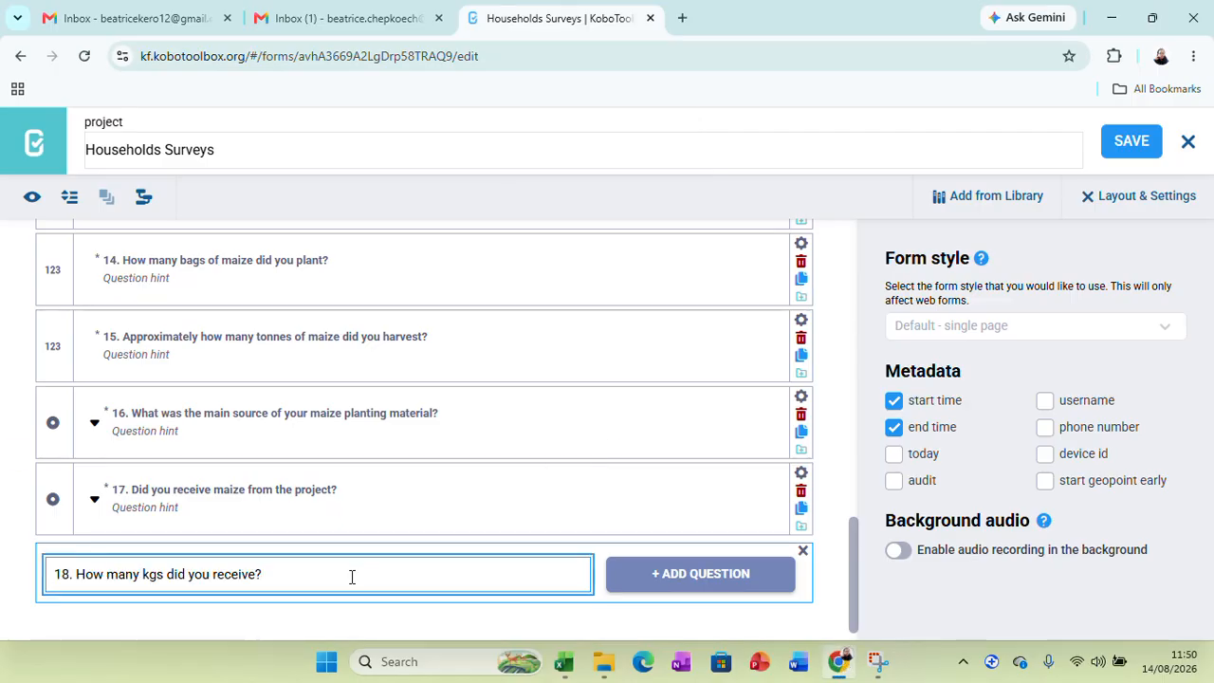
{"action": "left_click", "coordinate": [621, 586]}
{"action": "left_click", "coordinate": [679, 420]}
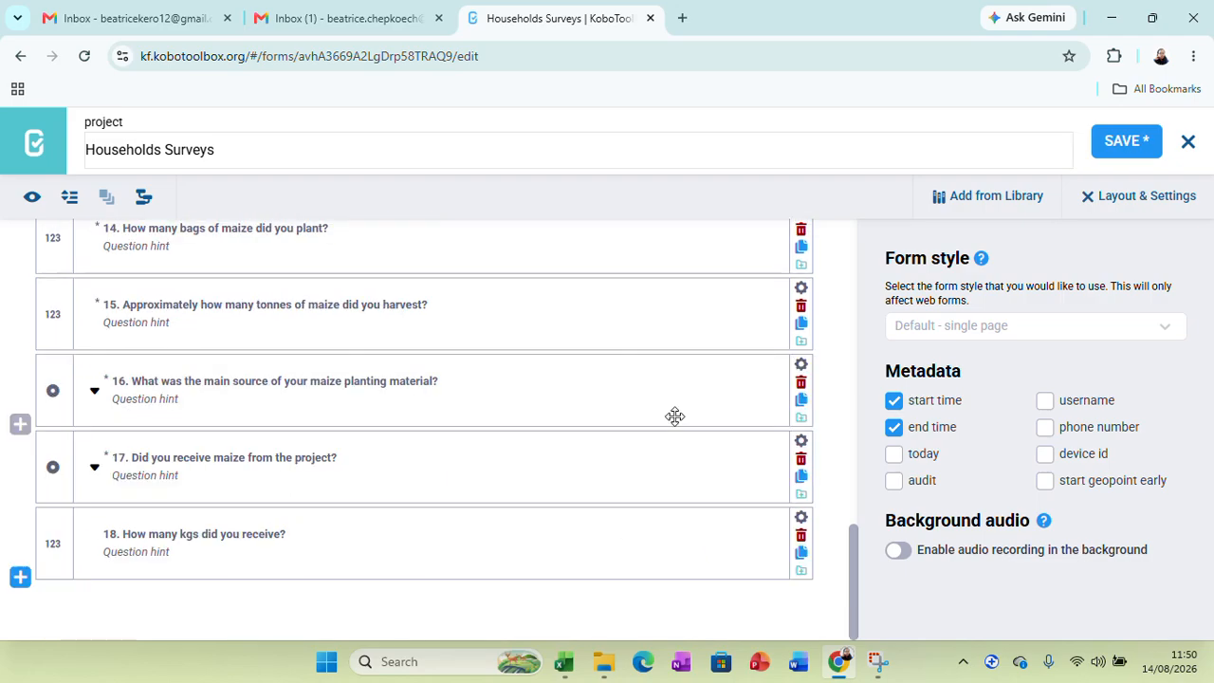
Make a response to question 18 mandatory and save the form.
{"action": "left_click", "coordinate": [801, 513]}
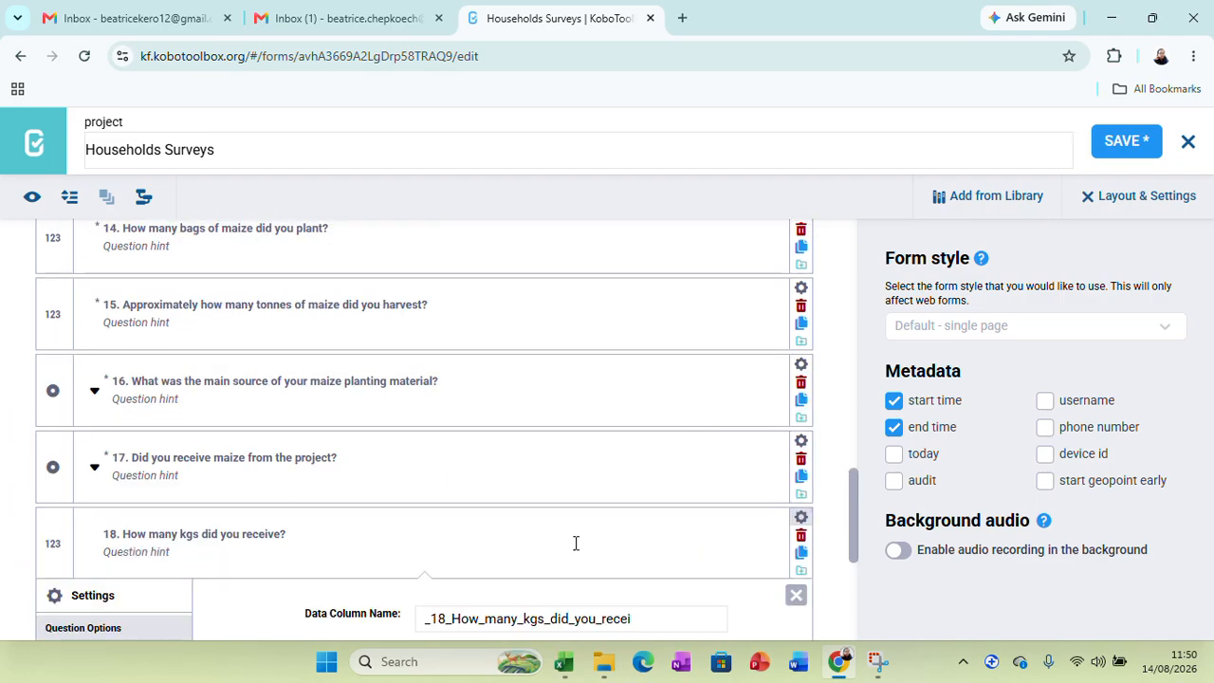
{"action": "scroll", "coordinate": [548, 567], "scroll_direction": "down", "scroll_amount": 2}
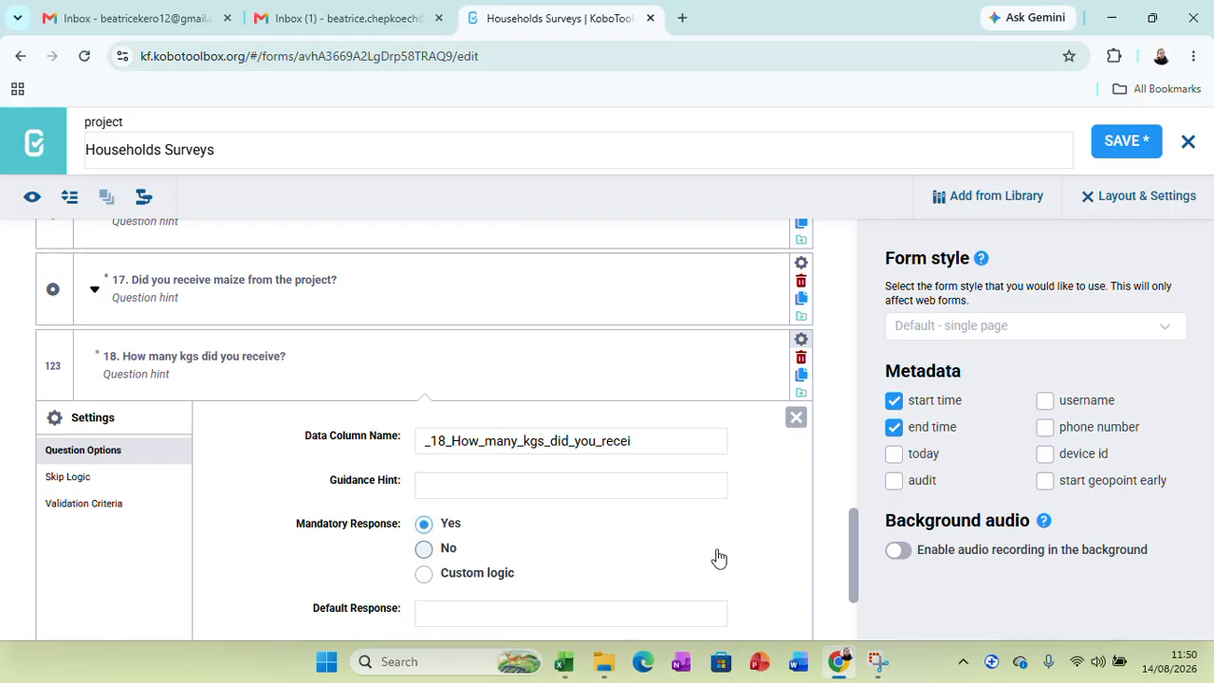
{"action": "left_click", "coordinate": [795, 419]}
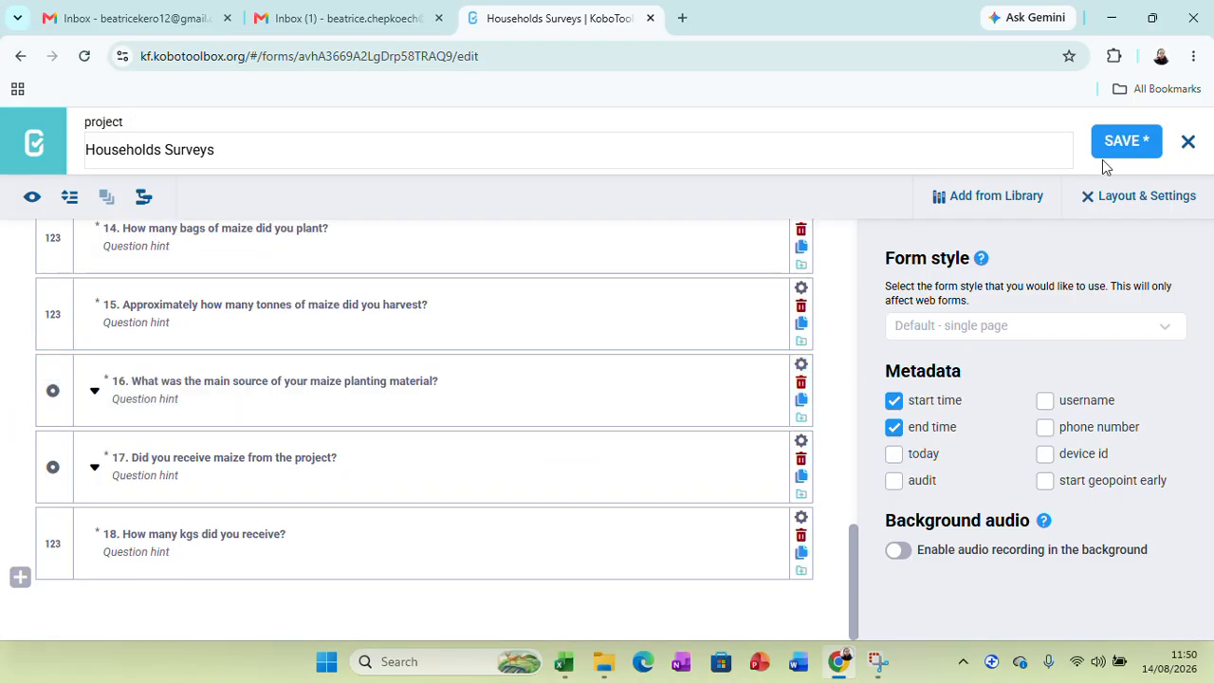
{"action": "left_click", "coordinate": [1115, 150]}
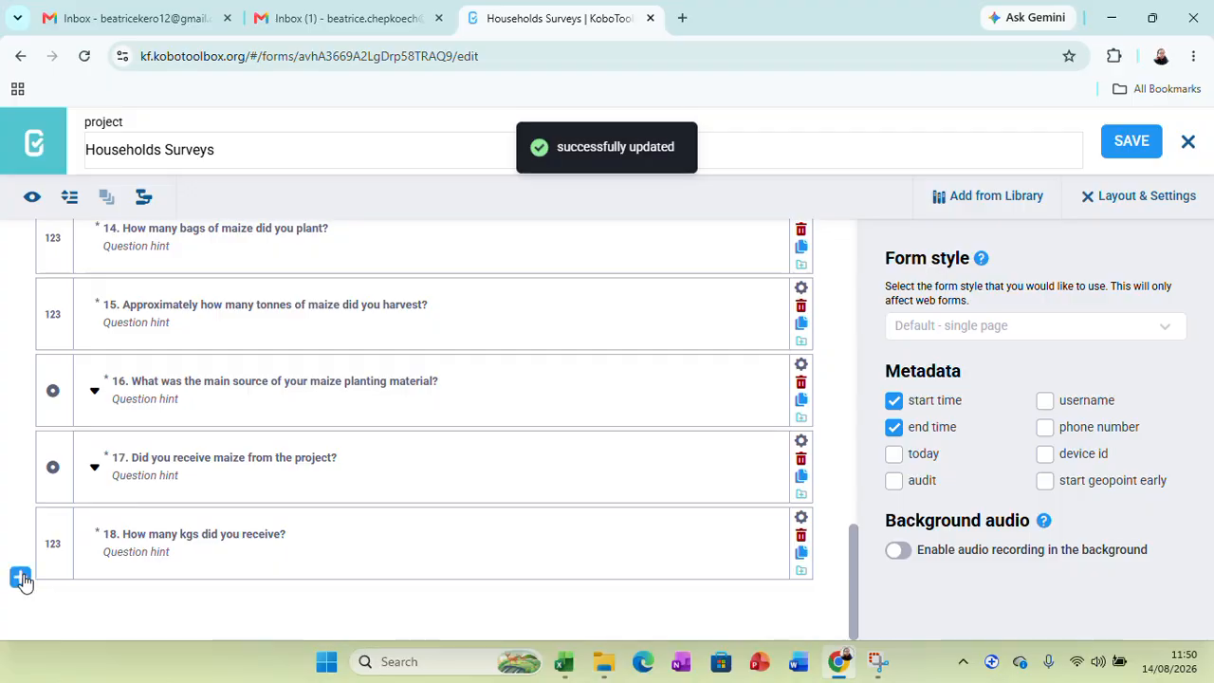
Start a new question below question 18 with the text "21. Do you use maize stems?" copied from the Excel questionnaire into KoboToolbox.
{"action": "left_click", "coordinate": [20, 577]}
{"action": "left_click", "coordinate": [565, 664]}
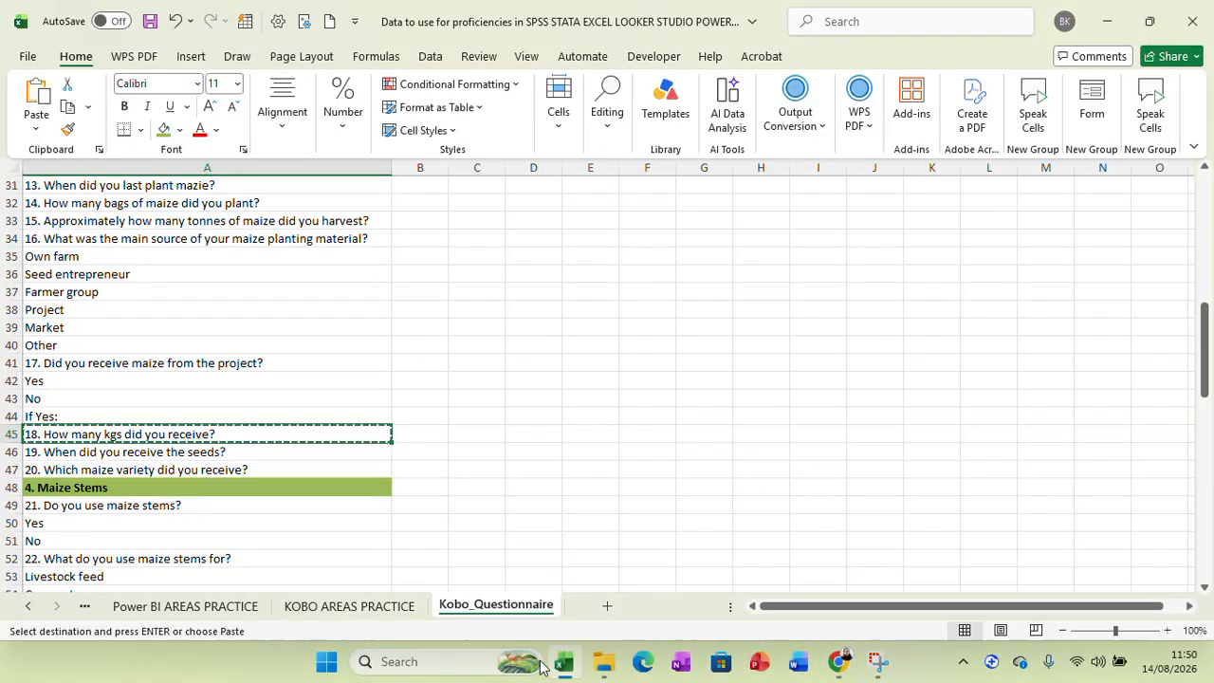
{"action": "scroll", "coordinate": [261, 545], "scroll_direction": "down", "scroll_amount": 2}
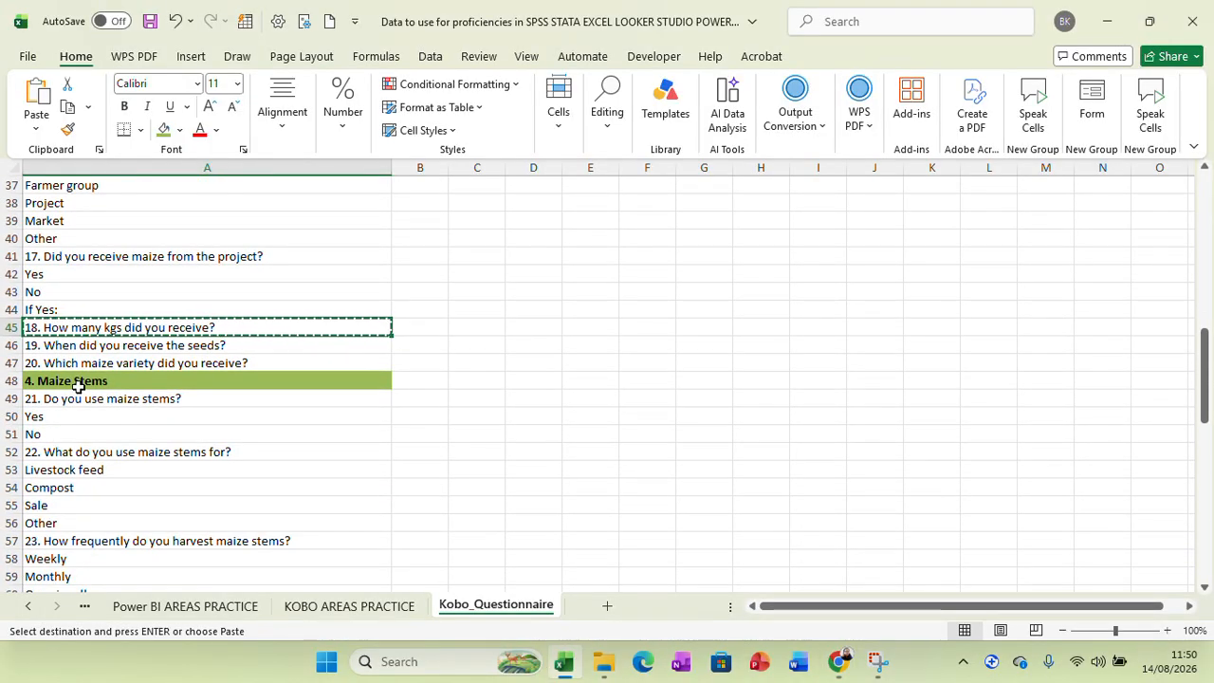
{"action": "left_click", "coordinate": [131, 399]}
{"action": "right_click", "coordinate": [131, 399]}
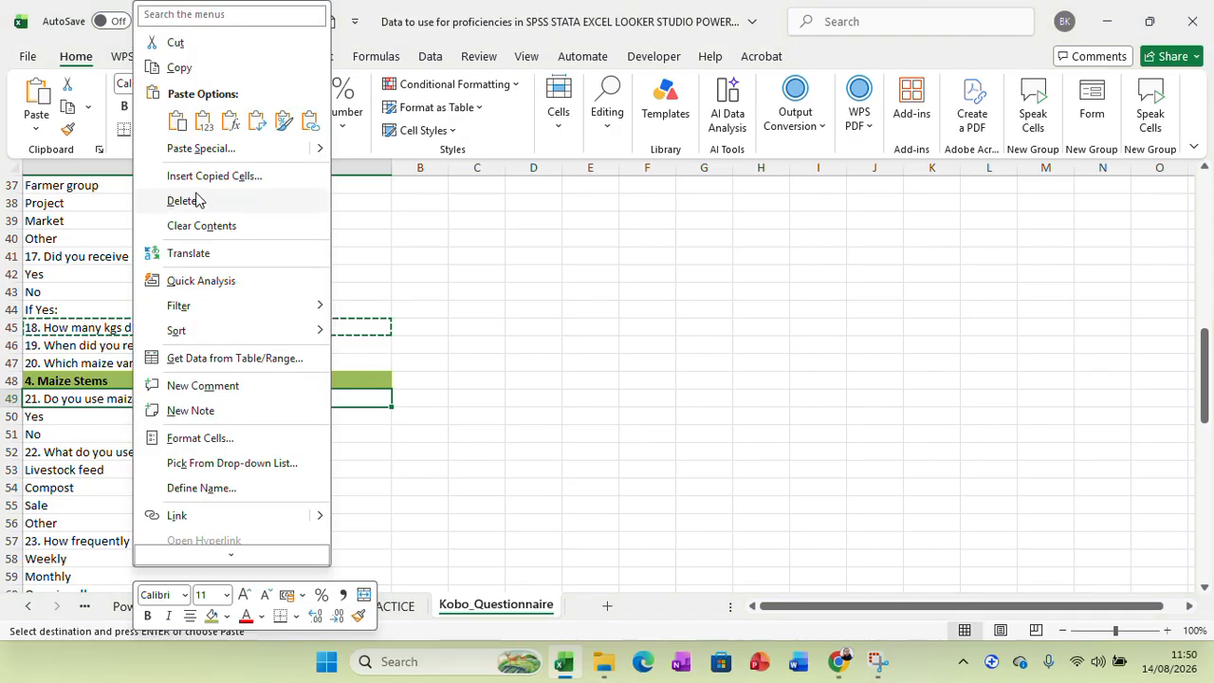
{"action": "left_click", "coordinate": [181, 72]}
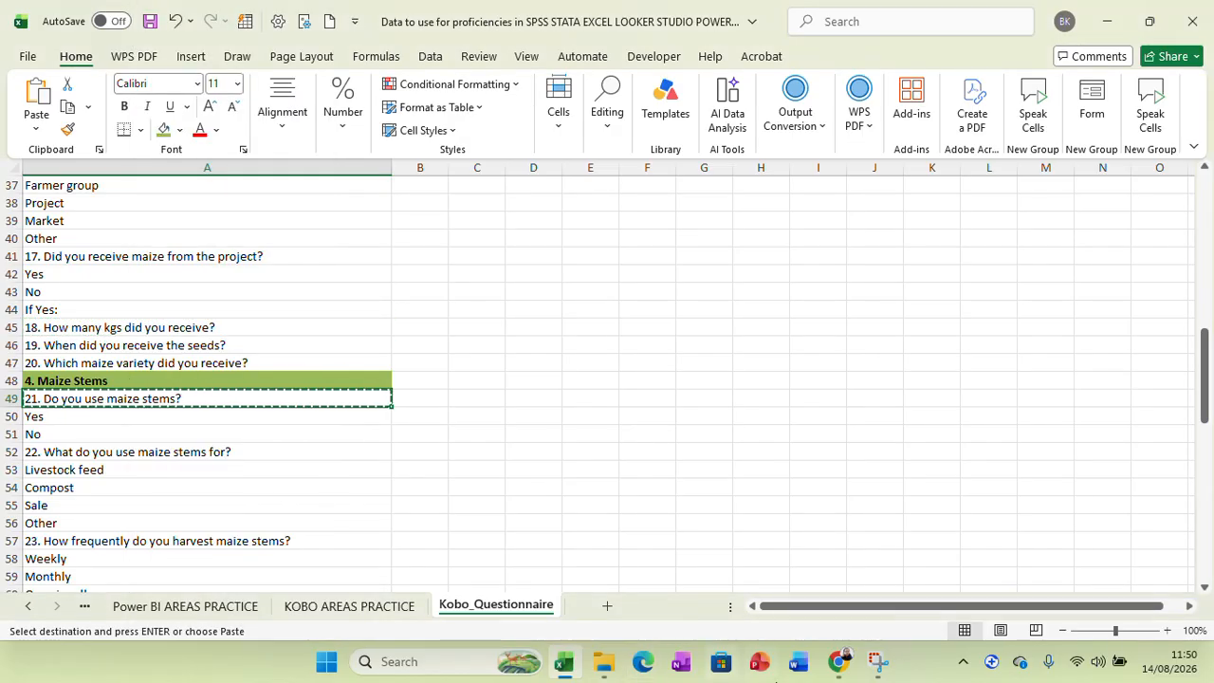
{"action": "left_click", "coordinate": [838, 661]}
{"action": "left_click", "coordinate": [319, 592]}
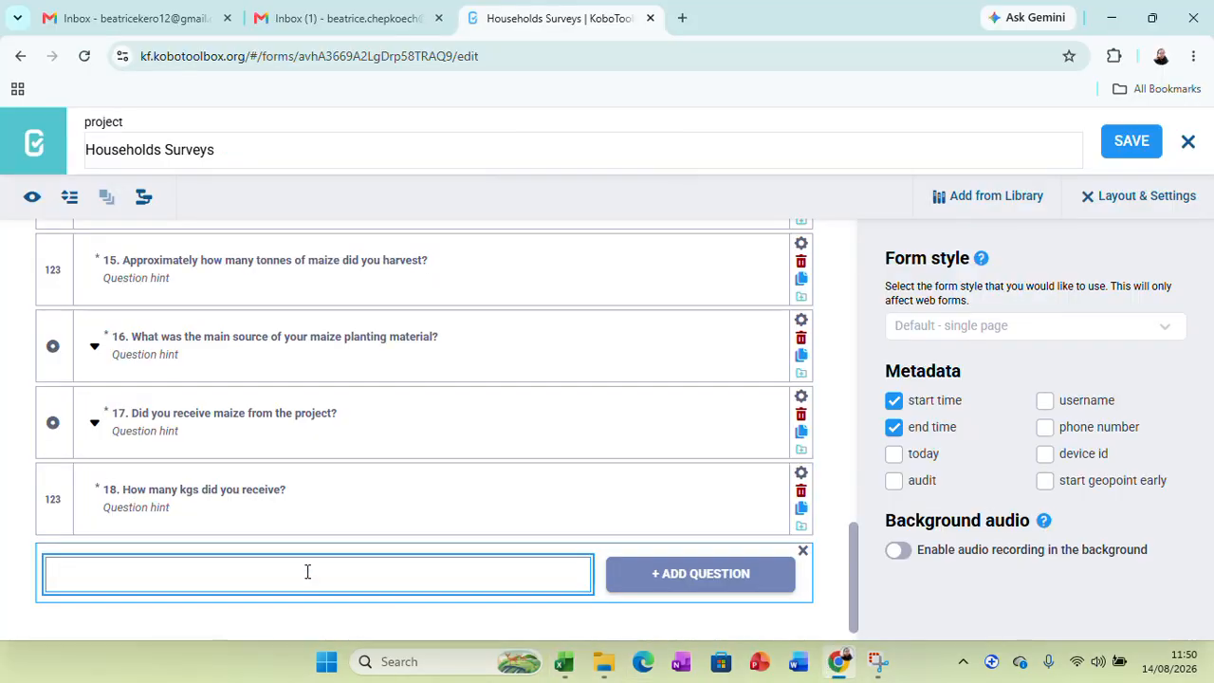
{"action": "key", "text": "ctrl+v"}
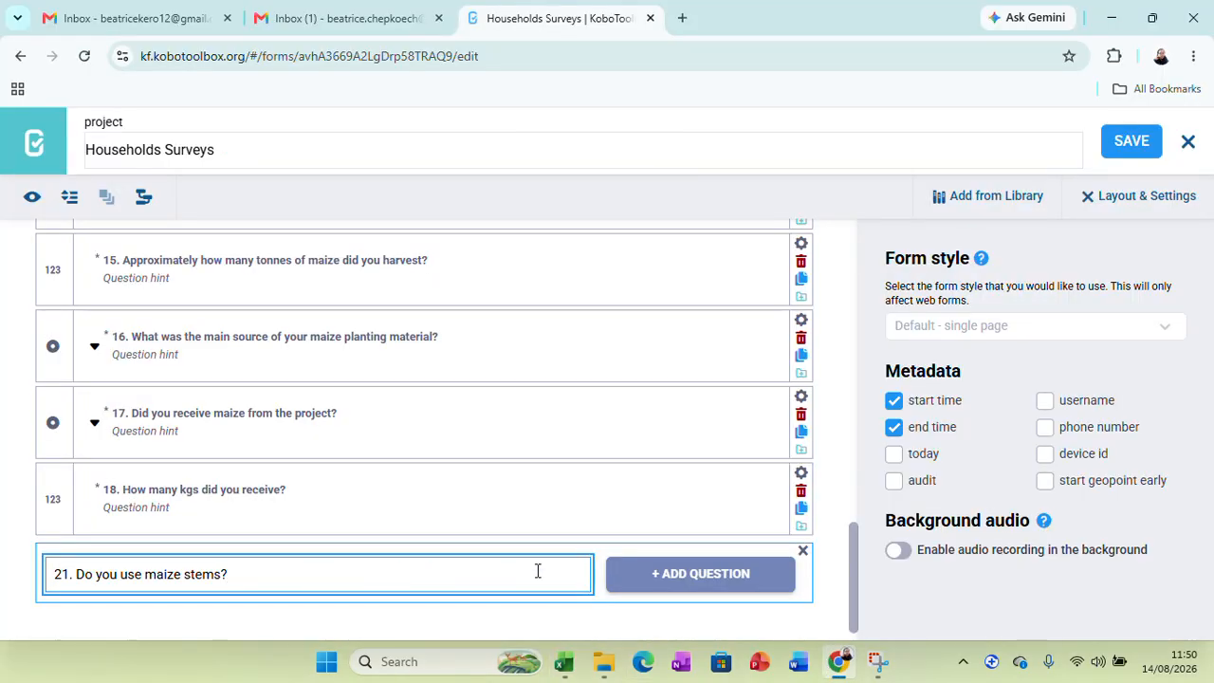
Make question 21 a Select One question with the answer options "Yes" and "No".
{"action": "left_click", "coordinate": [653, 577]}
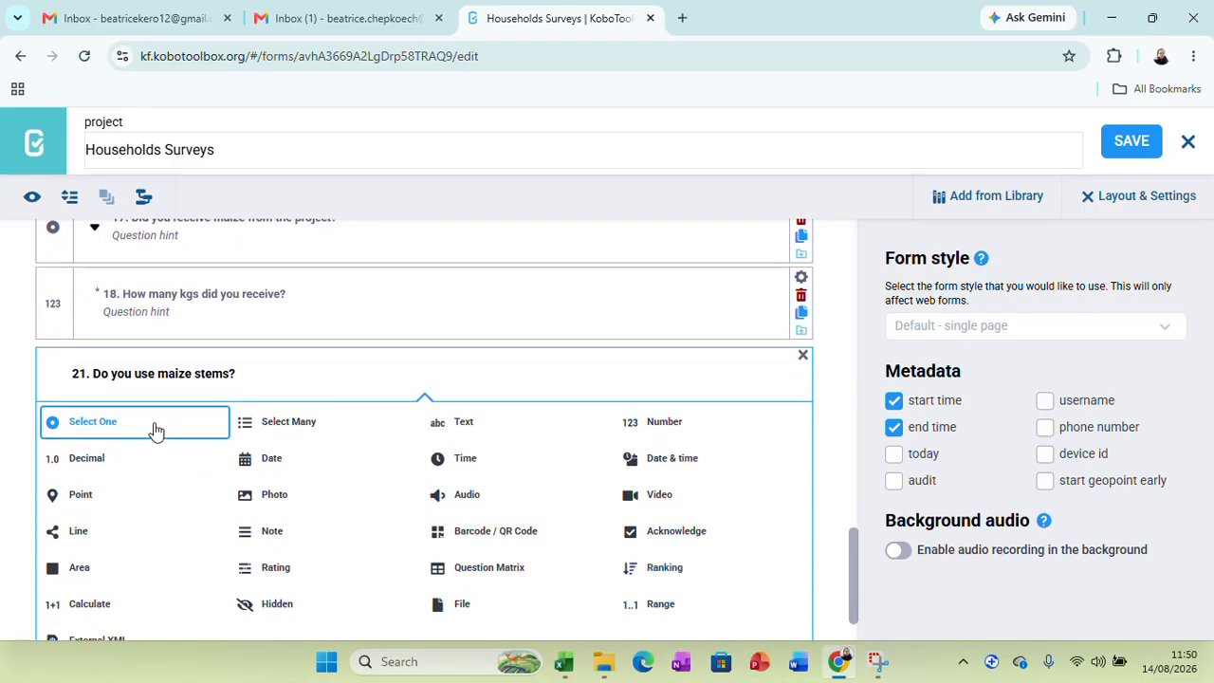
{"action": "left_click", "coordinate": [156, 431]}
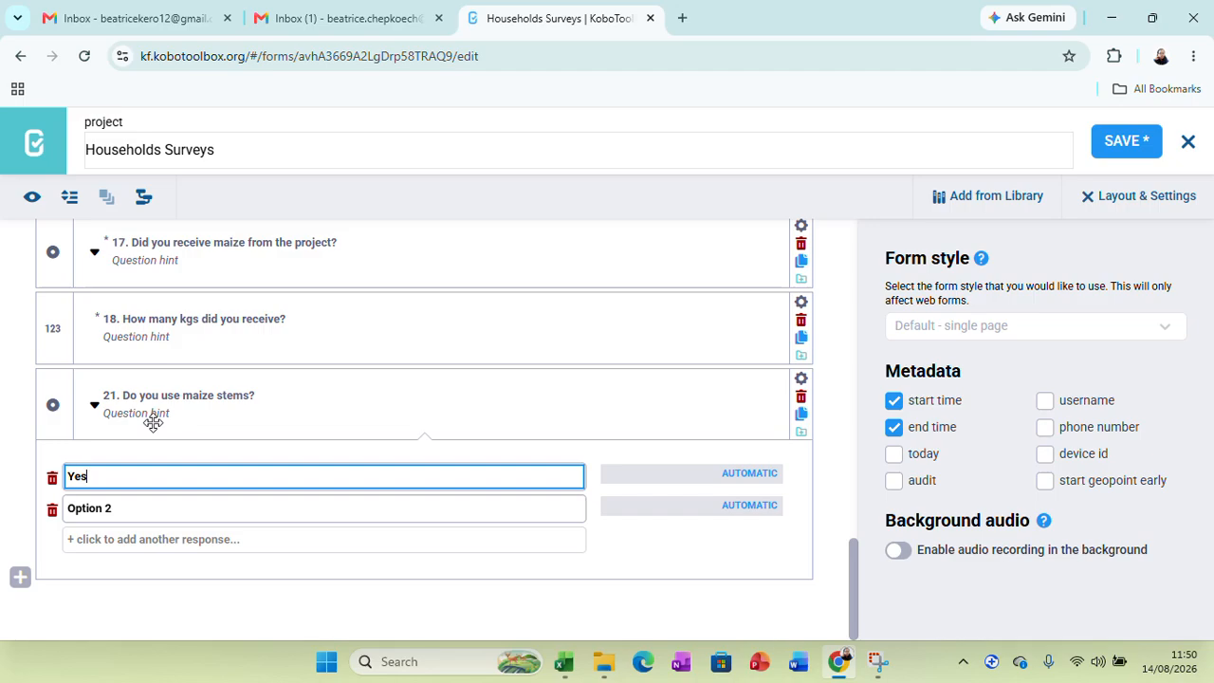
{"action": "left_click", "coordinate": [120, 513]}
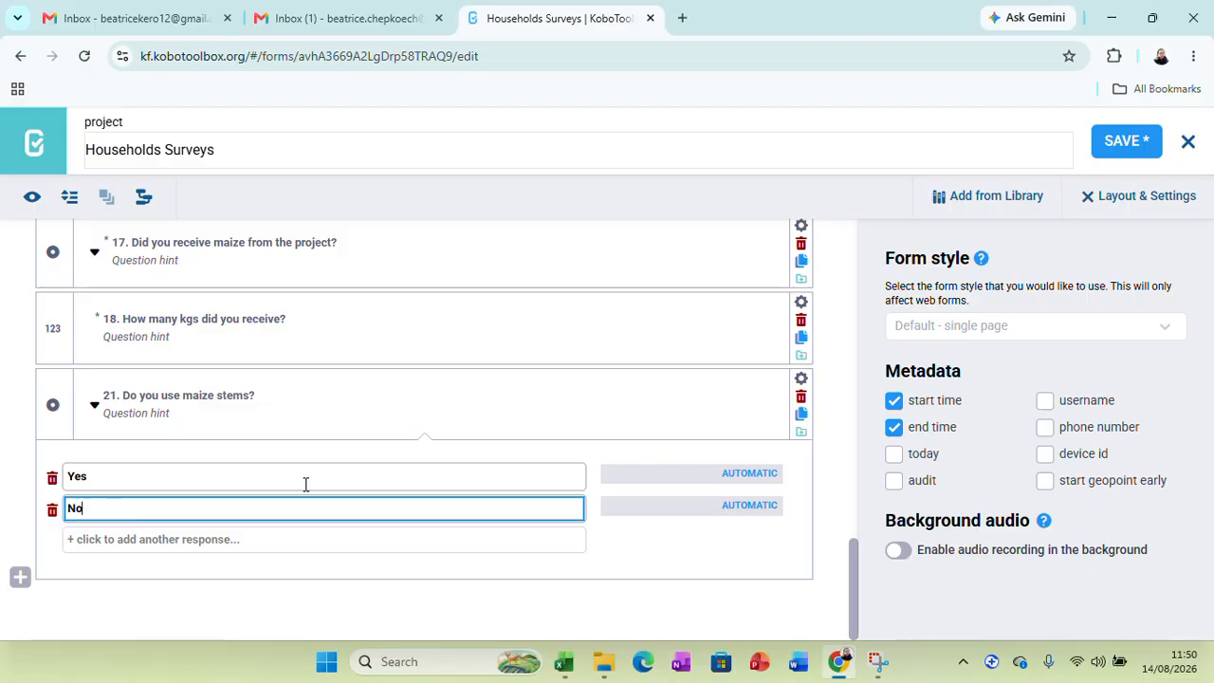
Make a response to question 21 mandatory and save the form.
{"action": "left_click", "coordinate": [801, 379]}
{"action": "left_click", "coordinate": [428, 573]}
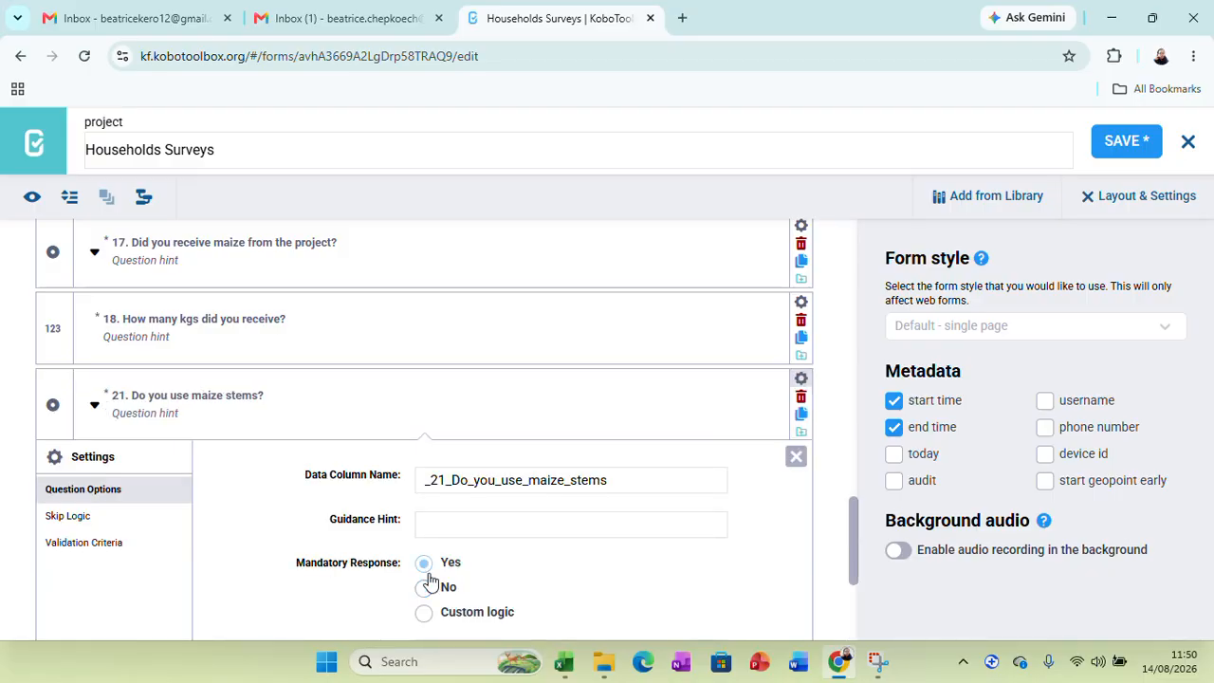
{"action": "left_click", "coordinate": [1116, 142]}
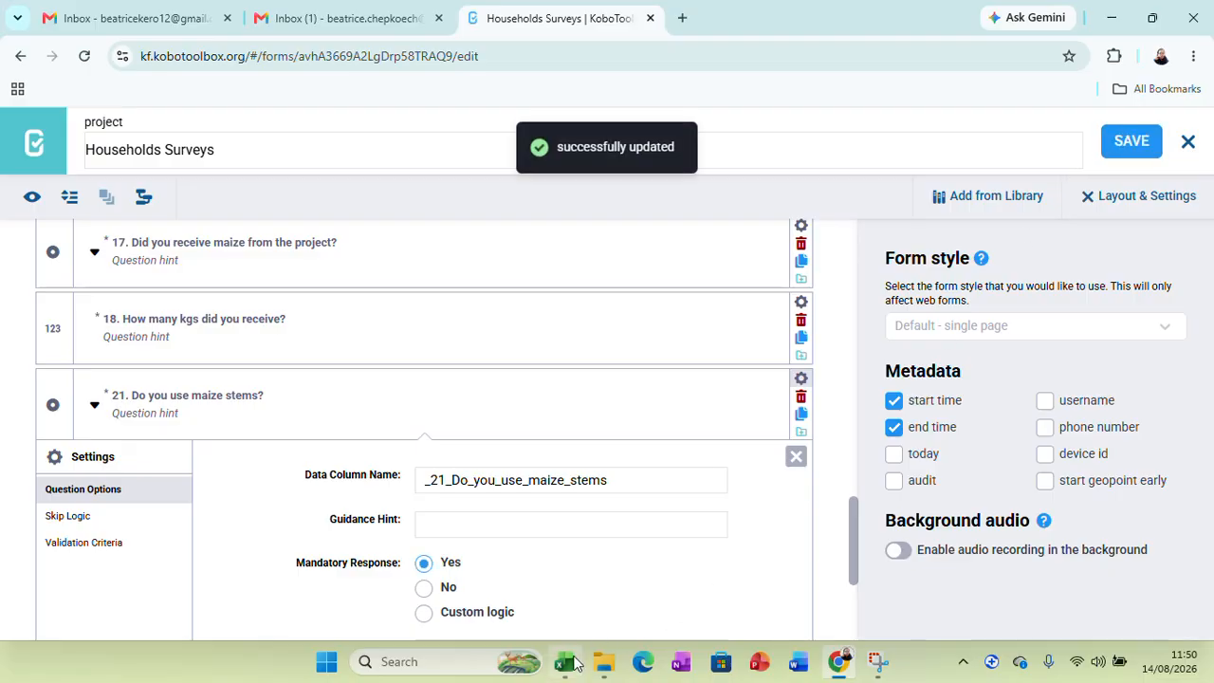
{"action": "left_click", "coordinate": [796, 456]}
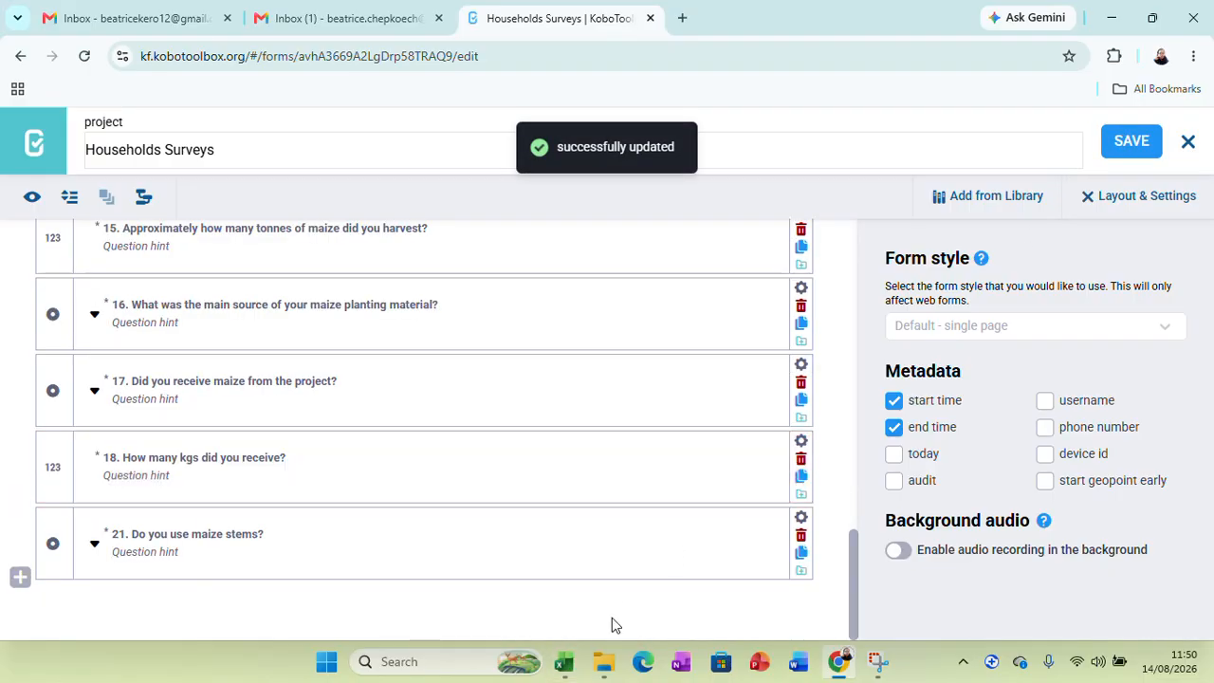
Add the Select One question "22. What do you use maize stems for?" below question 21, copying its text from Excel into KoboToolbox.
{"action": "left_click", "coordinate": [562, 664]}
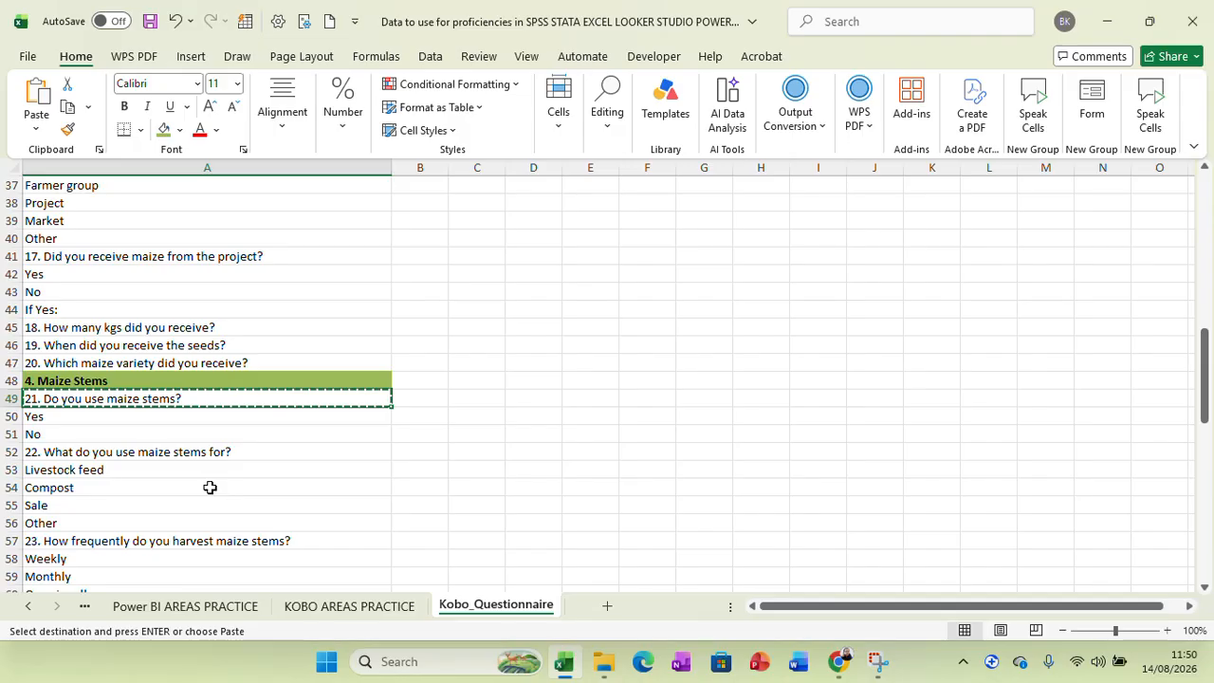
{"action": "left_click", "coordinate": [183, 452]}
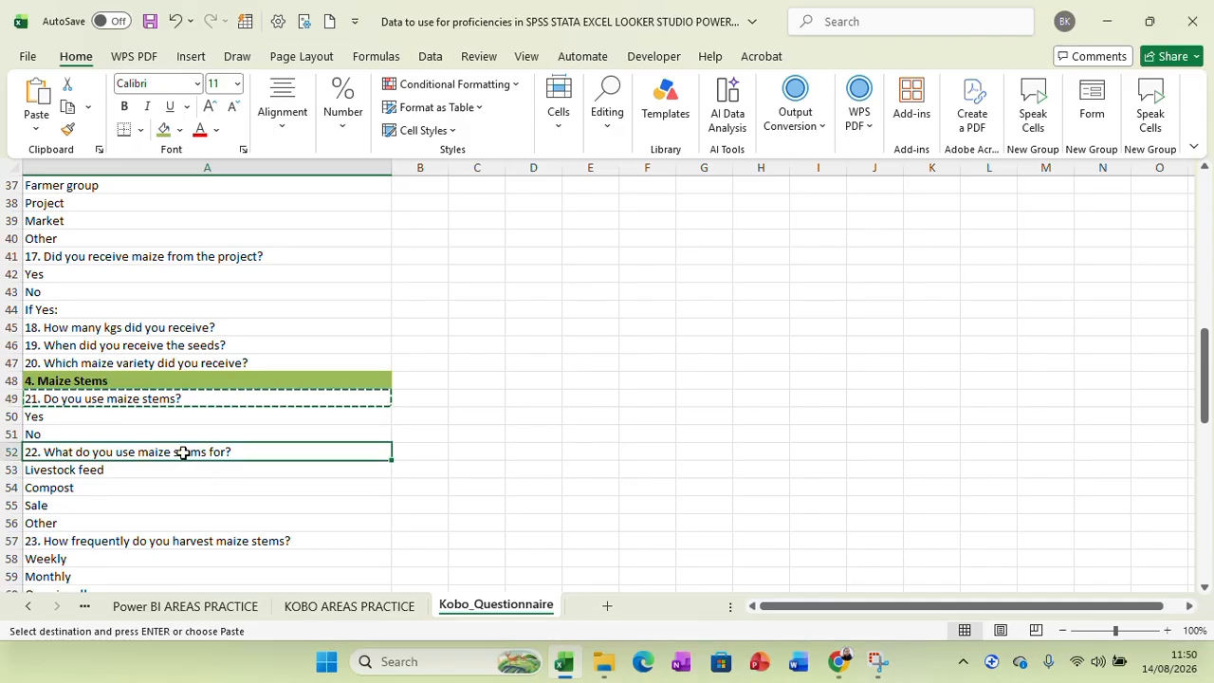
{"action": "right_click", "coordinate": [183, 453]}
{"action": "left_click", "coordinate": [230, 73]}
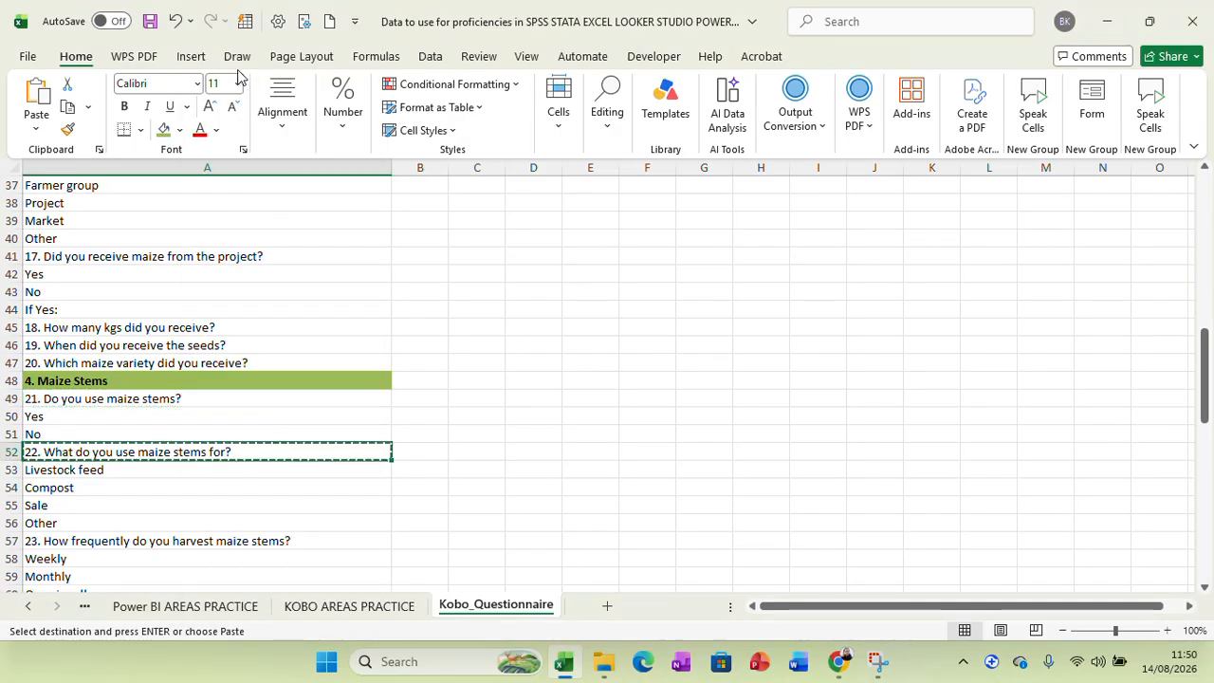
{"action": "left_click", "coordinate": [837, 661]}
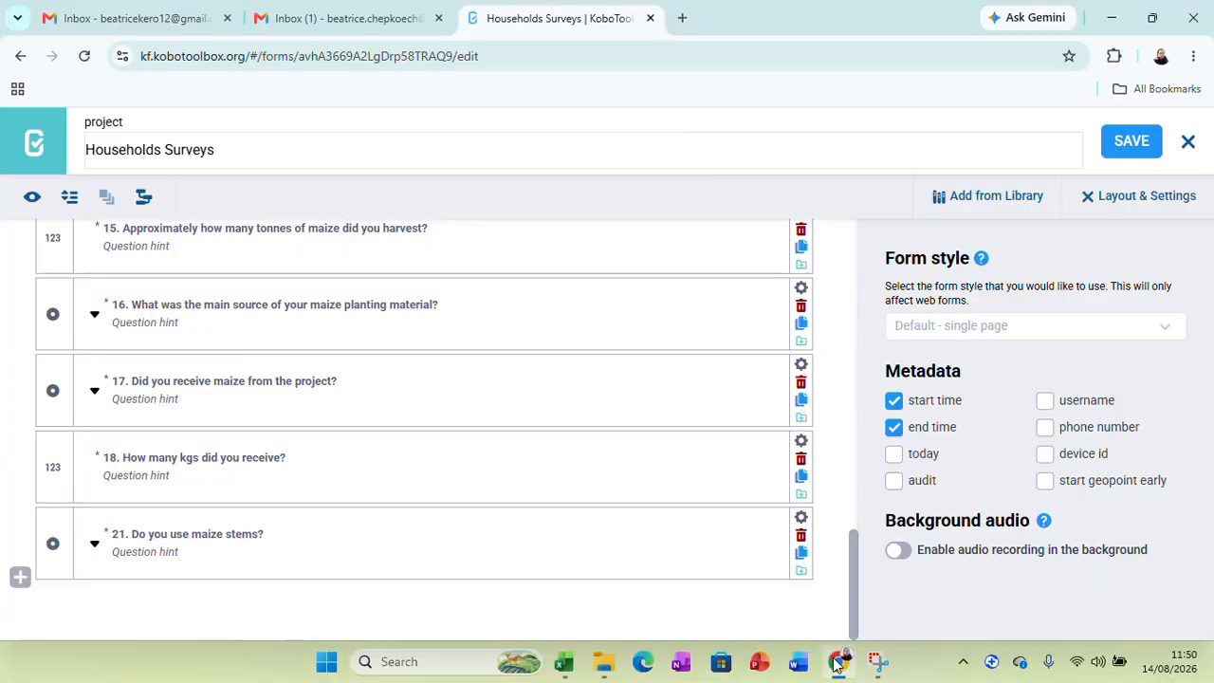
{"action": "left_click", "coordinate": [20, 577]}
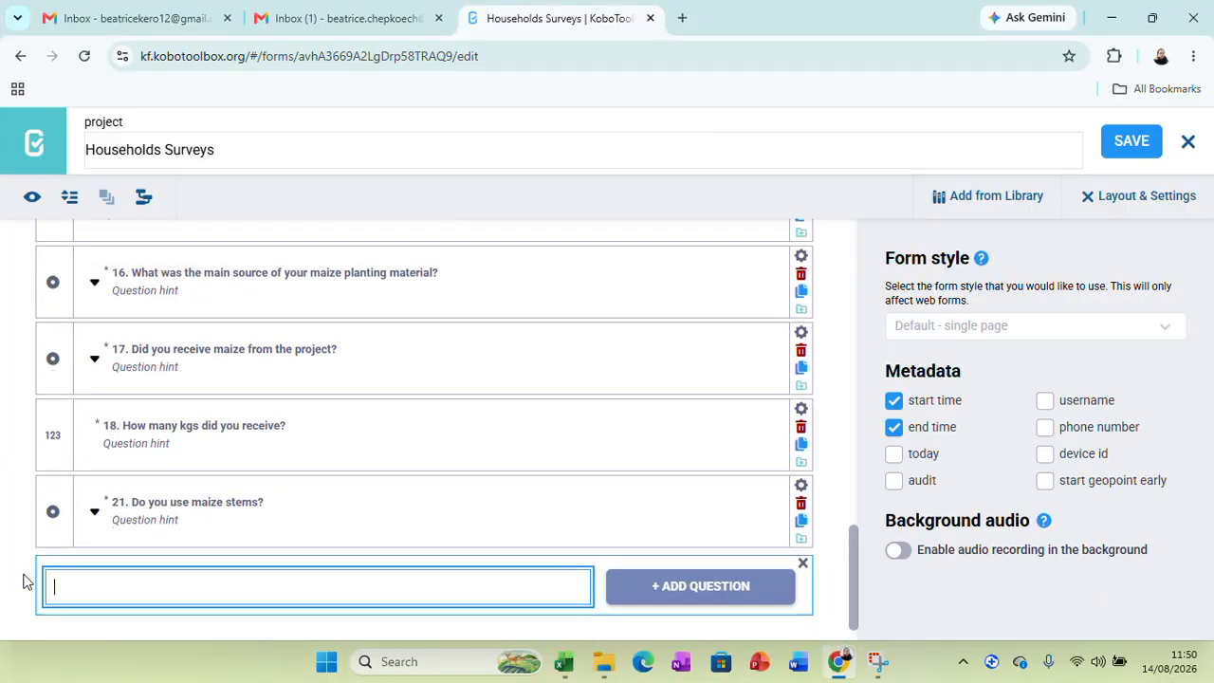
{"action": "key", "text": "ctrl+v"}
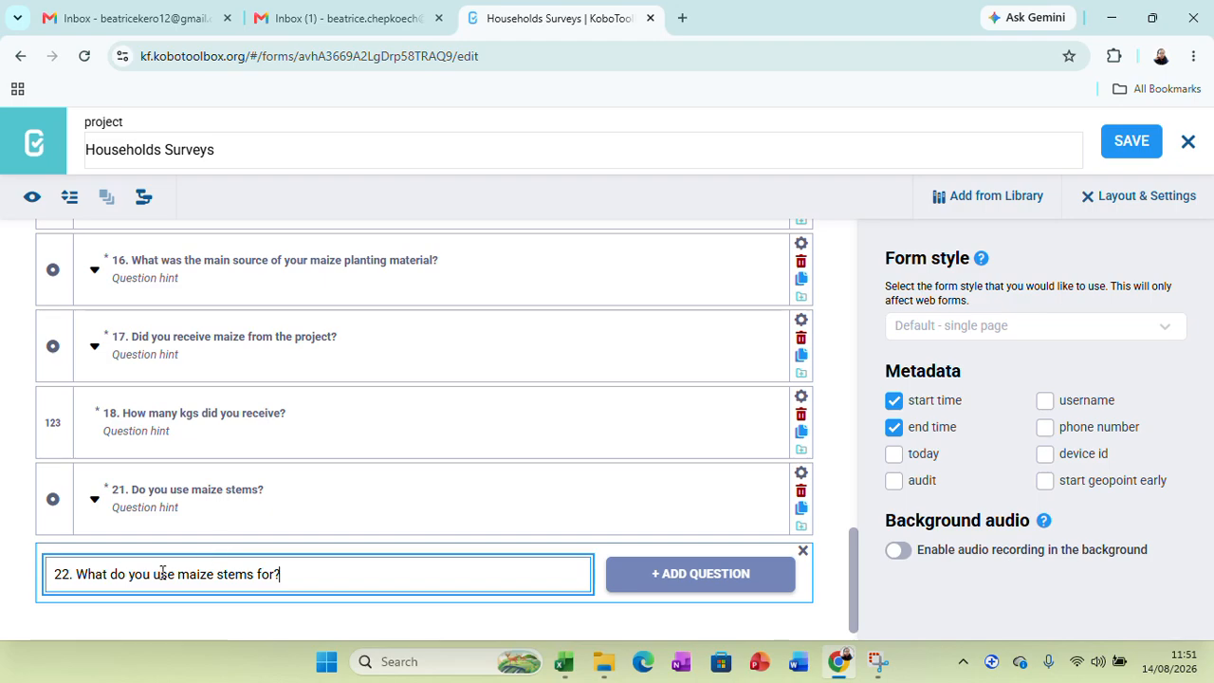
{"action": "left_click", "coordinate": [643, 578]}
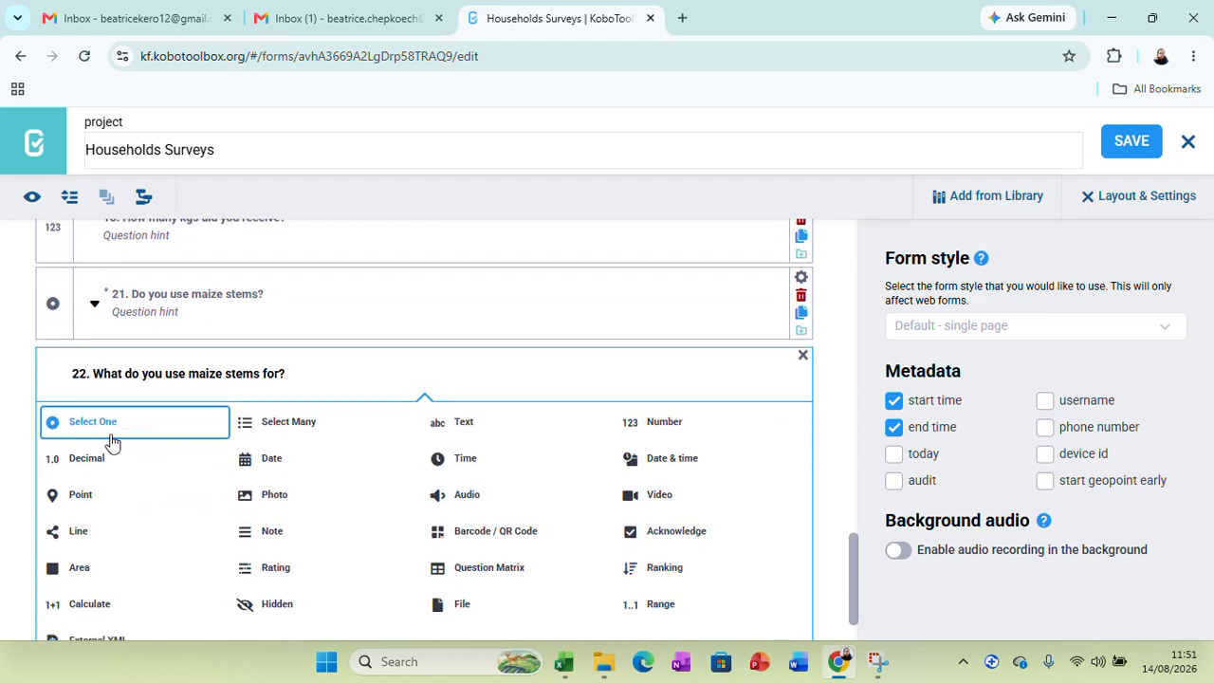
{"action": "left_click", "coordinate": [93, 423]}
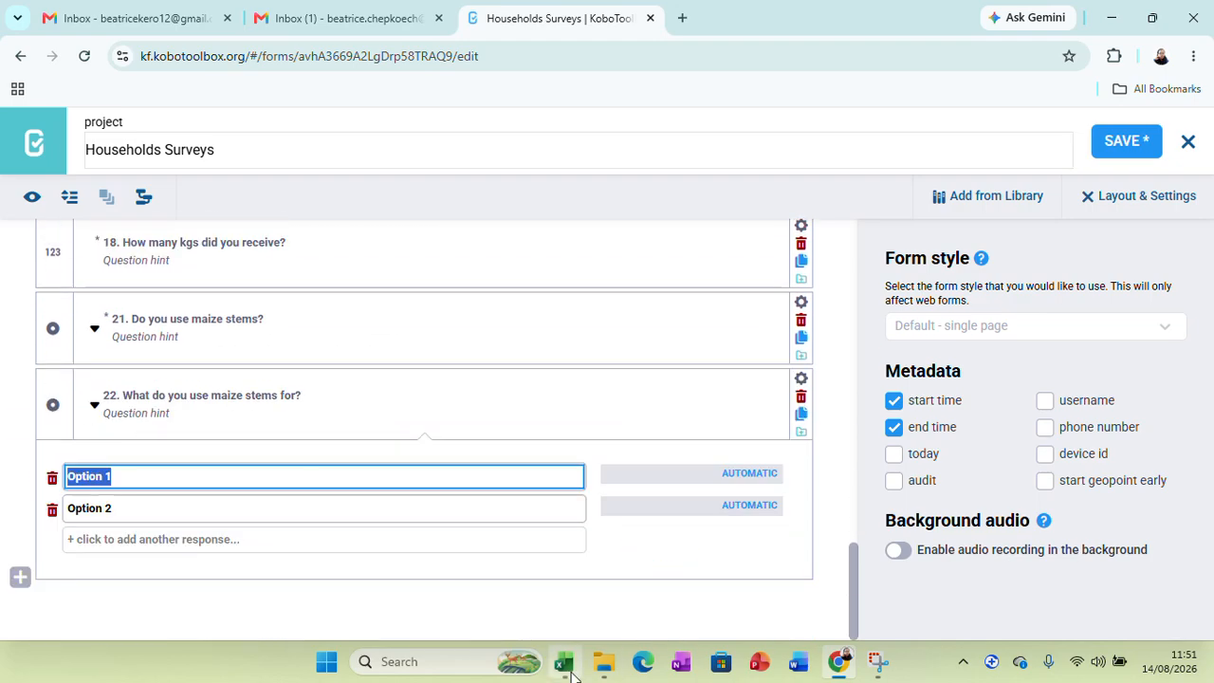
Copy "Livestock feed" from the Excel questionnaire into KoboToolbox as the first answer option of question 22.
{"action": "left_click", "coordinate": [566, 662]}
{"action": "left_click", "coordinate": [101, 469]}
{"action": "right_click", "coordinate": [100, 469]}
{"action": "left_click", "coordinate": [141, 68]}
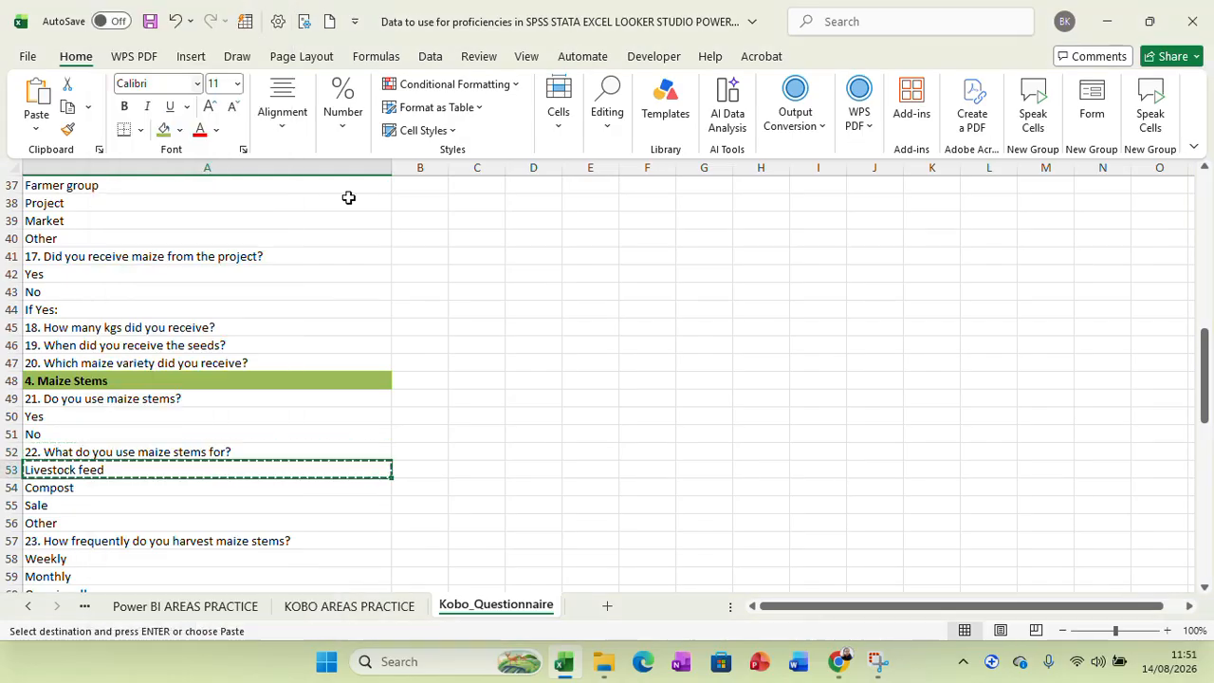
{"action": "left_click", "coordinate": [839, 662]}
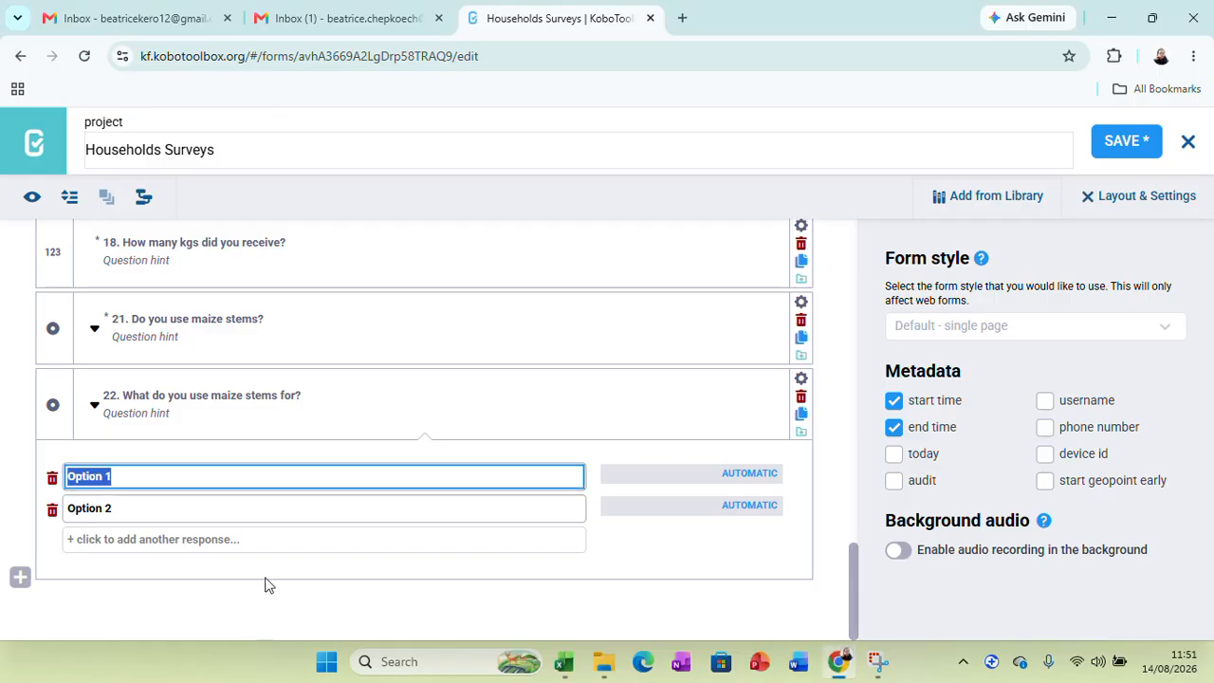
{"action": "key", "text": "ctrl+v"}
Copy "Compost" from the Excel questionnaire into KoboToolbox as the second answer option of question 22.
{"action": "left_click", "coordinate": [156, 508]}
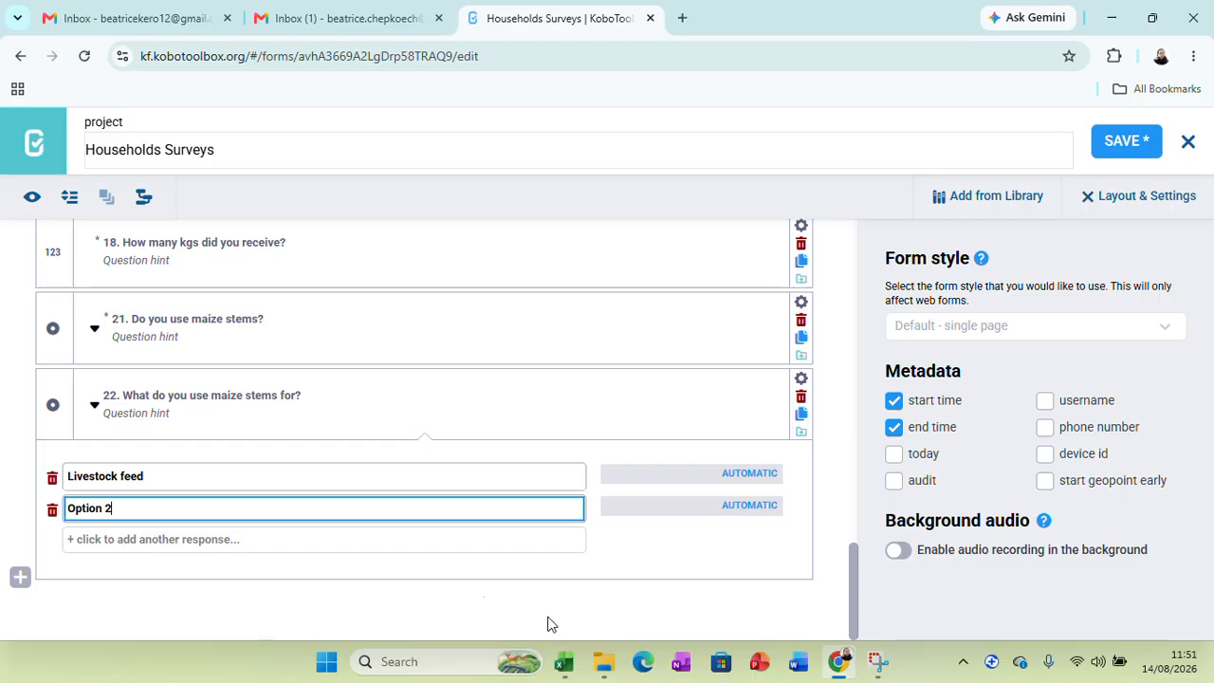
{"action": "left_click", "coordinate": [572, 669]}
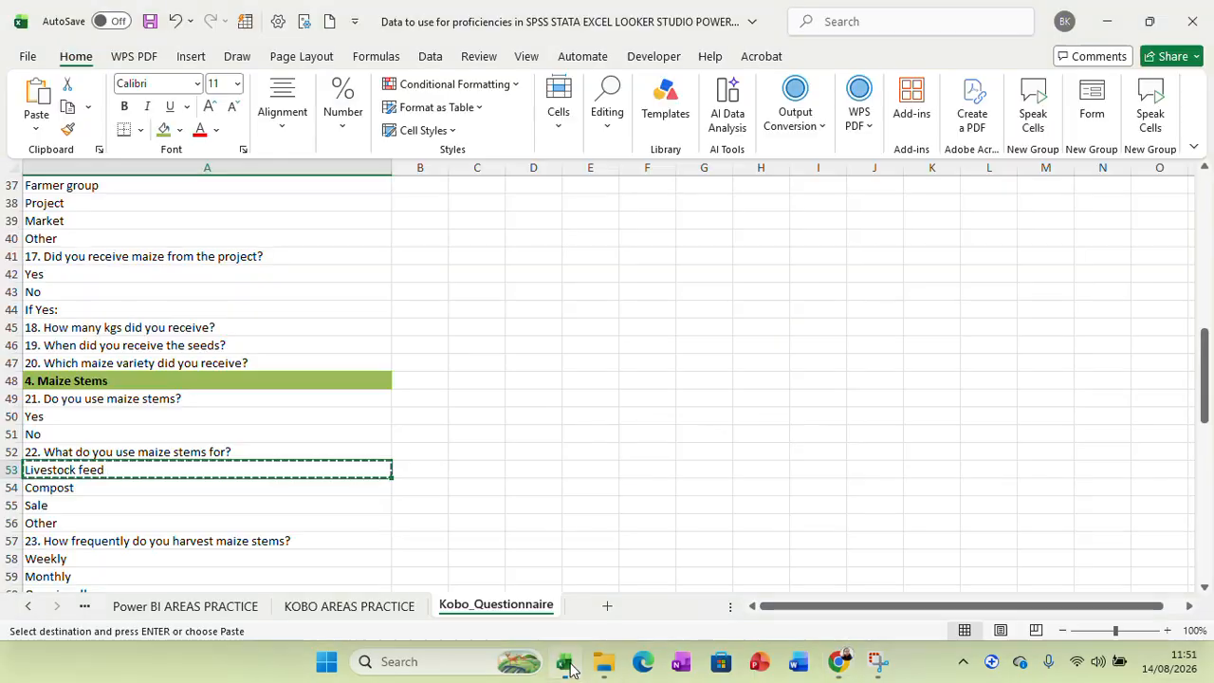
{"action": "right_click", "coordinate": [82, 486]}
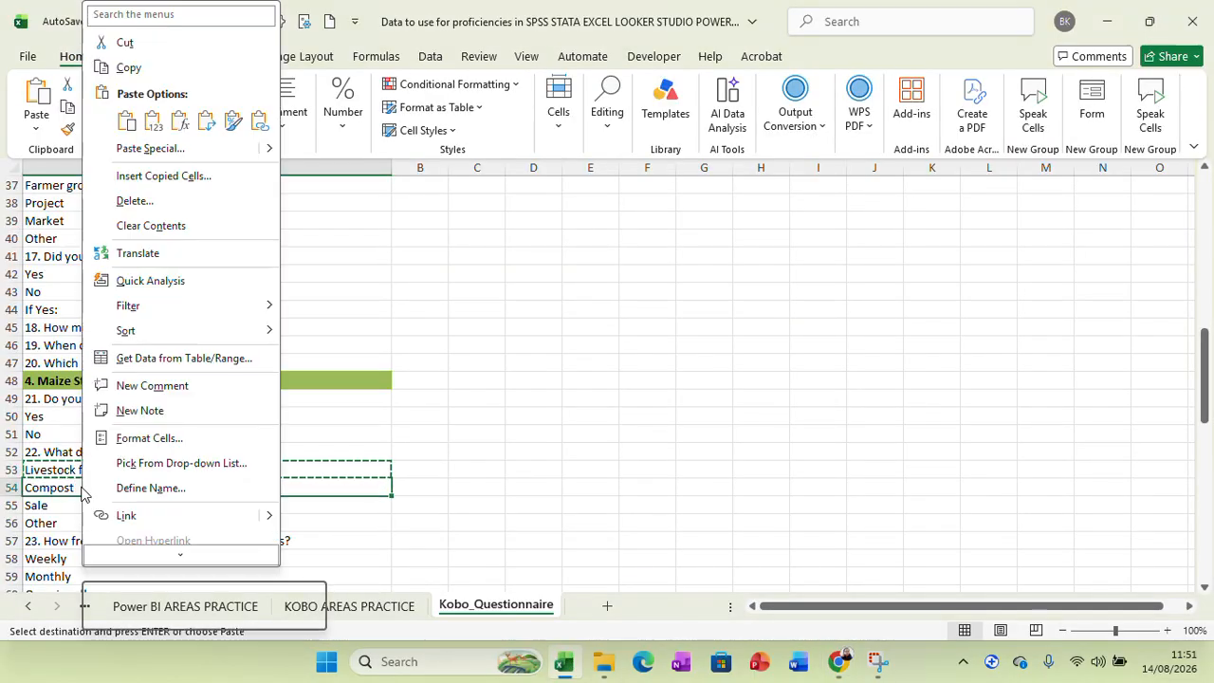
{"action": "left_click", "coordinate": [128, 76]}
{"action": "left_click", "coordinate": [835, 661]}
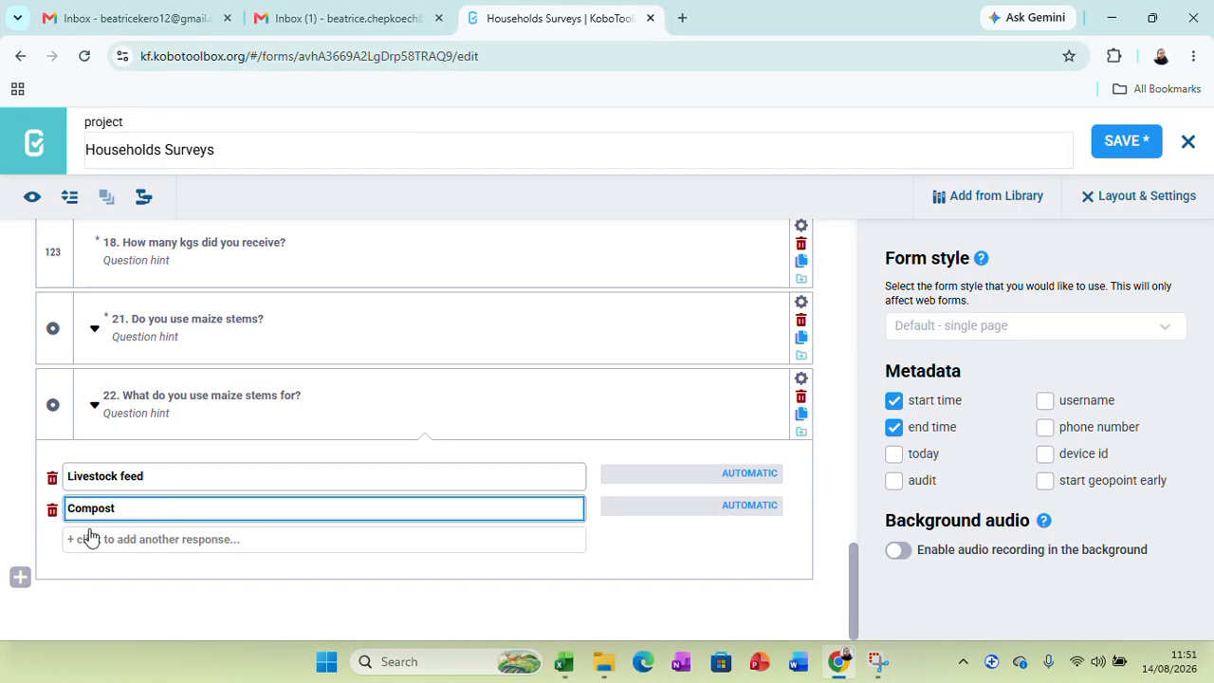
Add "Sale" as a third answer option of question 22, copied from Excel into KoboToolbox, and save the form.
{"action": "left_click", "coordinate": [92, 540]}
{"action": "left_click", "coordinate": [563, 662]}
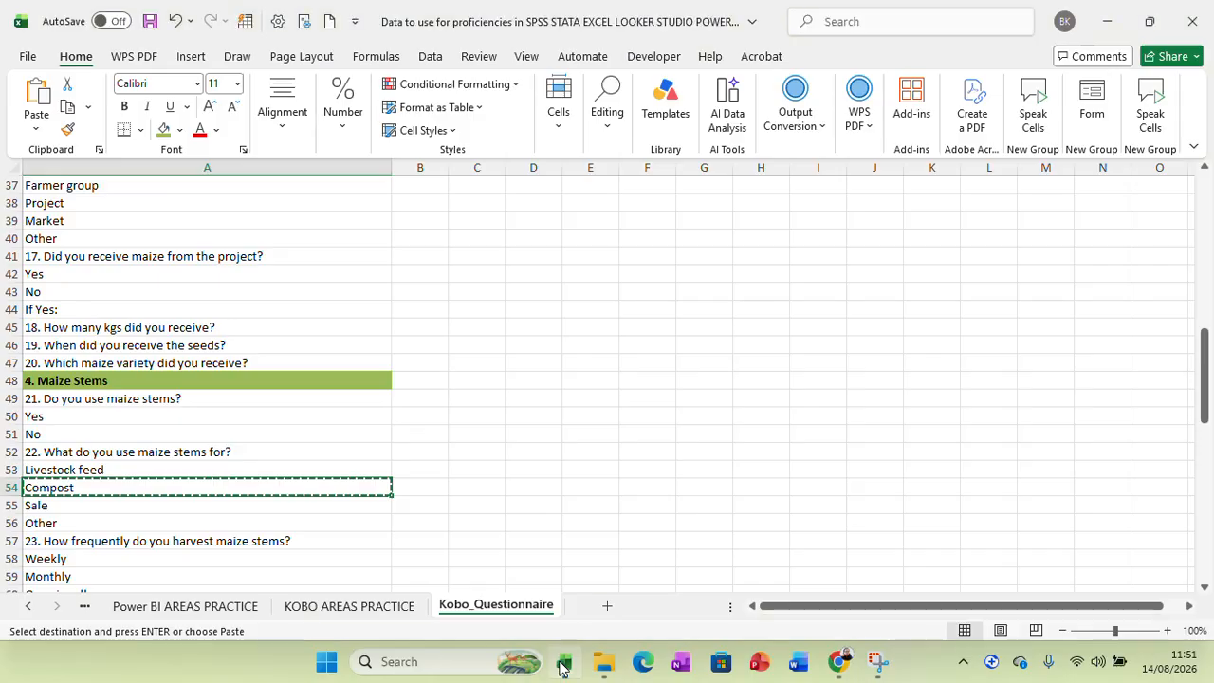
{"action": "left_click", "coordinate": [92, 502]}
{"action": "right_click", "coordinate": [92, 502]}
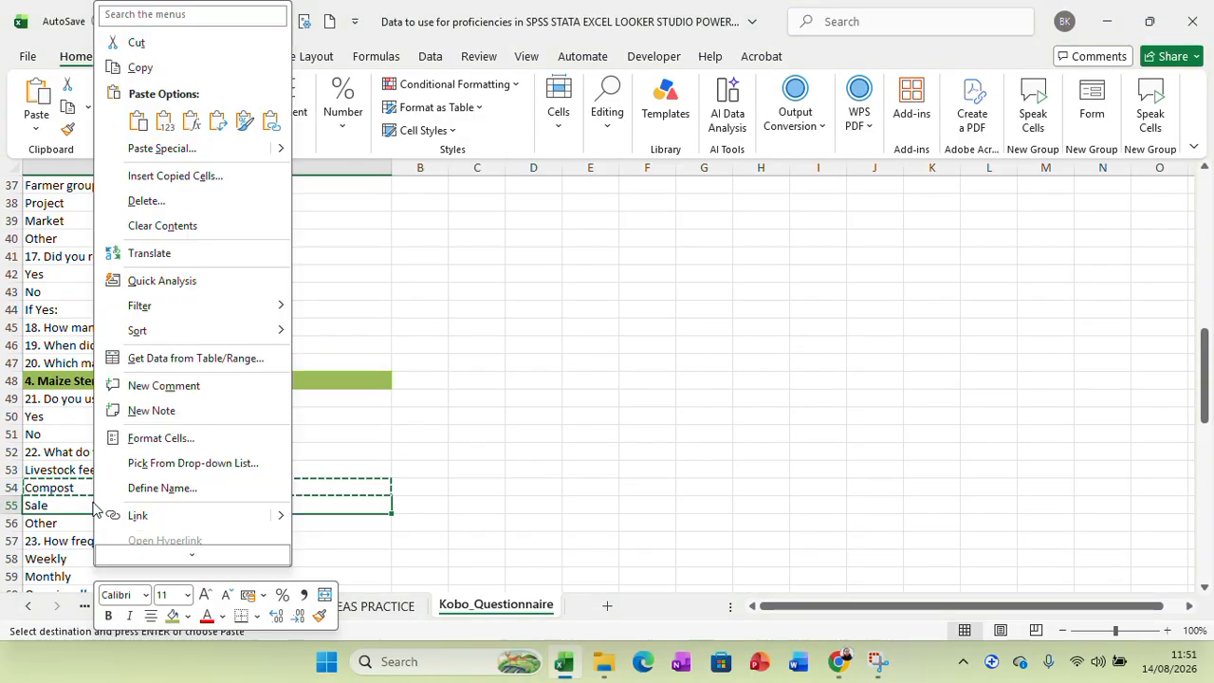
{"action": "left_click", "coordinate": [144, 68]}
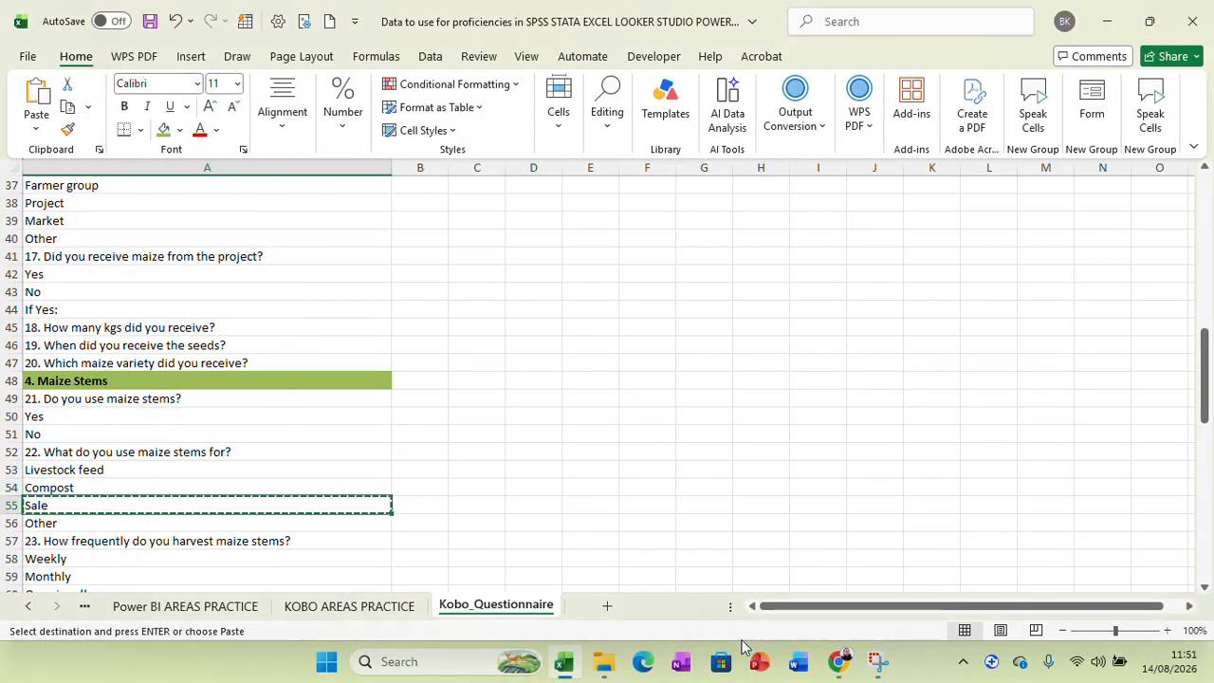
{"action": "left_click", "coordinate": [839, 661]}
{"action": "key", "text": "ctrl+v"}
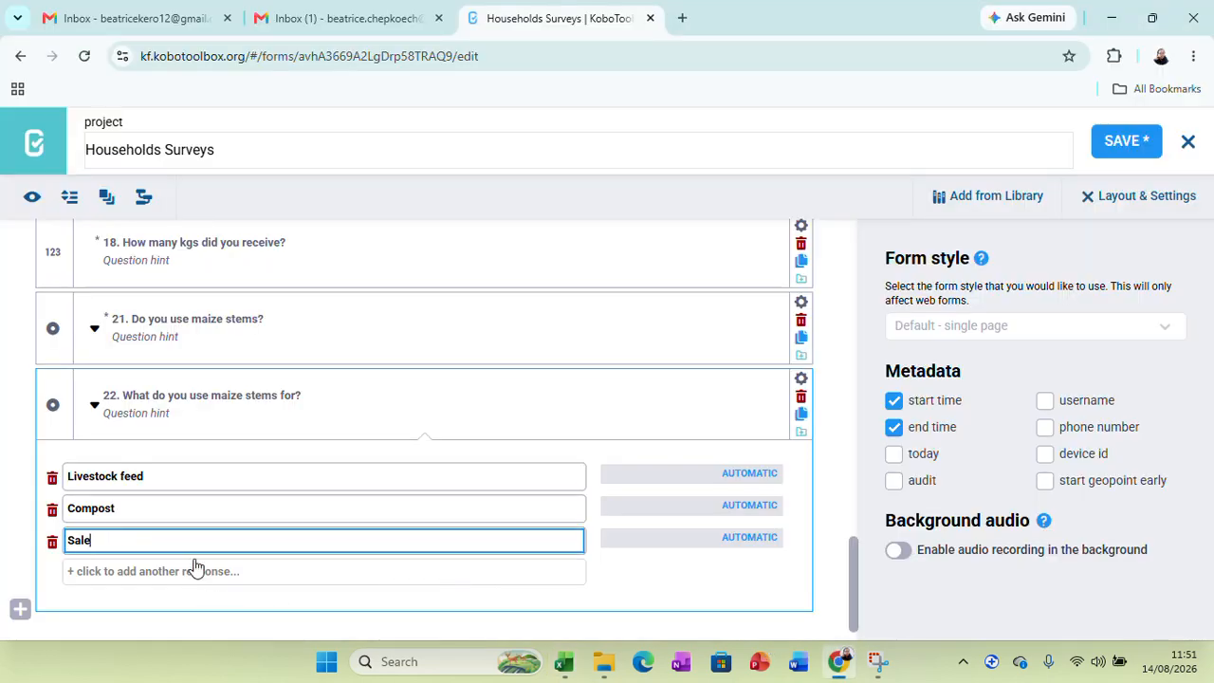
{"action": "left_click", "coordinate": [677, 605]}
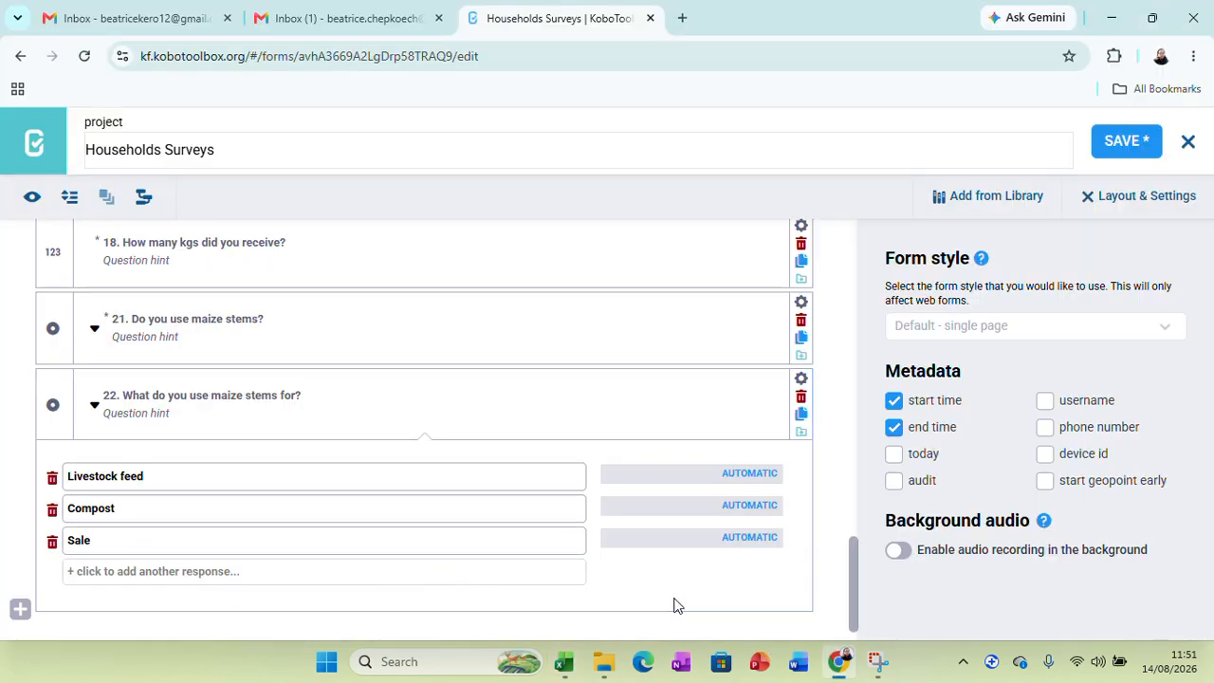
{"action": "left_click", "coordinate": [1110, 142]}
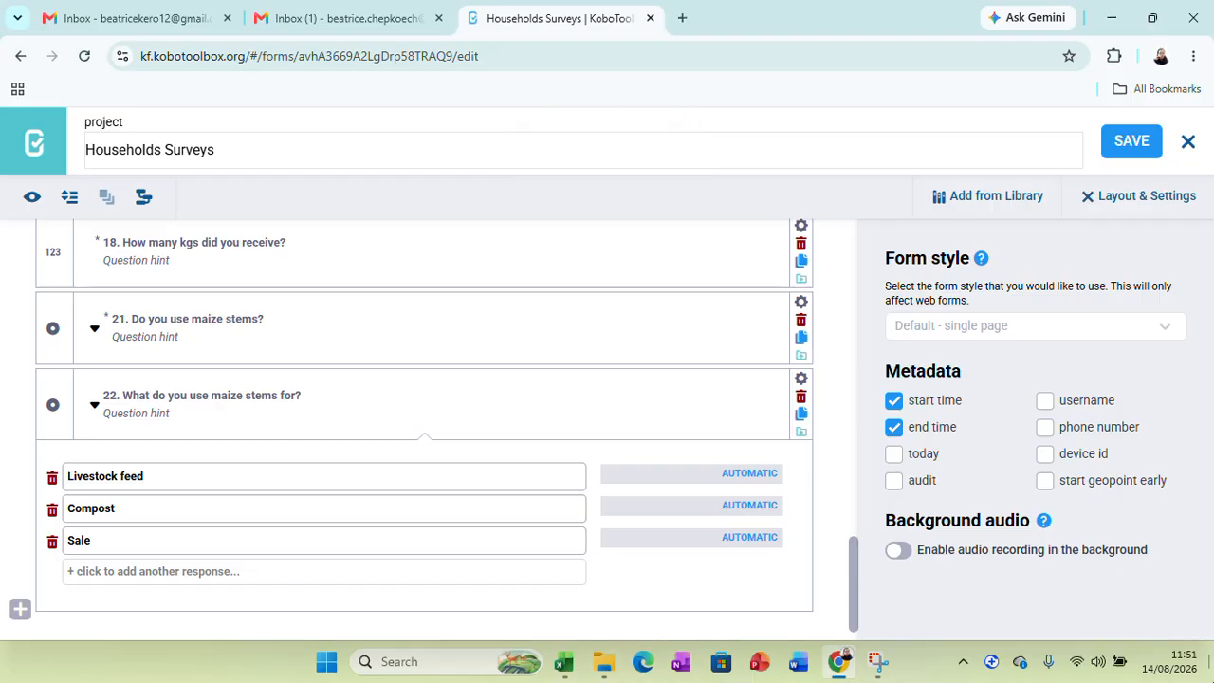
Add the Area question "23. Take the GPS of the farm" below question 22.
{"action": "scroll", "coordinate": [436, 503], "scroll_direction": "down", "scroll_amount": 1}
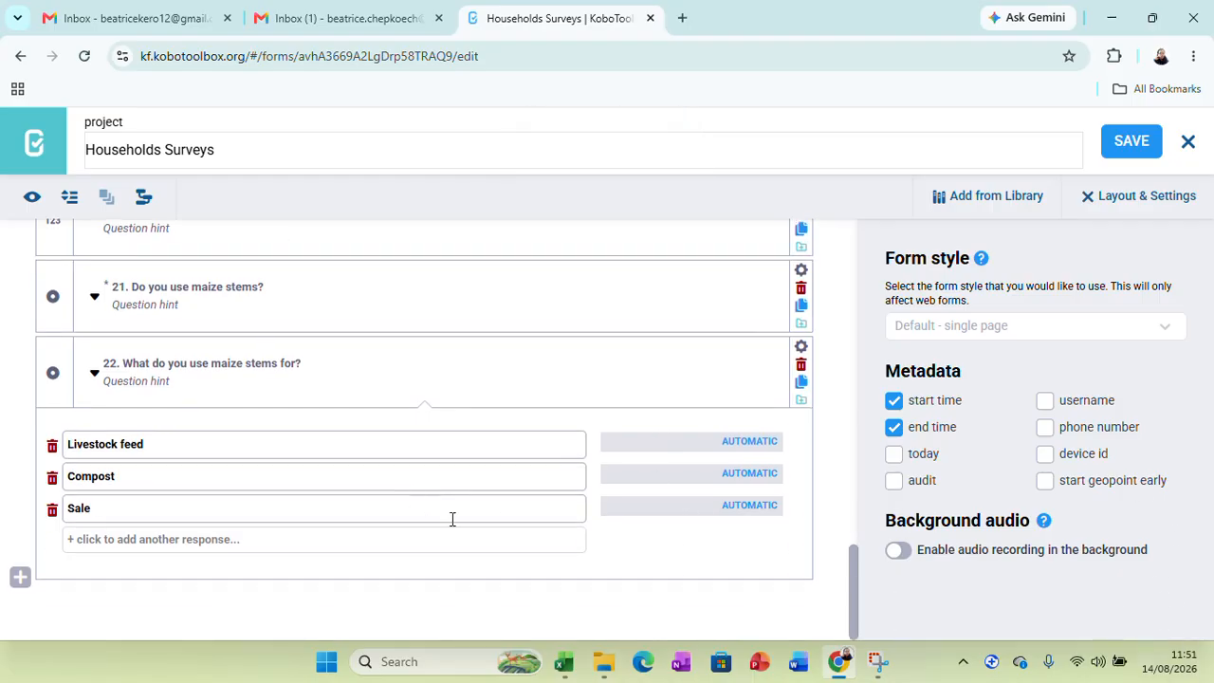
{"action": "left_click", "coordinate": [17, 580]}
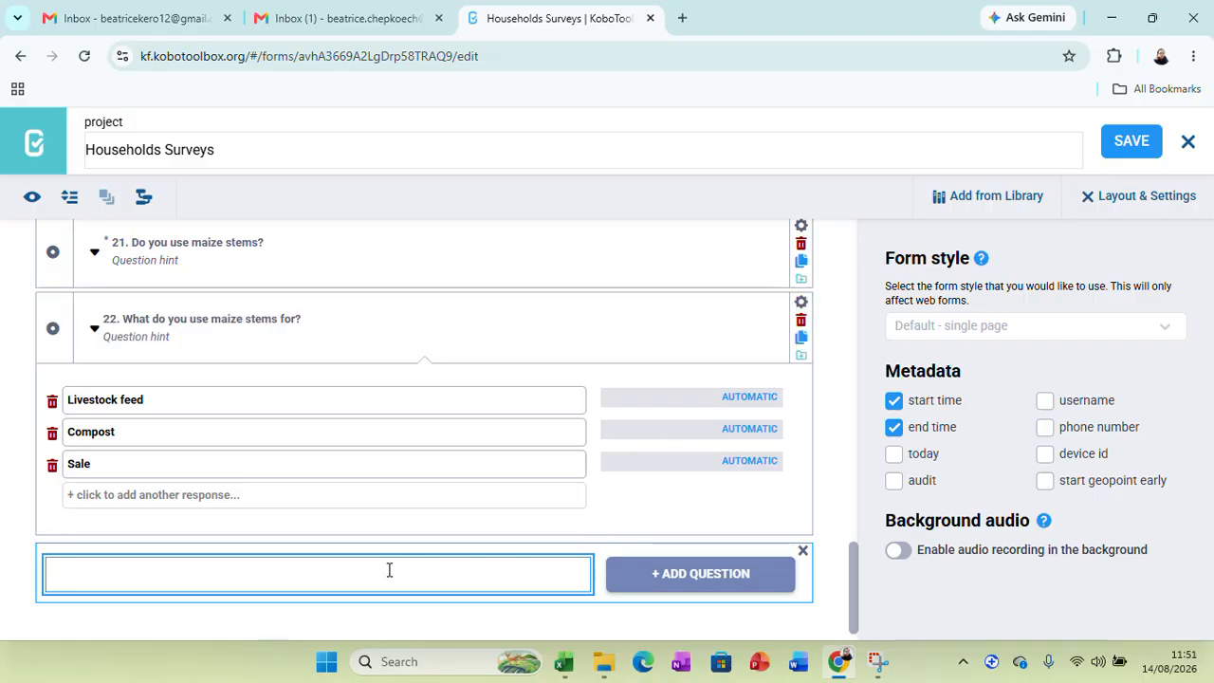
{"action": "type", "text": "."}
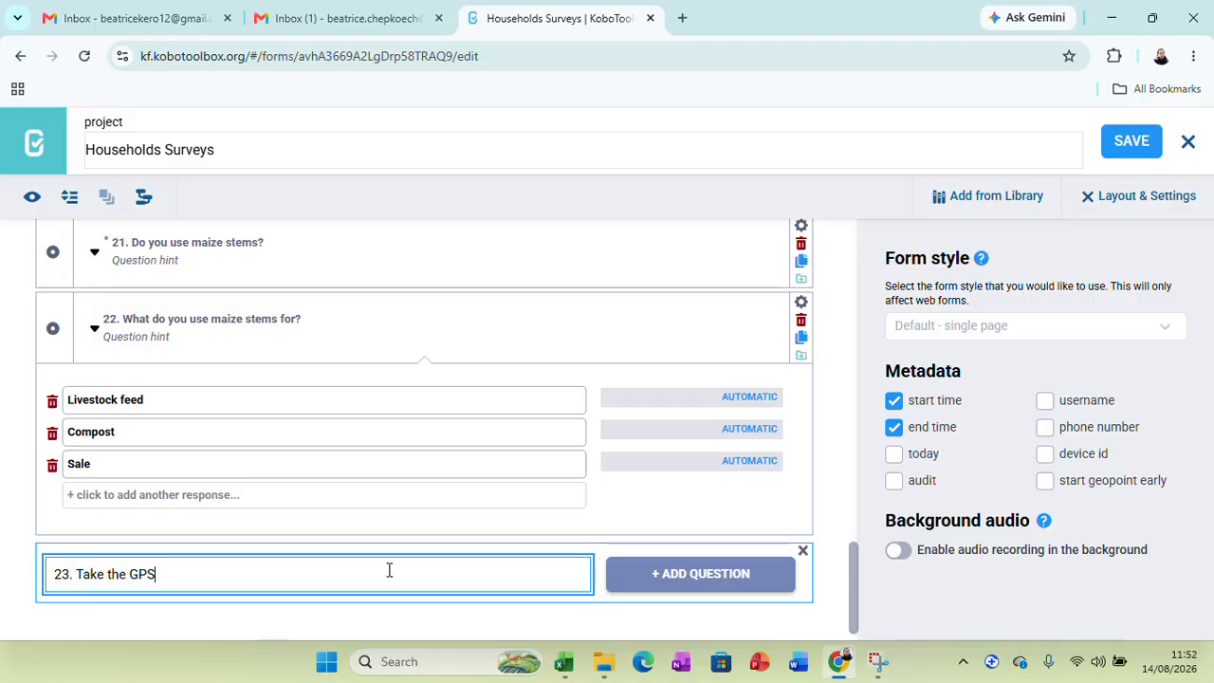
{"action": "type", "text": "Take the GPS of the f"}
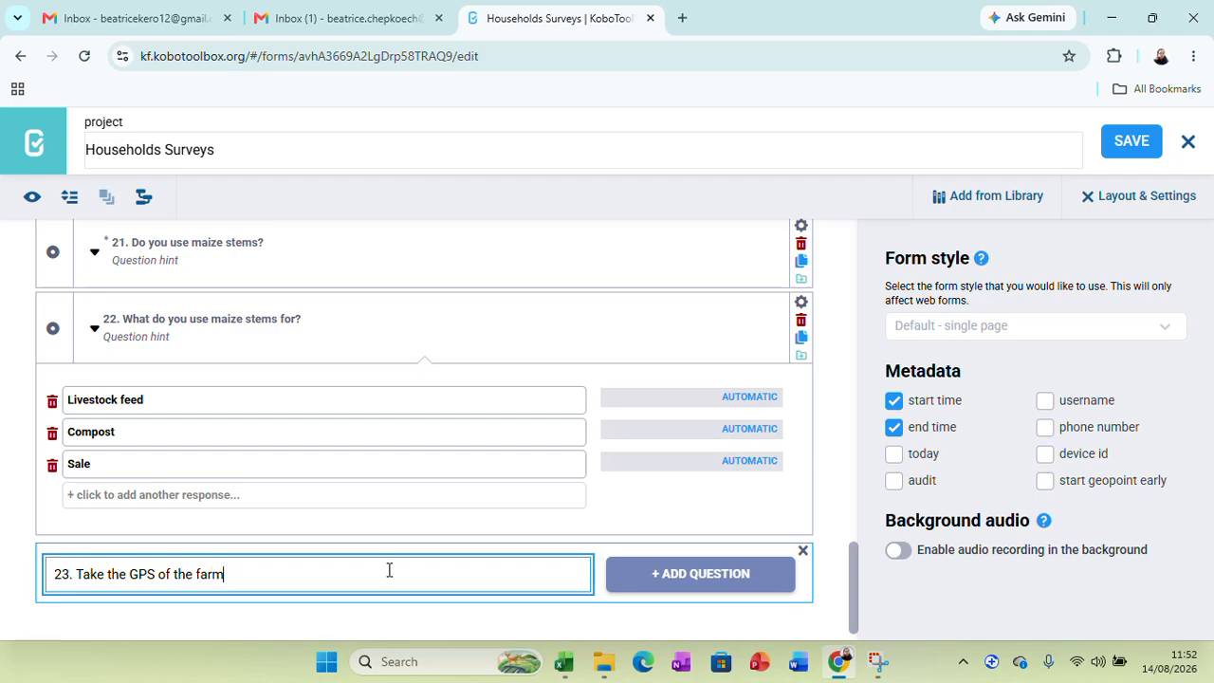
{"action": "type", "text": "arm"}
{"action": "left_click", "coordinate": [689, 575]}
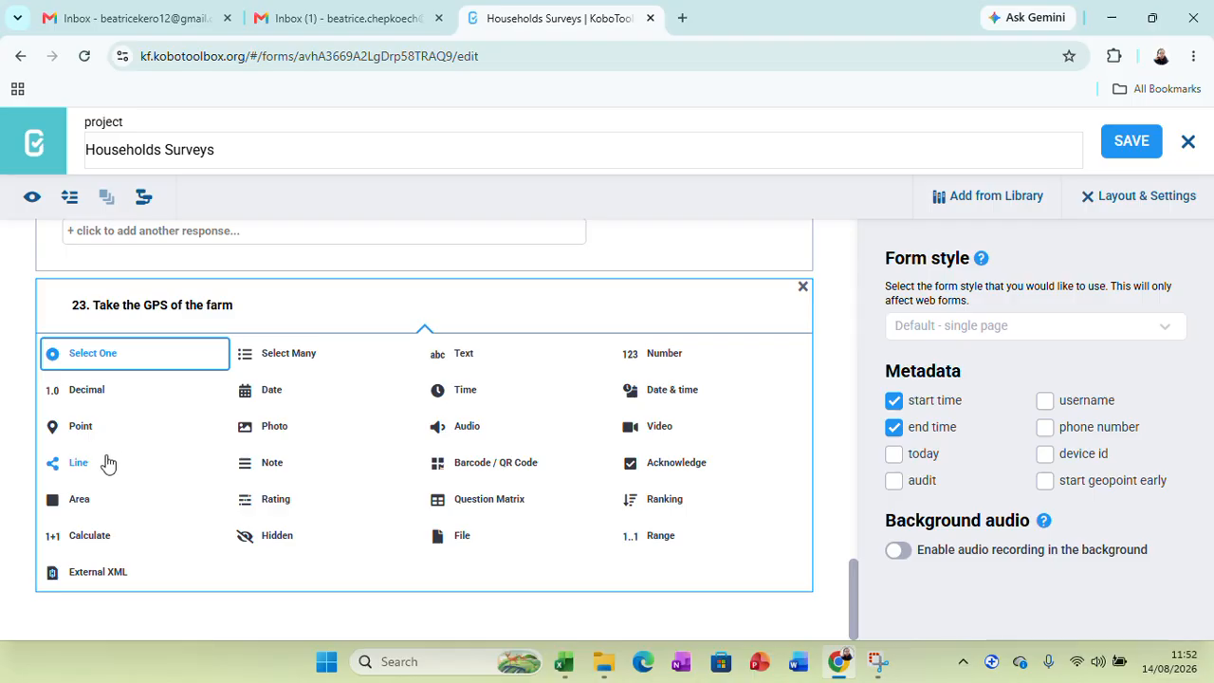
{"action": "left_click", "coordinate": [81, 500]}
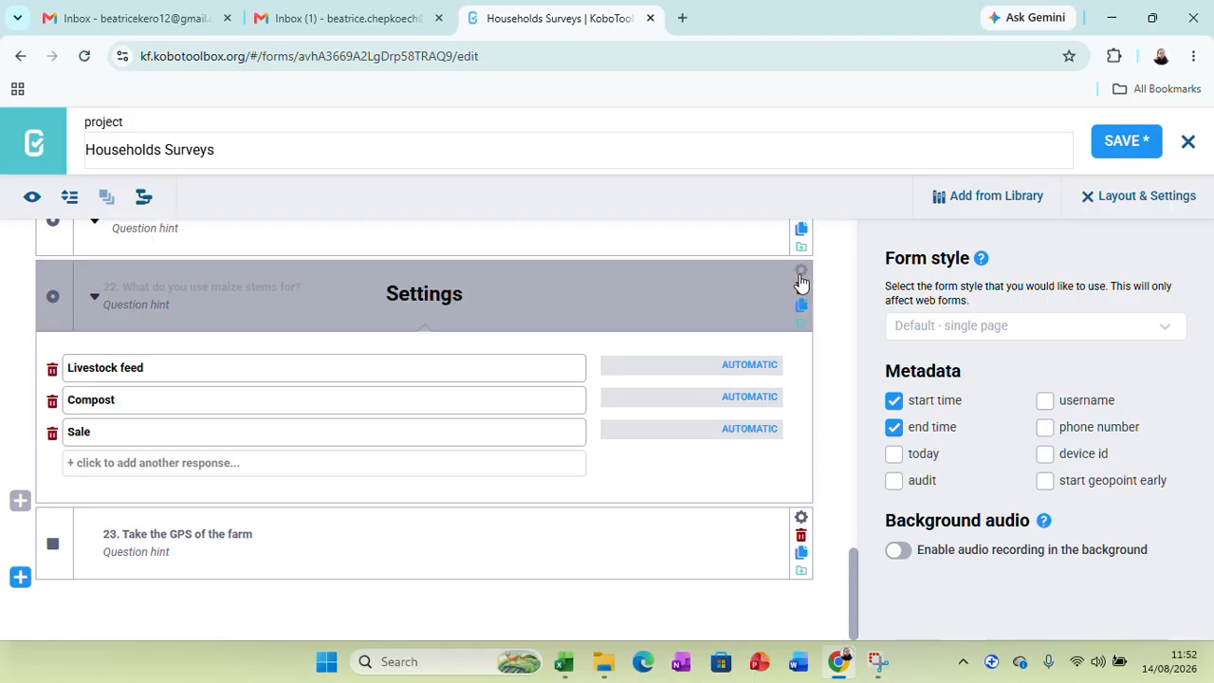
Make a response mandatory for question 23 about the GPS of the farm and close its settings.
{"action": "left_click", "coordinate": [801, 519]}
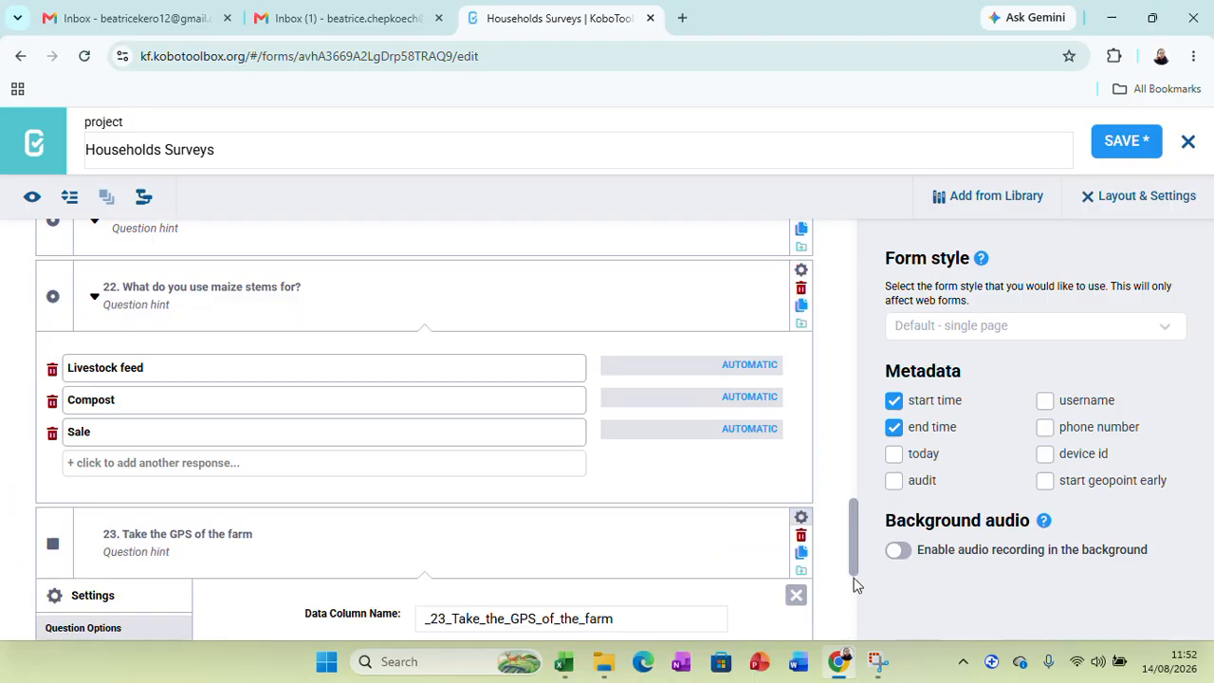
{"action": "scroll", "coordinate": [854, 580], "scroll_direction": "down", "scroll_amount": 4}
{"action": "left_click", "coordinate": [424, 361]}
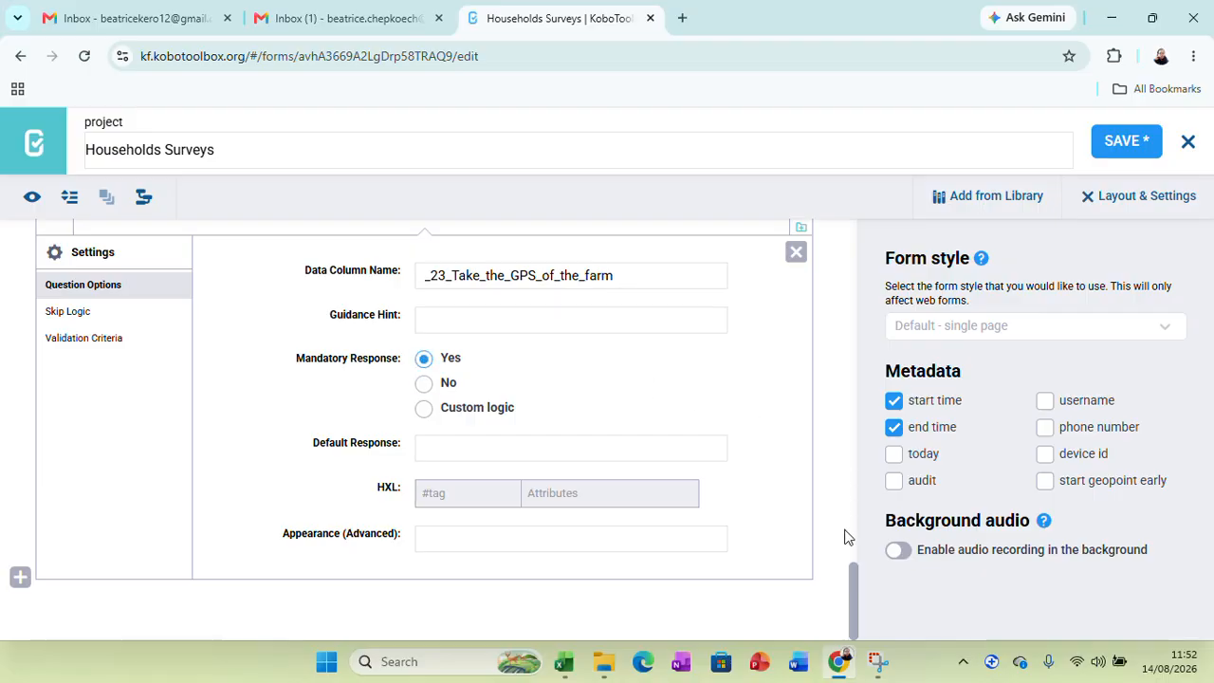
{"action": "left_click", "coordinate": [796, 253]}
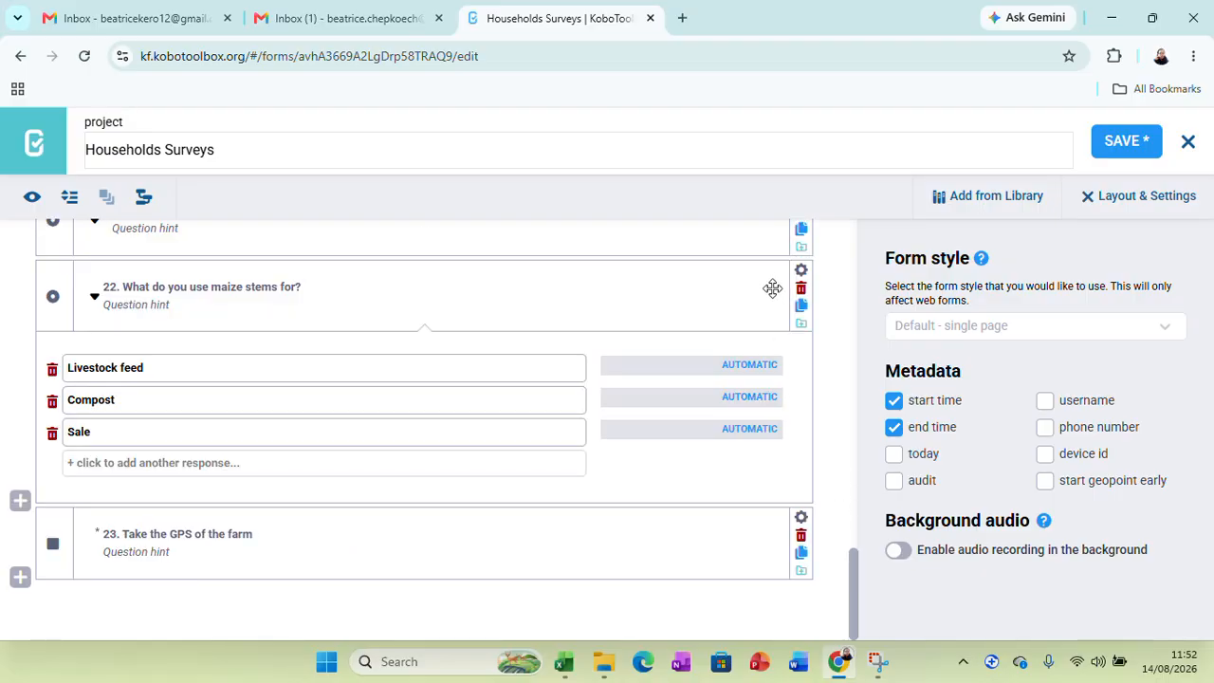
Make a response mandatory for question 22 about the use of maize stems and close its settings.
{"action": "left_click", "coordinate": [802, 276]}
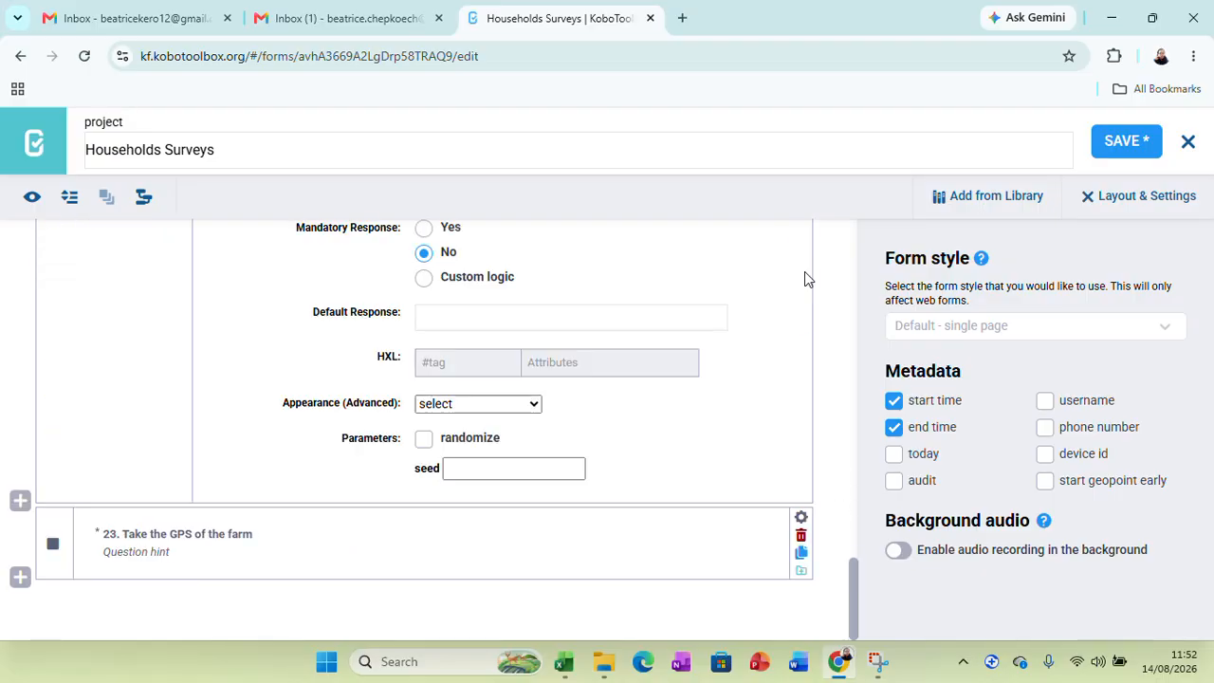
{"action": "left_click", "coordinate": [424, 228]}
{"action": "scroll", "coordinate": [645, 379], "scroll_direction": "up", "scroll_amount": 3}
{"action": "left_click", "coordinate": [796, 387]}
{"action": "left_click", "coordinate": [800, 383]}
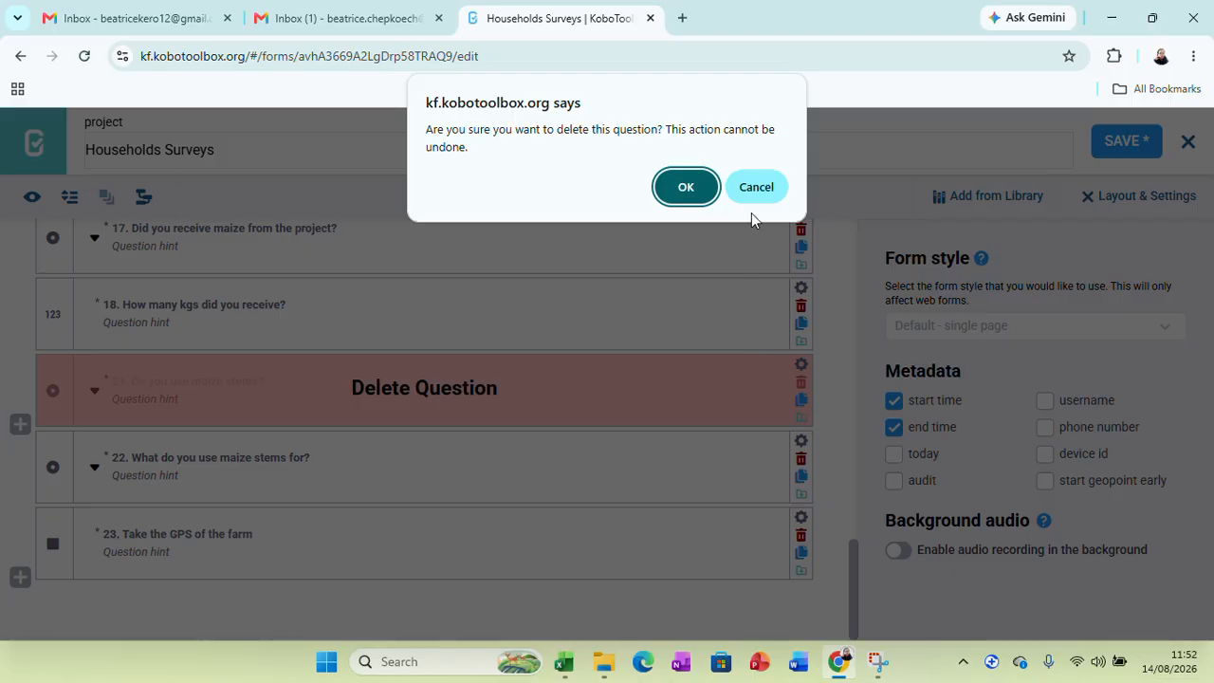
{"action": "left_click", "coordinate": [754, 188]}
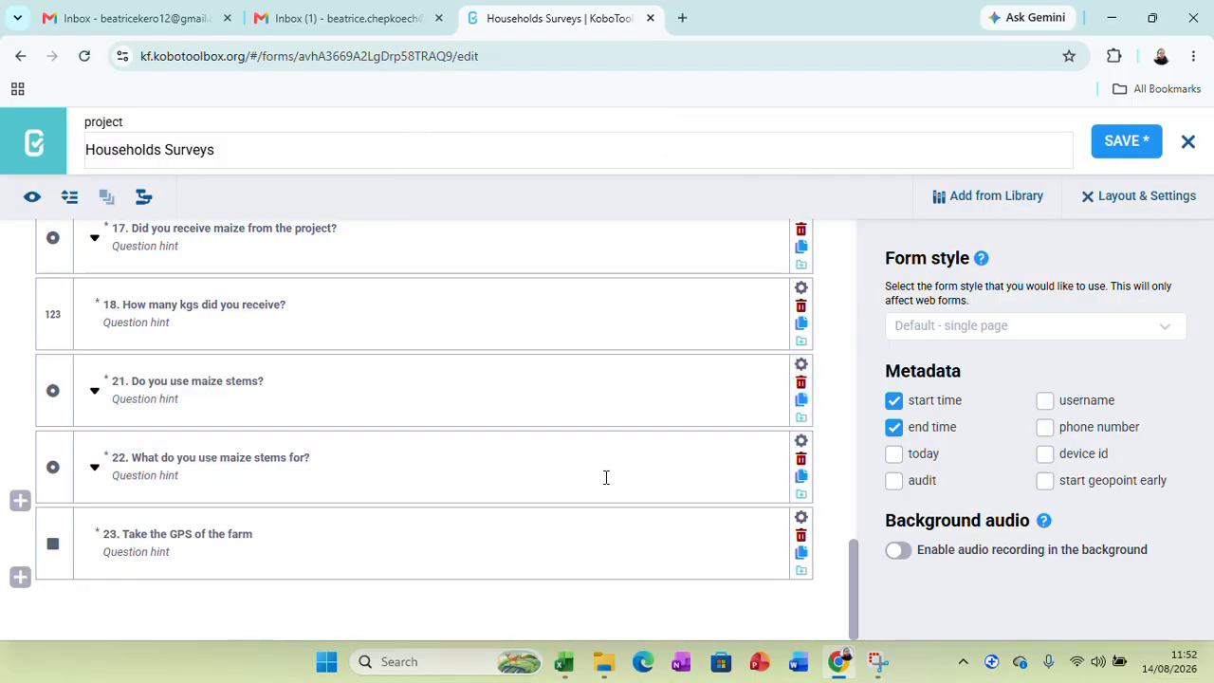
Open the form preview and review the farmer detail questions, from full name to farmer group.
{"action": "scroll", "coordinate": [606, 478], "scroll_direction": "up", "scroll_amount": 1}
{"action": "scroll", "coordinate": [607, 477], "scroll_direction": "up", "scroll_amount": 10}
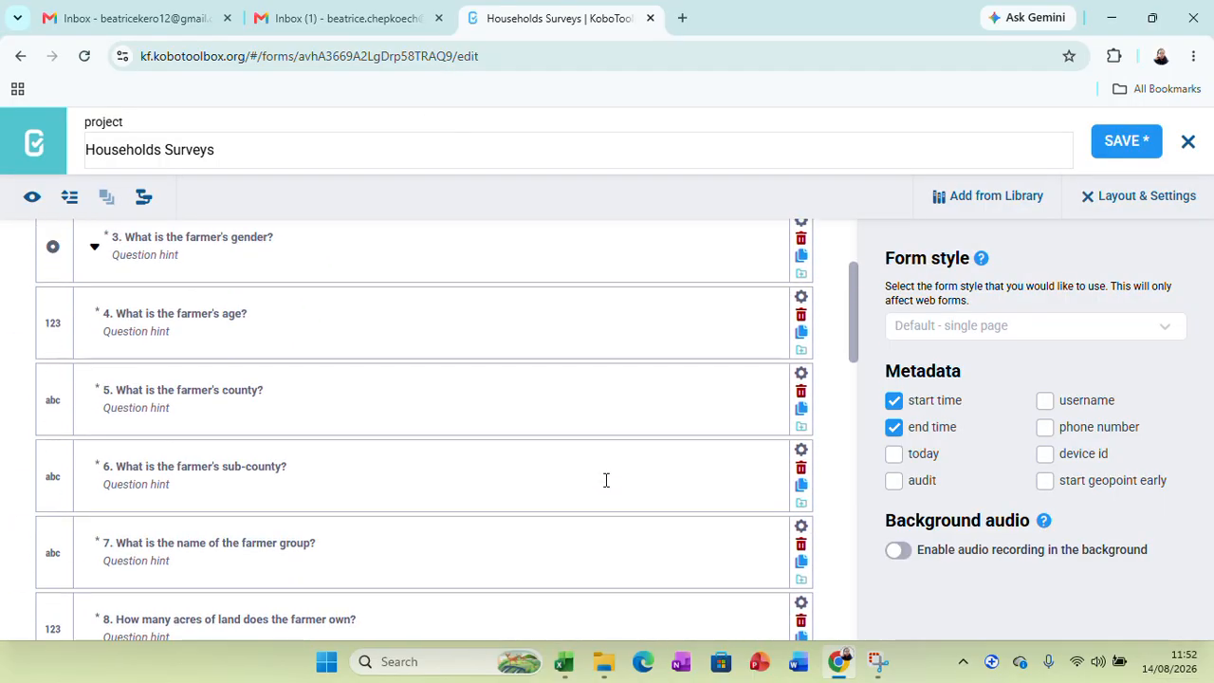
{"action": "scroll", "coordinate": [555, 466], "scroll_direction": "up", "scroll_amount": 2}
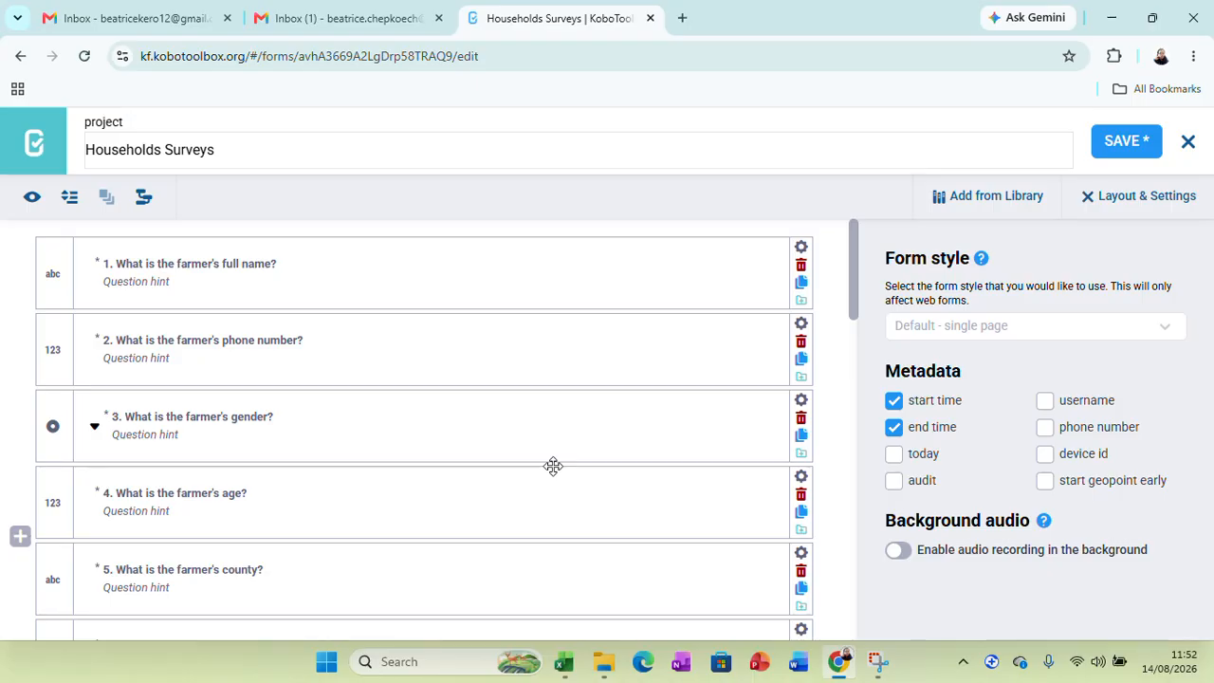
{"action": "left_click", "coordinate": [31, 199]}
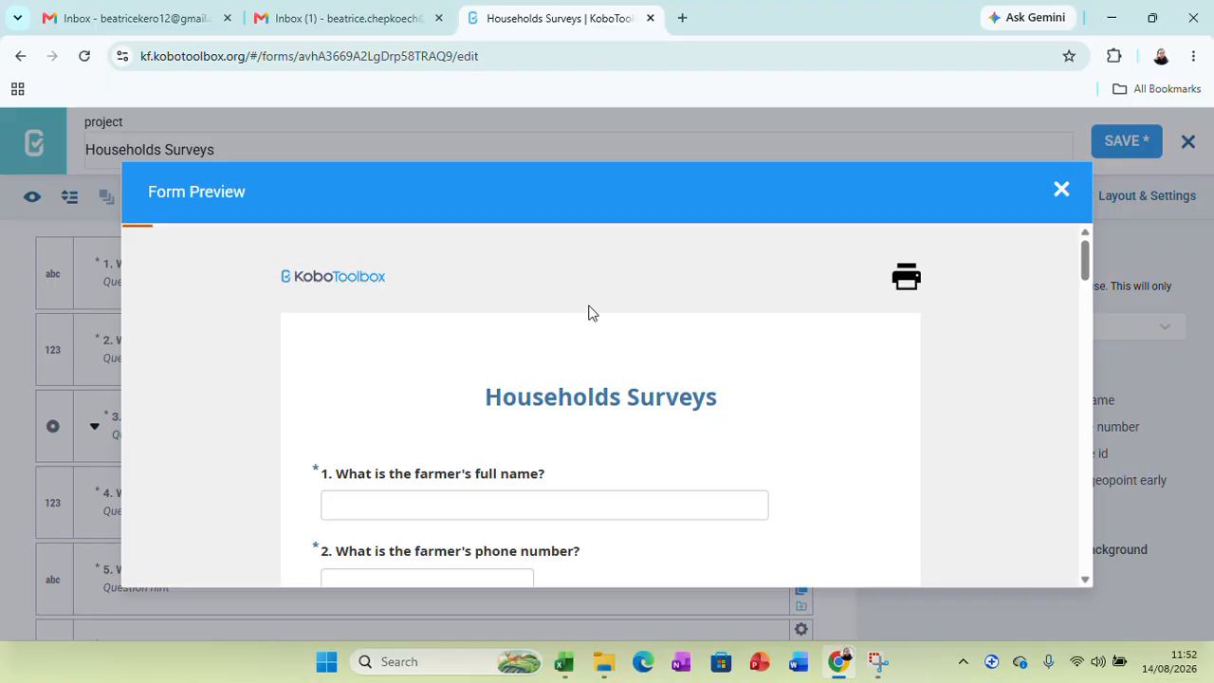
{"action": "scroll", "coordinate": [625, 311], "scroll_direction": "down", "scroll_amount": 2}
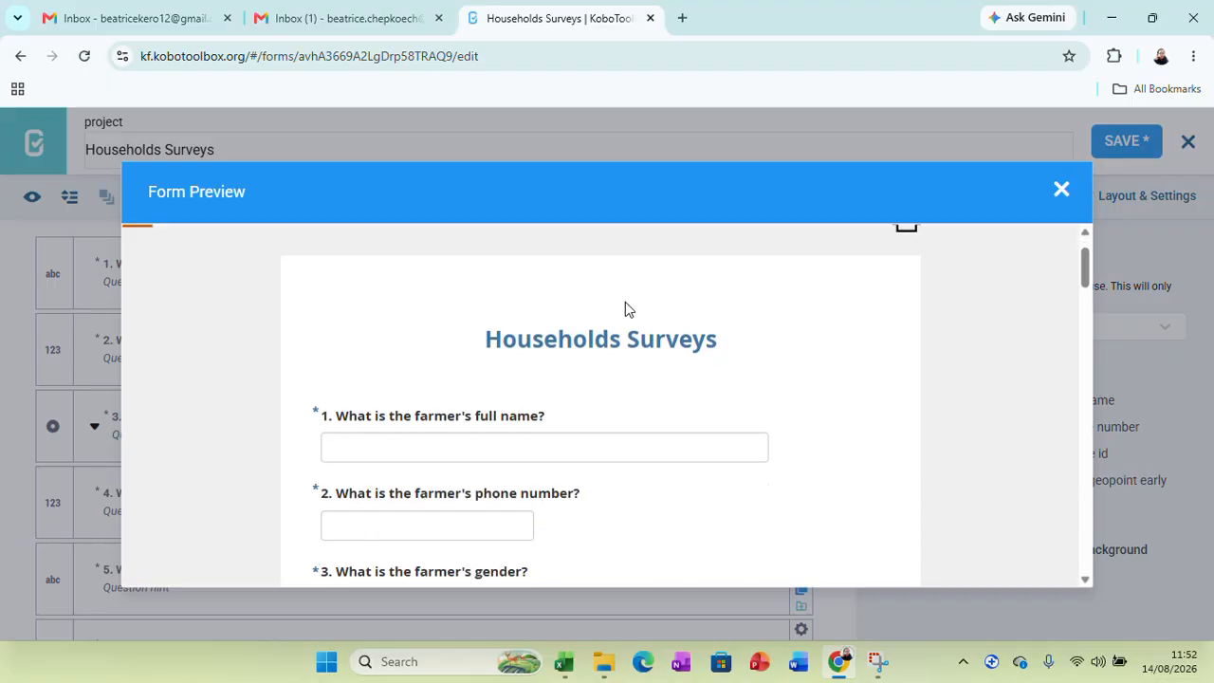
{"action": "scroll", "coordinate": [627, 302], "scroll_direction": "up", "scroll_amount": 1}
{"action": "scroll", "coordinate": [627, 302], "scroll_direction": "up", "scroll_amount": 1}
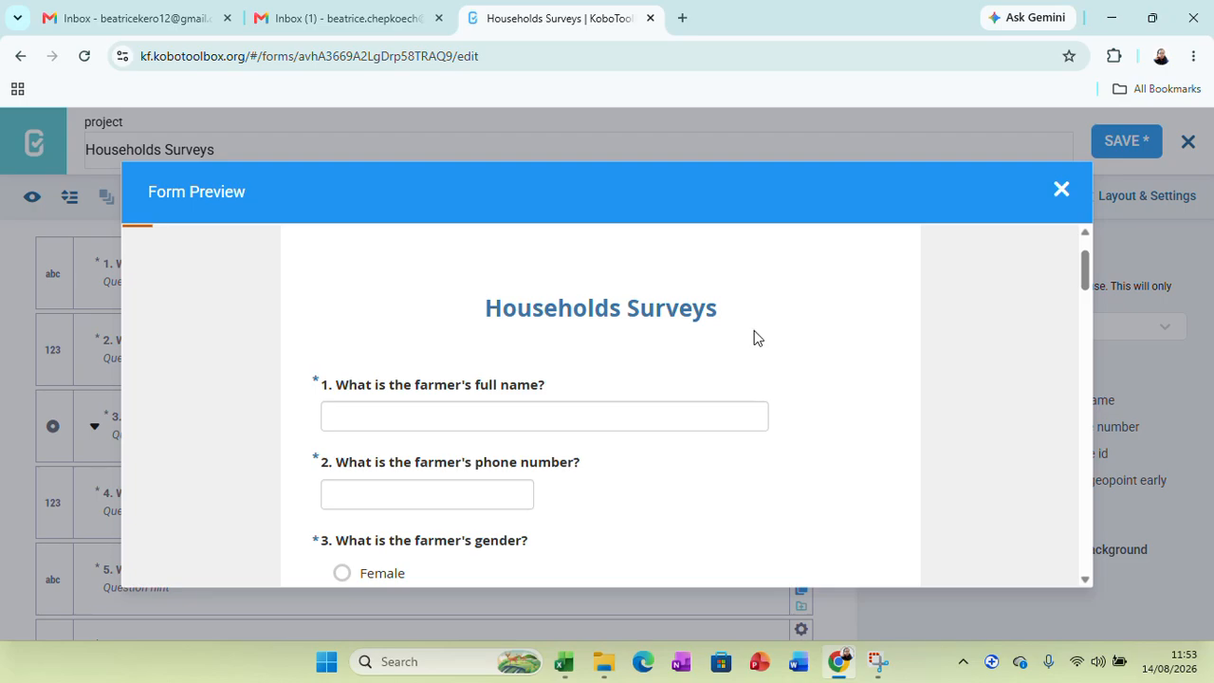
{"action": "scroll", "coordinate": [425, 374], "scroll_direction": "down", "scroll_amount": 1}
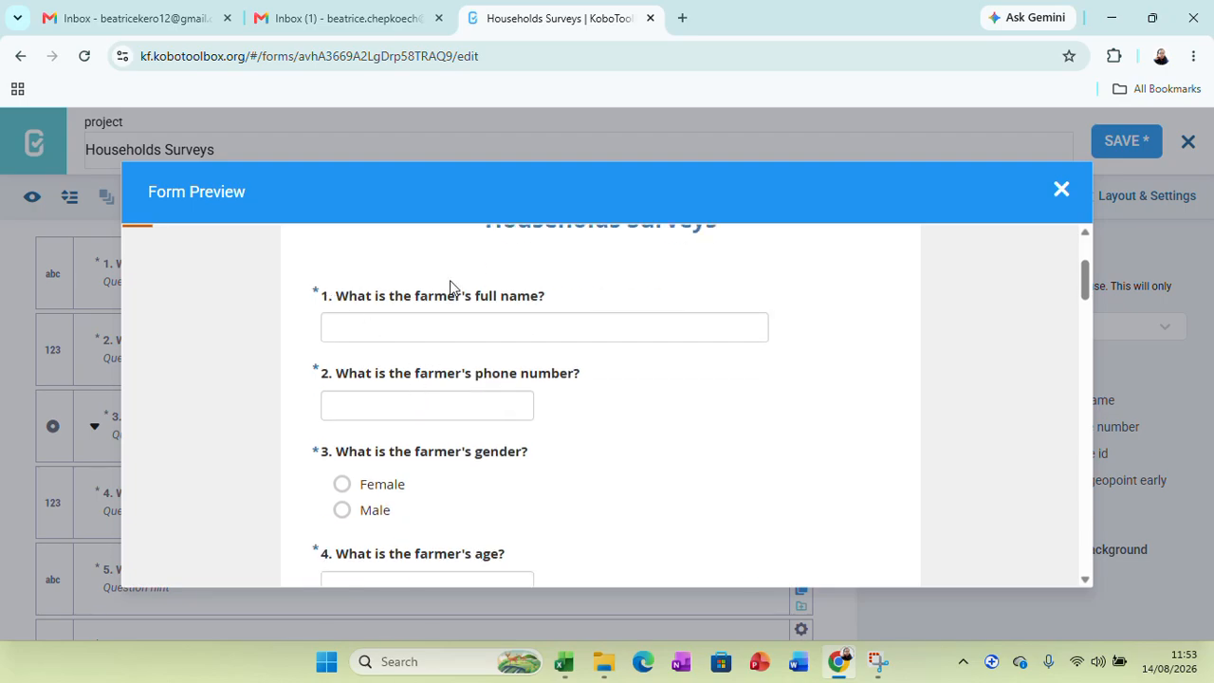
{"action": "scroll", "coordinate": [523, 312], "scroll_direction": "down", "scroll_amount": 2}
{"action": "scroll", "coordinate": [523, 312], "scroll_direction": "up", "scroll_amount": 2}
{"action": "scroll", "coordinate": [589, 398], "scroll_direction": "down", "scroll_amount": 2}
{"action": "scroll", "coordinate": [408, 290], "scroll_direction": "up", "scroll_amount": 1}
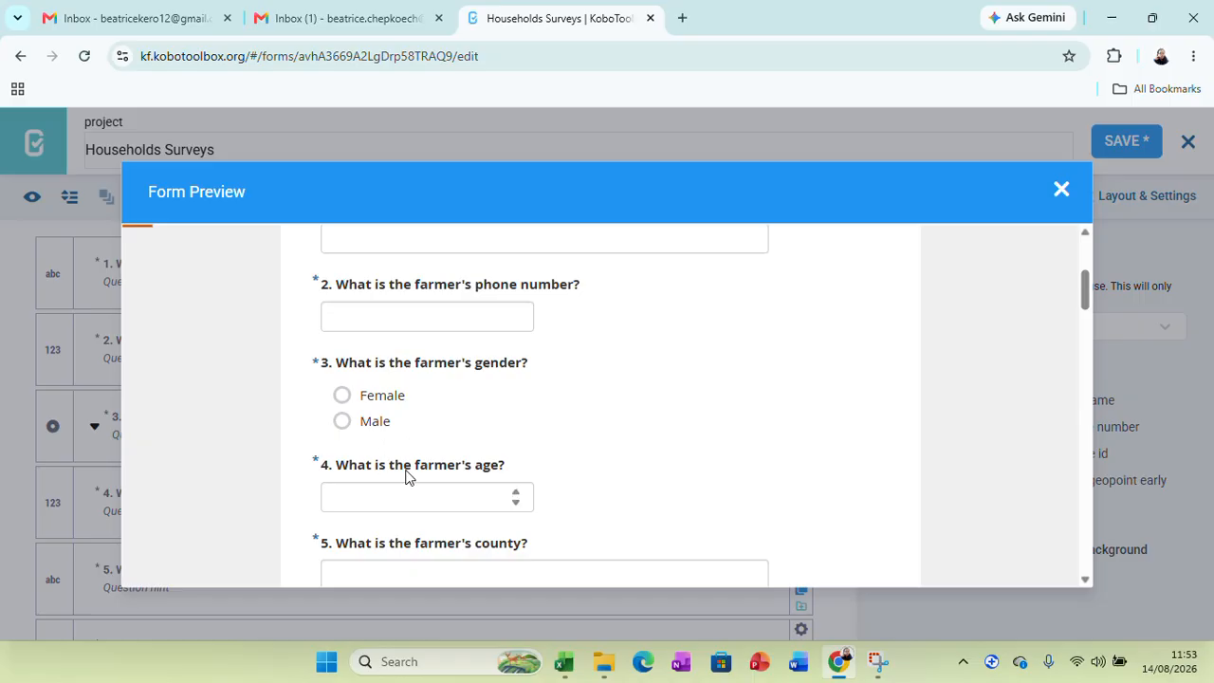
{"action": "scroll", "coordinate": [494, 465], "scroll_direction": "down", "scroll_amount": 2}
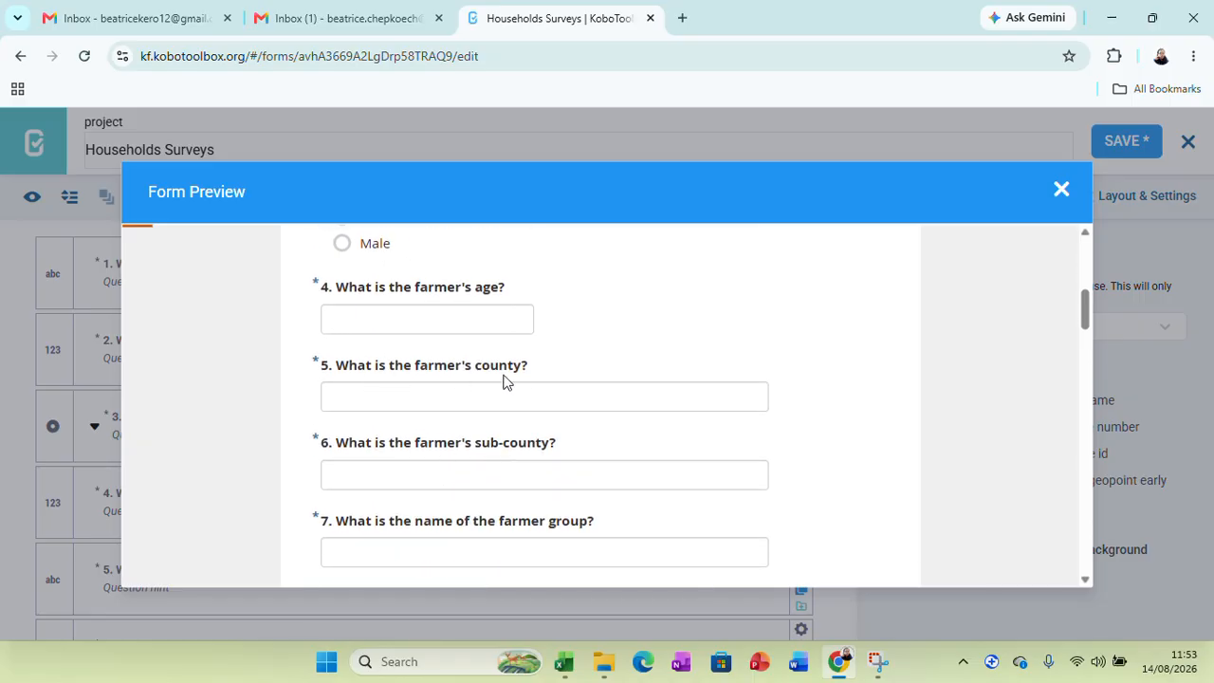
{"action": "scroll", "coordinate": [435, 456], "scroll_direction": "down", "scroll_amount": 1}
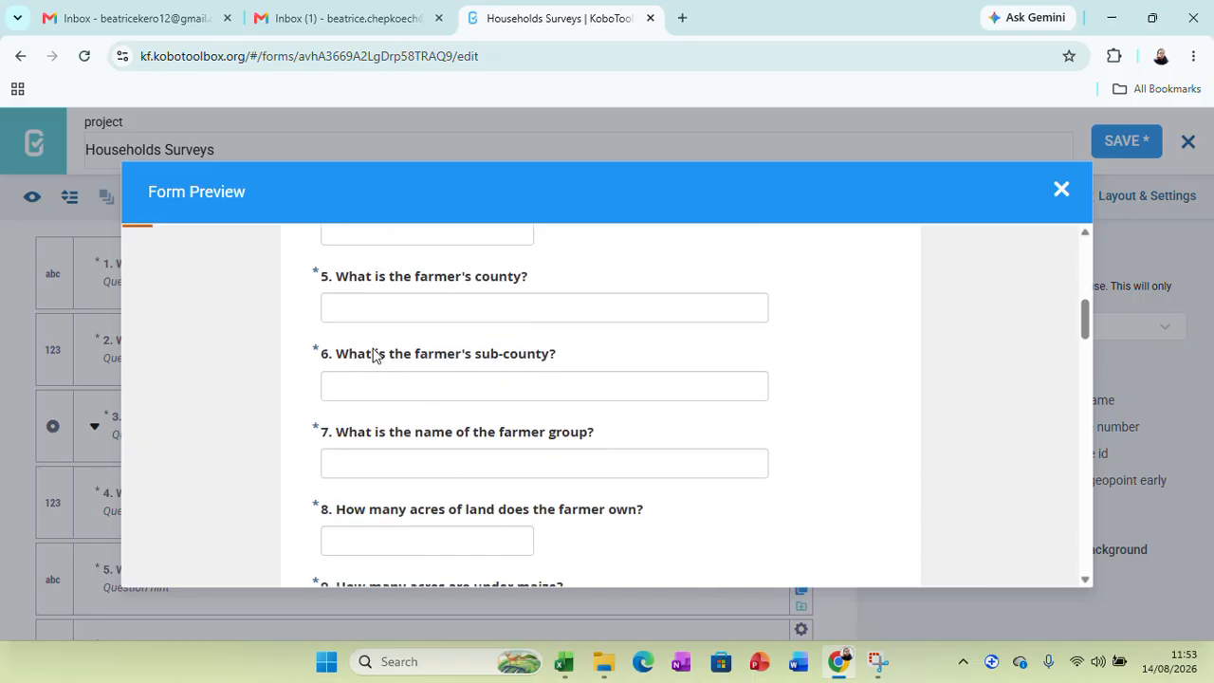
Review the land and maize questions in the form preview, down to the map and coordinate fields of question 23.
{"action": "scroll", "coordinate": [466, 370], "scroll_direction": "down", "scroll_amount": 1}
{"action": "scroll", "coordinate": [466, 363], "scroll_direction": "down", "scroll_amount": 5}
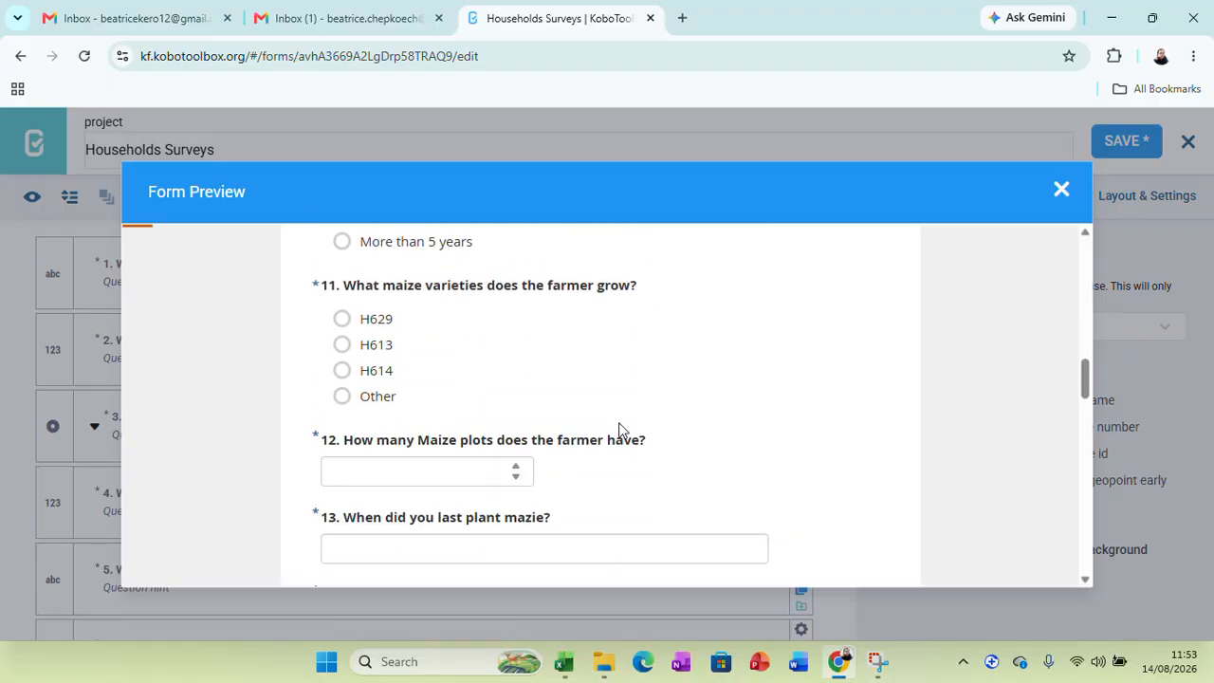
{"action": "scroll", "coordinate": [691, 457], "scroll_direction": "down", "scroll_amount": 6}
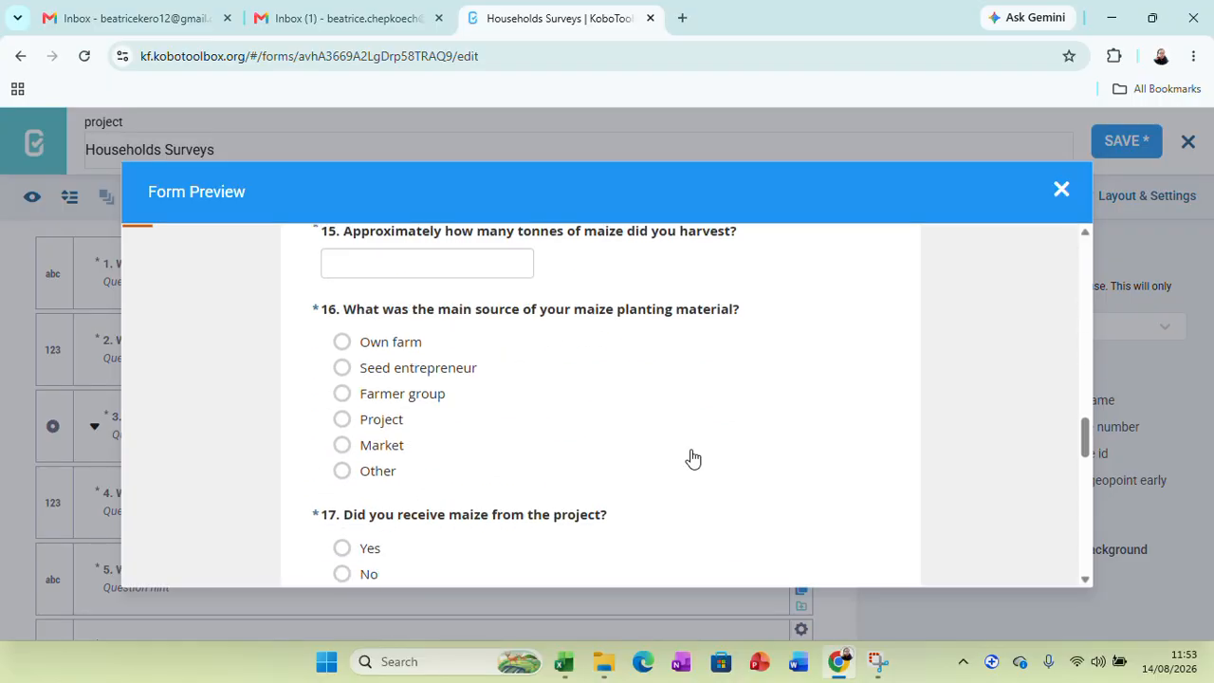
{"action": "scroll", "coordinate": [693, 458], "scroll_direction": "up", "scroll_amount": 4}
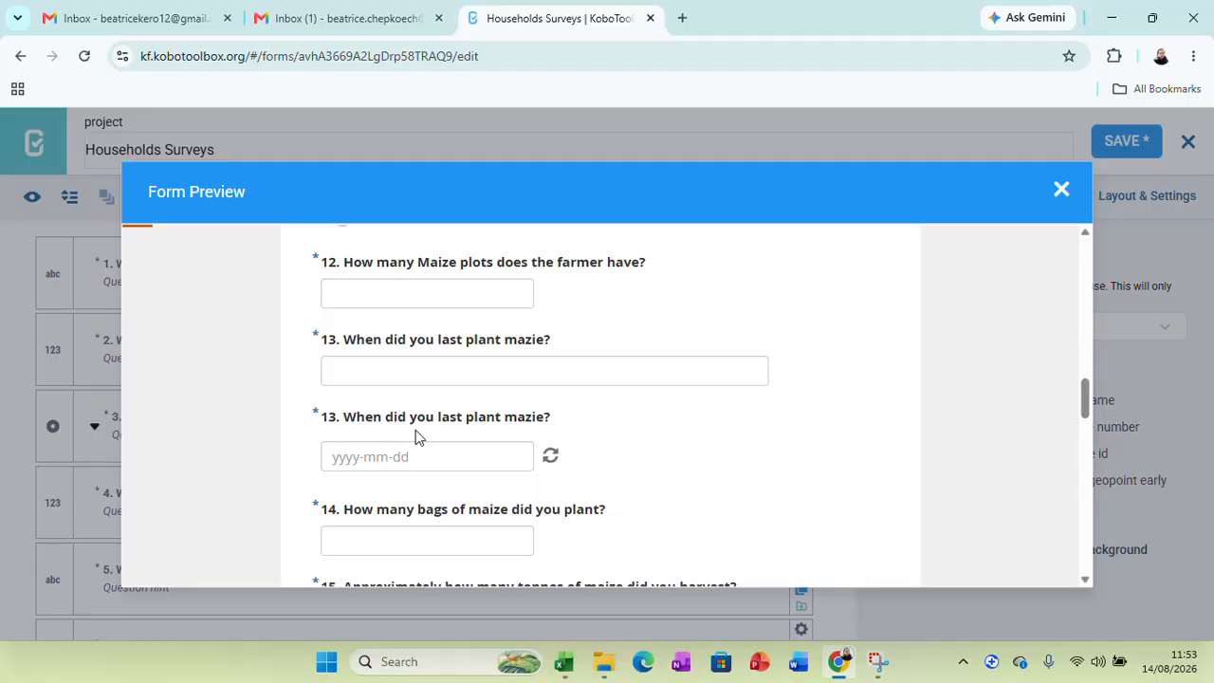
{"action": "scroll", "coordinate": [416, 437], "scroll_direction": "down", "scroll_amount": 4}
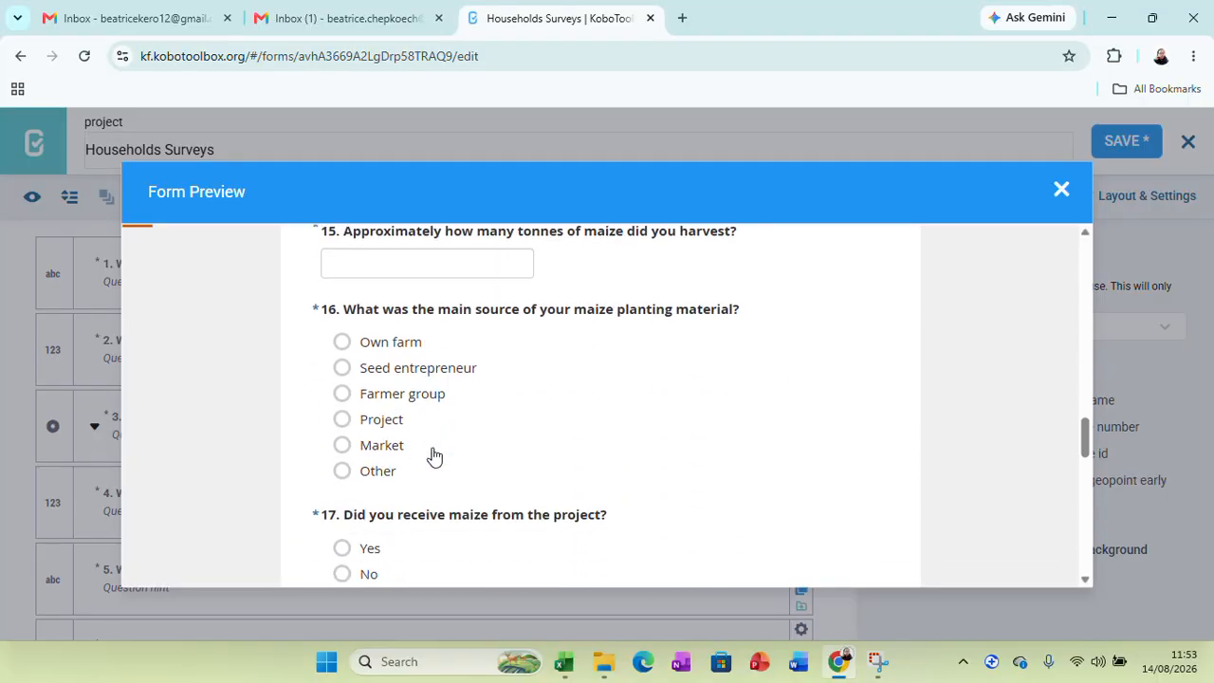
{"action": "scroll", "coordinate": [434, 456], "scroll_direction": "down", "scroll_amount": 5}
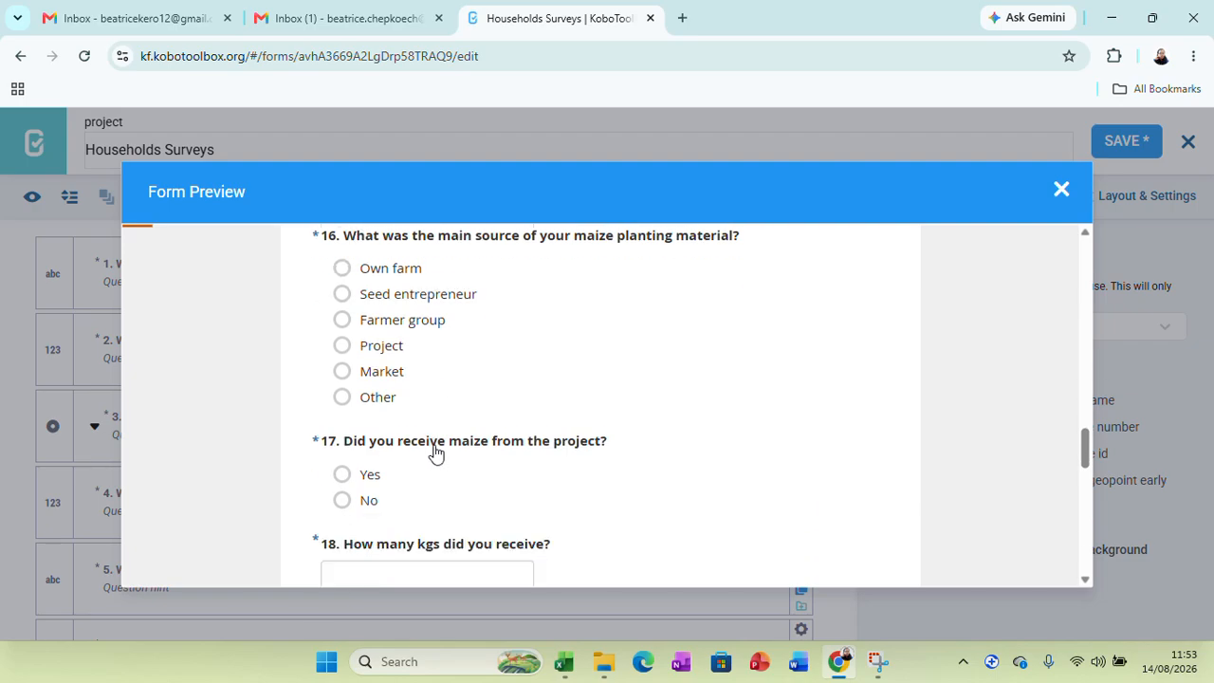
{"action": "scroll", "coordinate": [435, 453], "scroll_direction": "down", "scroll_amount": 3}
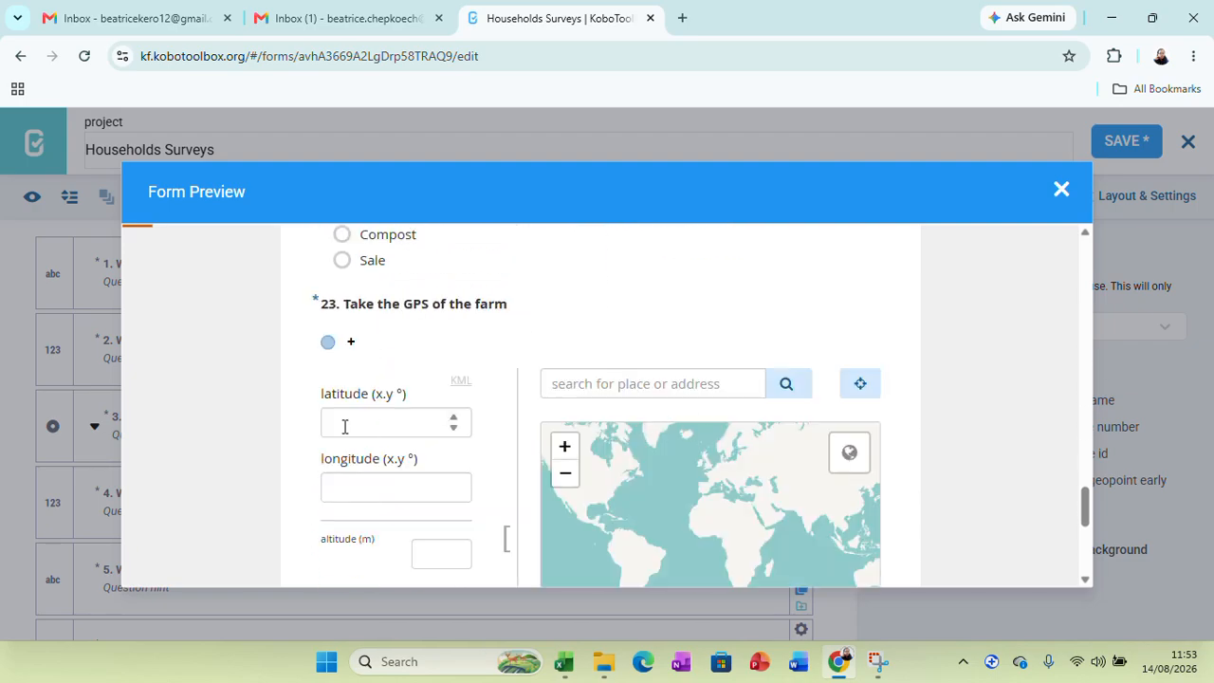
{"action": "scroll", "coordinate": [345, 427], "scroll_direction": "down", "scroll_amount": 3}
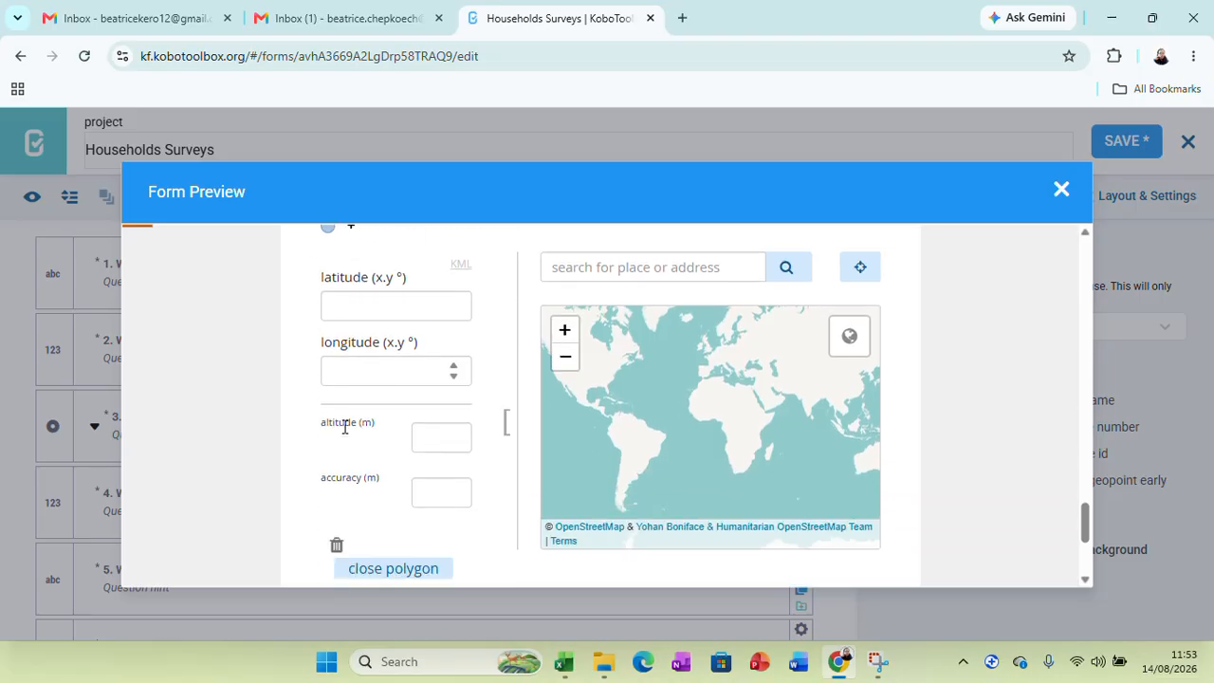